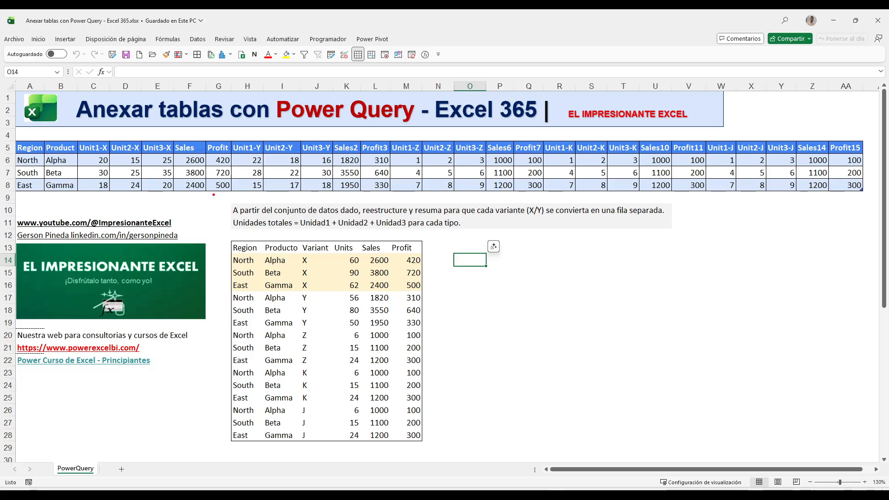
mouse_move(213, 197)
mouse_down()
mouse_move(220, 214)
mouse_move(317, 230)
mouse_move(680, 241)
mouse_up()
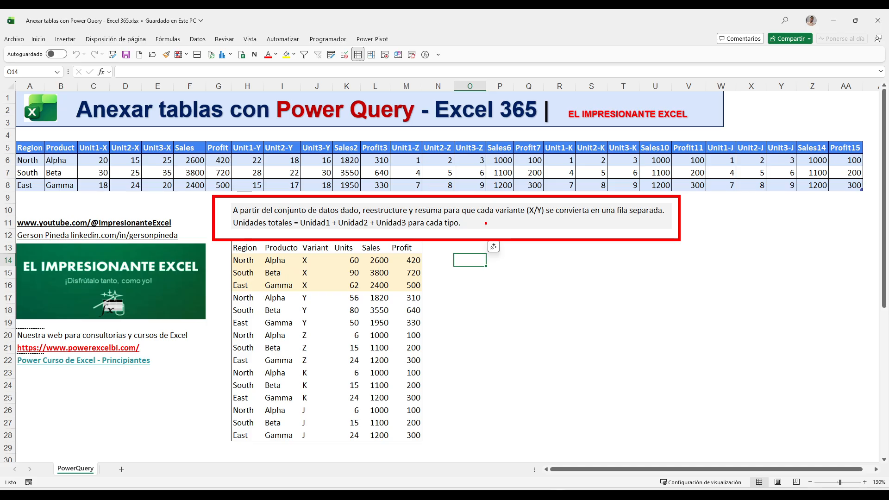
key(Escape)
key(ctrl+2)
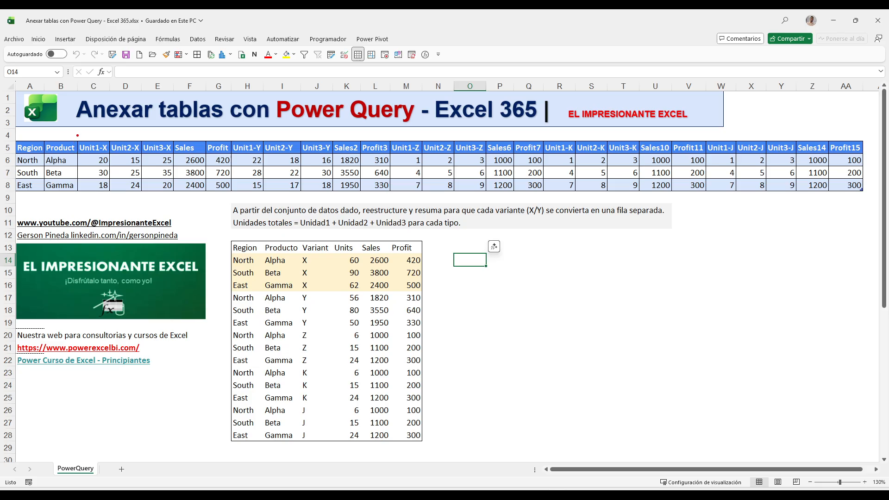
mouse_move(77, 135)
mouse_down()
mouse_move(86, 150)
mouse_move(175, 156)
mouse_up()
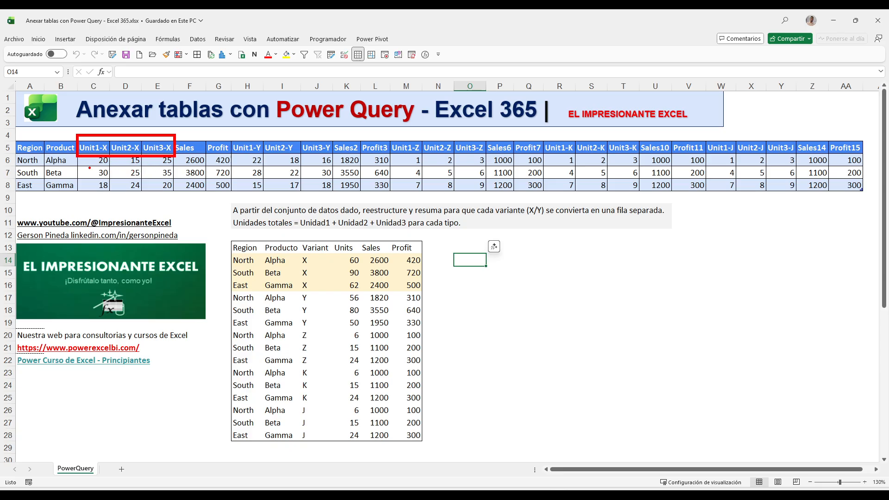
drag(89, 167, 178, 168)
drag(89, 177, 181, 178)
drag(91, 189, 175, 190)
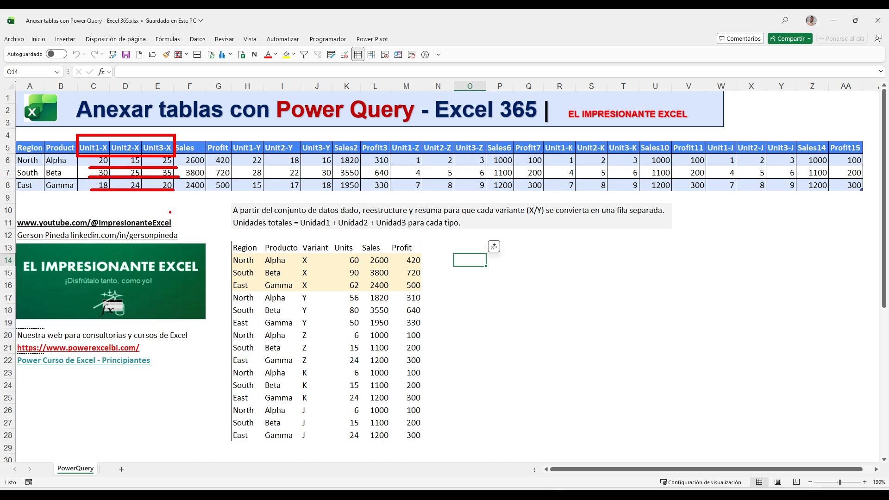
key(Escape)
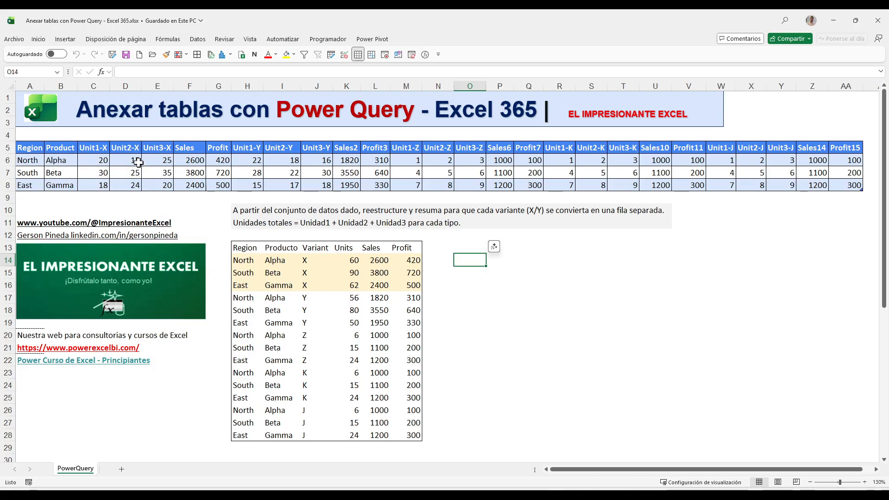
Compare each region's Unit1-X to Unit3-X values with the variant X Units in the expected result table.
drag(95, 156, 157, 160)
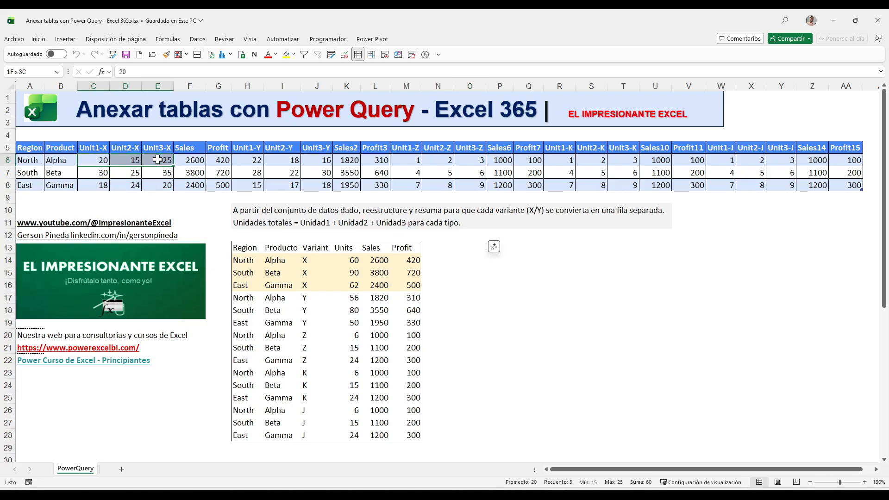
ctrl+click(348, 261)
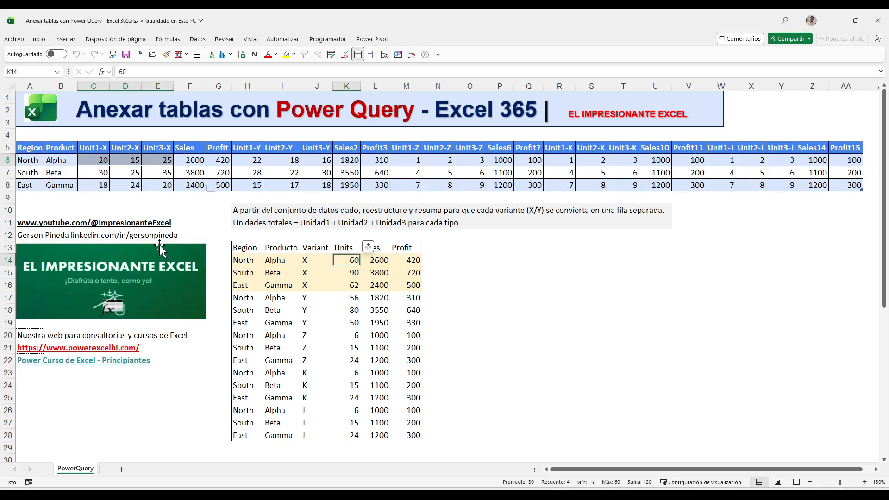
ctrl+drag(99, 172, 158, 172)
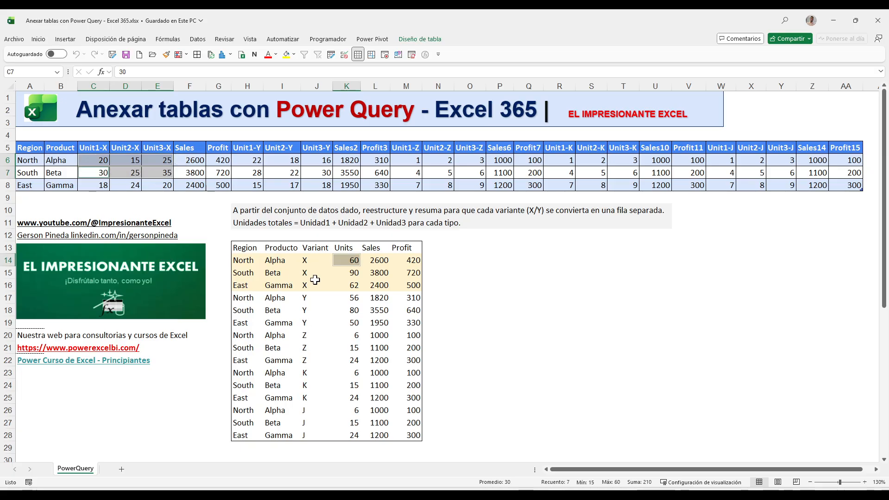
ctrl+click(348, 273)
ctrl+drag(92, 190, 195, 186)
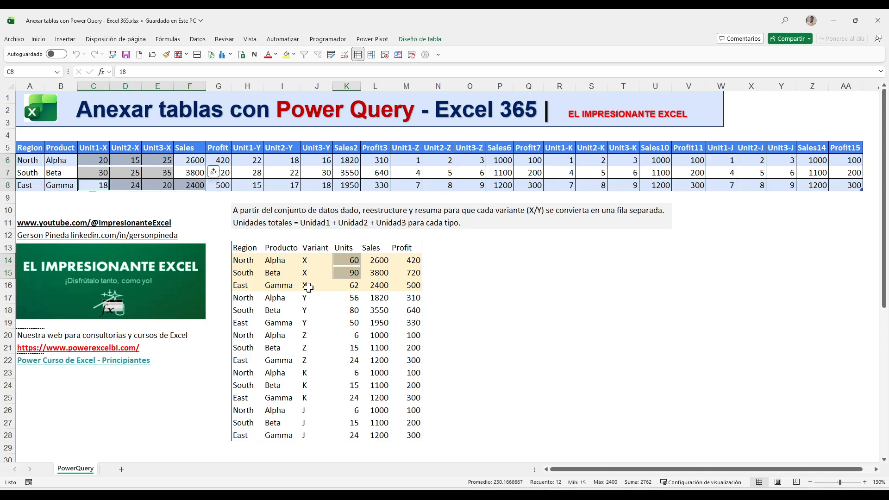
click(343, 286)
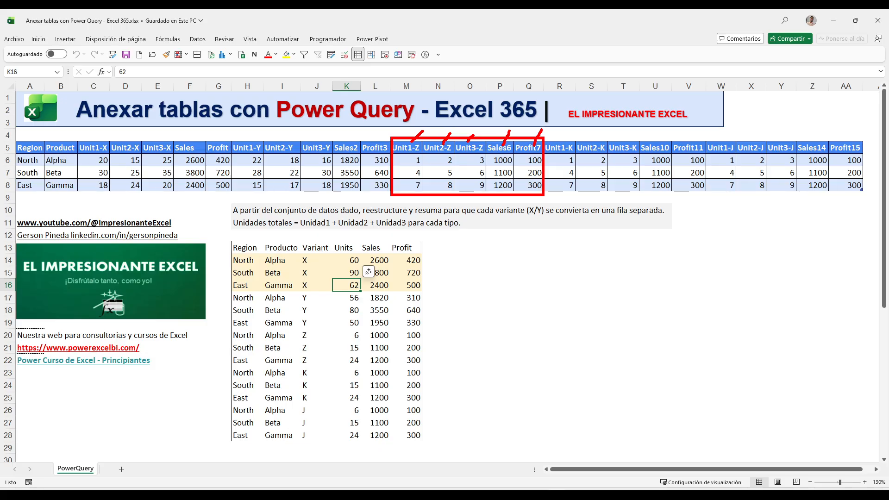
key(Escape)
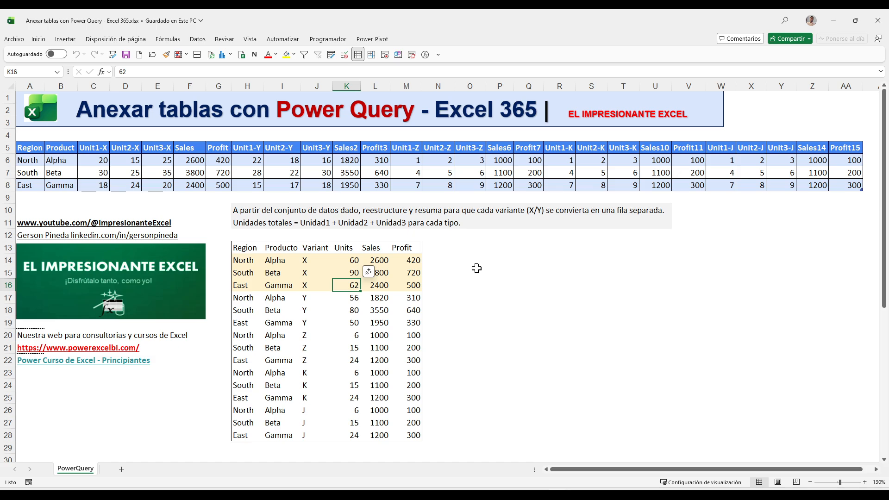
Load the wide source table starting at row 5 into the Power Query Editor and enlarge the editor's view.
right_click(326, 173)
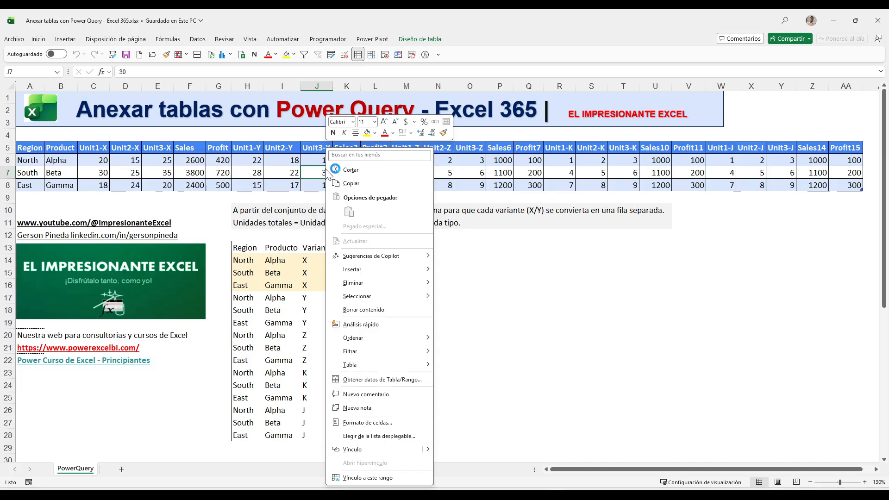
click(407, 379)
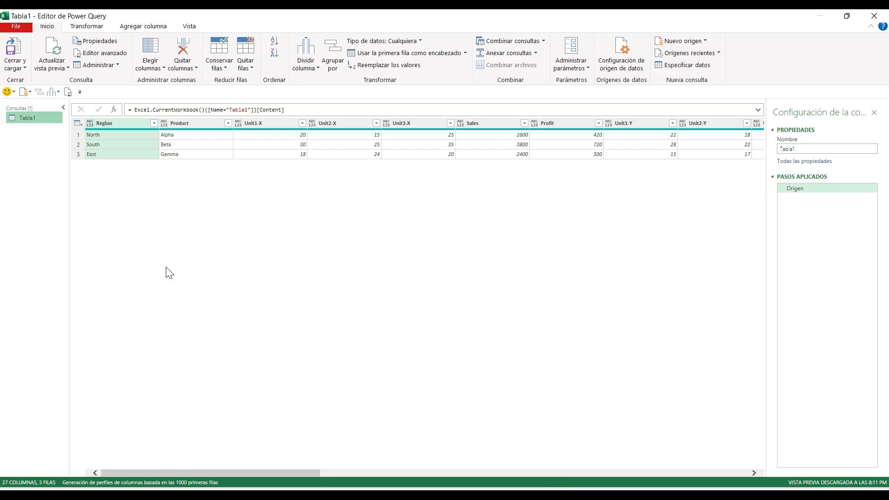
key(ctrl+shift+plus)
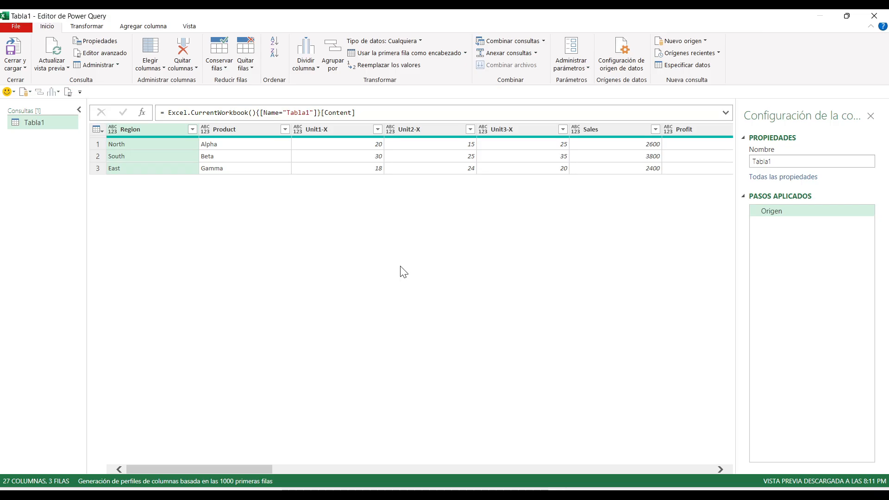
Create a reference query from Tabla1 and rename it SolucionGP.
right_click(49, 124)
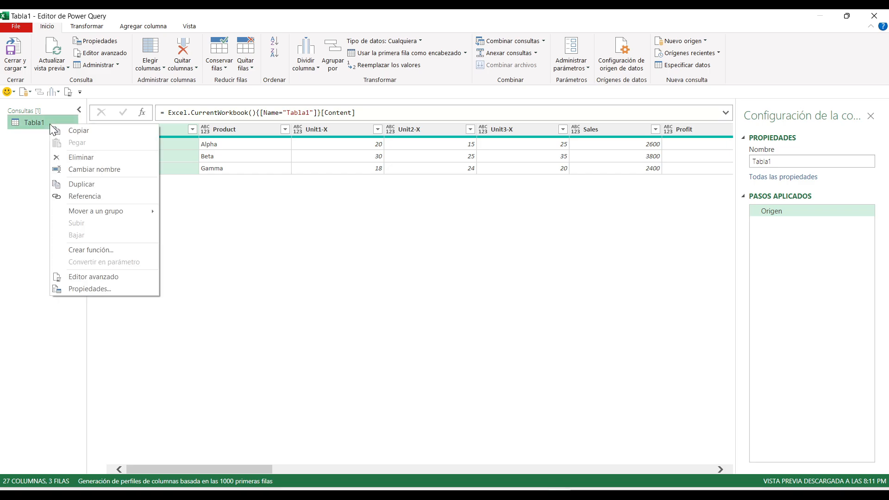
click(90, 196)
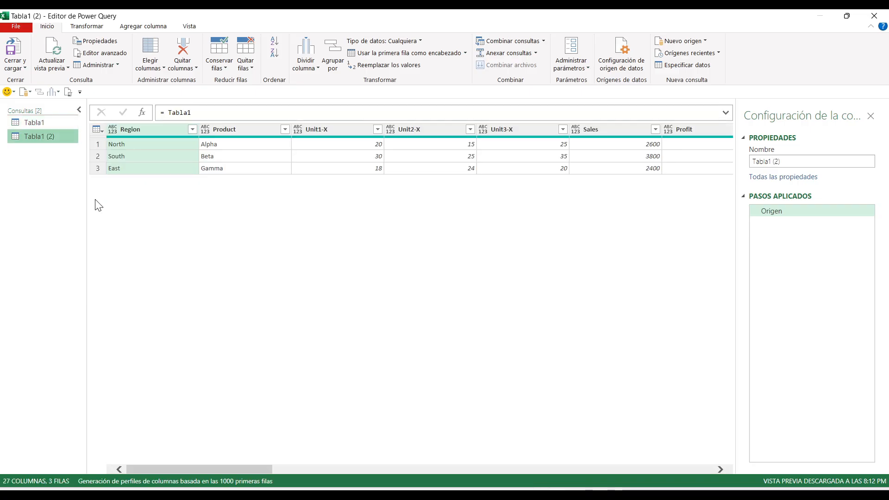
key(F2)
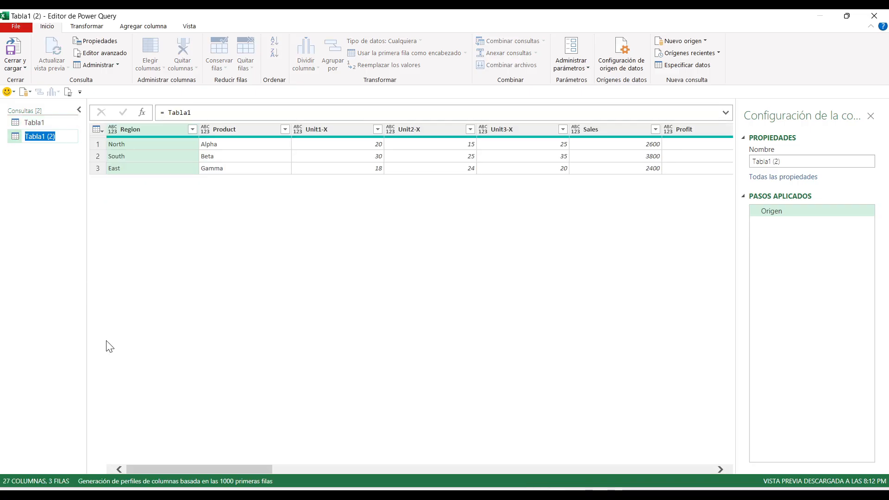
text(So)
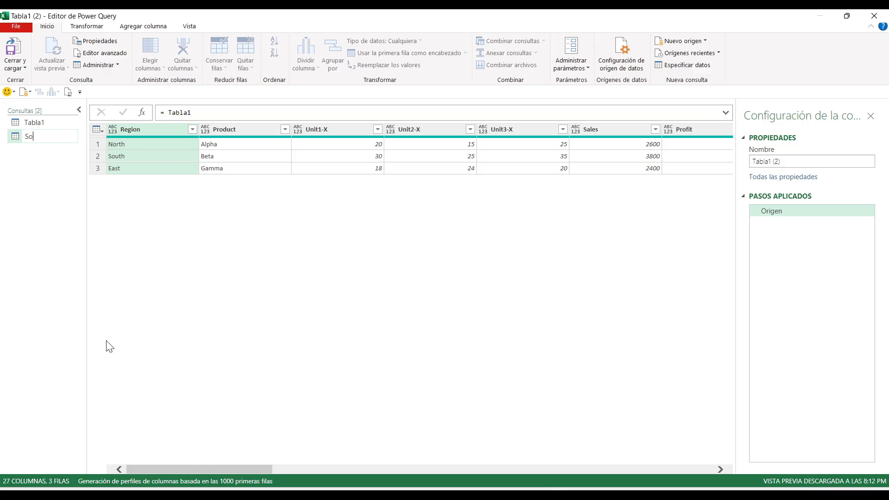
text(lucion)
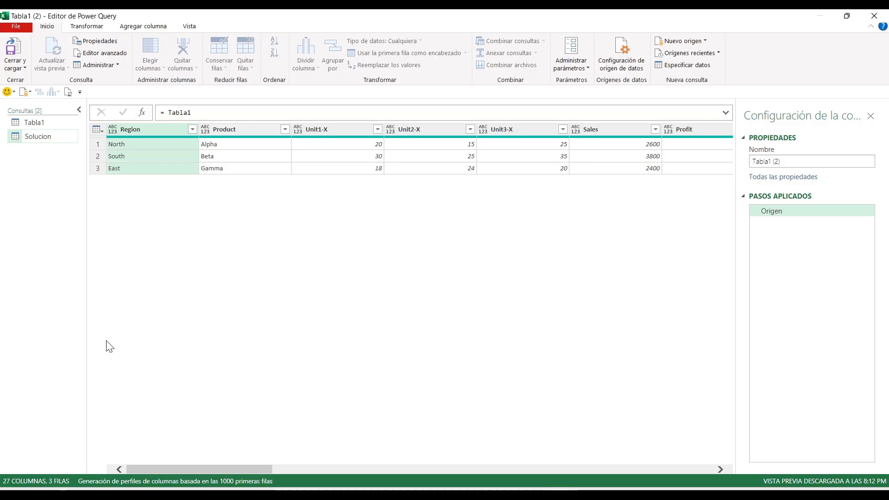
text(GP)
key(Return)
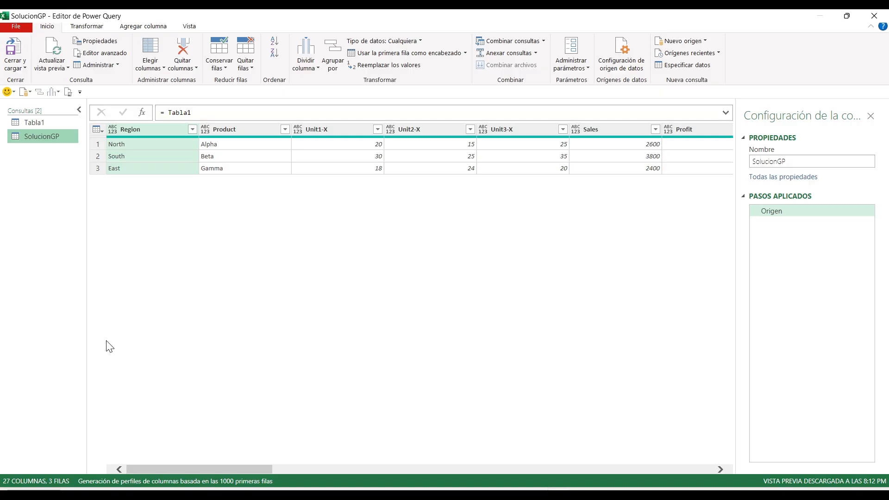
Open the SolucionGP query's code in the advanced editor and add a comma and a new line after Origen = Tabla1.
right_click(48, 135)
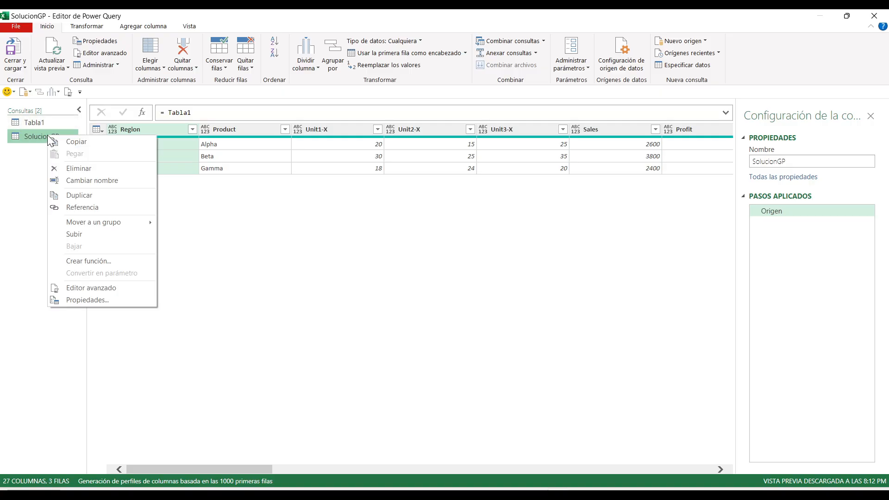
click(123, 290)
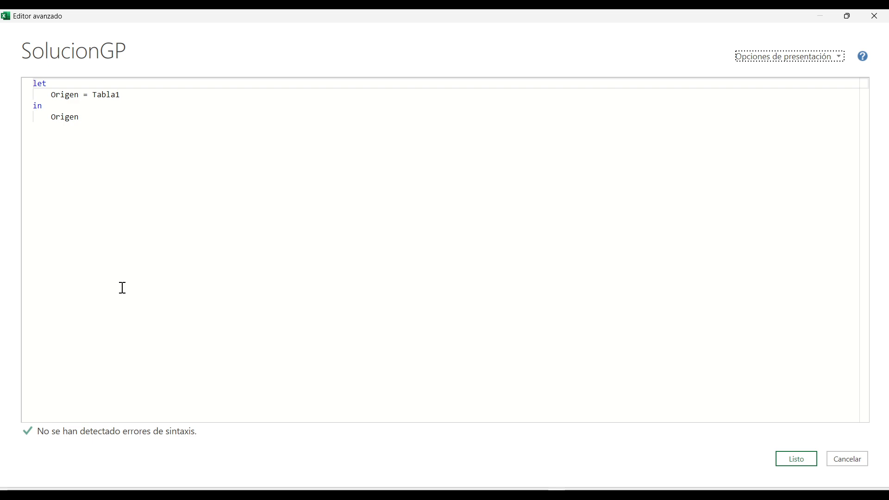
click(140, 95)
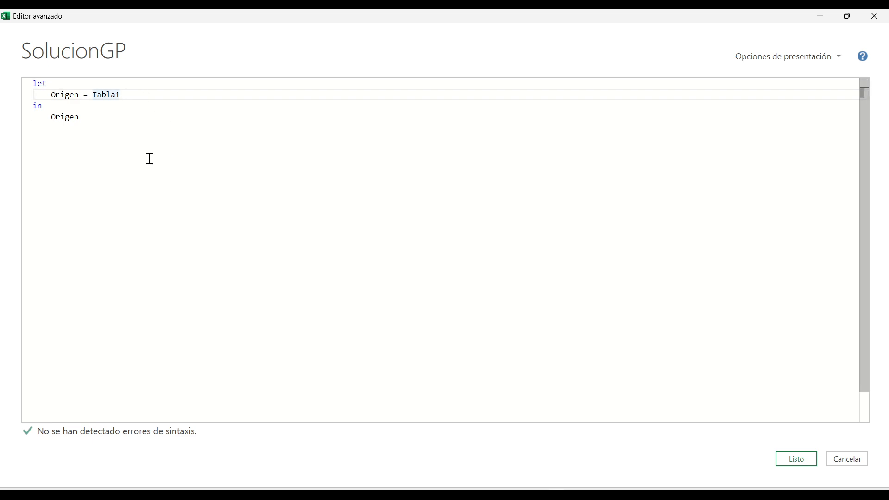
text(,)
key(Return)
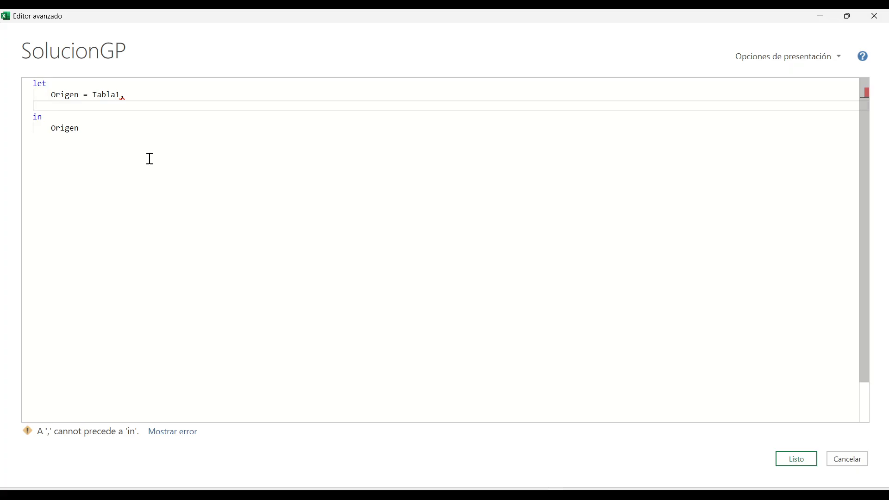
Begin a new query step named Nombres_Cols, followed by an equals sign, on the line below Origen.
text(Cols)
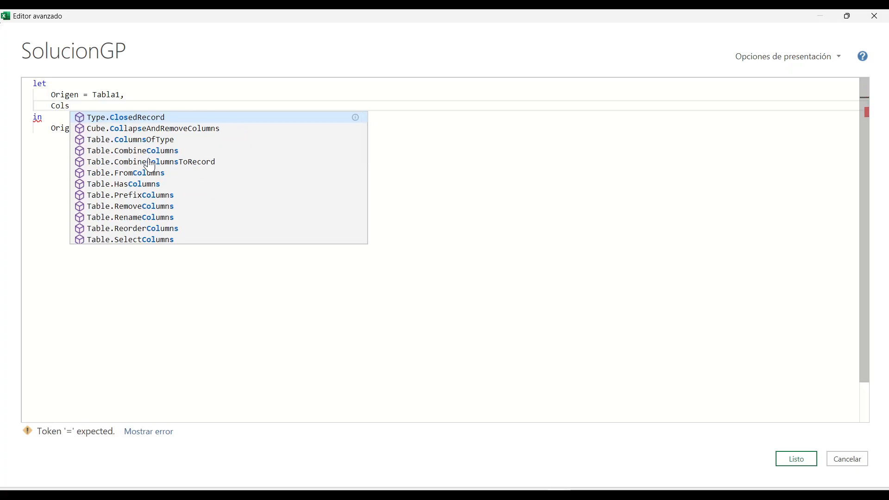
text( No)
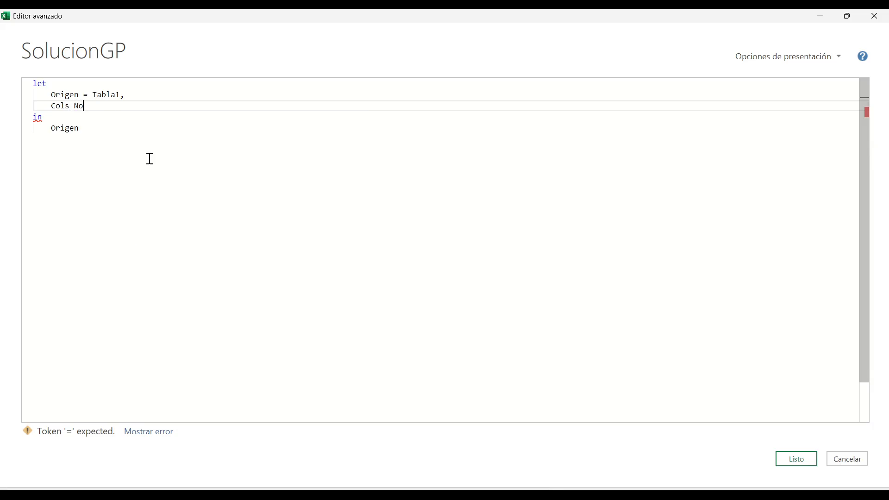
text(mbres)
key(Home)
key(Delete)
key(Delete)
key(Delete)
key(Delete)
key(Delete)
key(End)
text(_Col)
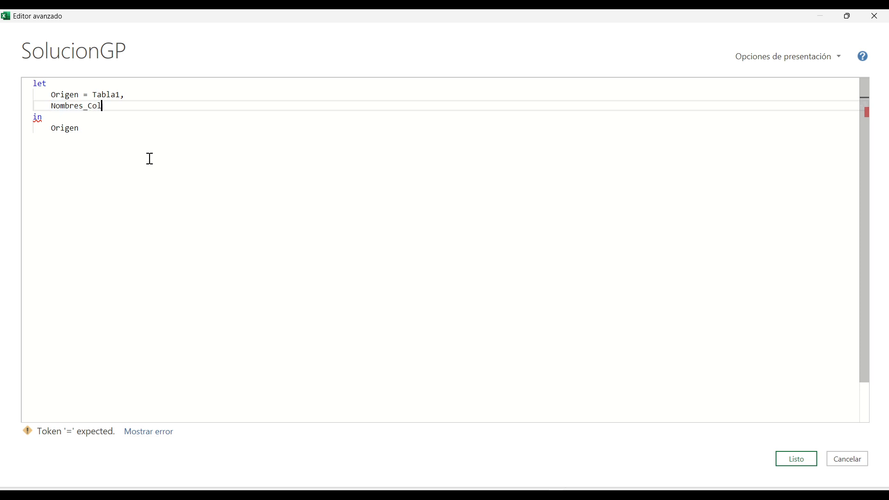
text(s =)
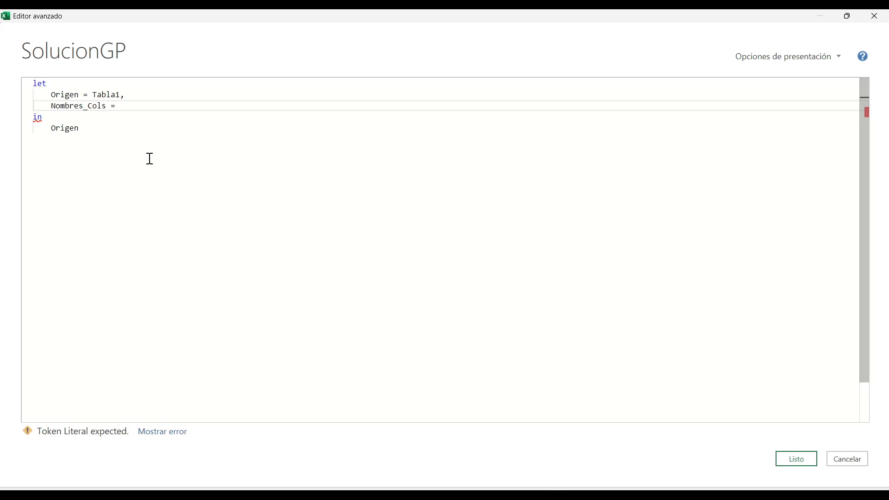
Complete the Nombres_Cols expression as Table.ColumnNames( Orige ).
text(ta)
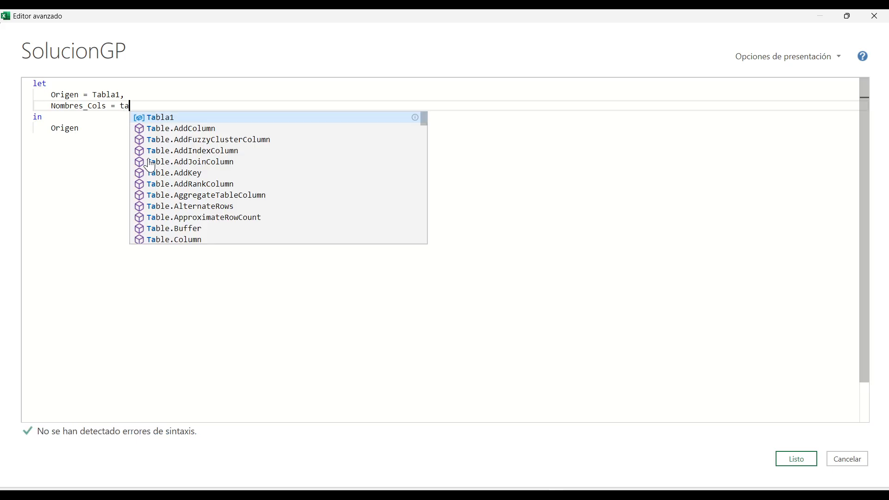
text(ble.col)
key(Down)
key(Down)
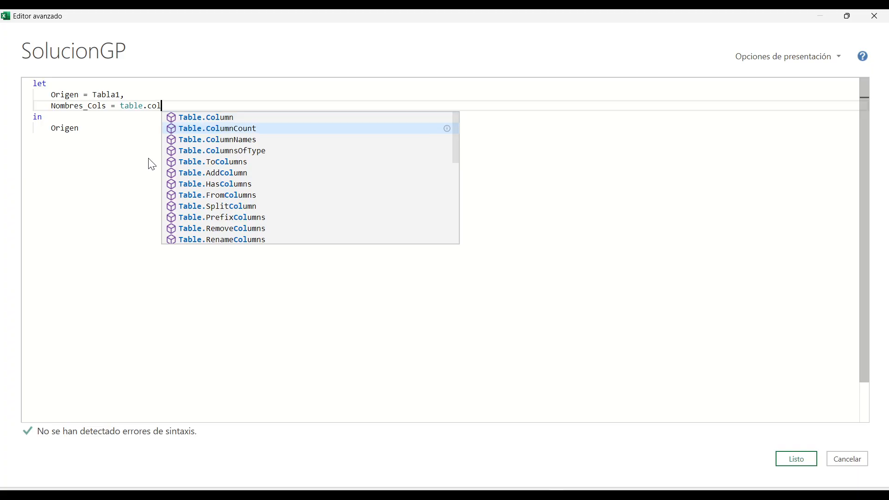
key(Tab)
text(()
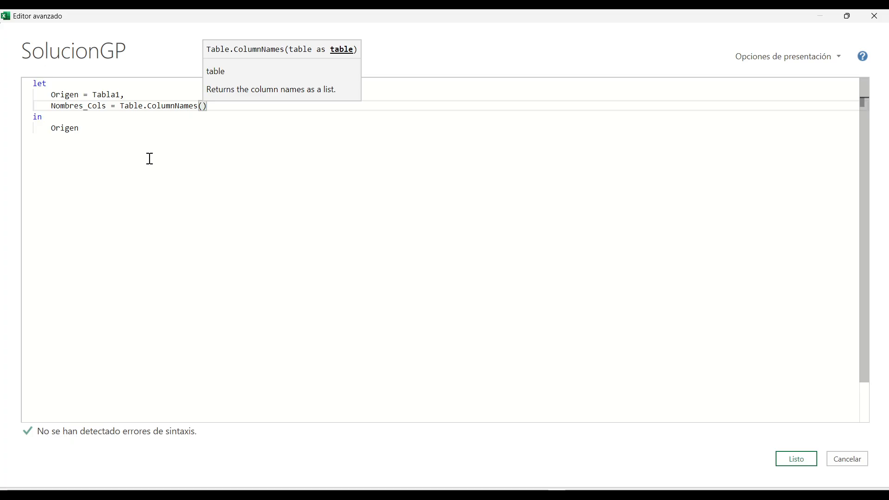
text(O)
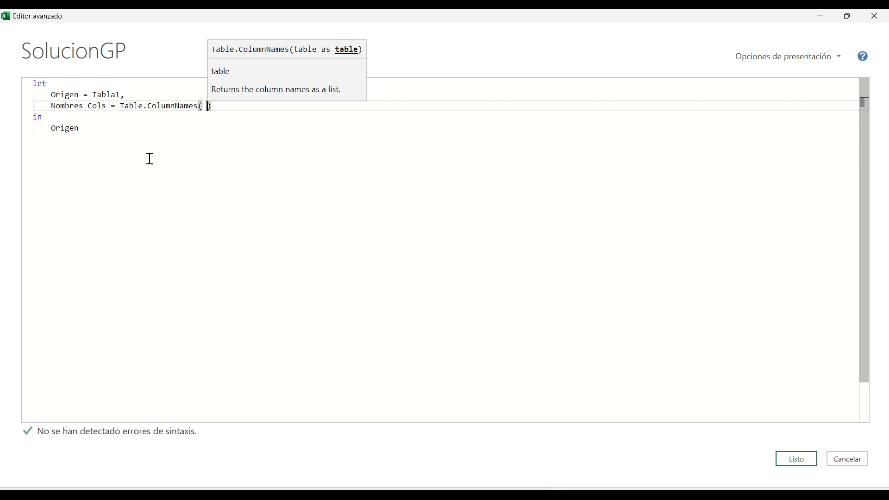
text(rige)
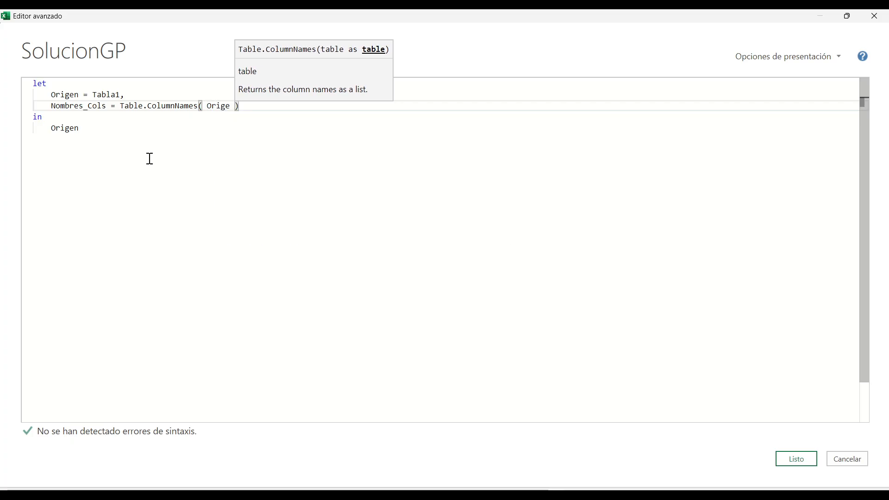
key(Right)
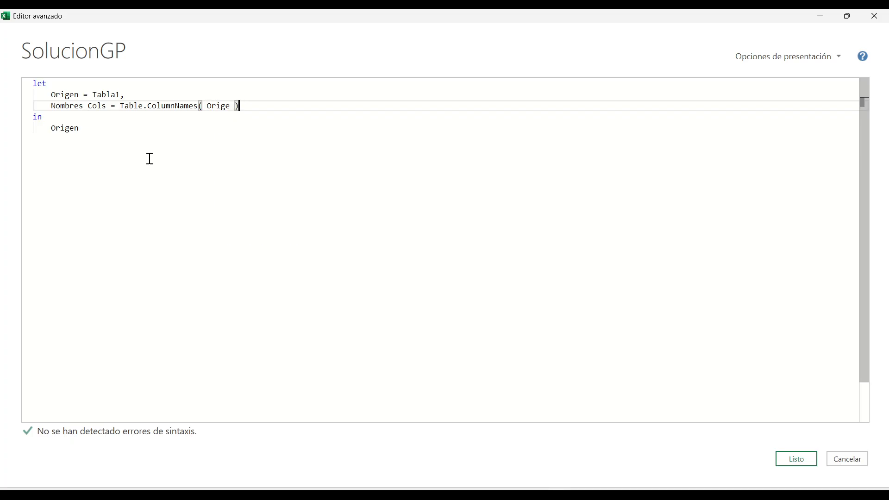
Replace Origen after the in keyword with Nombres_Cols as the query's output.
double_click(87, 107)
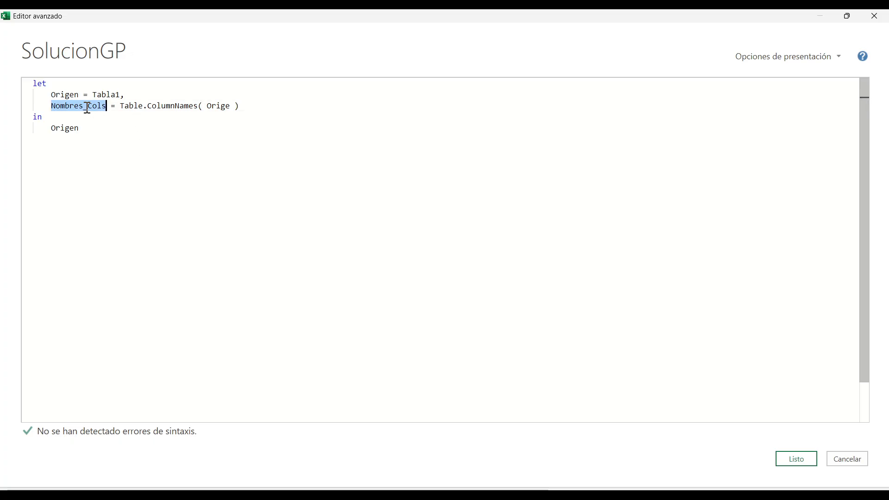
key(ctrl+c)
double_click(71, 129)
key(ctrl+v)
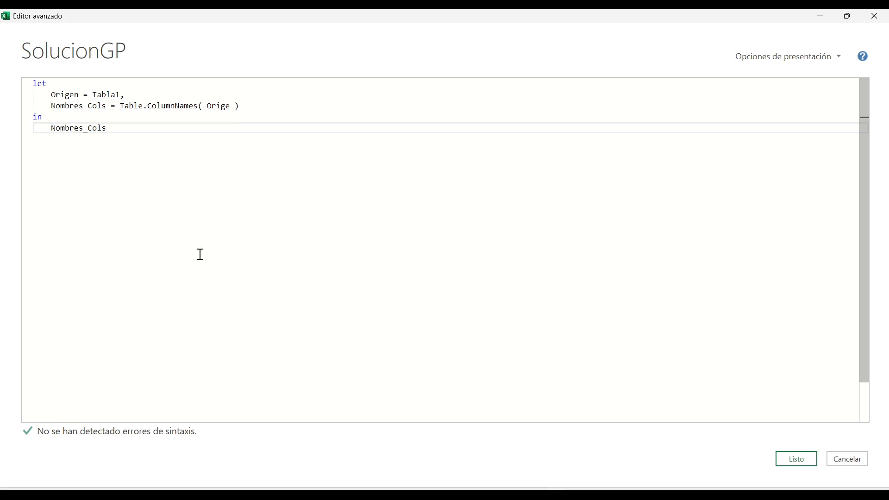
Correct the Table.ColumnNames argument to Origen and apply the edited code to the SolucionGP query.
click(229, 105)
text(n)
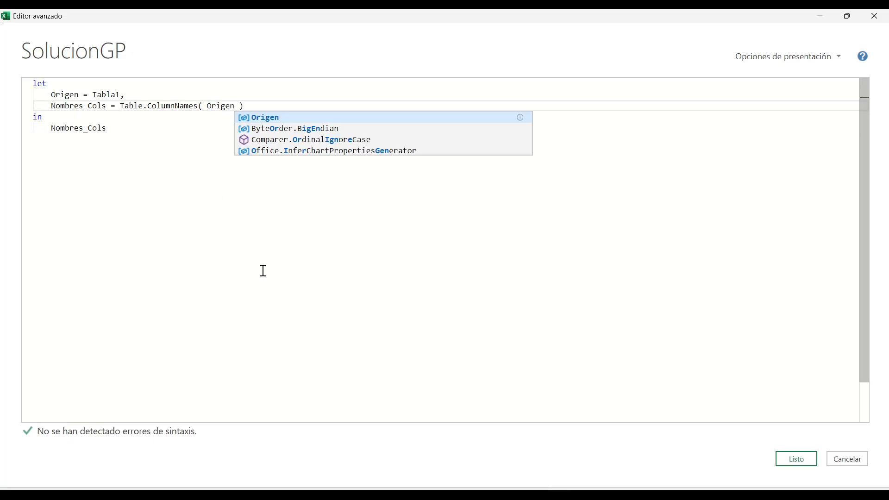
key(Escape)
key(ctrl+End)
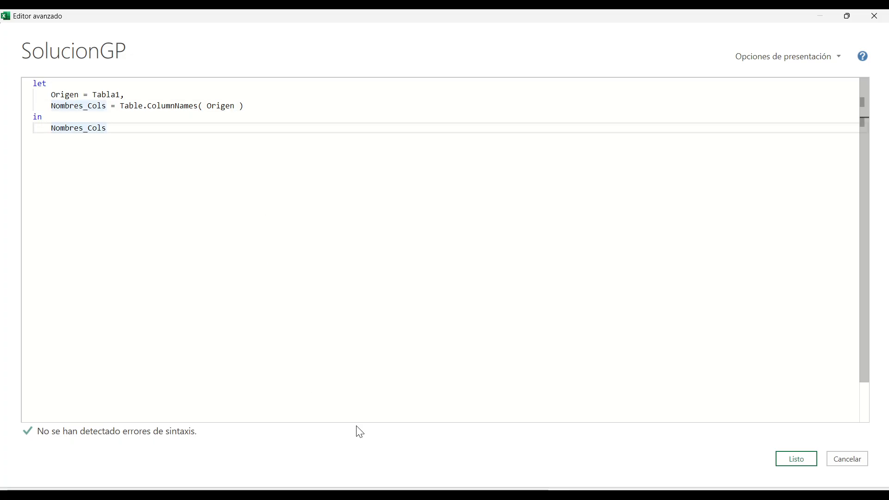
click(807, 462)
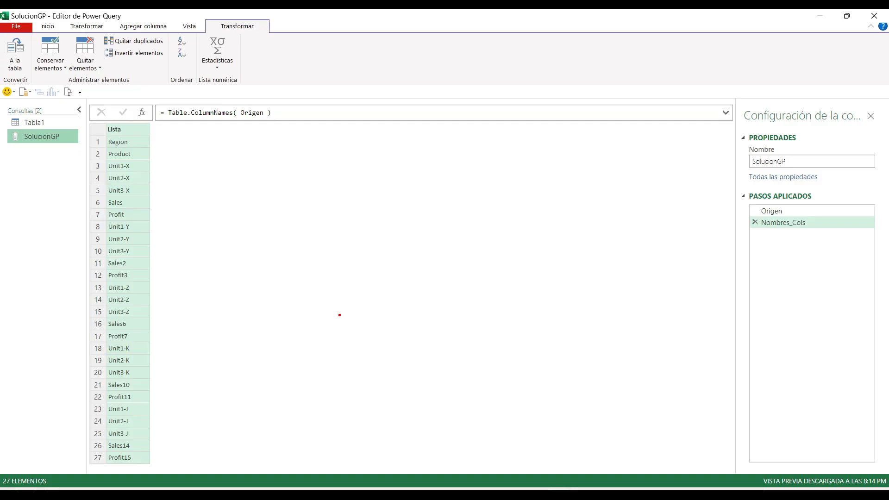
mouse_move(92, 123)
mouse_down()
mouse_move(141, 319)
mouse_move(158, 469)
mouse_up()
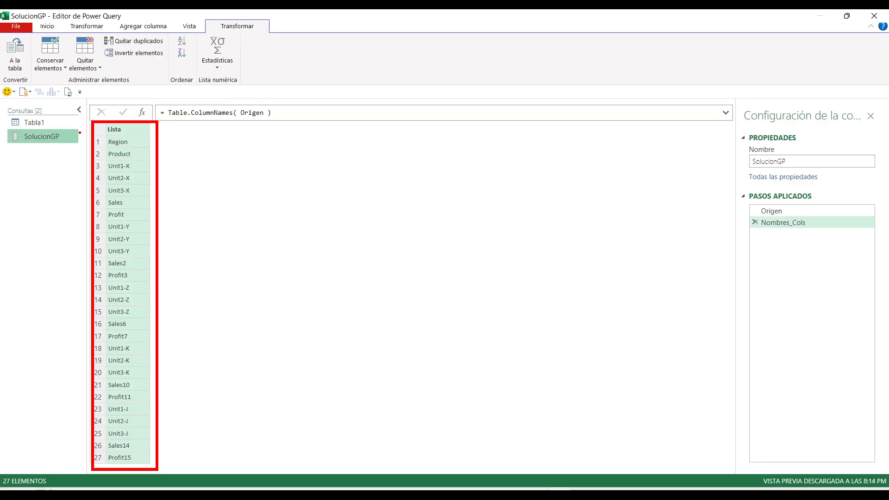
key(Escape)
drag(94, 122, 127, 139)
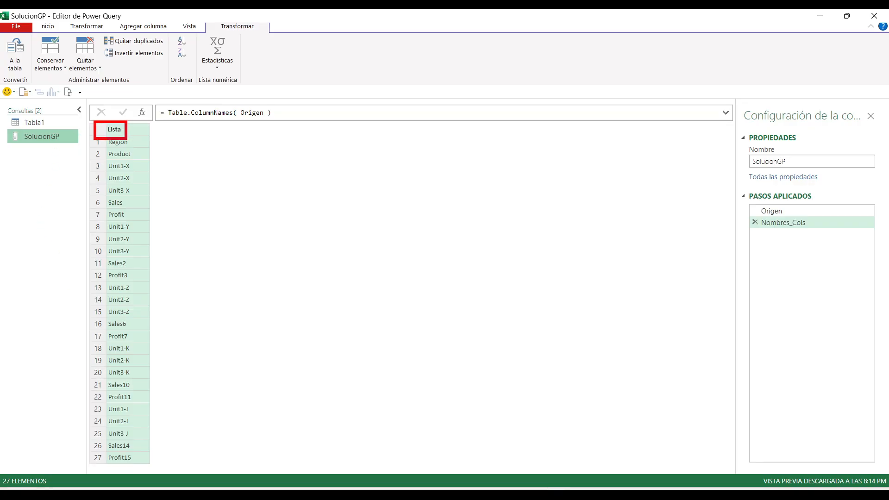
drag(9, 126, 23, 152)
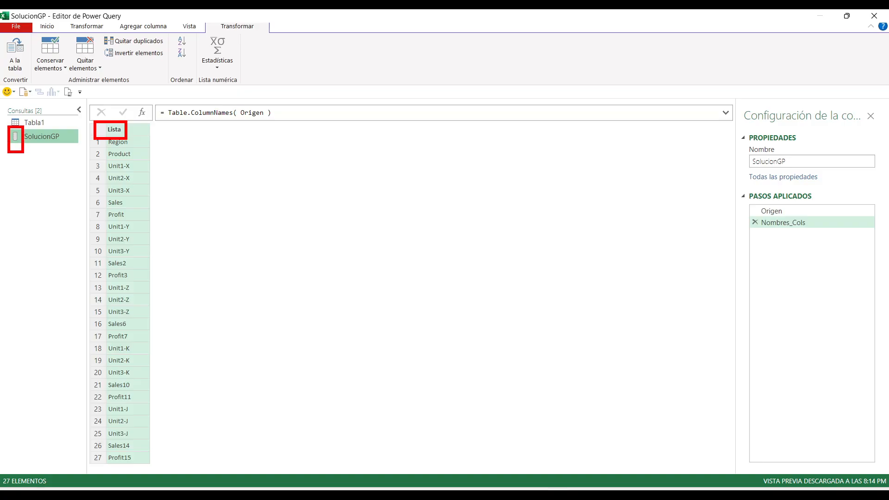
Reopen the SolucionGP code in the advanced editor and add a comma and a new line after the Nombres_Cols expression.
click(68, 91)
key(ctrl+shift+plus)
key(ctrl+shift+plus)
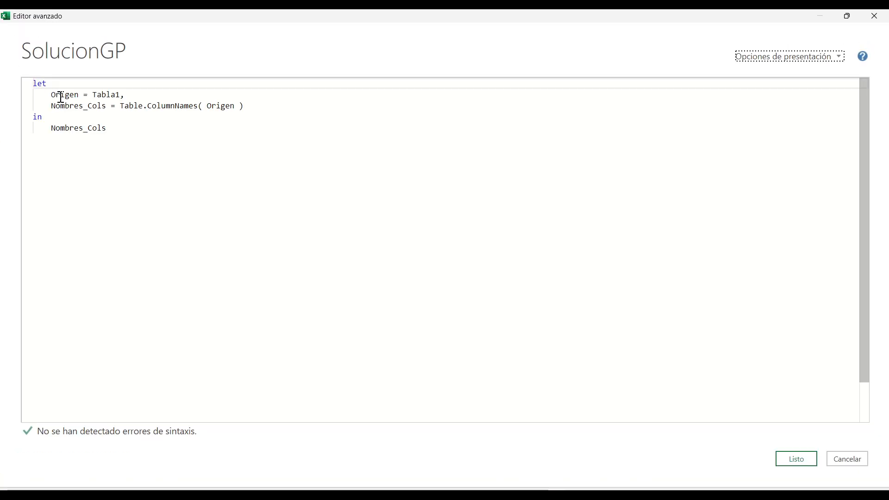
click(312, 109)
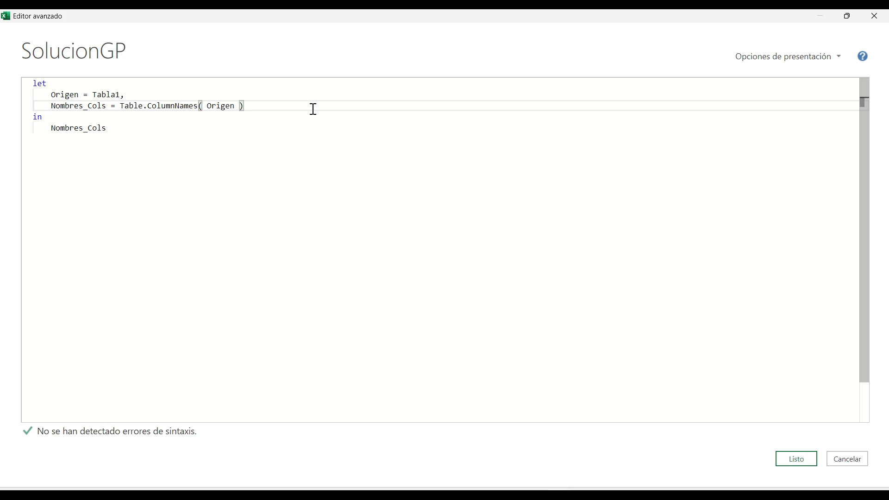
text(,)
key(Return)
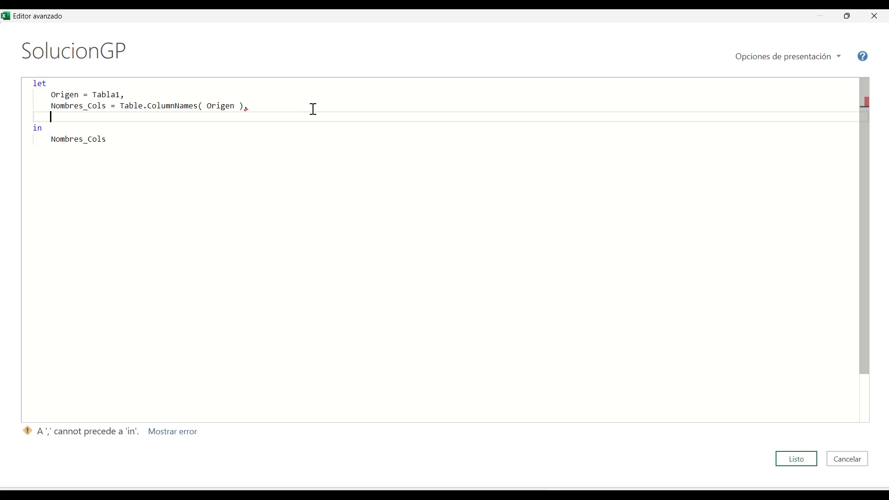
Define a new query step Contar_Lista = List.Count( Nombres_Cols ) on the line below Nombres_Cols.
text(Contar)
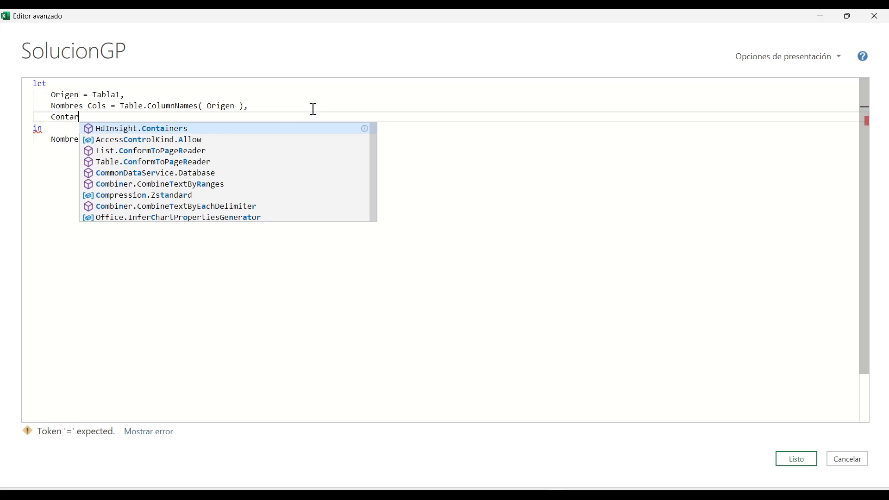
key(Escape)
text(_Ls)
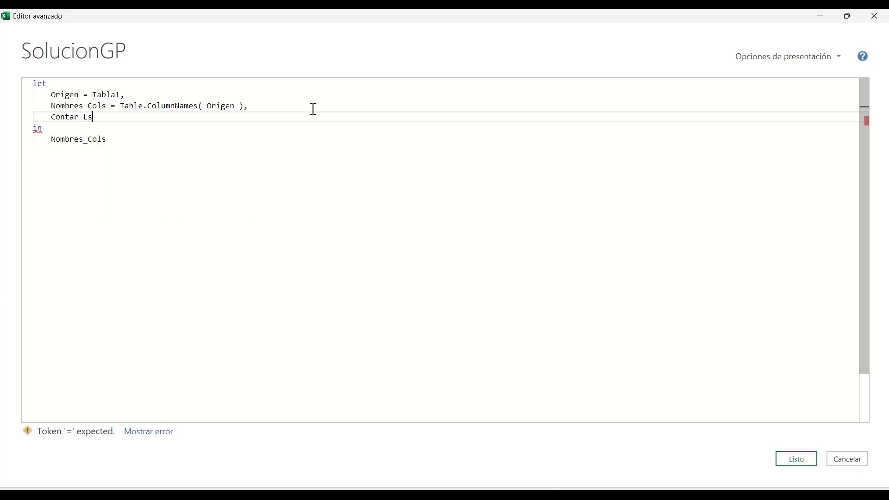
key(BackSpace)
text(ista = list)
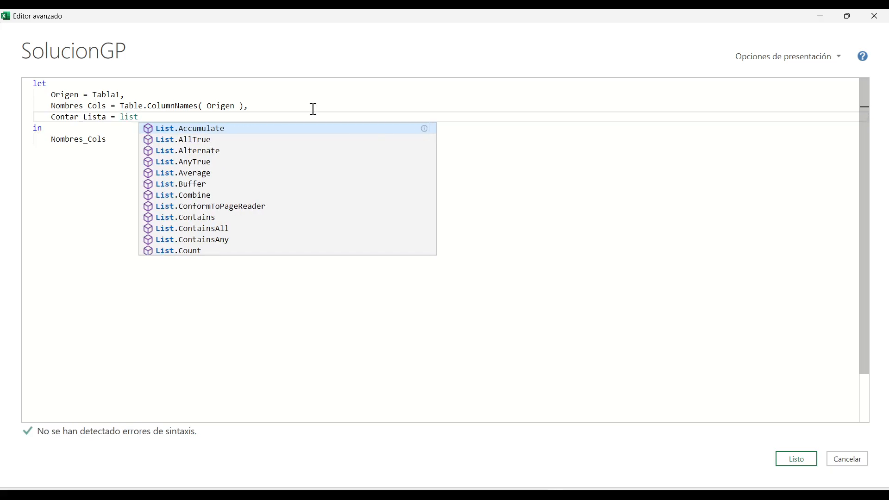
text(co)
key(Tab)
text(( )
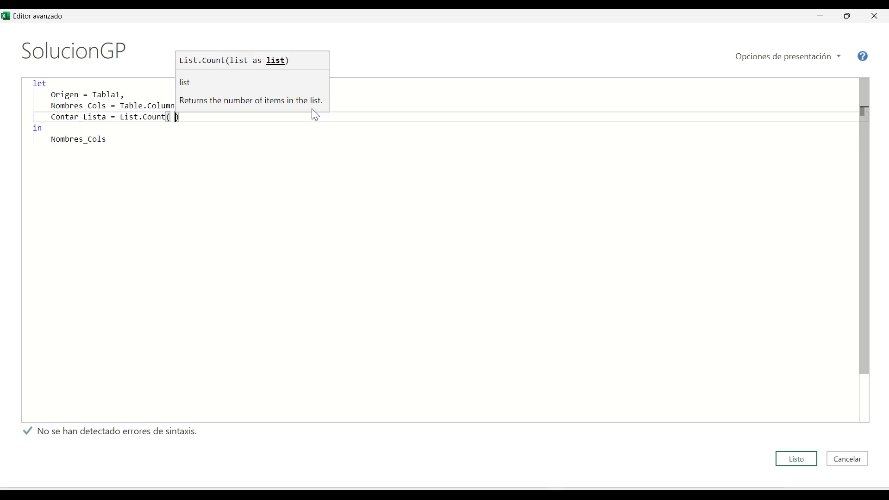
text(nom)
key(Tab)
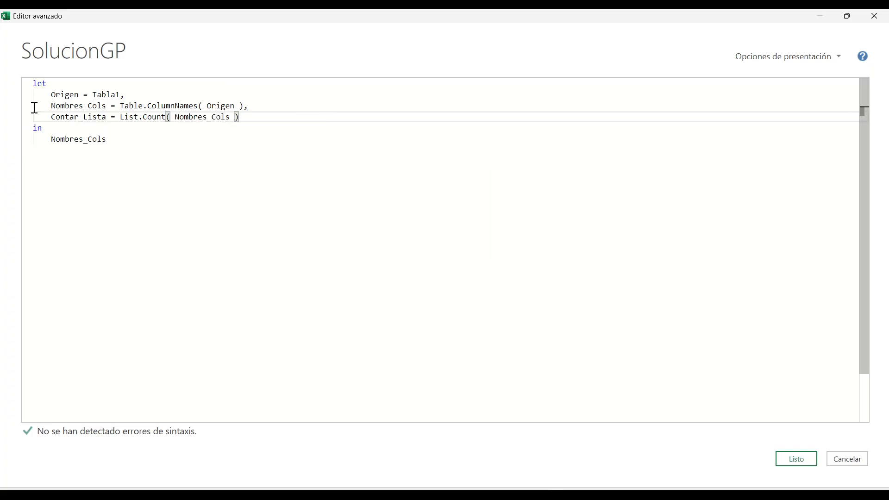
Replace the output after the in keyword with Contar_Lista and apply the code.
double_click(60, 116)
double_click(79, 140)
key(ctrl+v)
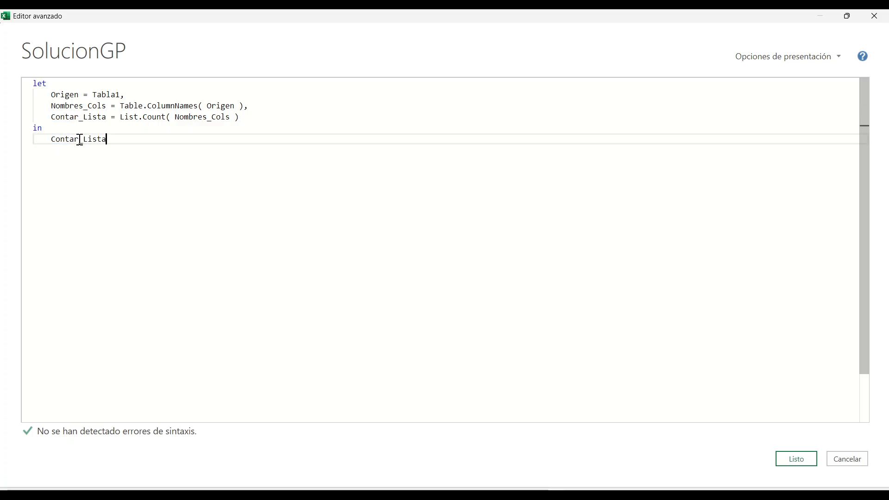
click(796, 460)
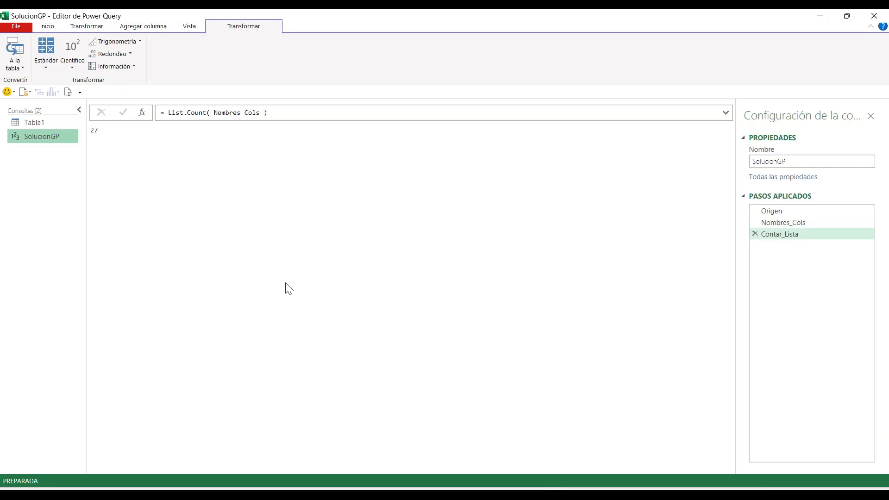
key(ctrl+shift+equal)
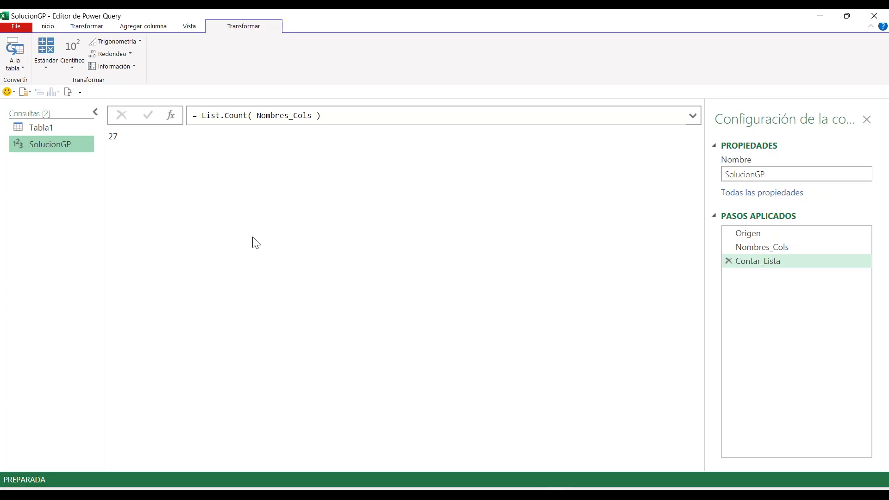
drag(96, 129, 134, 145)
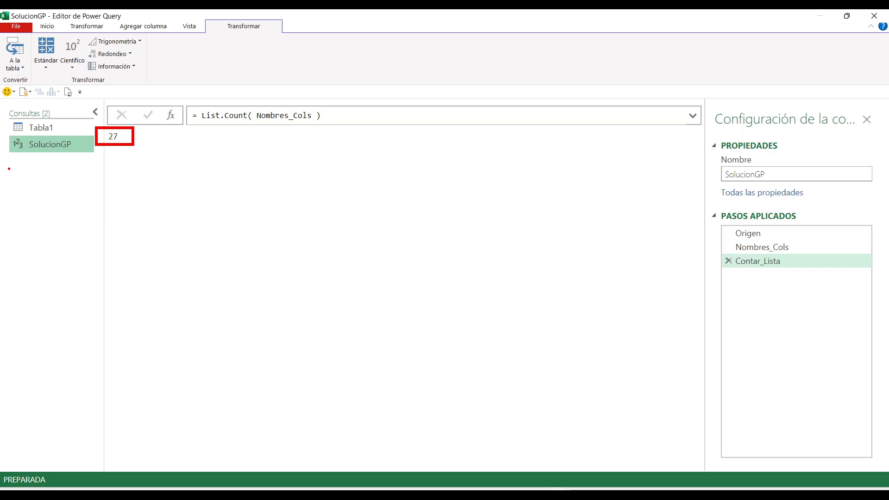
drag(7, 132, 28, 157)
key(Escape)
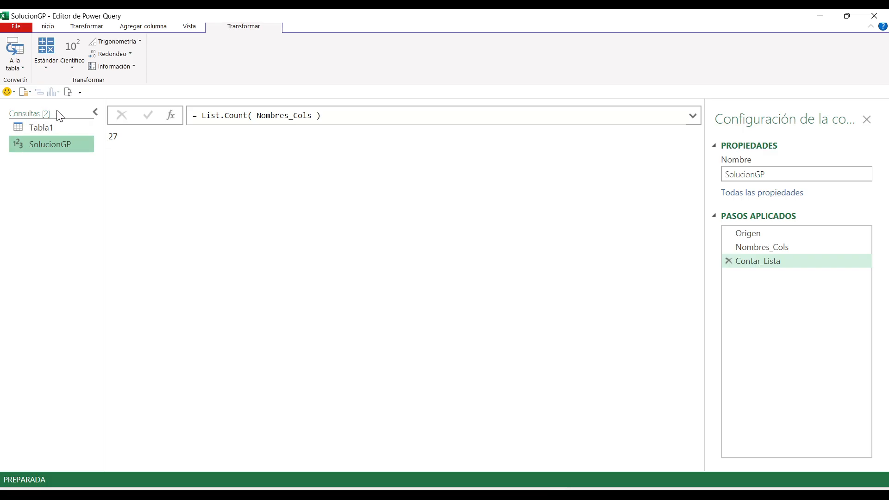
click(68, 92)
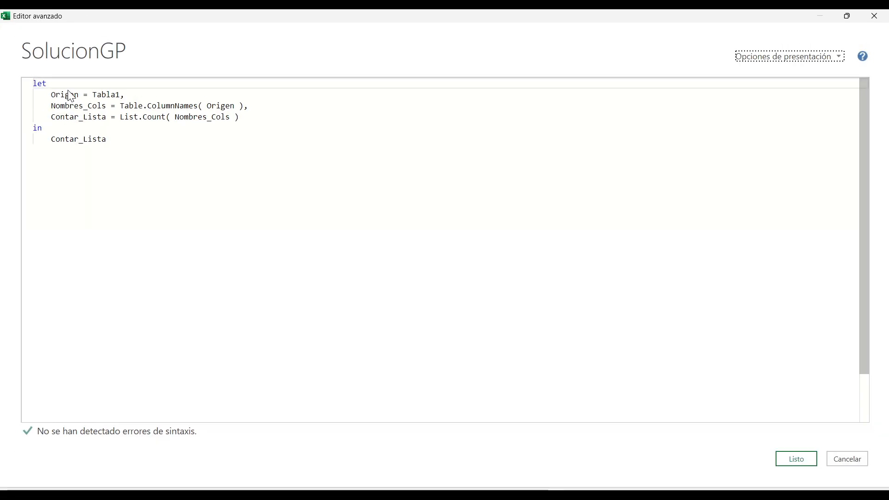
click(295, 120)
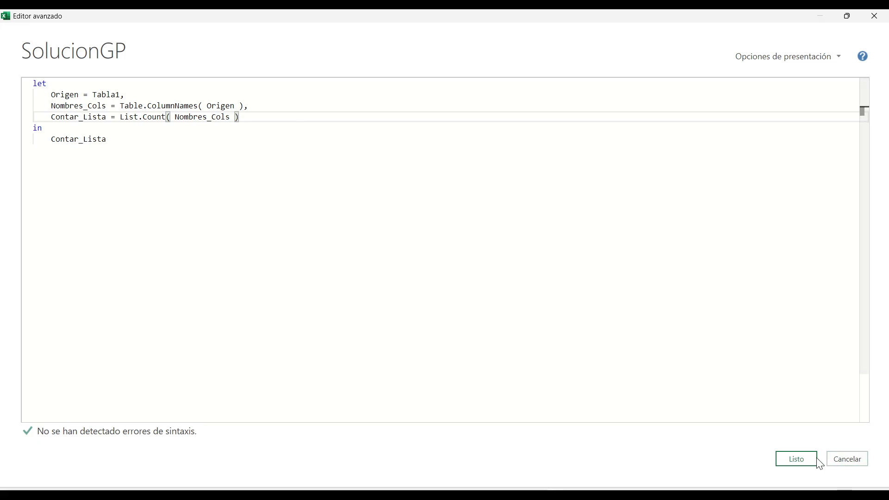
click(797, 458)
Examine the Origen step's table, comparing the Region and Product columns with the unit, sales and profit columns.
click(764, 234)
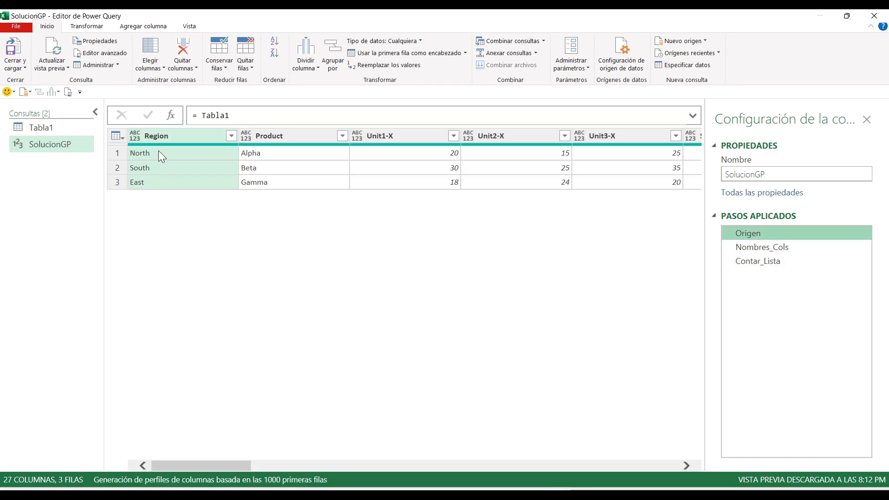
click(301, 135)
click(201, 136)
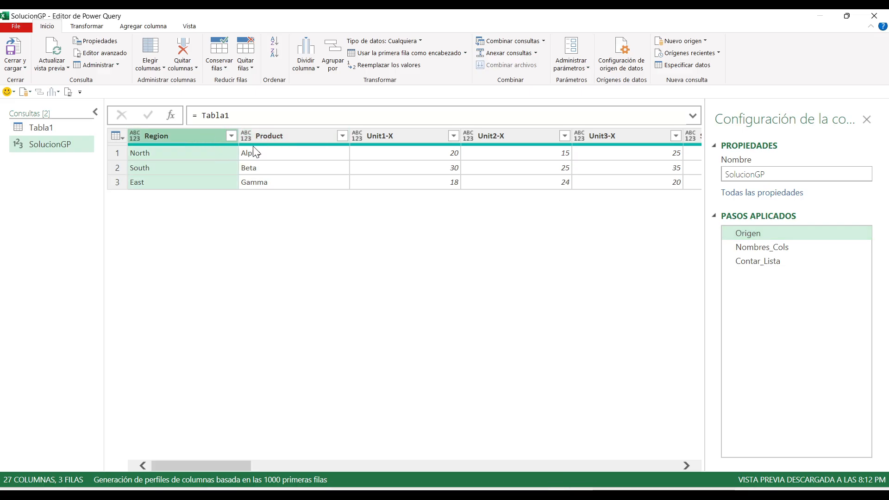
ctrl+click(272, 134)
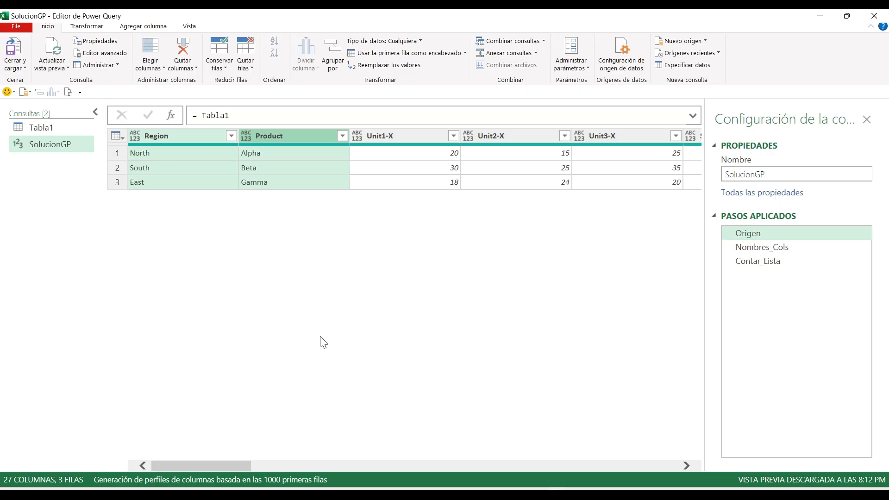
key(ctrl+minus)
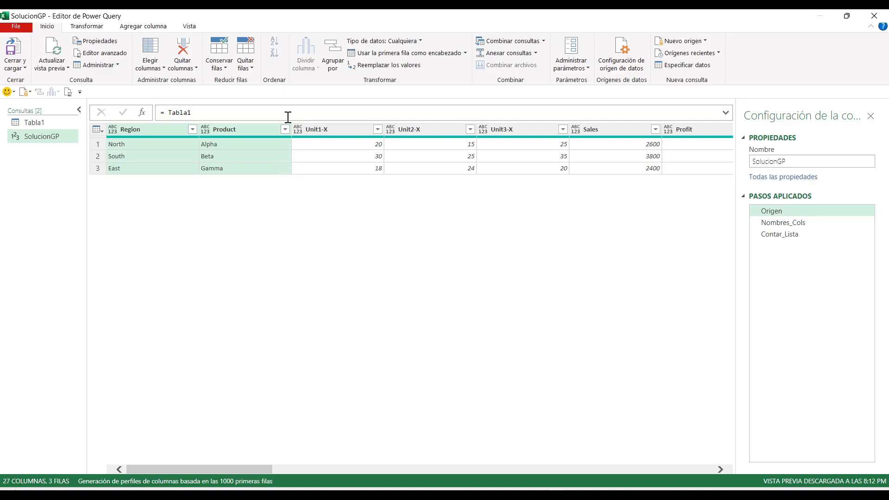
mouse_move(288, 112)
mouse_down()
mouse_move(343, 185)
mouse_move(727, 181)
mouse_up()
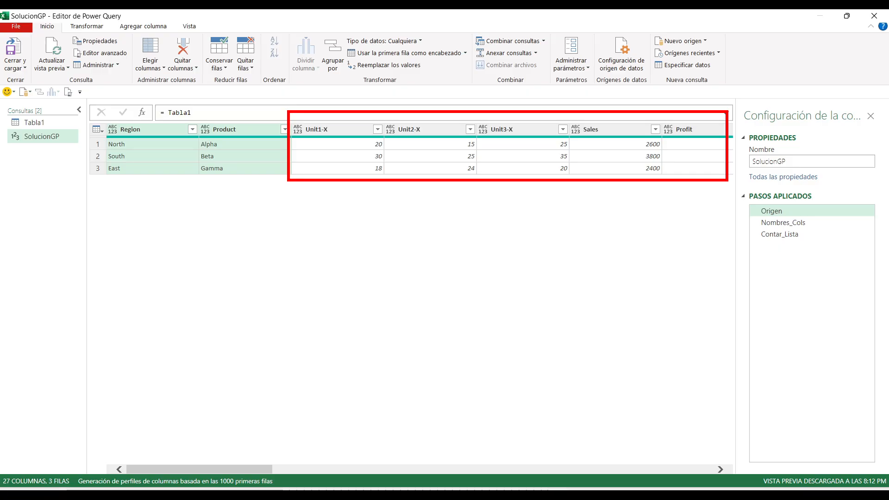
drag(125, 175, 220, 121)
drag(149, 124, 213, 165)
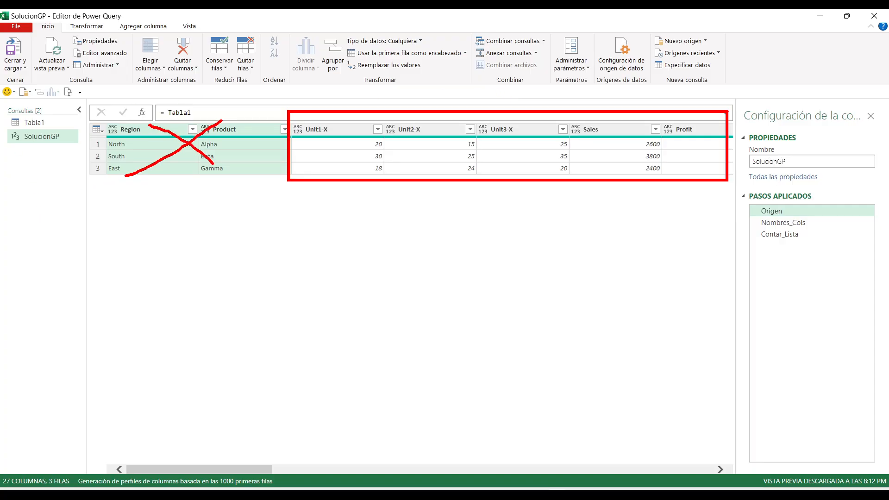
key(Escape)
Subtract 2 from the List.Count result in the Contar_Lista step through the advanced editor and apply the code.
click(69, 92)
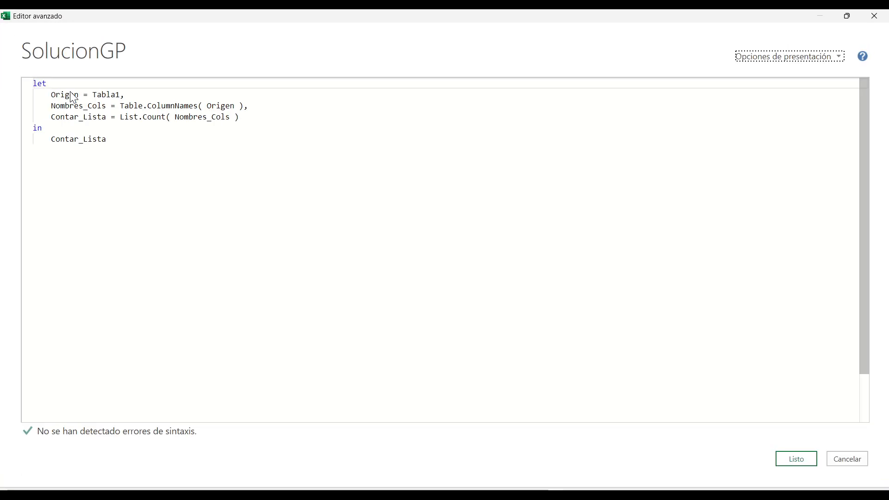
click(293, 119)
text(-)
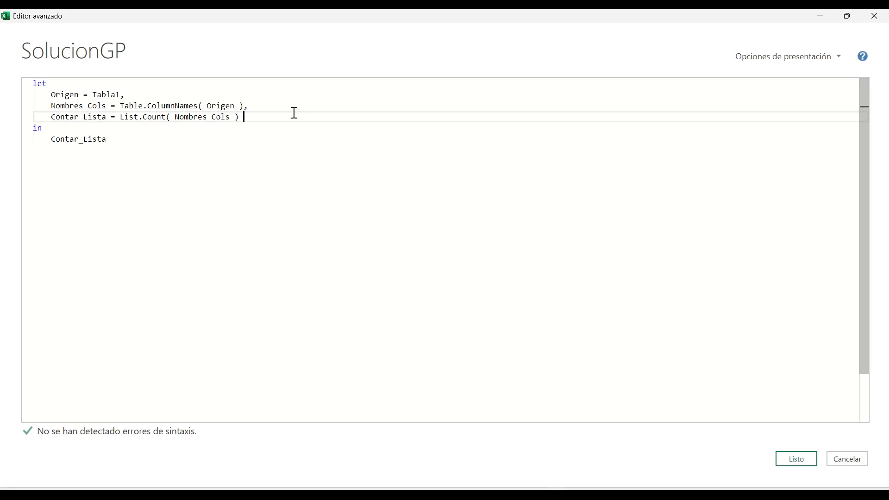
text( 2)
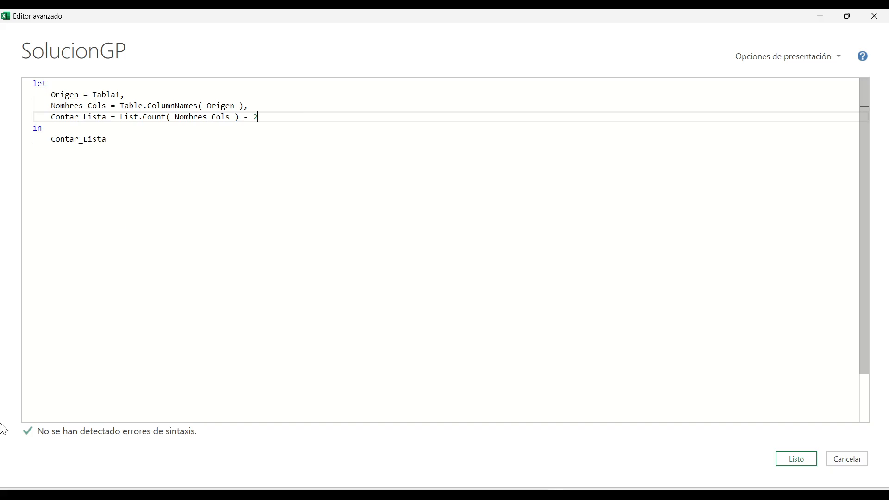
click(801, 458)
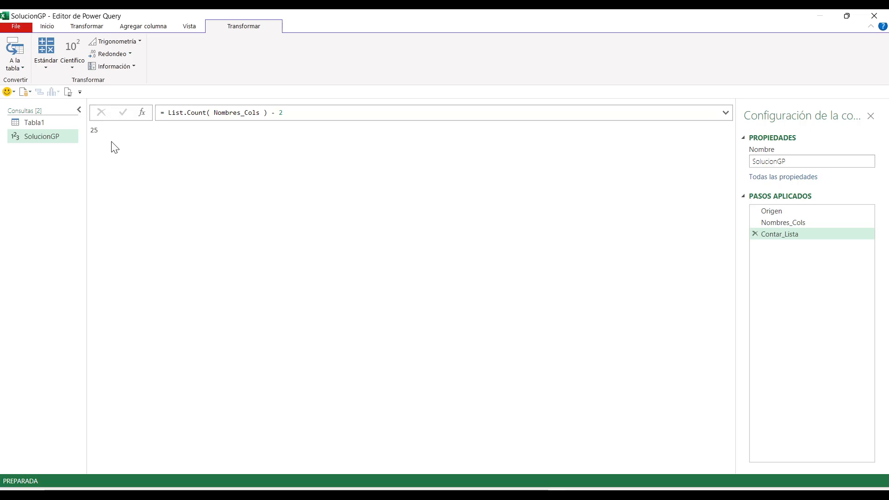
Wrap the Contar_Lista expression in parentheses, divide it by 5 through the advanced editor, and apply the code.
click(68, 92)
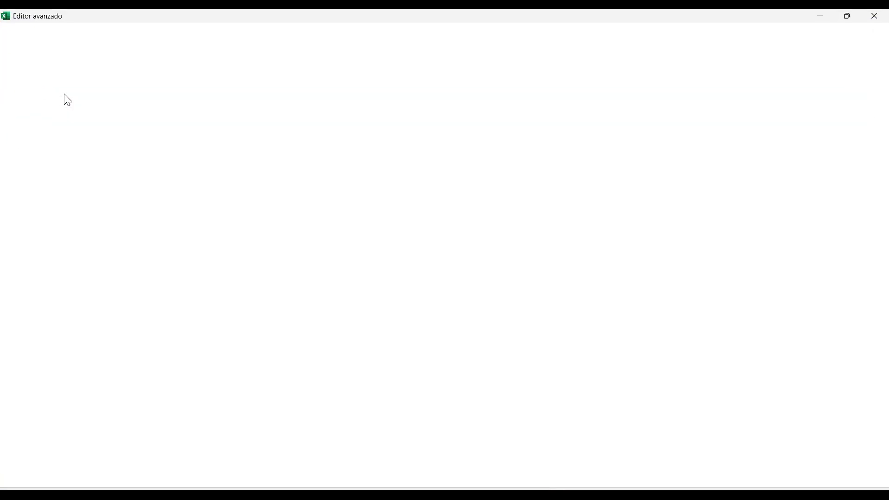
click(213, 145)
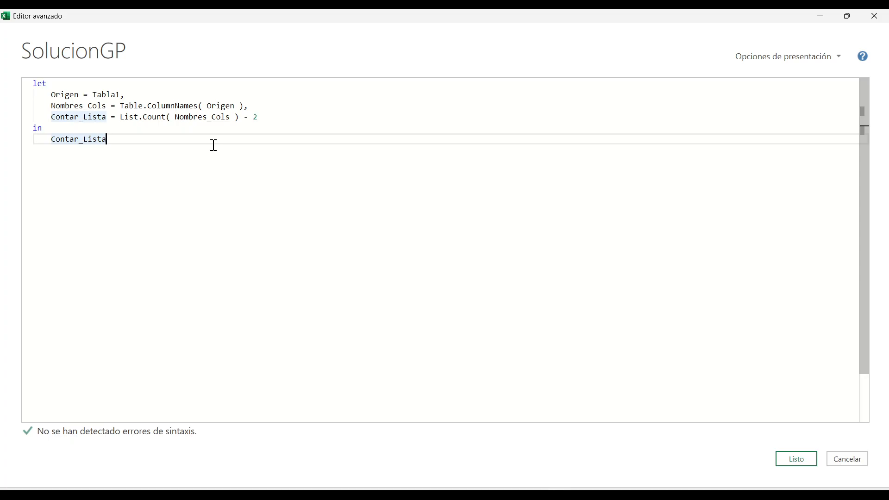
click(118, 119)
text(()
key(End)
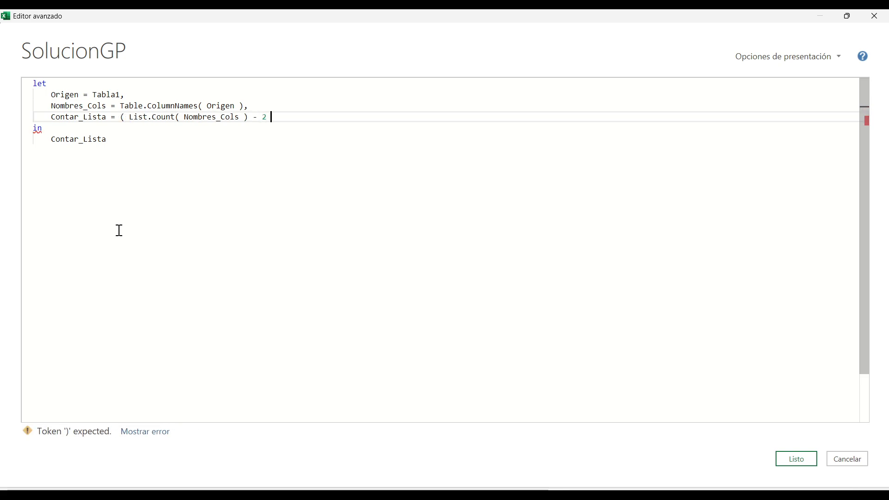
text() / 5)
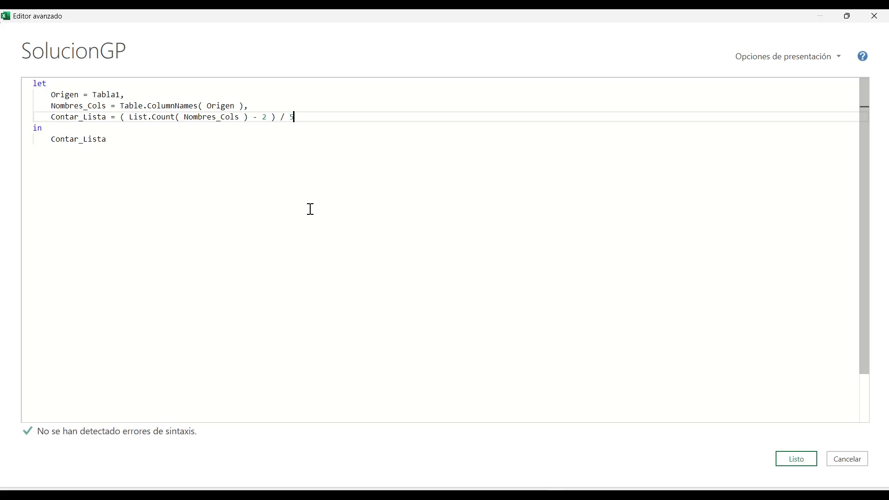
click(793, 460)
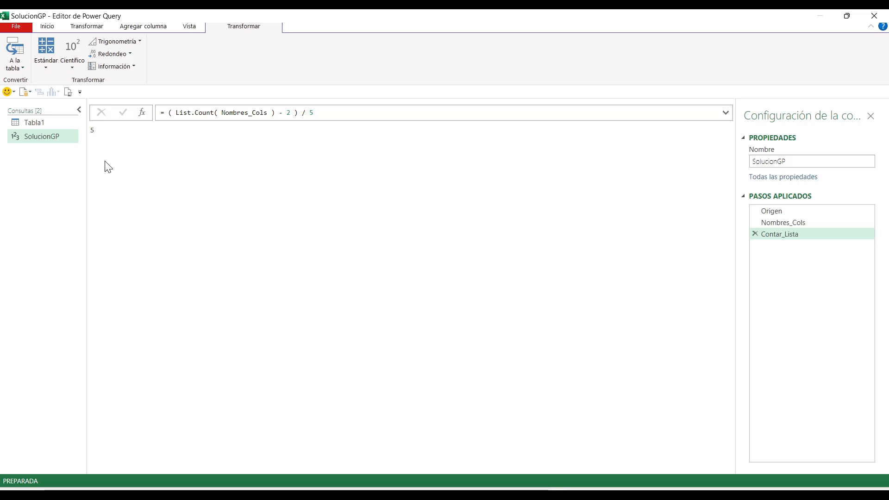
key(ctrl+shift+equal)
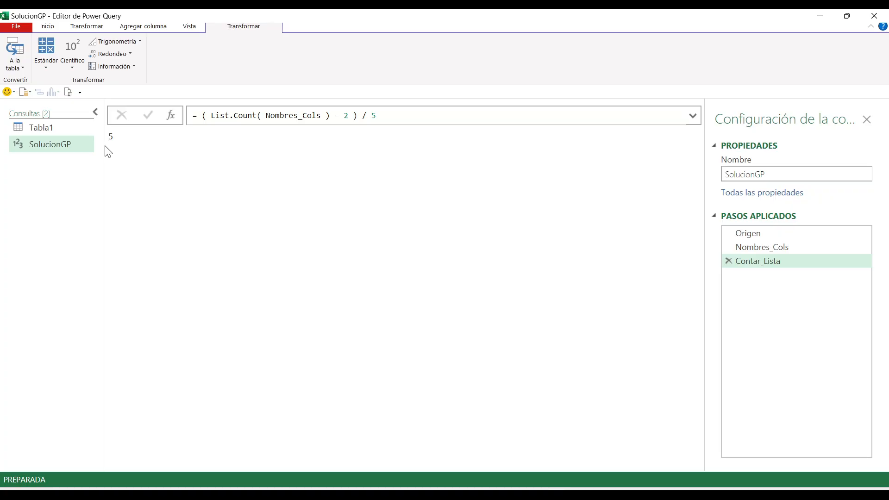
Begin a new query step named Lista on the line below Contar_Lista in the advanced editor.
click(70, 94)
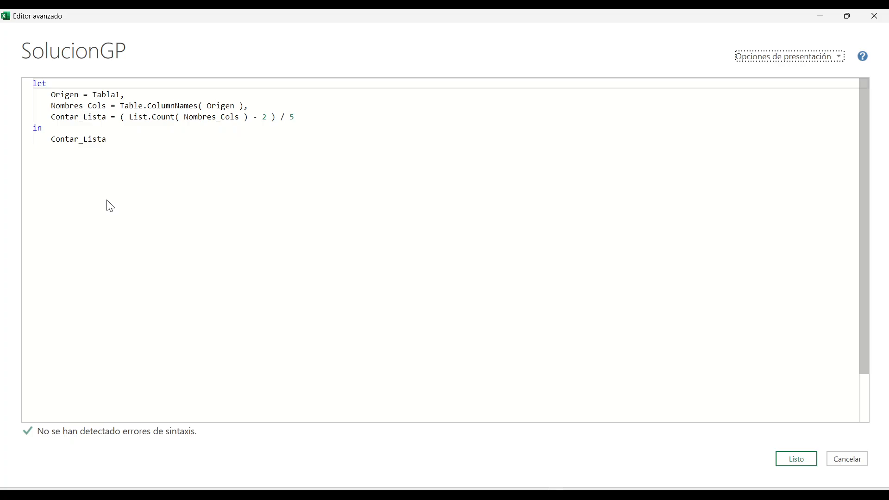
click(339, 116)
text(,)
key(Return)
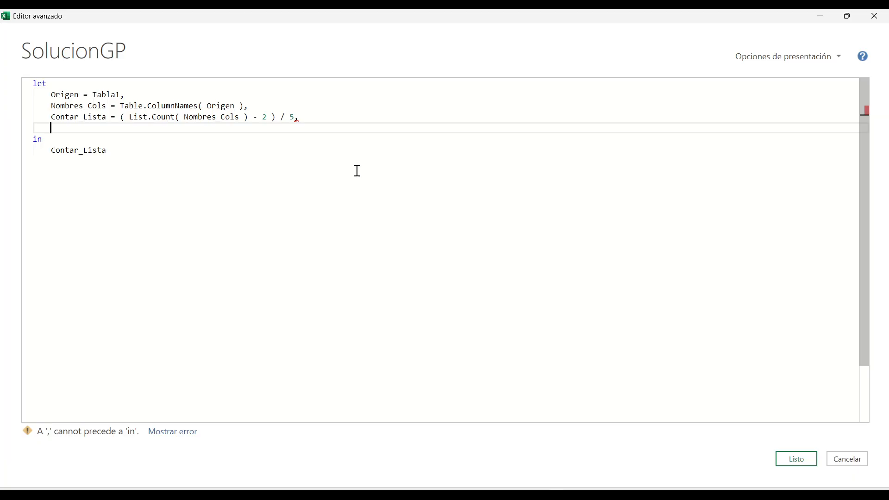
text(lISTYA)
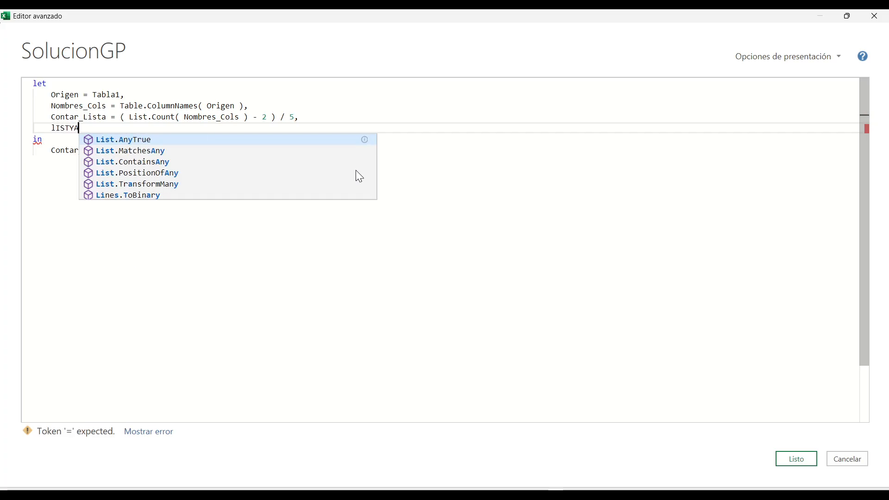
key(BackSpace)
key(BackSpace)
key(BackSpace)
key(BackSpace)
text(Lista)
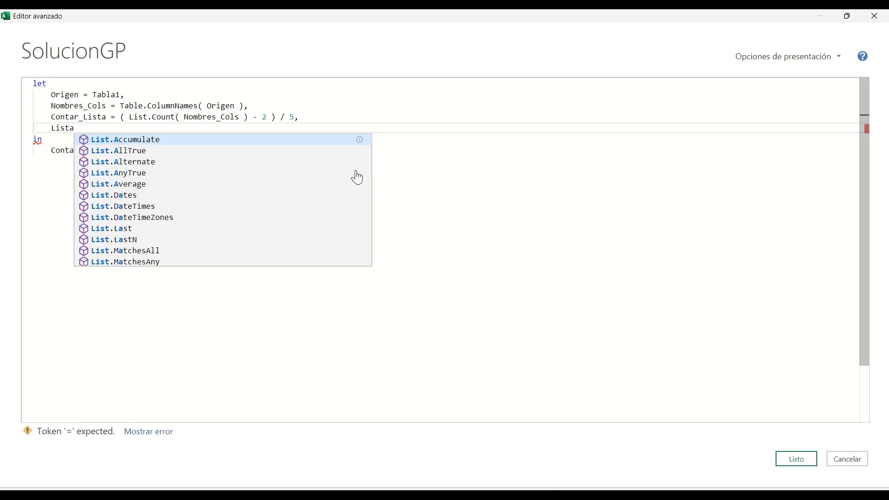
text( =)
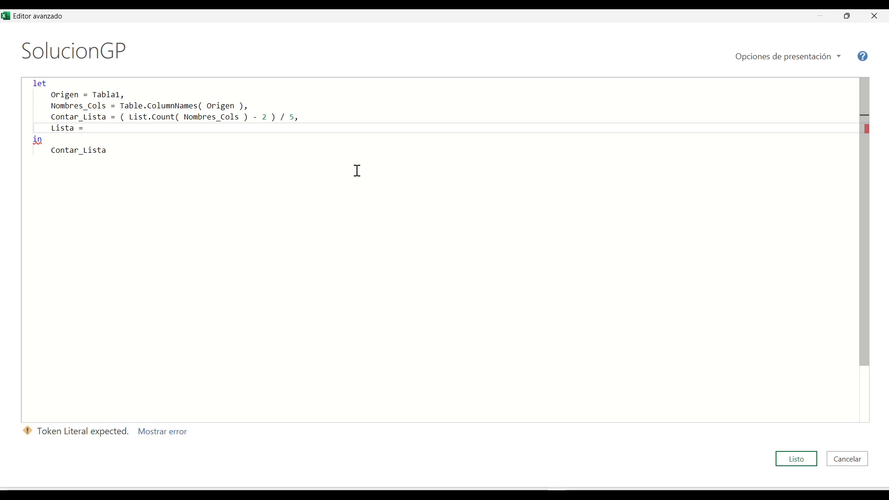
Define Lista as the number range {0..Contar_Lista}.
text({)
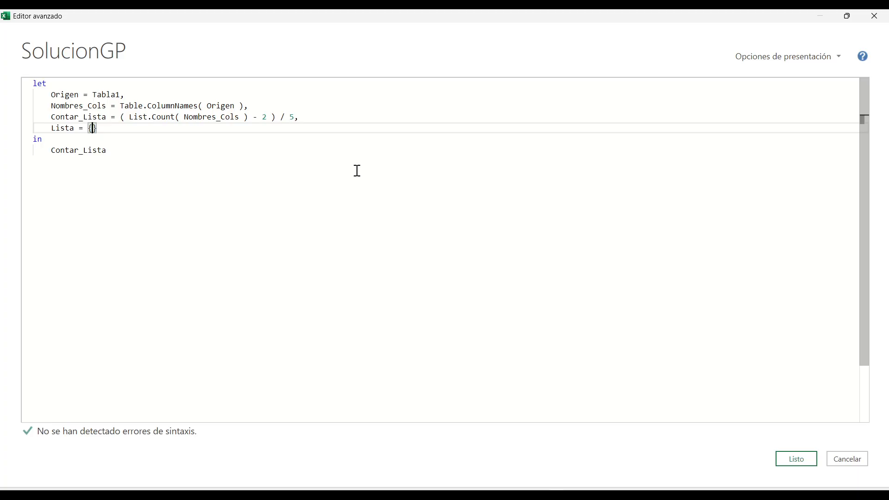
text(0)
text(..)
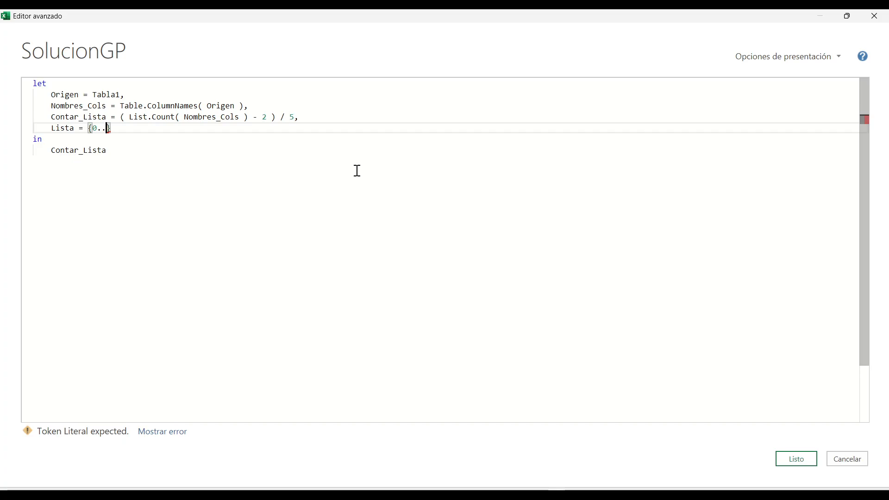
text(Con)
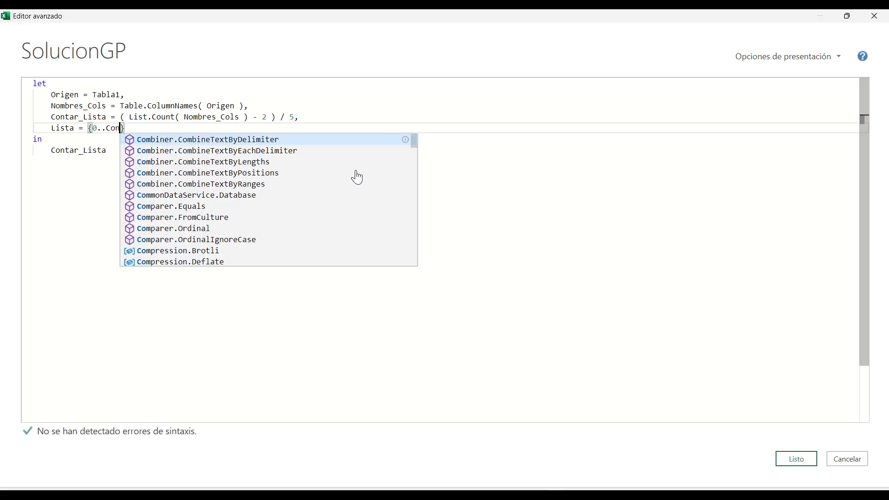
key(Tab)
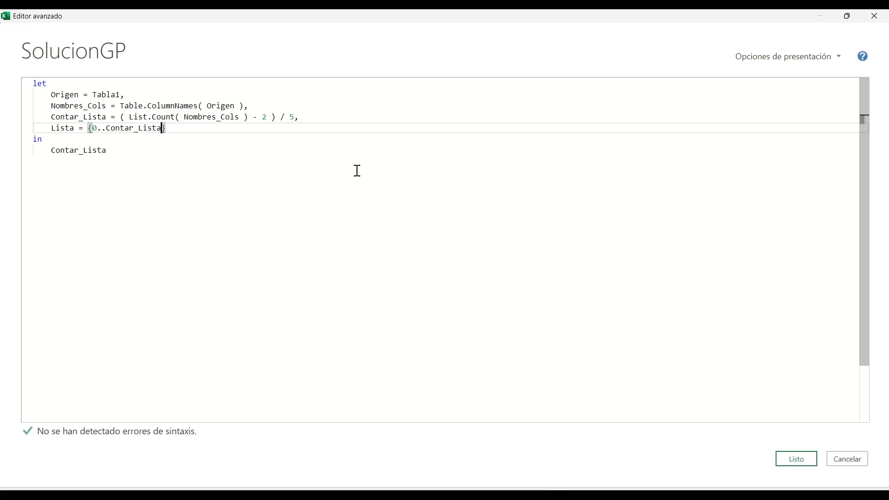
Replace the output after the in keyword with Lista and apply the code.
double_click(56, 128)
double_click(70, 151)
text(Lista)
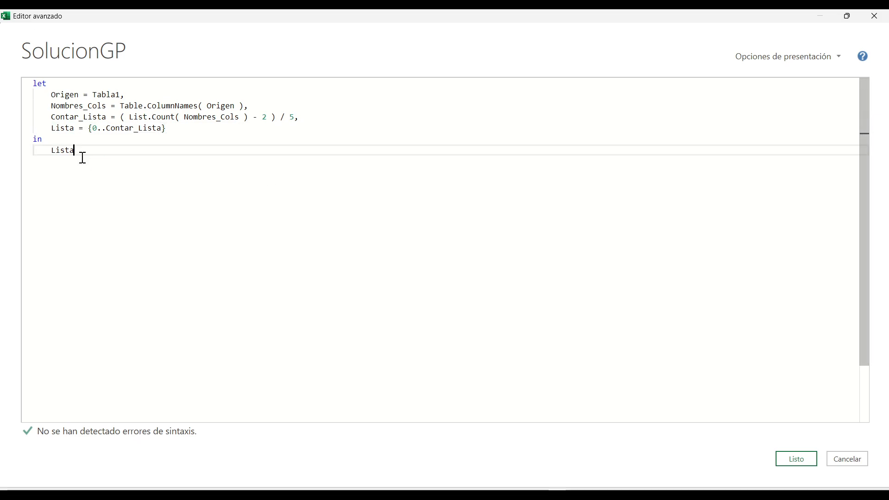
click(797, 459)
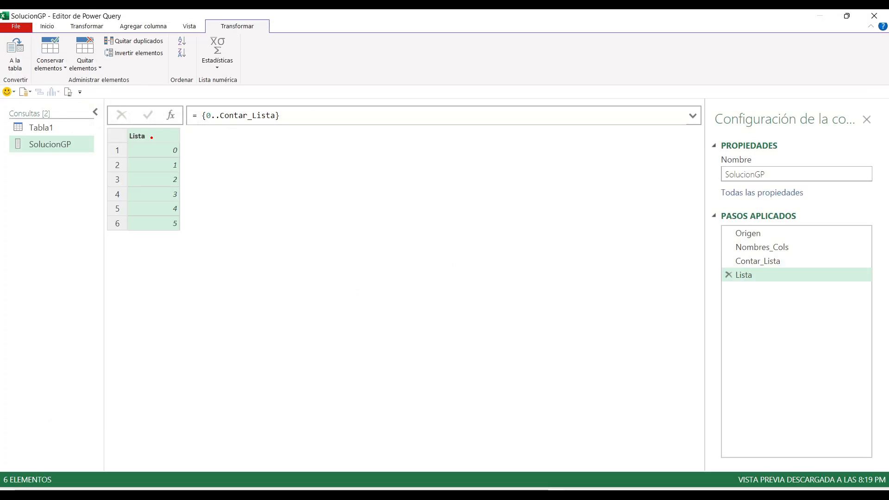
mouse_move(111, 126)
mouse_down()
mouse_move(209, 257)
mouse_move(201, 247)
mouse_up()
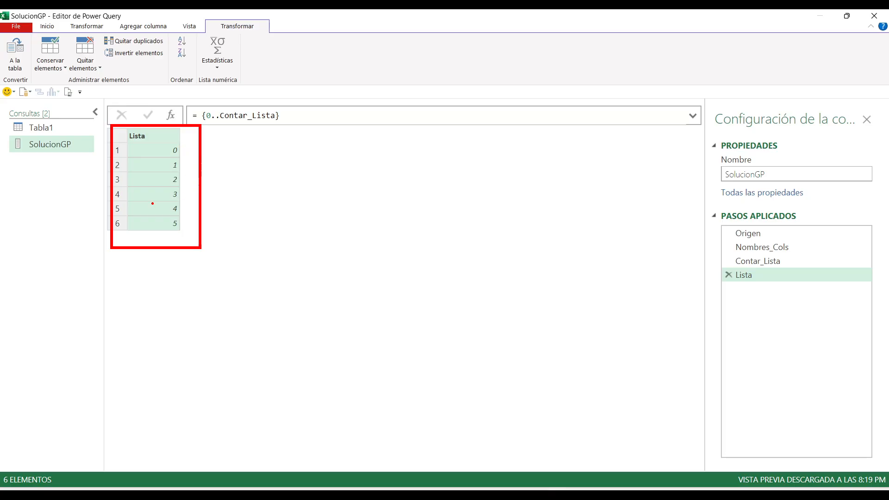
key(Escape)
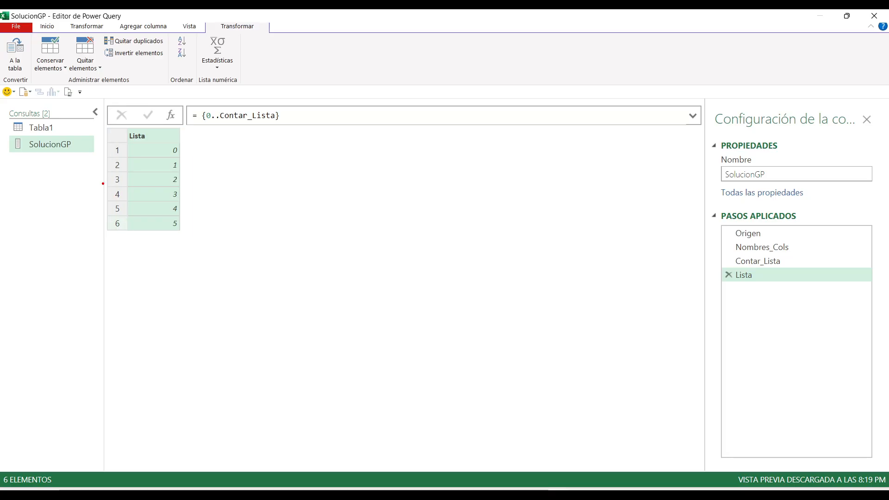
mouse_move(101, 140)
mouse_down()
mouse_move(127, 169)
mouse_move(130, 246)
mouse_move(134, 234)
mouse_up()
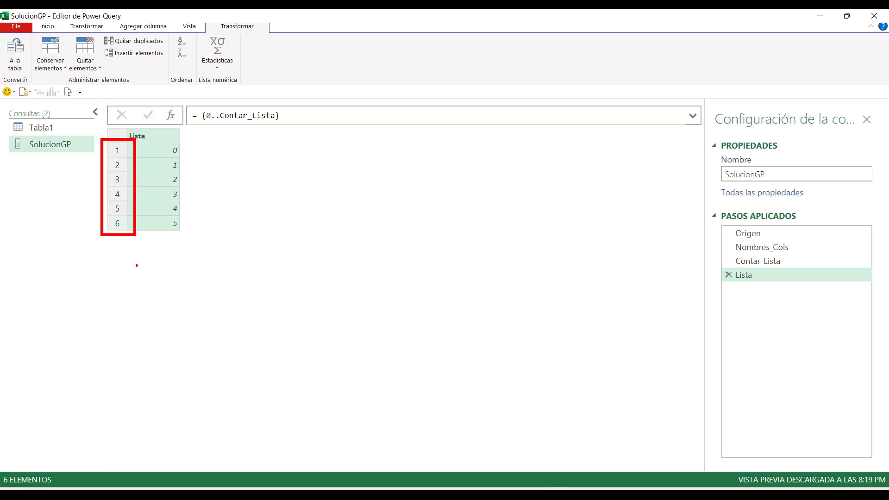
key(Escape)
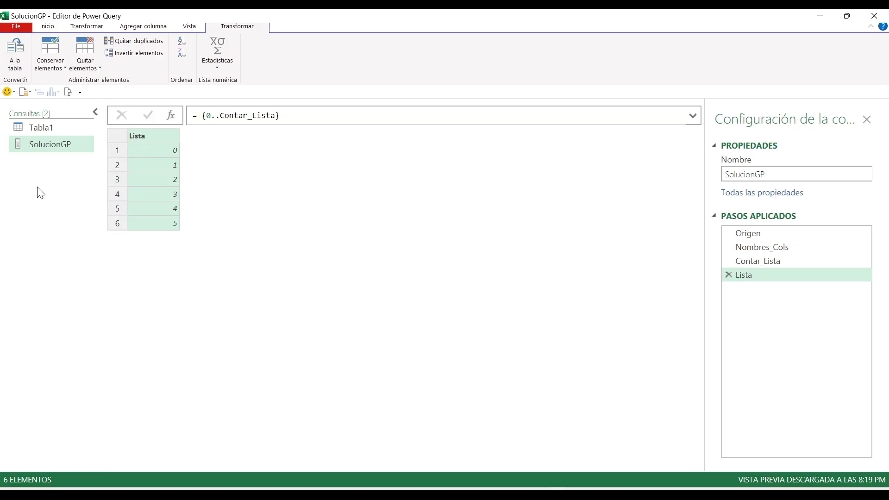
Change the upper bound of the Lista range to Contar_Lista - 1 through the advanced editor and apply the code.
click(68, 93)
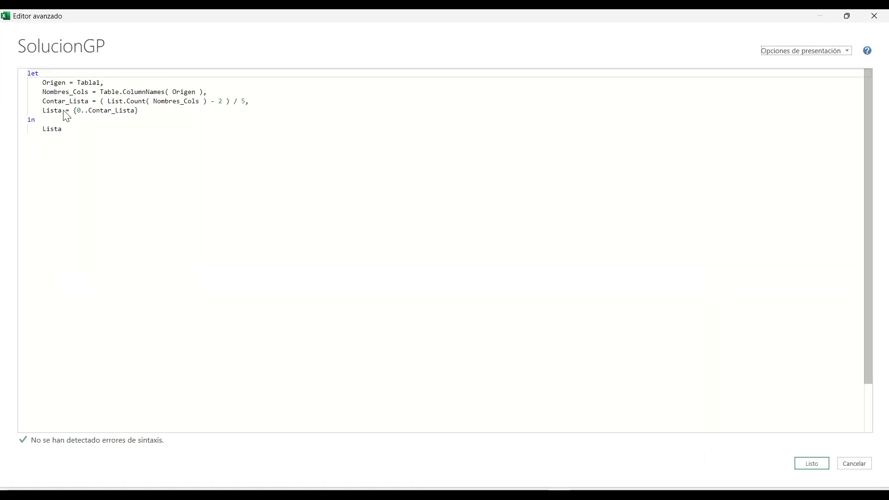
click(163, 129)
text(-)
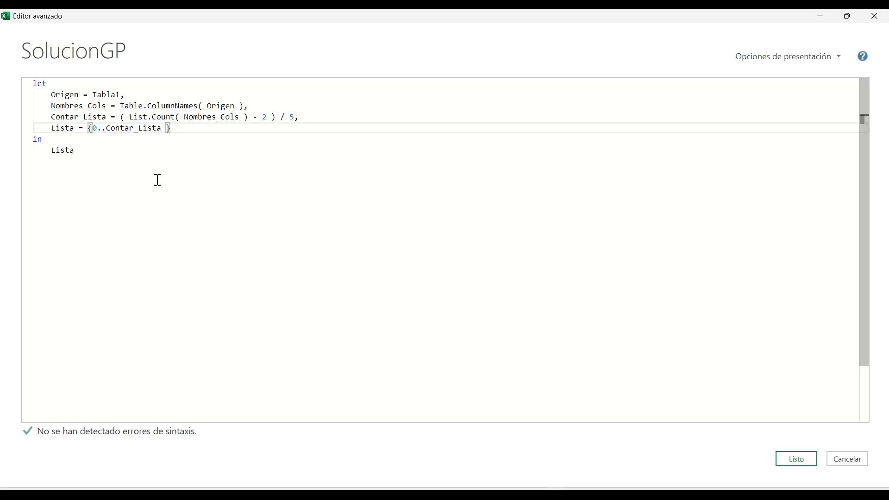
text( 1)
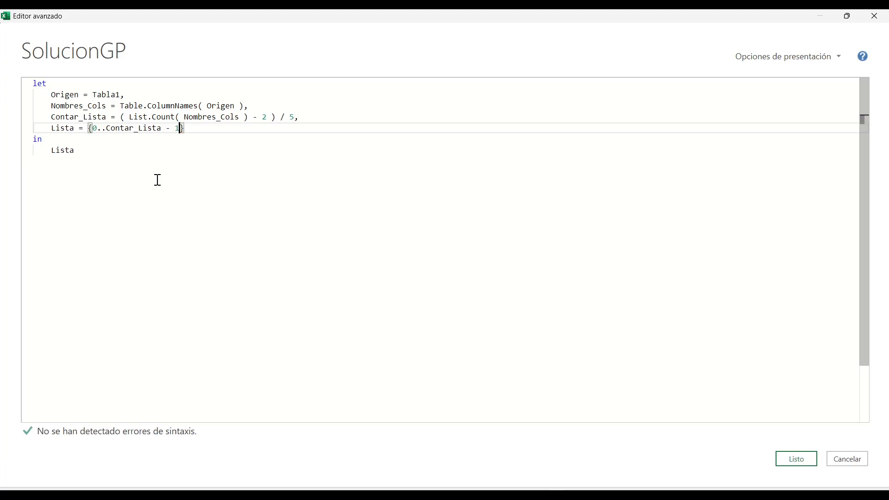
click(795, 458)
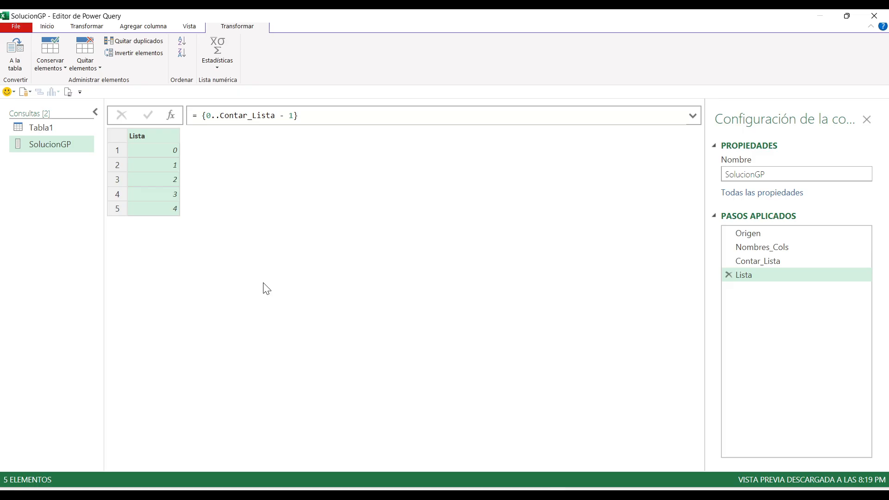
mouse_move(103, 139)
mouse_down()
mouse_move(115, 158)
mouse_move(127, 233)
mouse_move(130, 218)
mouse_up()
drag(178, 143, 193, 134)
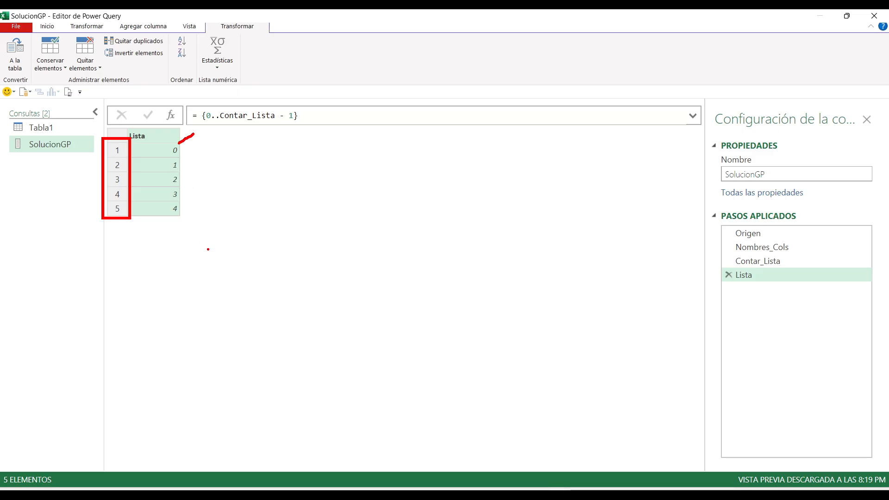
key(Escape)
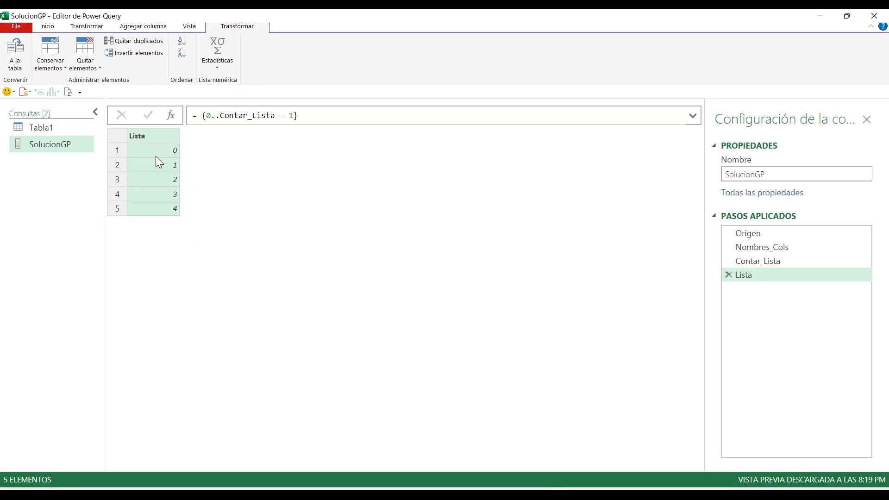
Add a List.Transform( ) call on a new line below the Lista step in the advanced editor.
click(68, 92)
click(198, 128)
text(,)
key(Return)
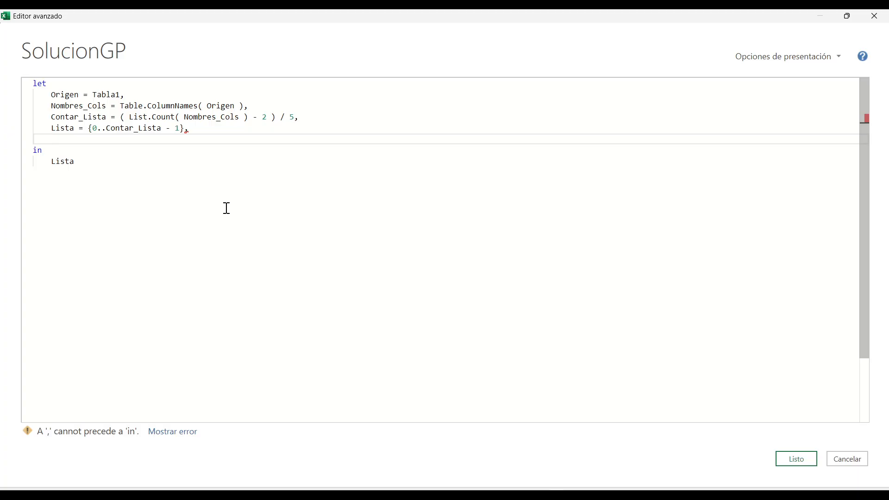
text(Listr)
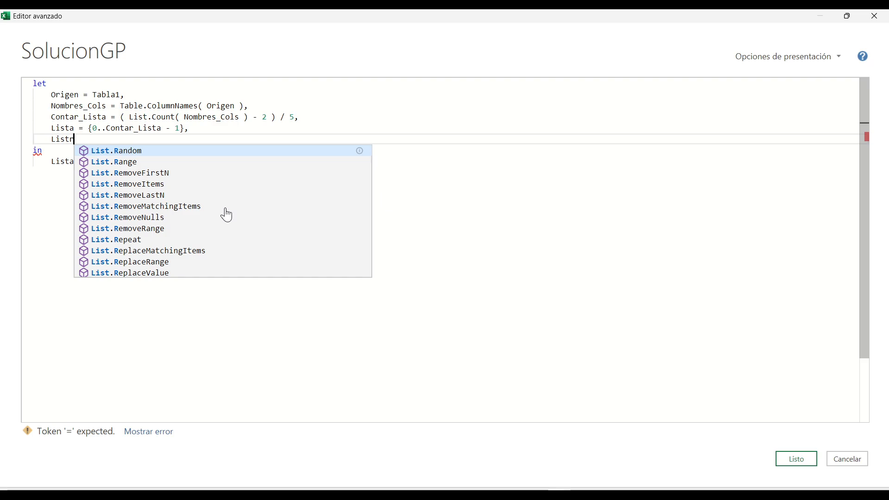
text(an)
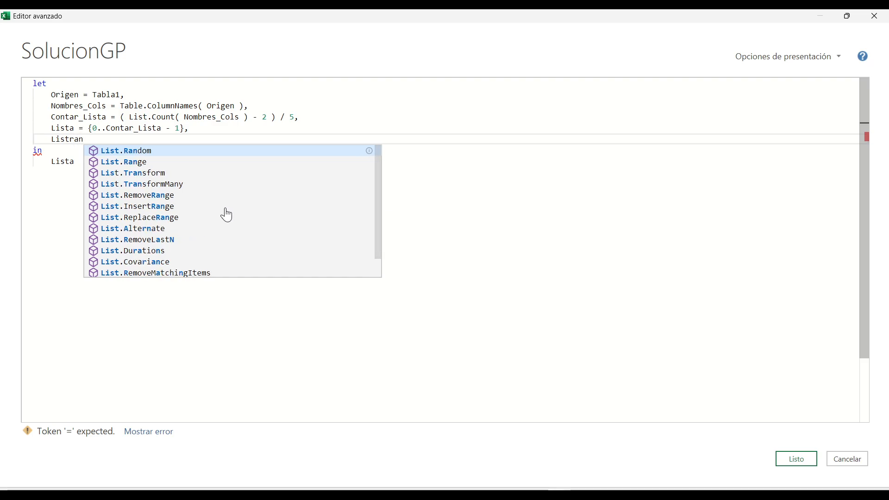
key(Down)
key(Down)
key(Tab)
text(()
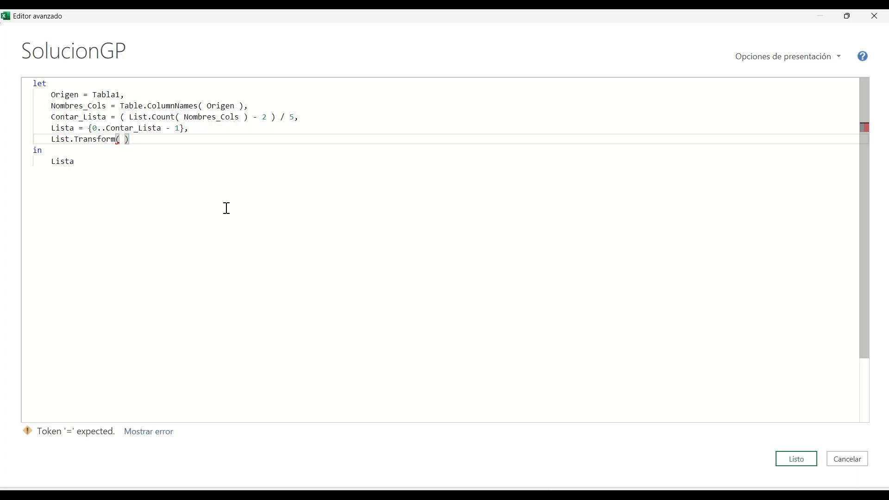
Assign the List.Transform call to a new step named Tablas, leaving its parentheses empty and ready for arguments.
key(shift+Home)
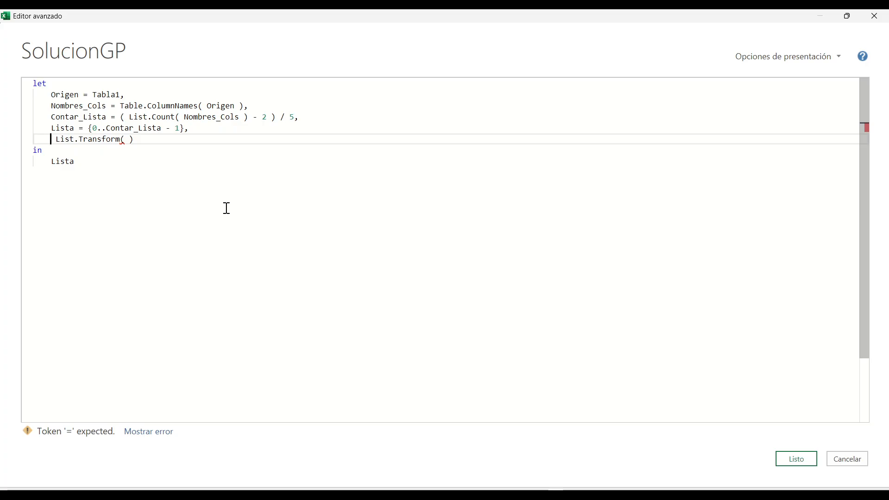
text(Tablas)
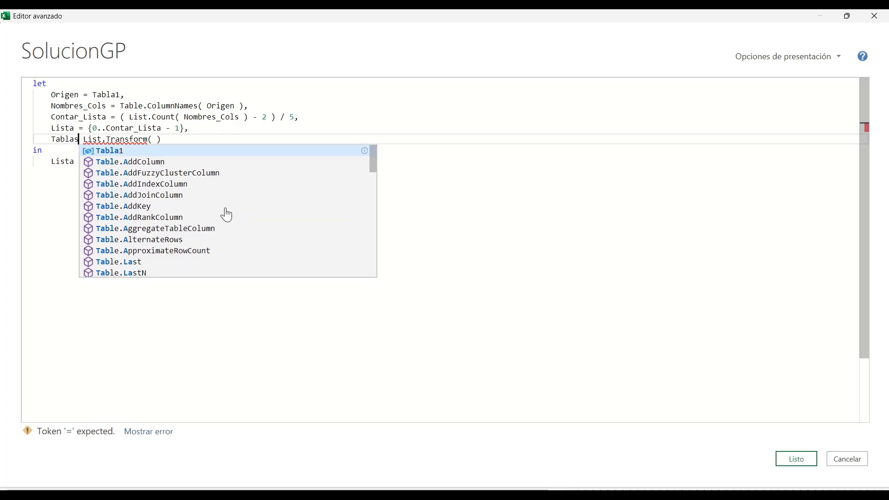
key(Escape)
text(=)
key(End)
key(Left)
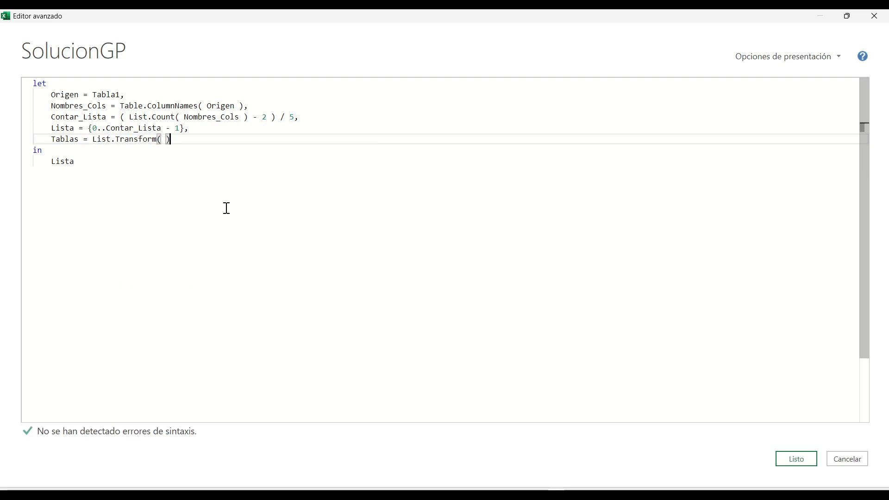
key(BackSpace)
key(BackSpace)
key(Delete)
text(()
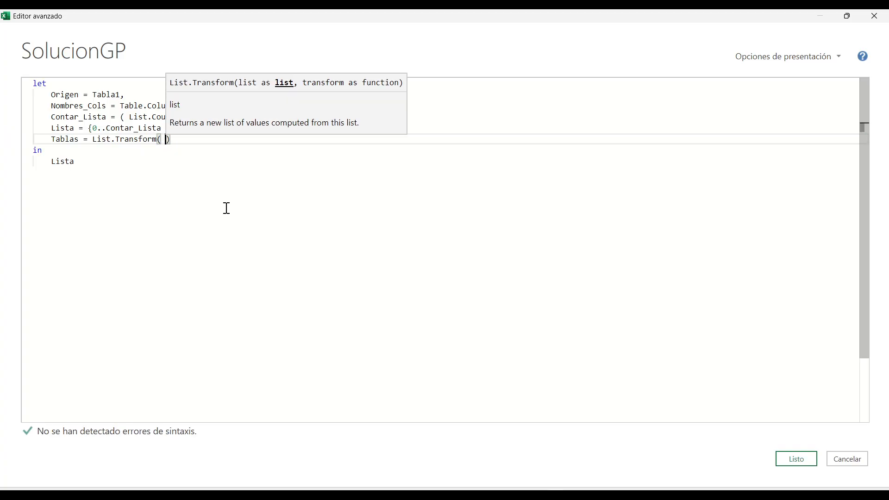
Enter Lista as the first argument of the List.Transform call in the Tablas step, followed by a comma.
text( List)
key(Tab)
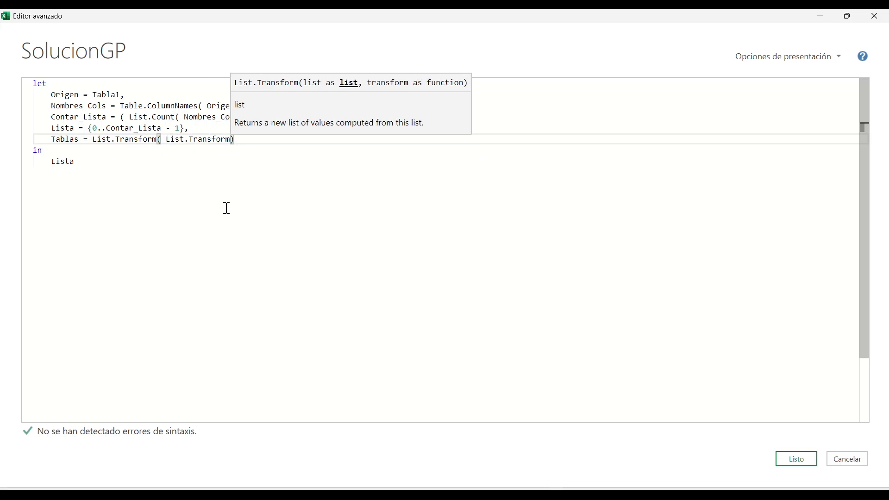
key(BackSpace)
key(BackSpace)
key(BackSpace)
key(BackSpace)
key(BackSpace)
key(BackSpace)
key(BackSpace)
key(BackSpace)
key(BackSpace)
key(BackSpace)
text(a)
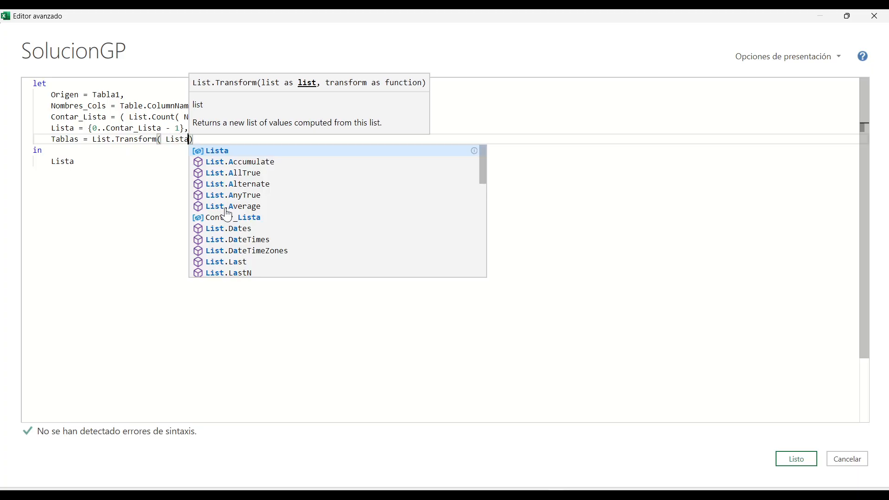
text(,)
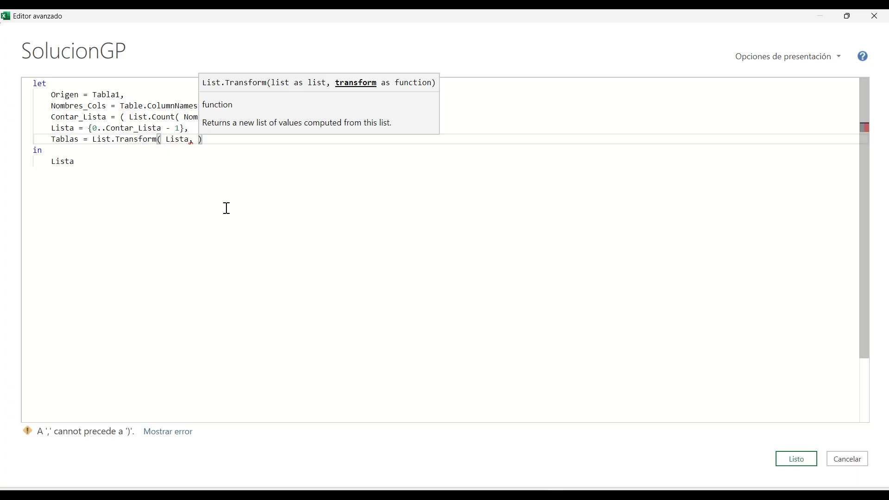
Enter each _ as the transform function of the List.Transform call.
text(ec)
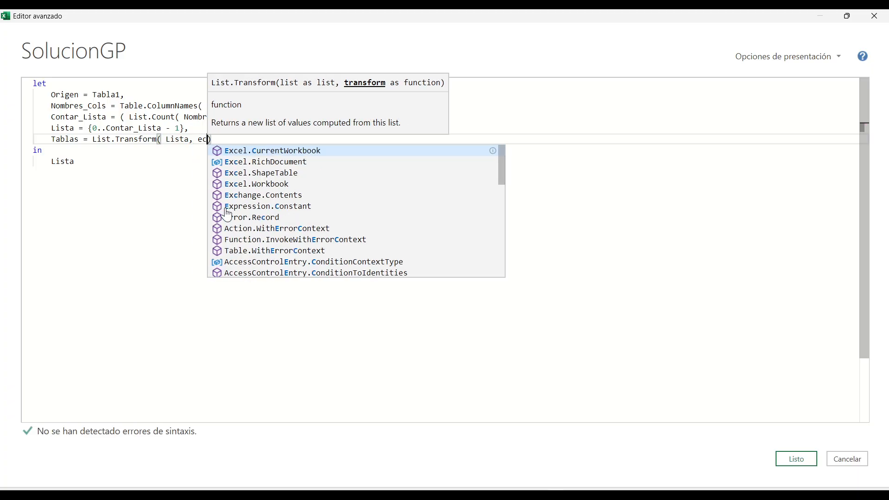
key(BackSpace)
key(BackSpace)
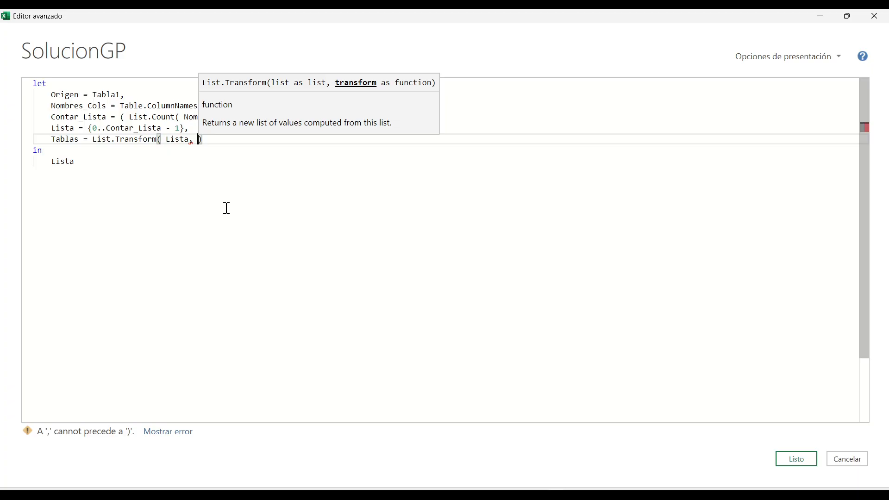
text(each _)
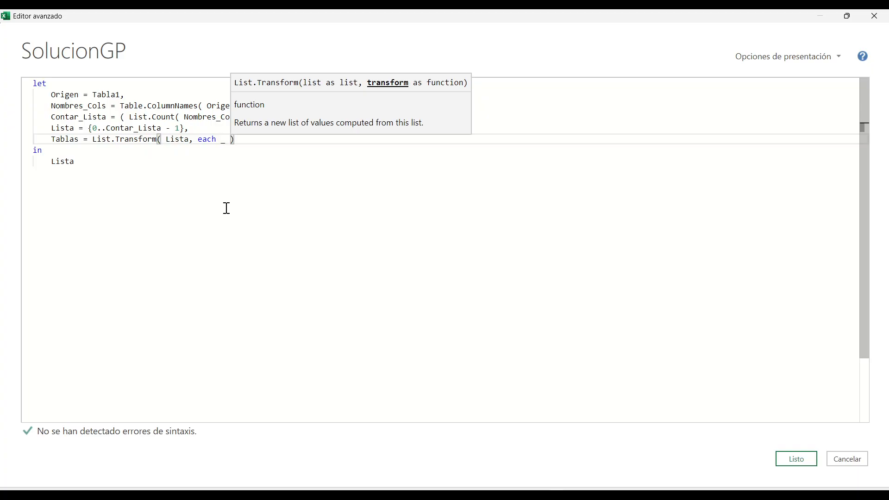
Replace the output after the in keyword with Tablas and apply the code.
double_click(62, 140)
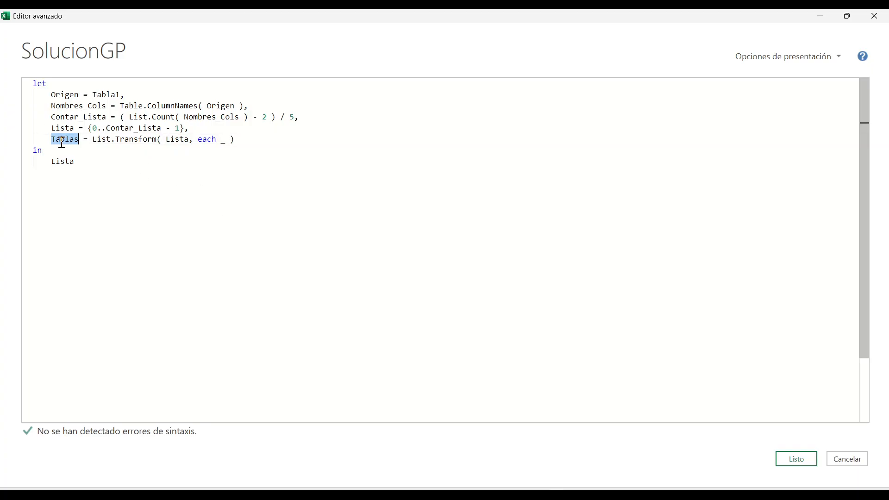
key(ctrl+c)
double_click(70, 162)
key(ctrl+v)
click(788, 460)
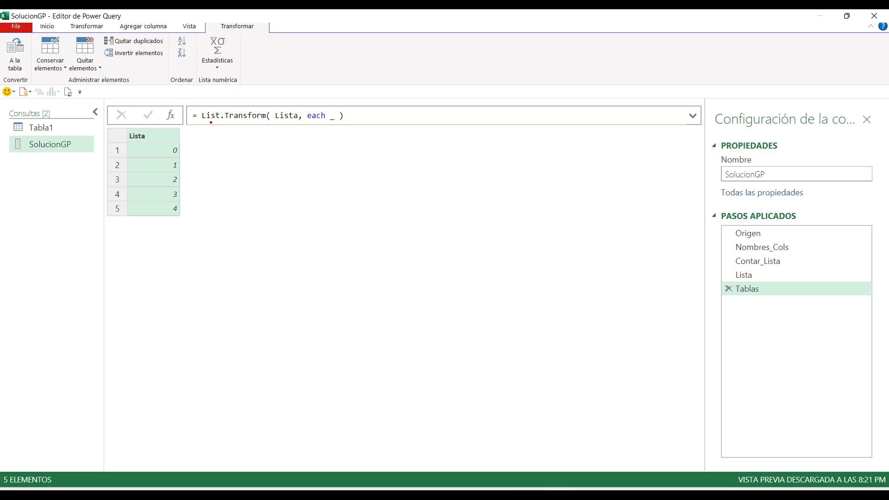
mouse_move(197, 104)
mouse_down()
mouse_move(275, 135)
mouse_move(347, 135)
mouse_move(346, 106)
mouse_up()
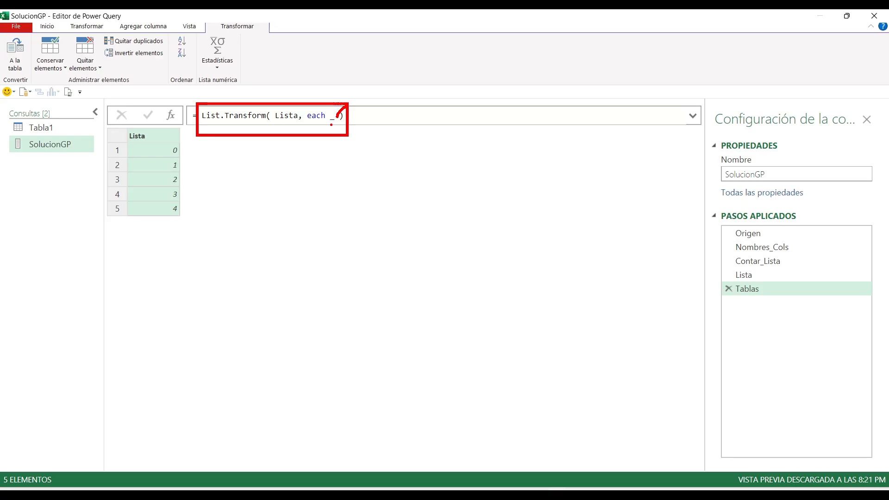
mouse_move(165, 152)
mouse_down()
mouse_move(174, 139)
mouse_move(178, 163)
mouse_up()
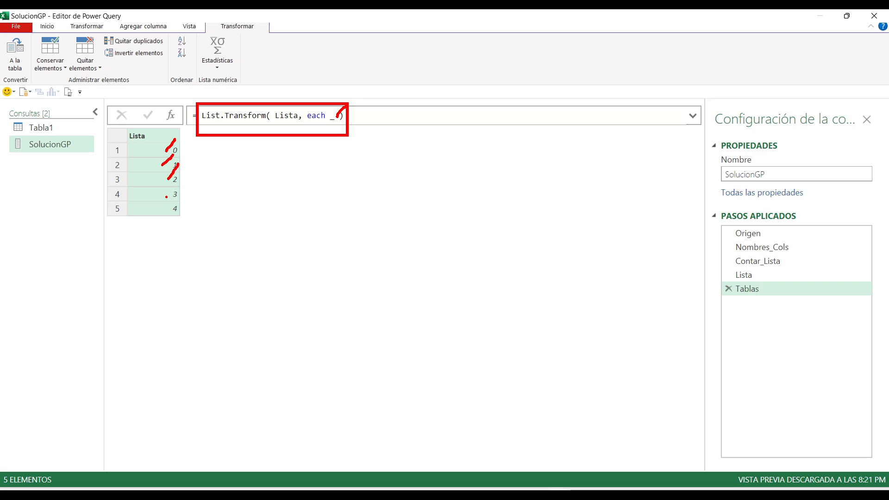
key(Escape)
Replace the underscore after each in the Tablas step with a List.Range( ) call through the advanced editor.
click(69, 93)
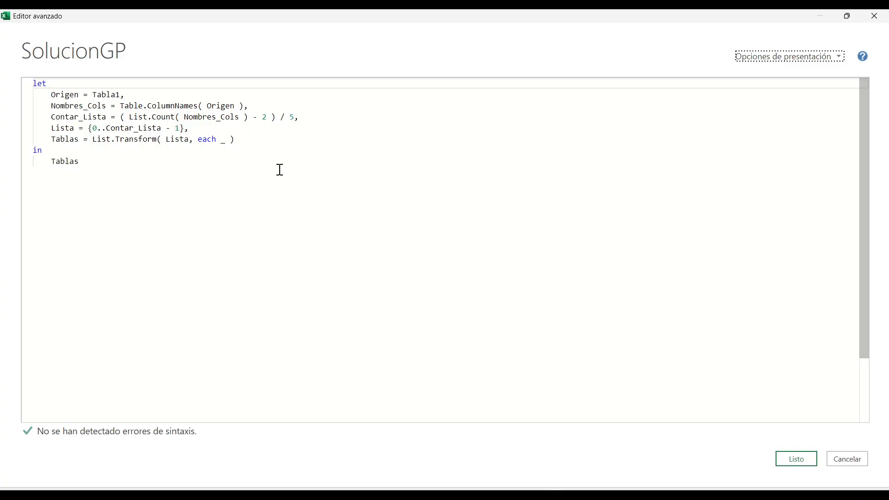
click(231, 139)
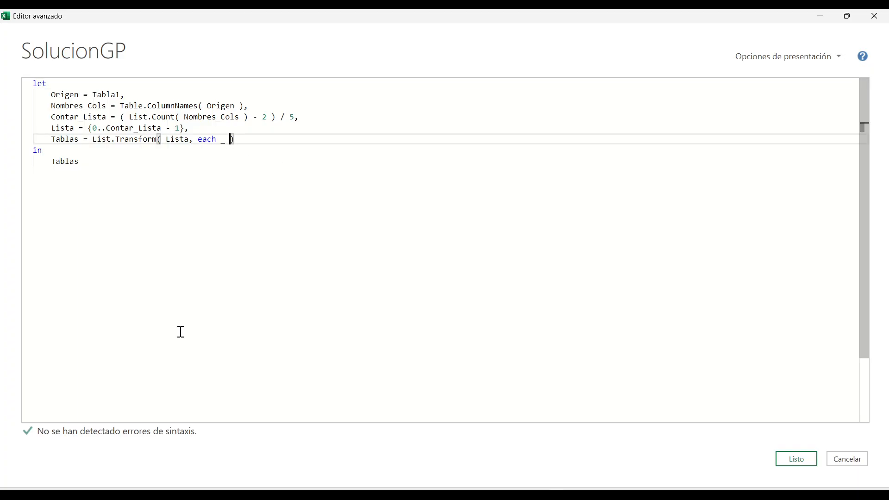
key(Left)
key(BackSpace)
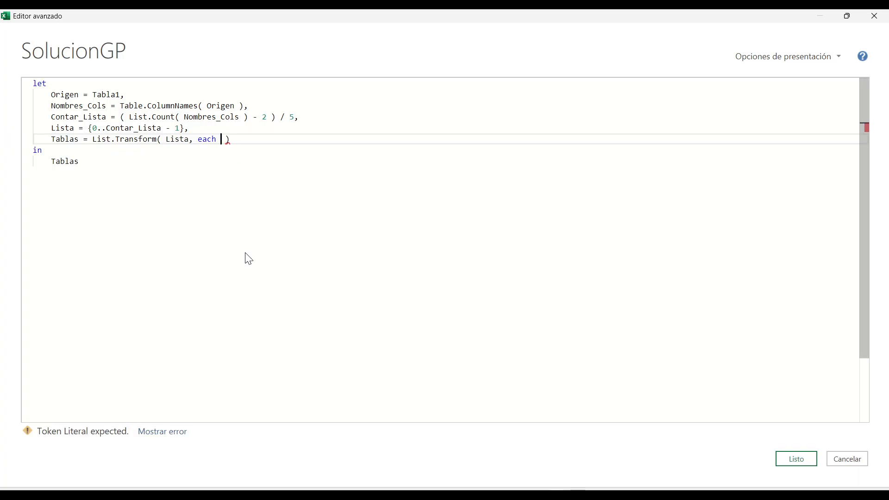
text(lis)
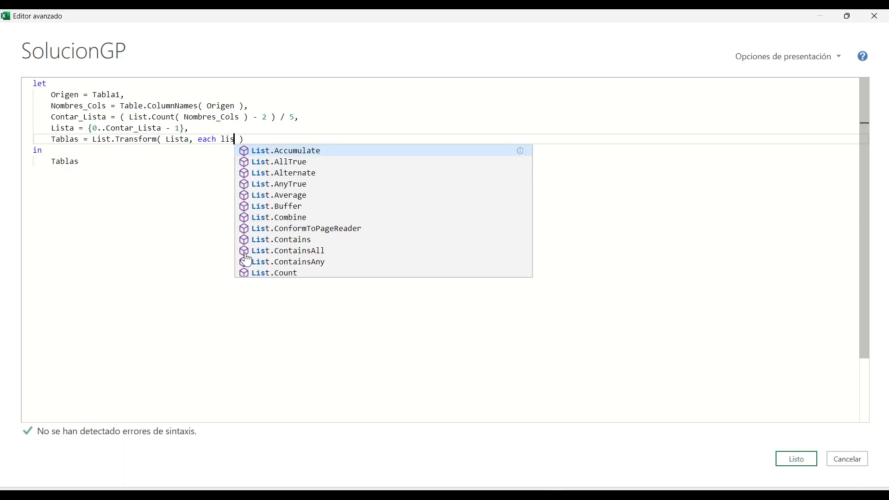
text(t.ra)
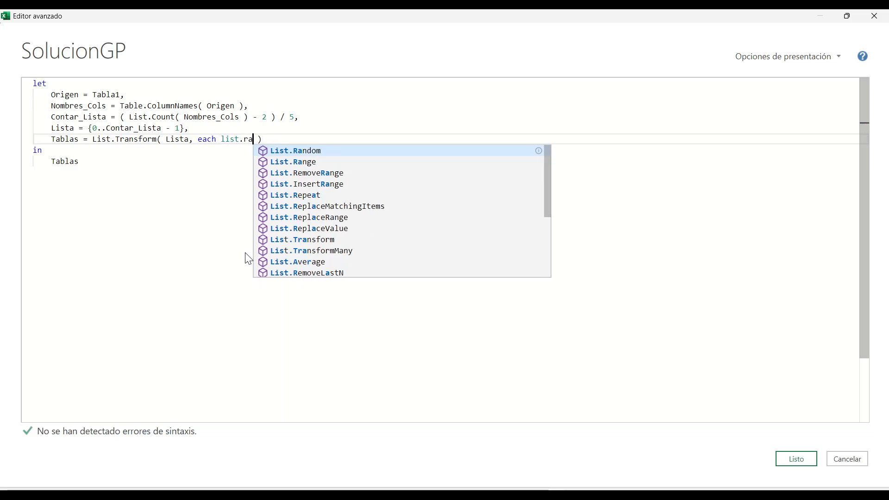
key(Down)
key(Tab)
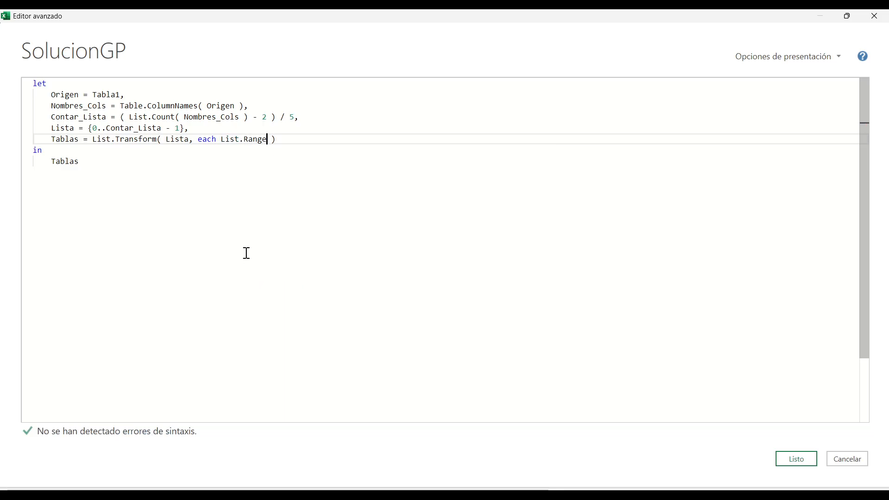
text(()
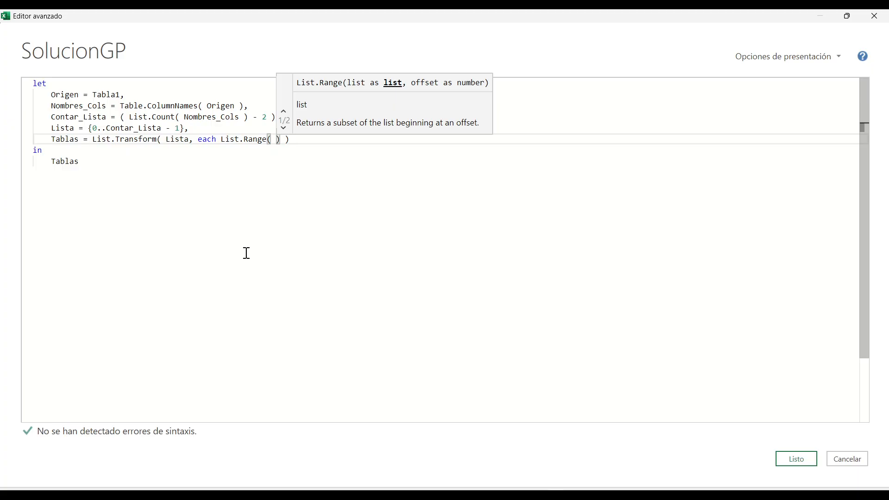
Fill in the List.Range arguments as Nombres_Cols, _ * 5, 5 and apply the code.
text(Nombres_Cols)
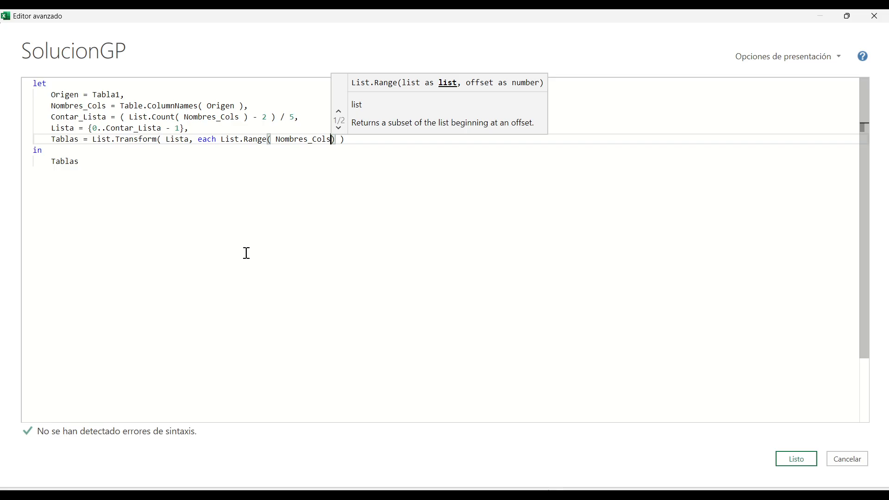
text(,)
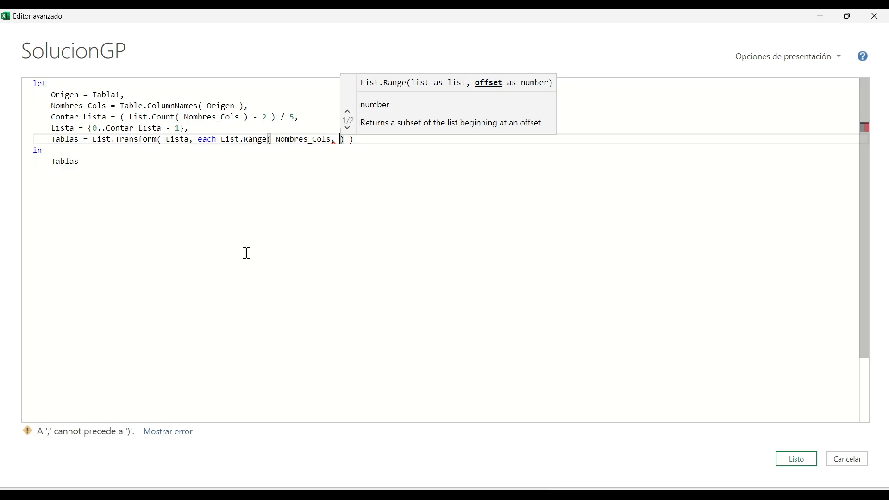
text(_)
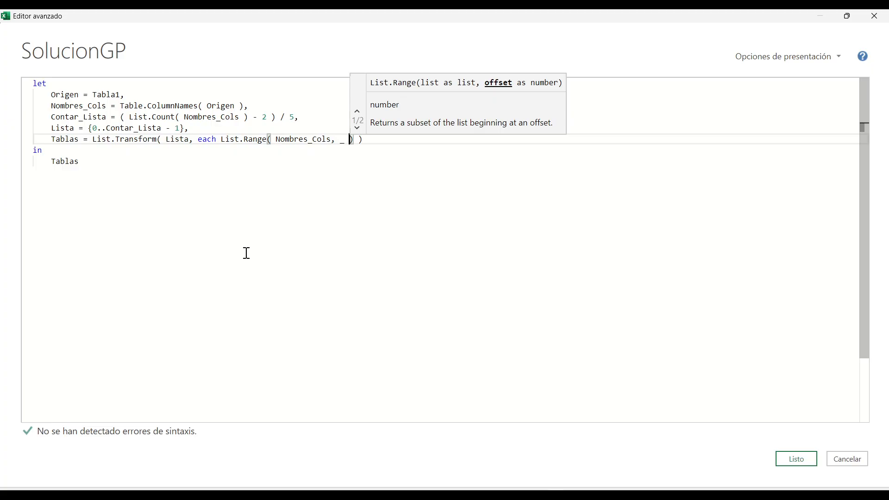
text(*)
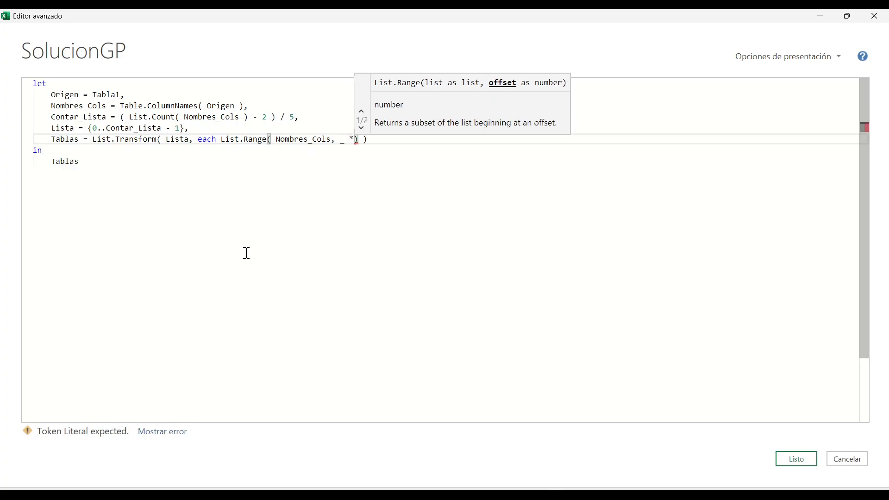
text( 5)
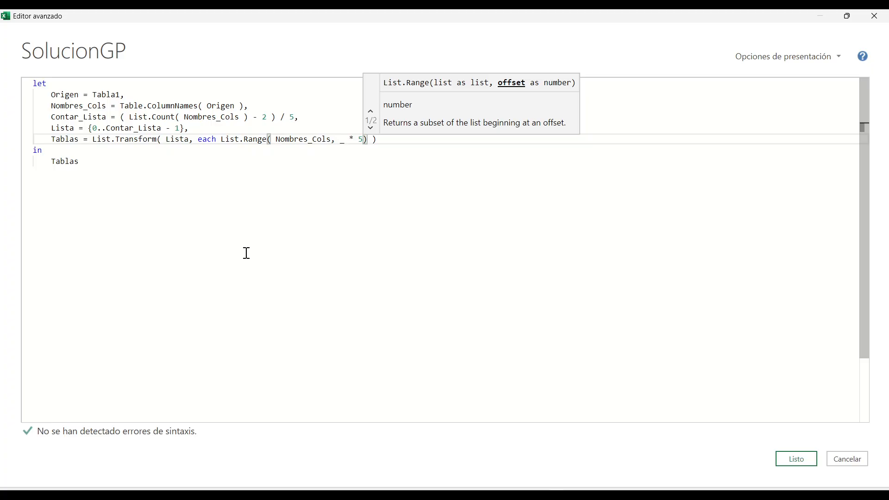
text(,)
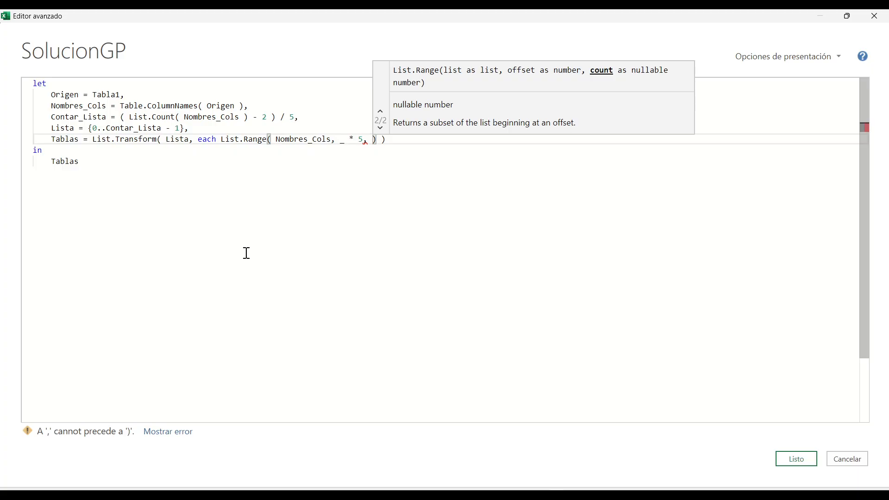
text(5)
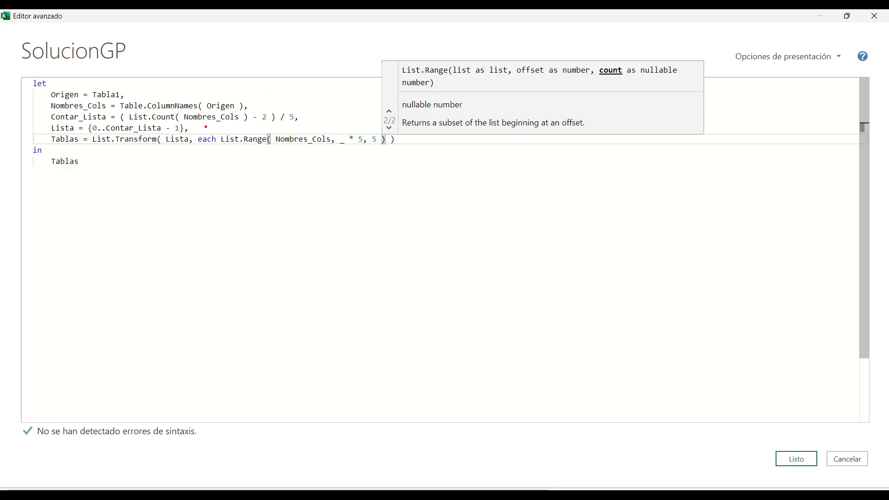
mouse_move(217, 126)
mouse_down()
mouse_move(248, 145)
mouse_move(395, 149)
mouse_up()
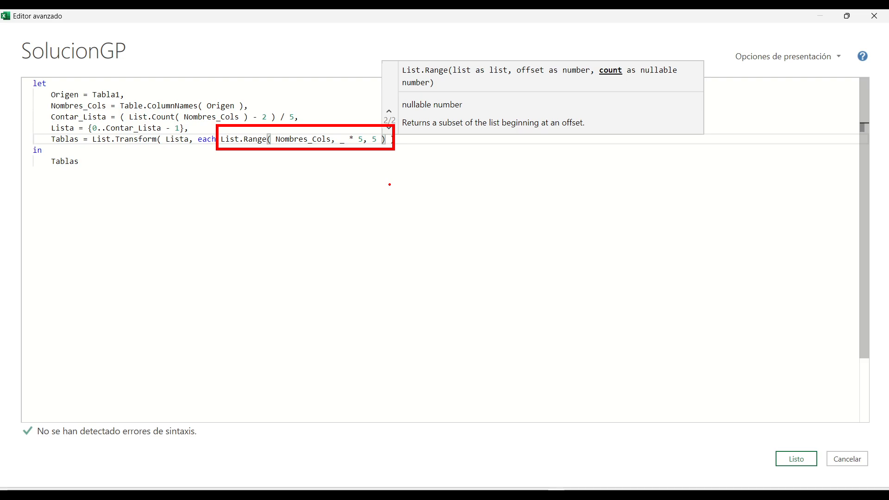
click(289, 188)
click(784, 461)
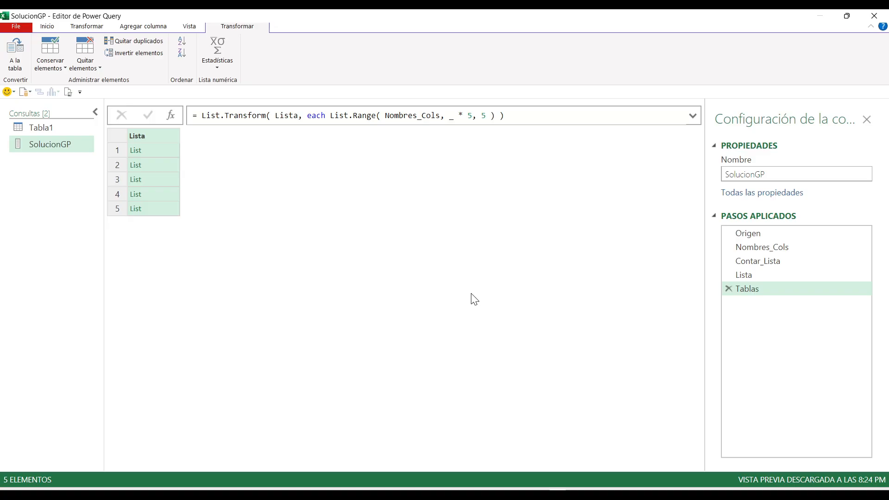
Preview the contents of each of the five nested lists in the Tablas step, ending on the first one.
key(ctrl+shift+plus)
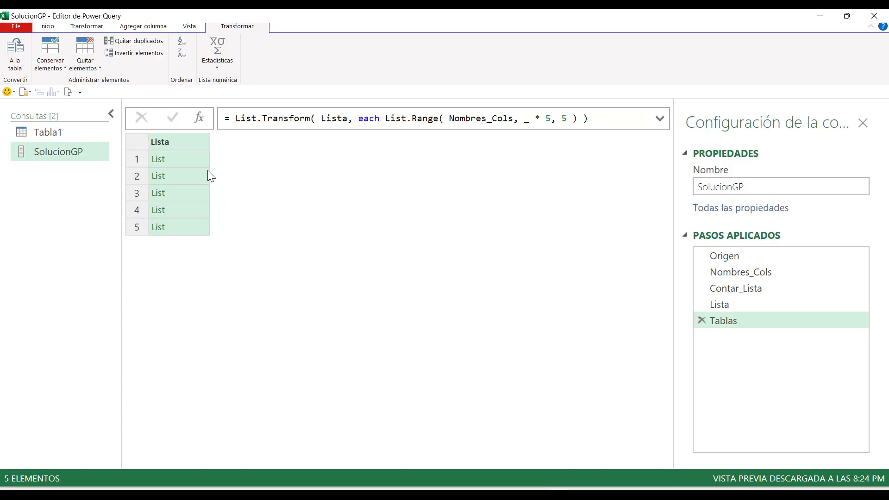
click(187, 159)
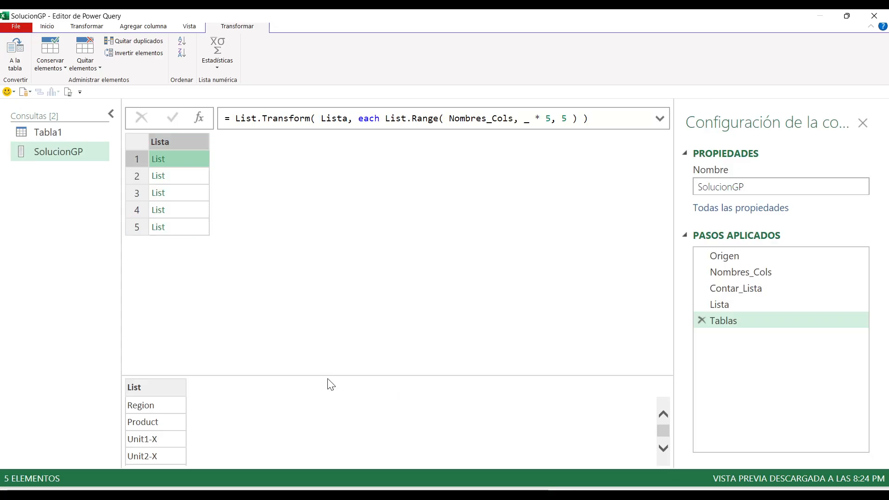
drag(327, 375, 286, 253)
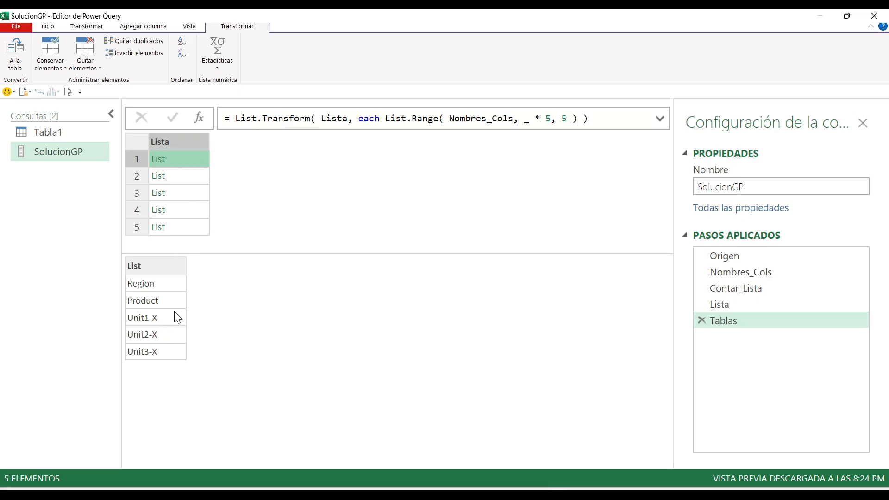
click(176, 178)
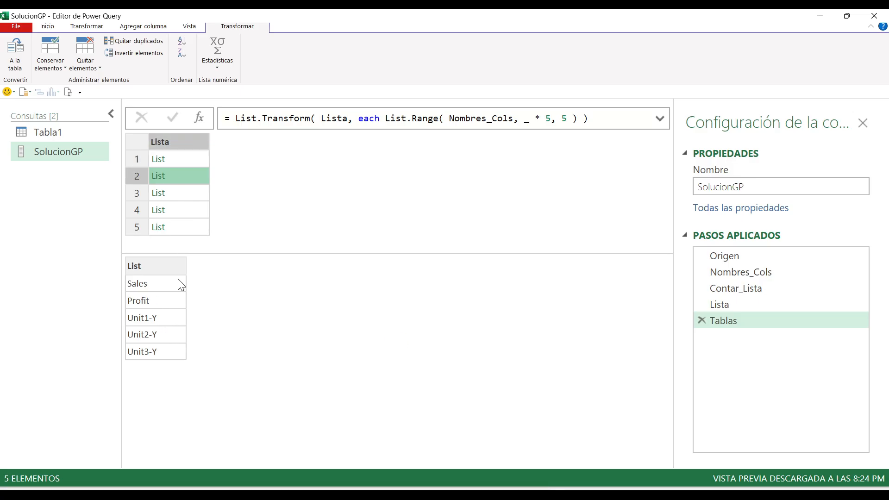
click(190, 196)
click(191, 212)
click(192, 227)
click(190, 159)
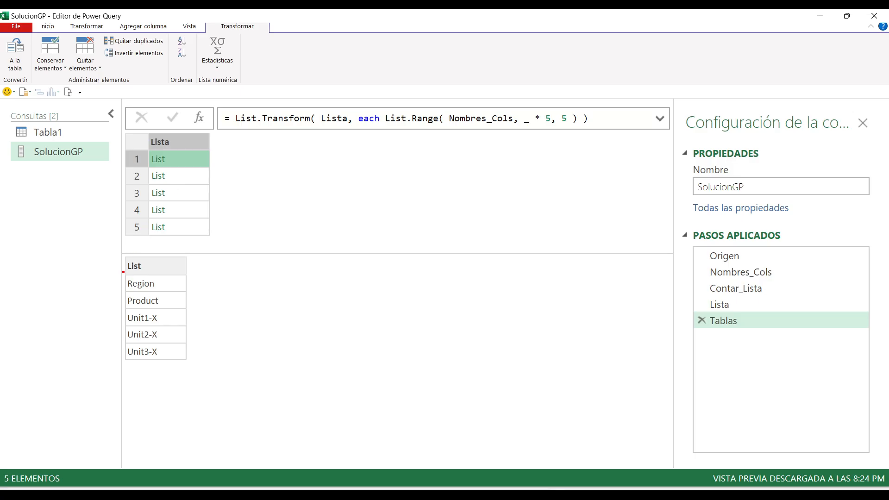
Check the Region and Product columns of the source table in the Origen step, and return to the Tablas step.
drag(112, 269, 169, 309)
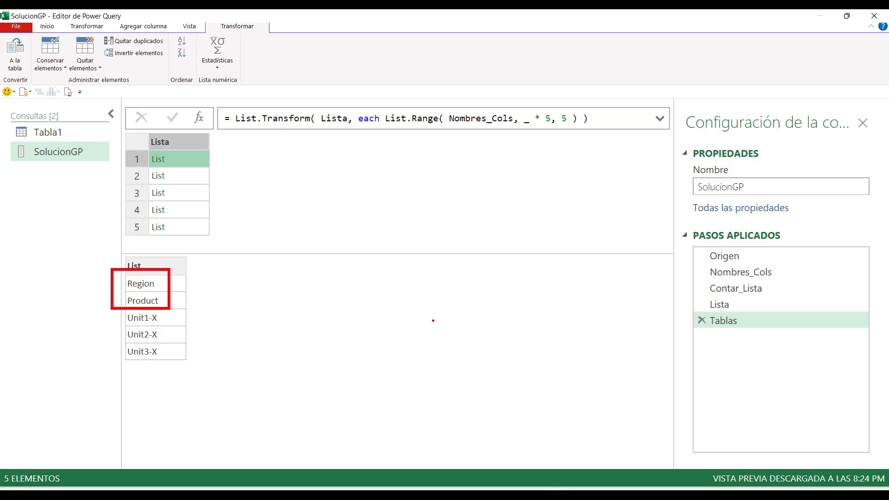
key(Escape)
drag(723, 257, 722, 259)
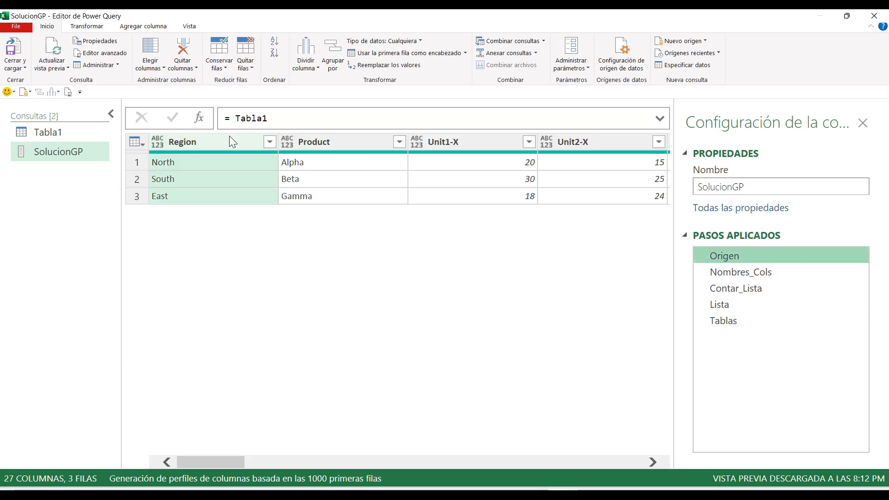
click(759, 323)
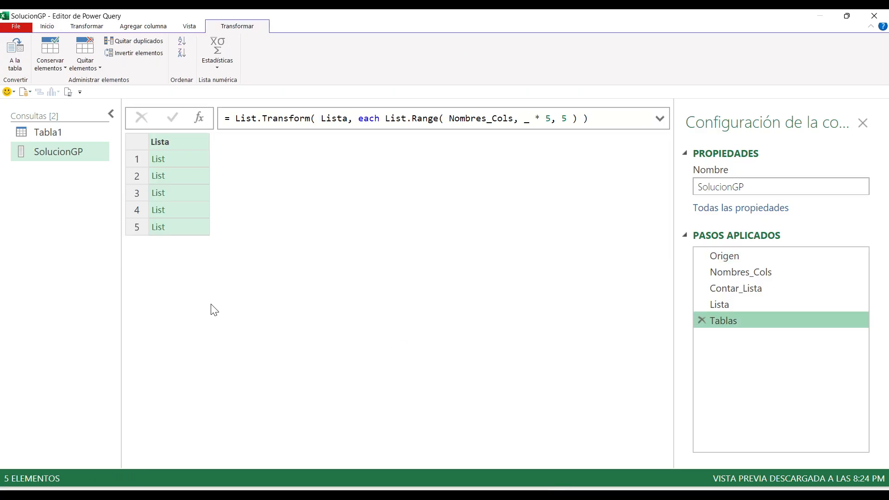
Insert a List.Skip( call before Nombres_Cols inside the List.Range of the Tablas step through the advanced editor.
click(68, 92)
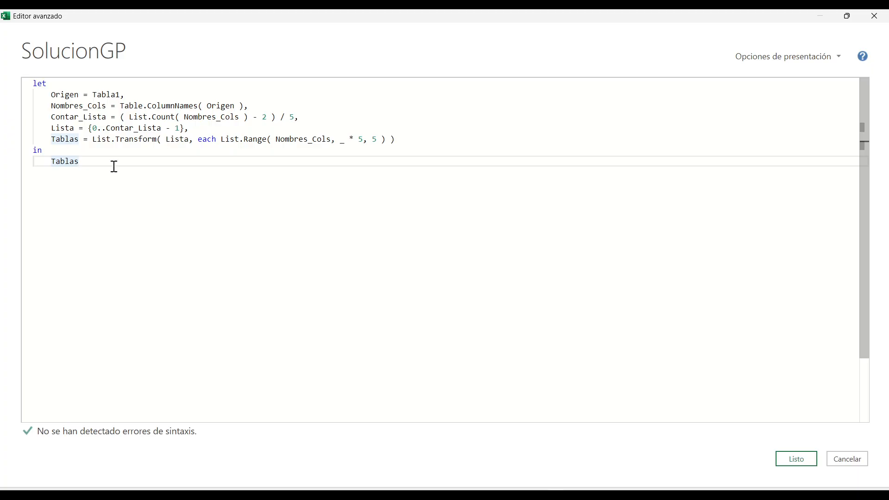
click(273, 139)
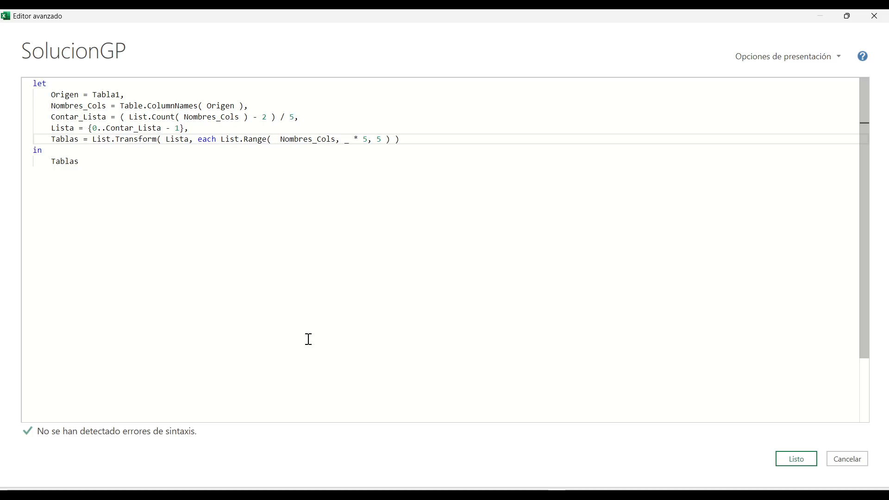
text(list.)
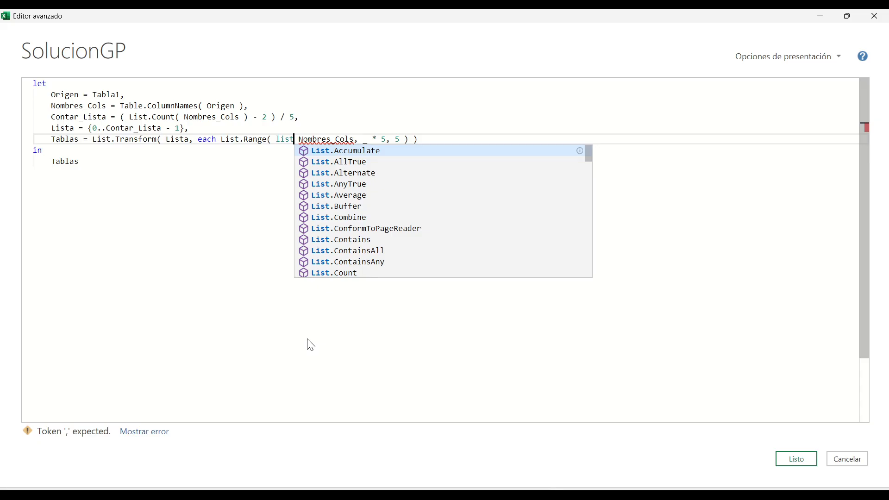
text(ski)
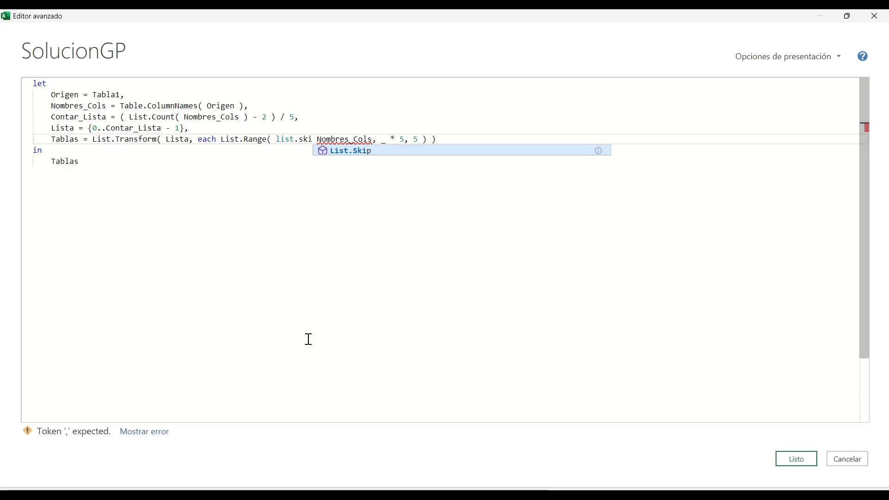
key(Tab)
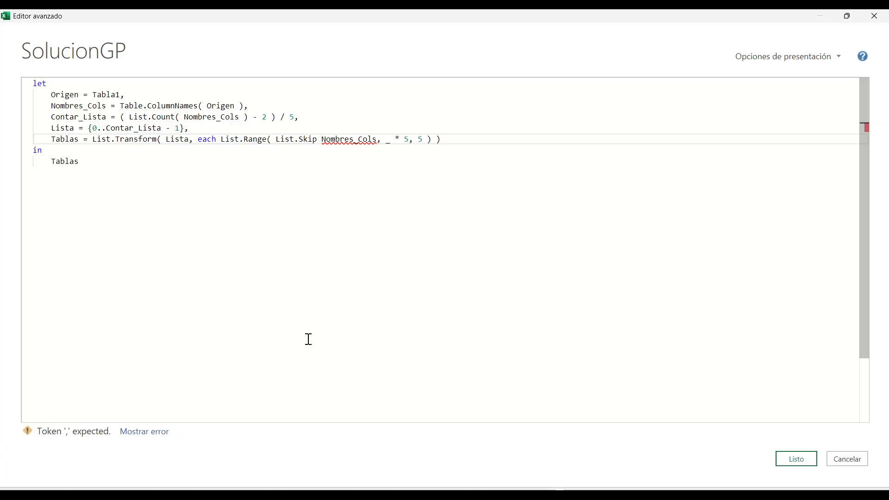
text(()
Complete the List.Skip call after Nombres_Cols with a count of 2 and a closing parenthesis, and apply the code.
key(Right)
key(Right)
key(Right)
key(Right)
key(Right)
key(Right)
key(Right)
key(Right)
key(Right)
key(Right)
key(Right)
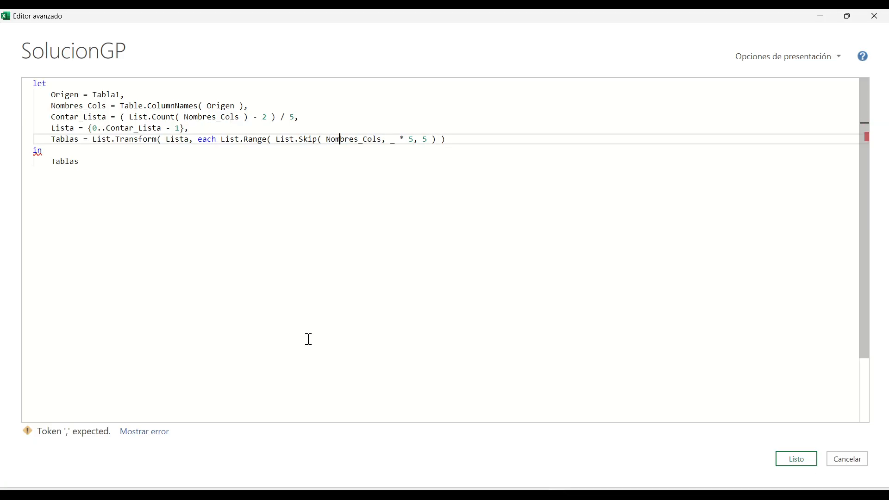
key(Right)
key(Right)
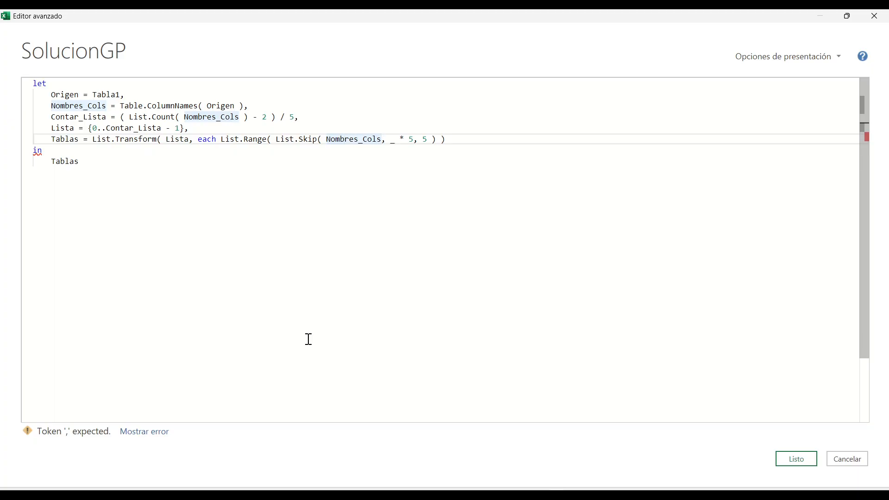
text(,)
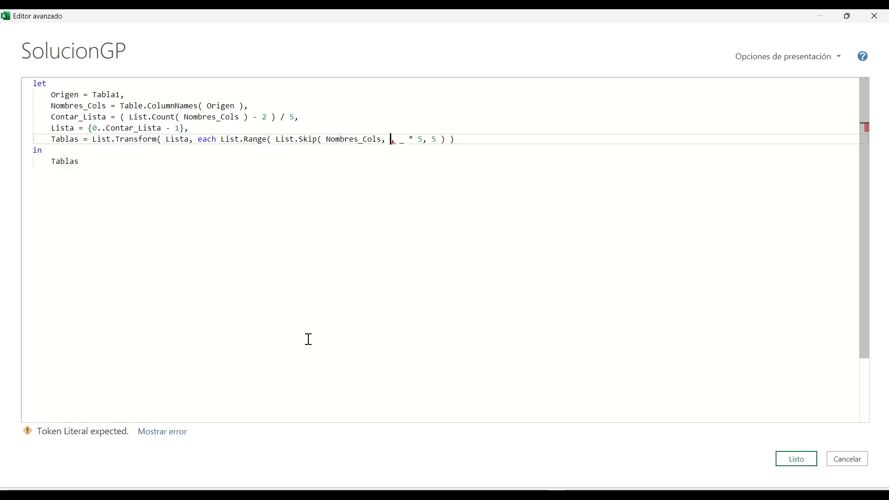
text(2, )
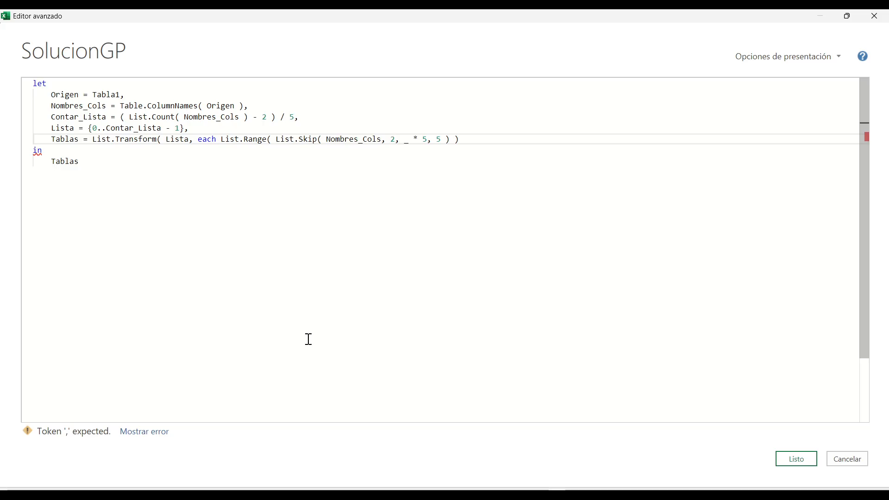
text())
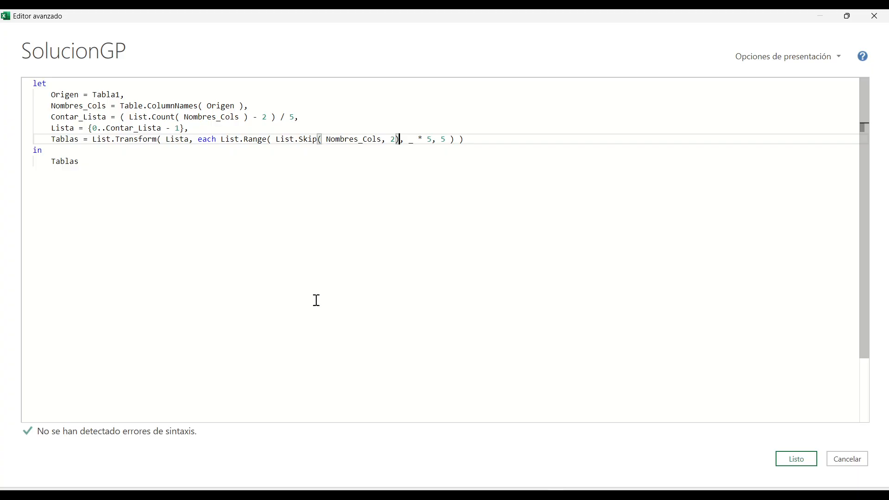
click(314, 175)
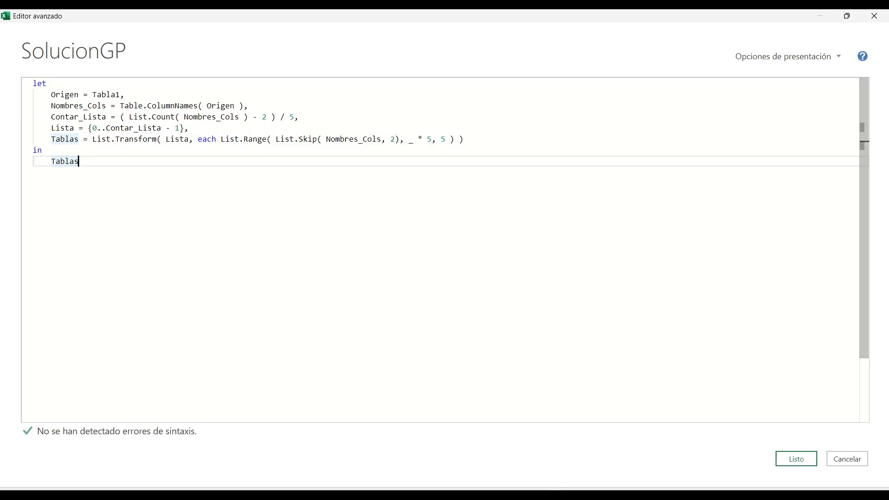
click(797, 458)
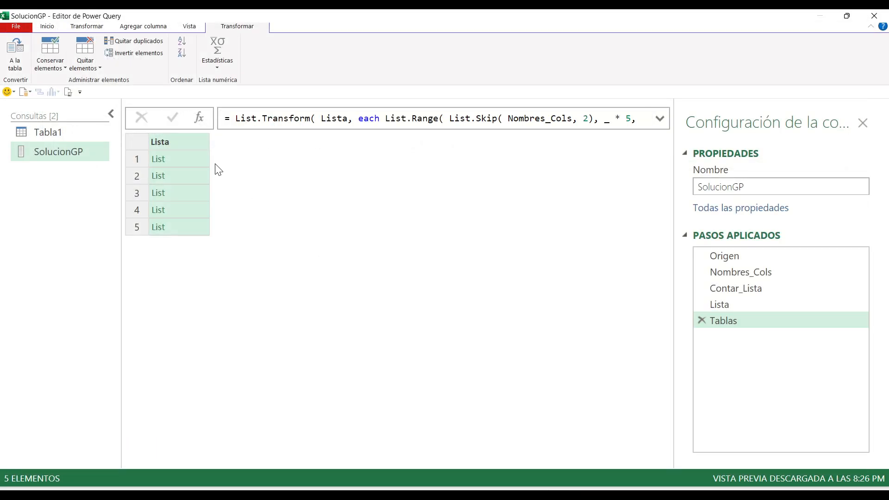
Preview the column names in each of the five nested lists of the Tablas step, ending on the fifth.
click(187, 157)
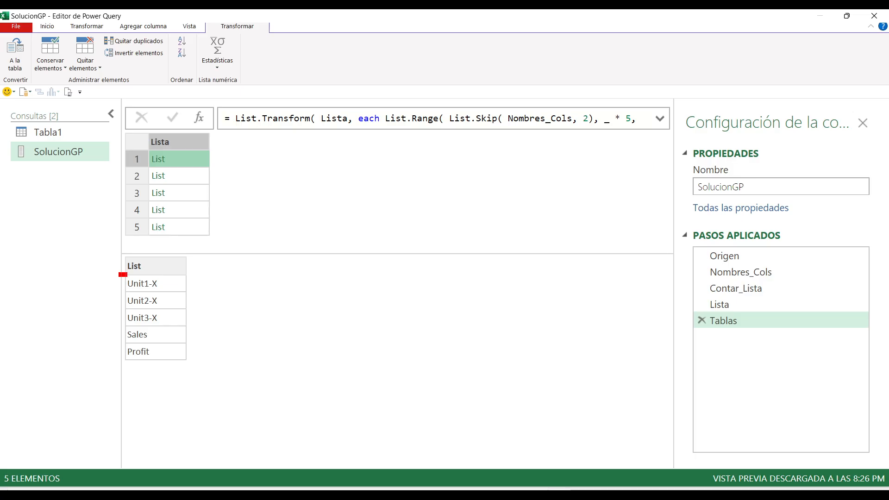
click(193, 177)
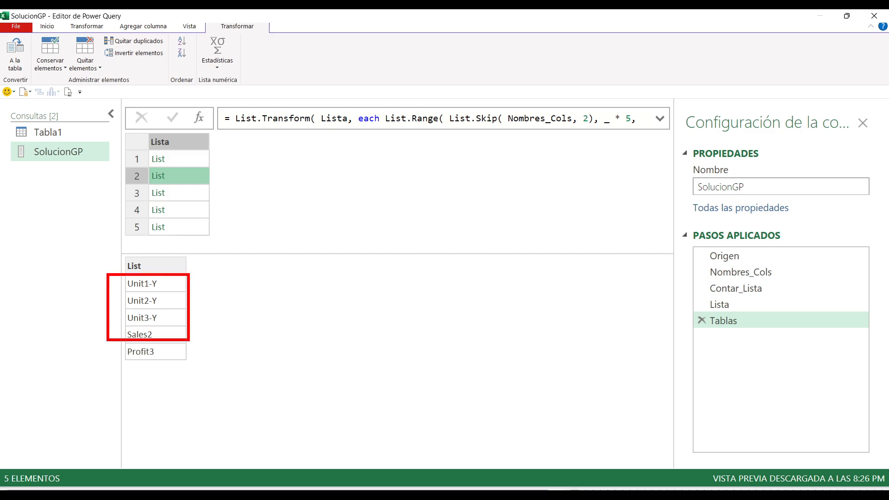
click(191, 195)
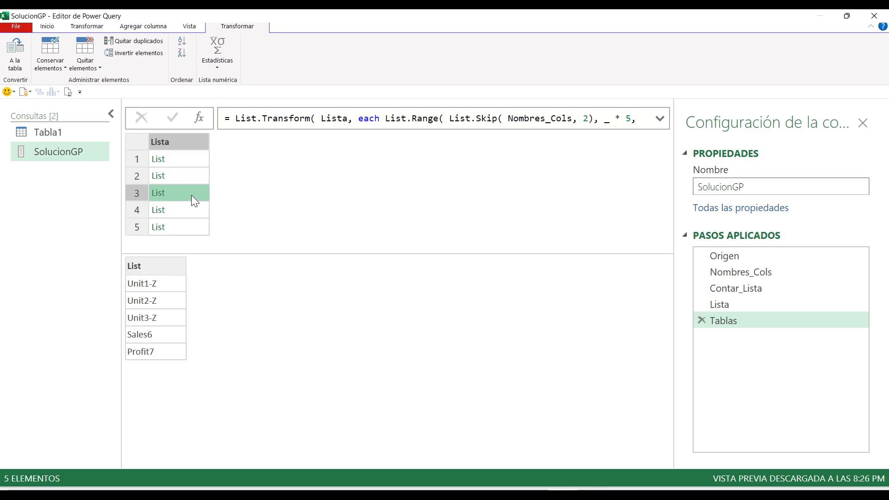
key(Down)
key(Down)
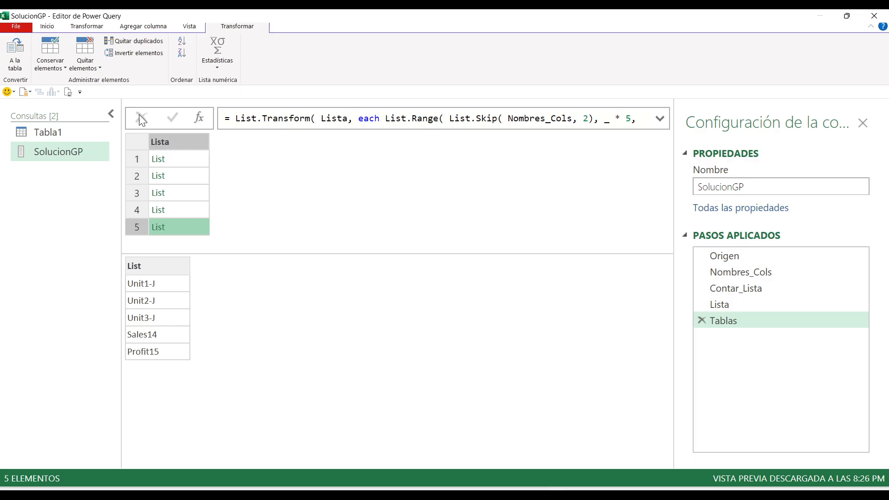
Reopen the advanced editor and move the List.Range expression of the Tablas step onto its own indented line below each.
click(69, 93)
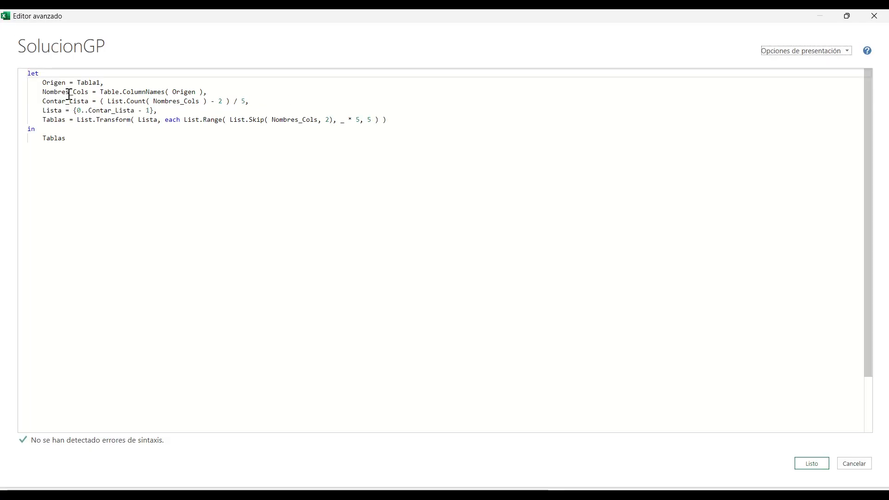
click(123, 167)
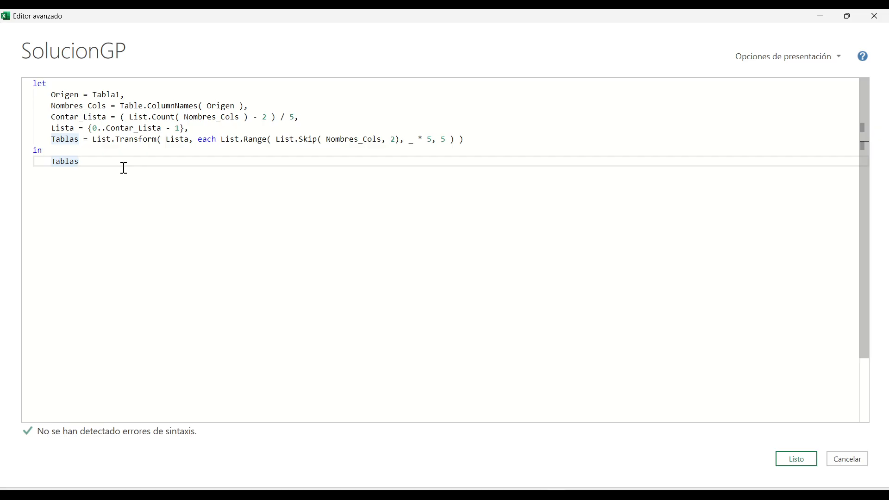
click(220, 140)
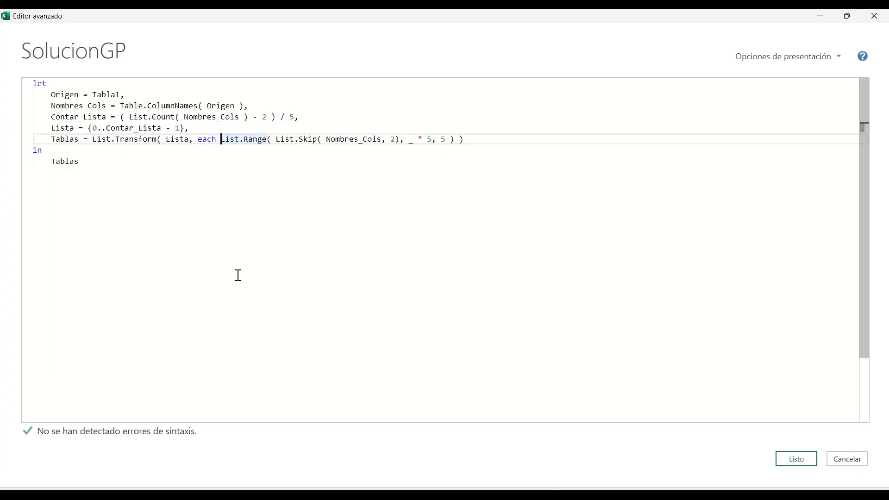
key(Return)
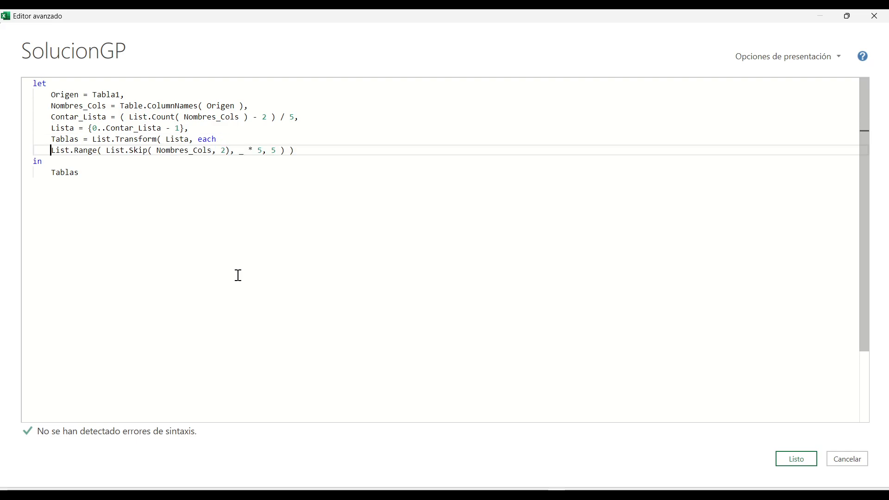
key(Tab)
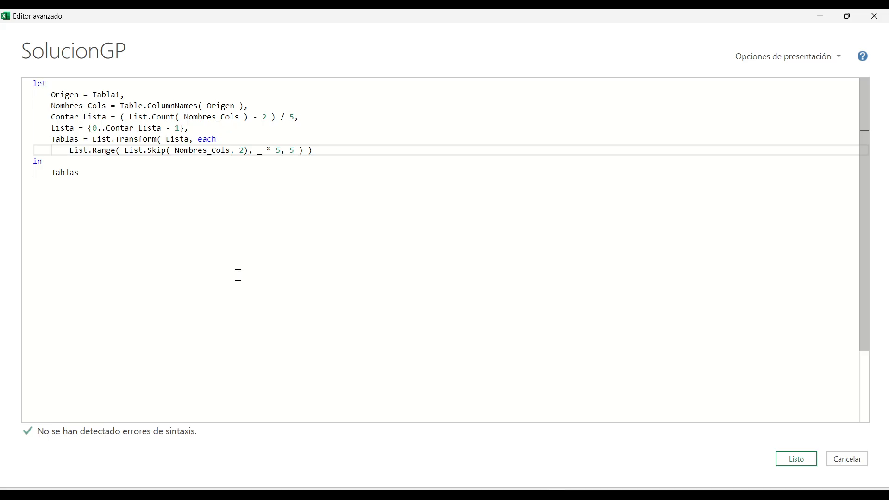
Enclose the List.Range line in a nested block, with let on the line above it and in on the line below.
key(Up)
key(End)
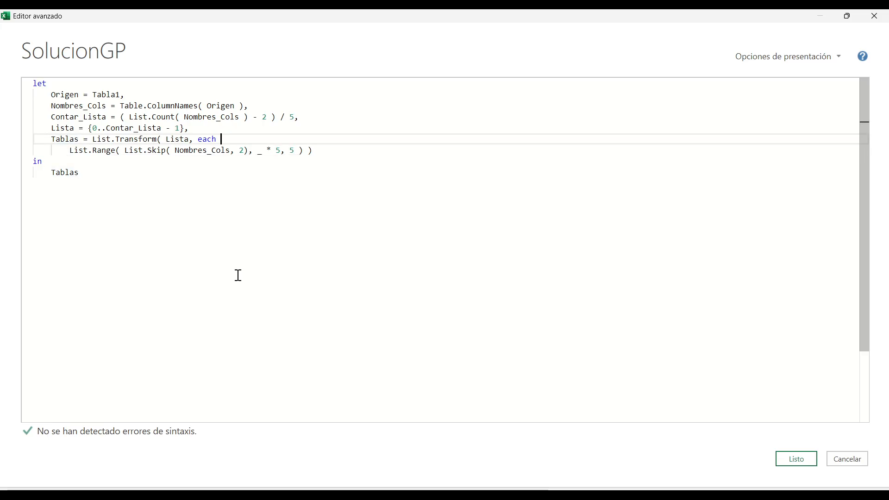
key(Return)
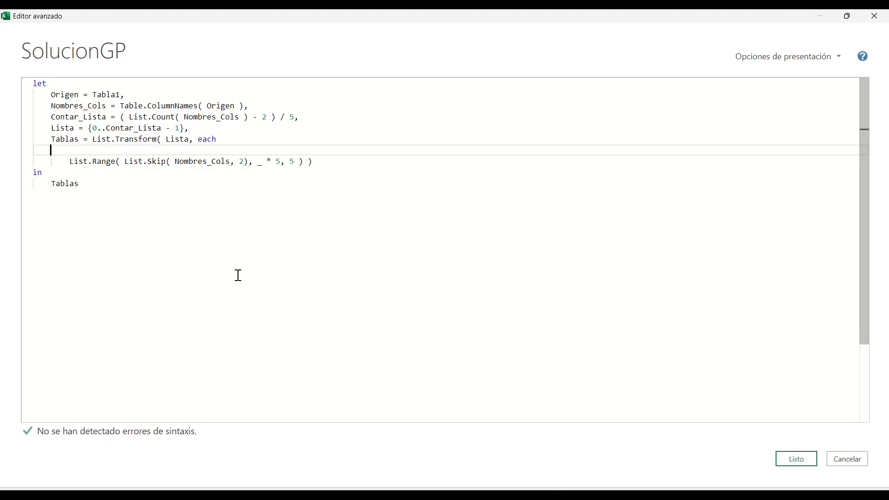
text(let)
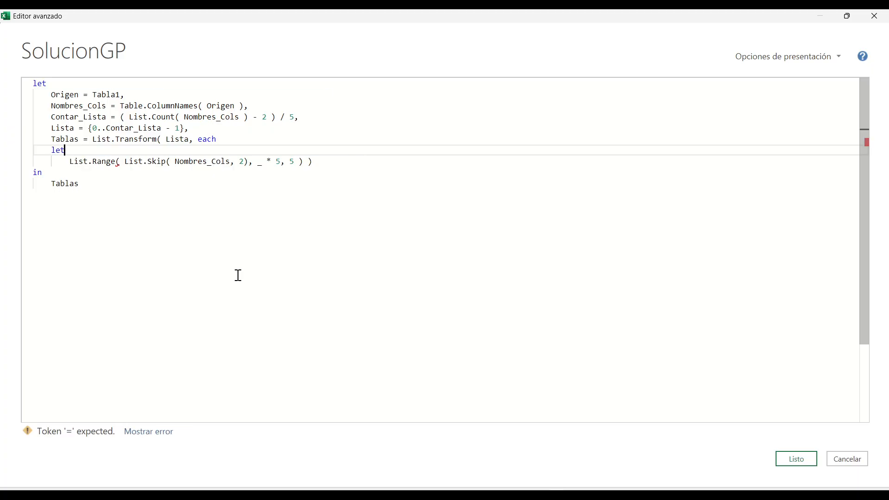
key(Down)
key(End)
key(Return)
key(BackSpace)
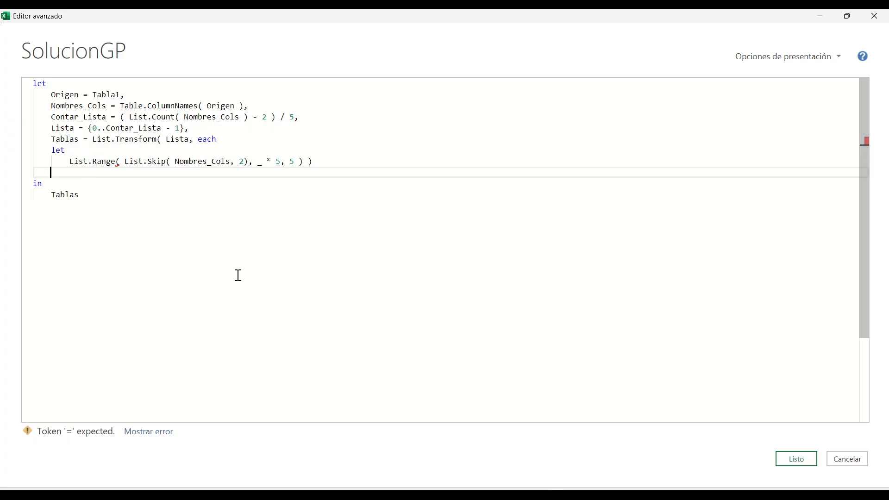
text(in)
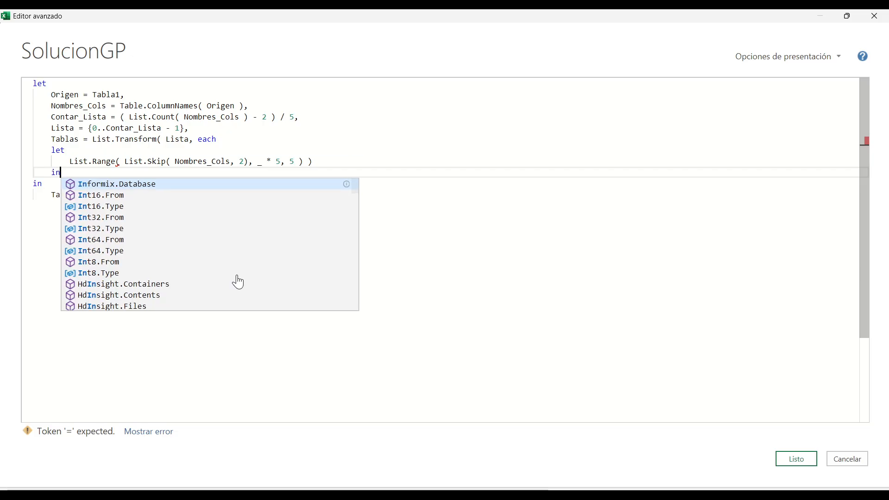
key(Return)
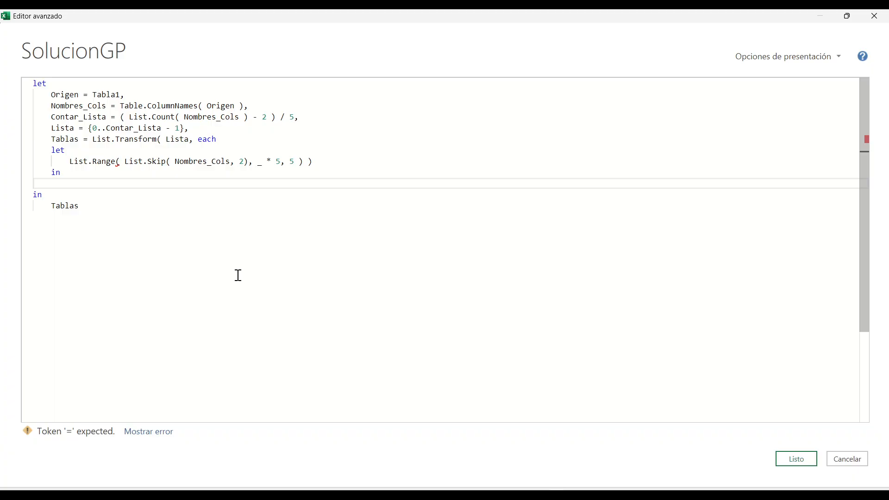
Move the closing parenthesis of List.Transform from the List.Range line to the line below the nested in.
key(Up)
key(Up)
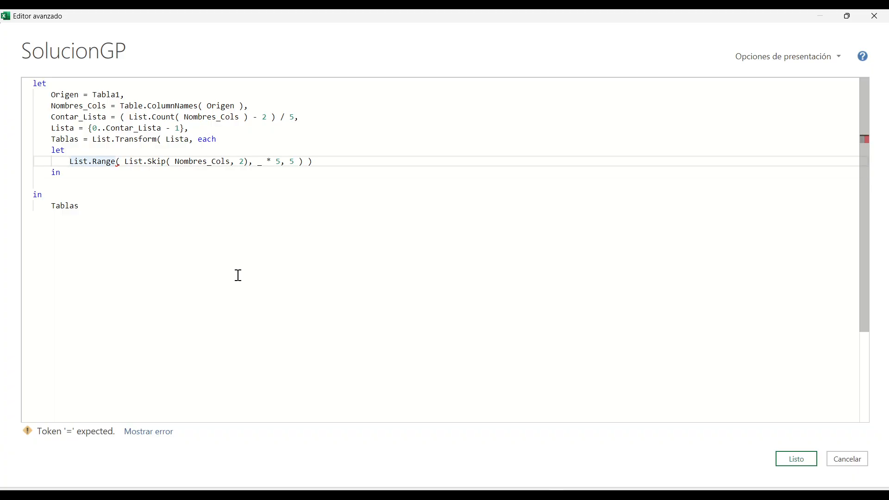
key(End)
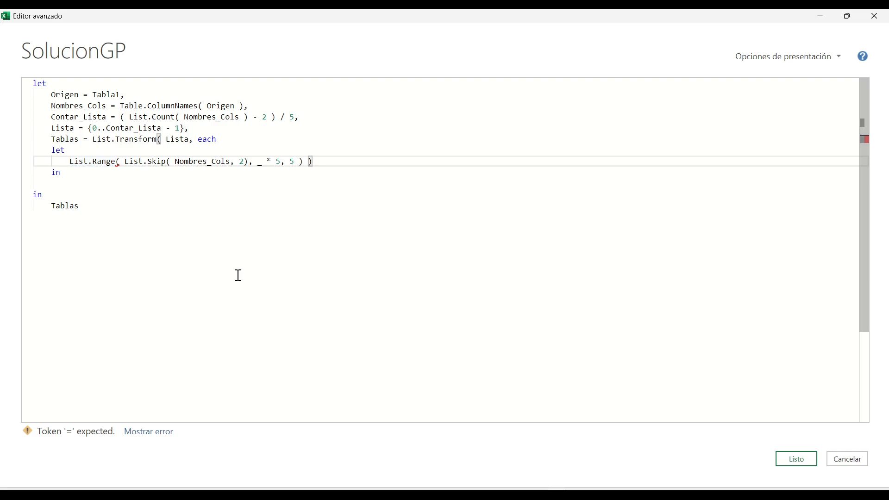
key(Down)
key(Down)
key(End)
text())
Assign the List.Range expression in the nested let block to a variable named a.
key(Up)
key(Up)
key(Home)
key(Left)
text(a)
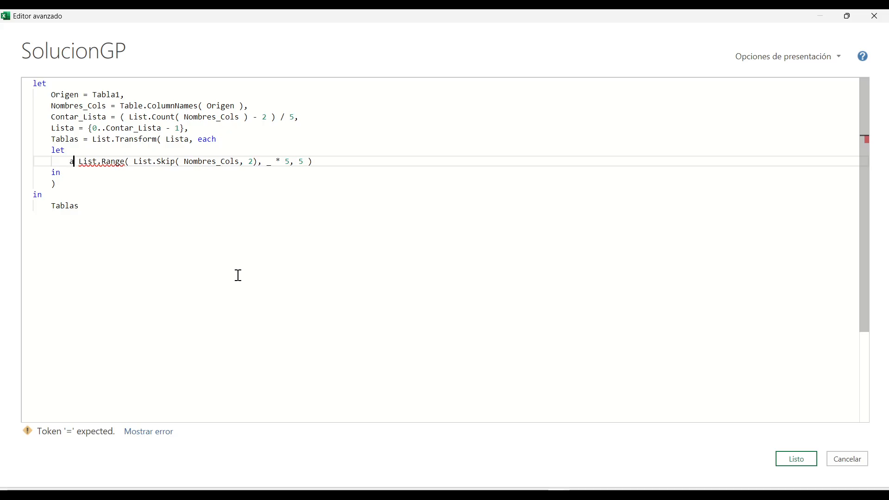
text( =)
Return a on an indented line under the nested in, with the closing parenthesis of List.Transform directly after it.
key(End)
key(Down)
key(Down)
key(Up)
key(End)
key(Return)
key(Tab)
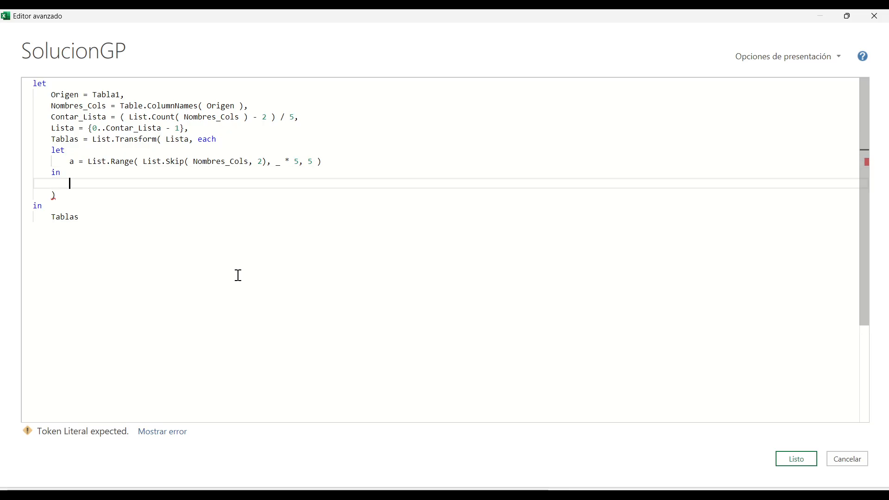
text(a)
key(Delete)
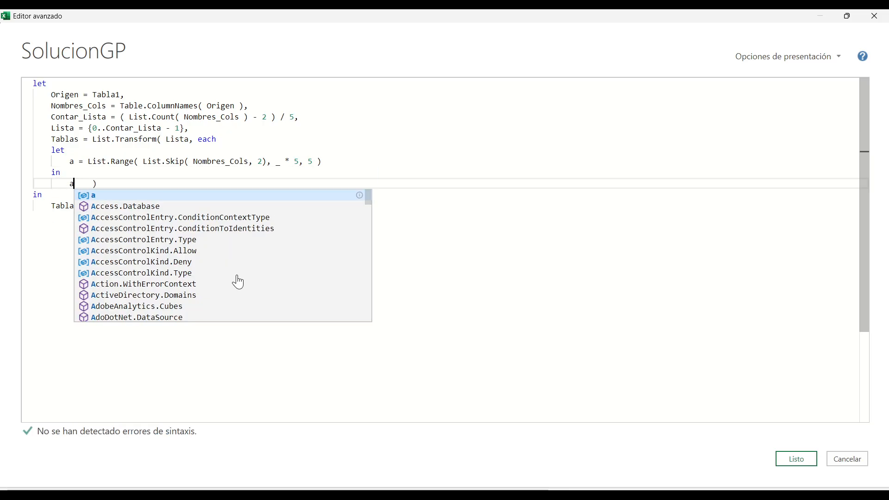
key(Escape)
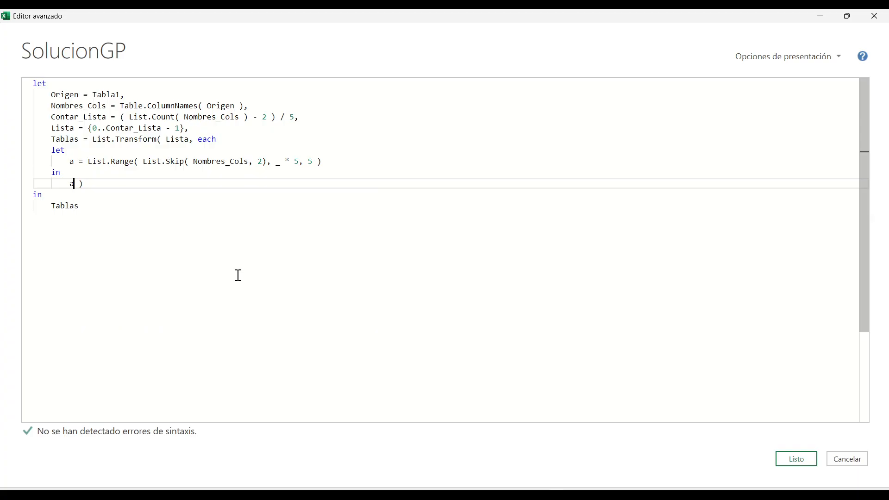
key(Delete)
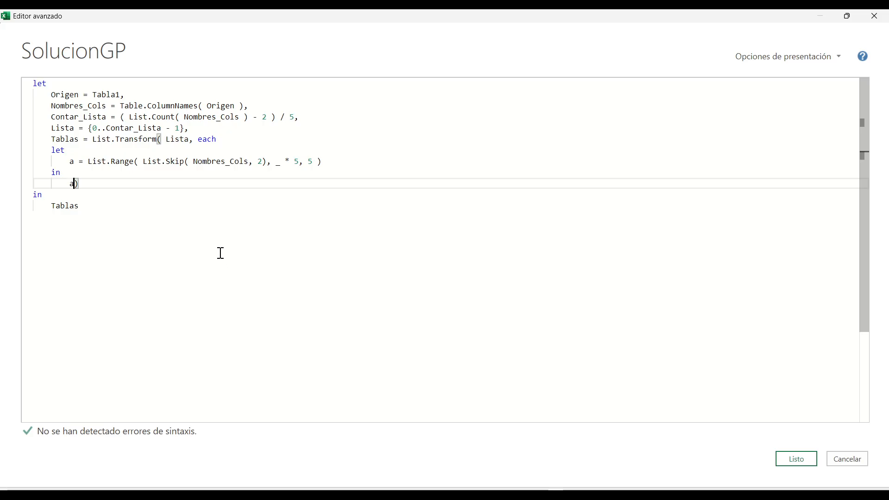
click(204, 216)
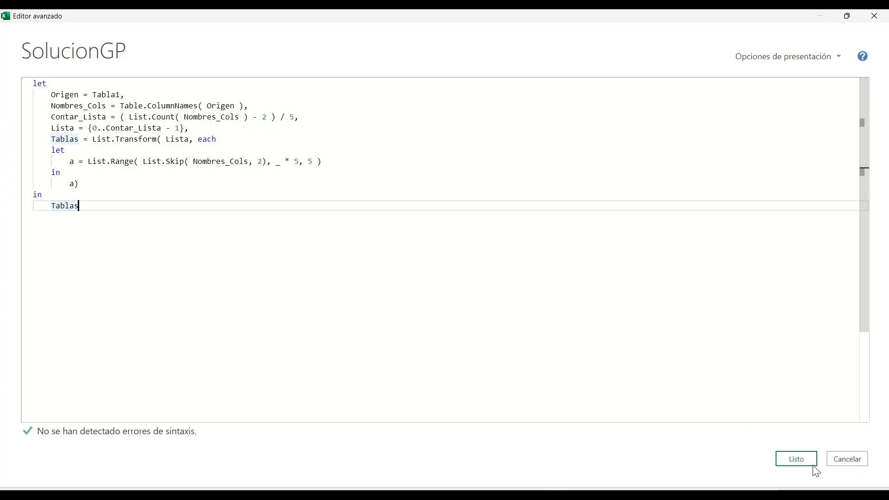
Apply the edited M code and preview the column names held in each of the five lists of the Tablas step.
click(793, 458)
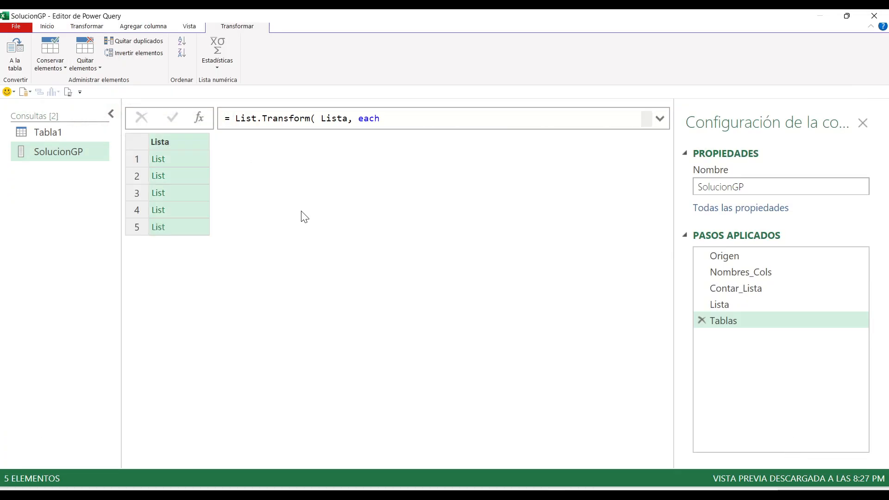
click(176, 159)
click(177, 176)
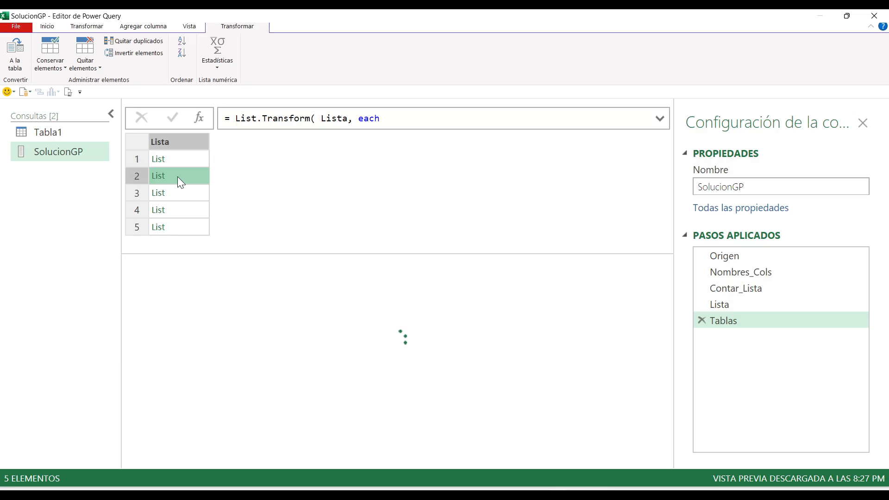
click(188, 197)
click(187, 213)
click(193, 228)
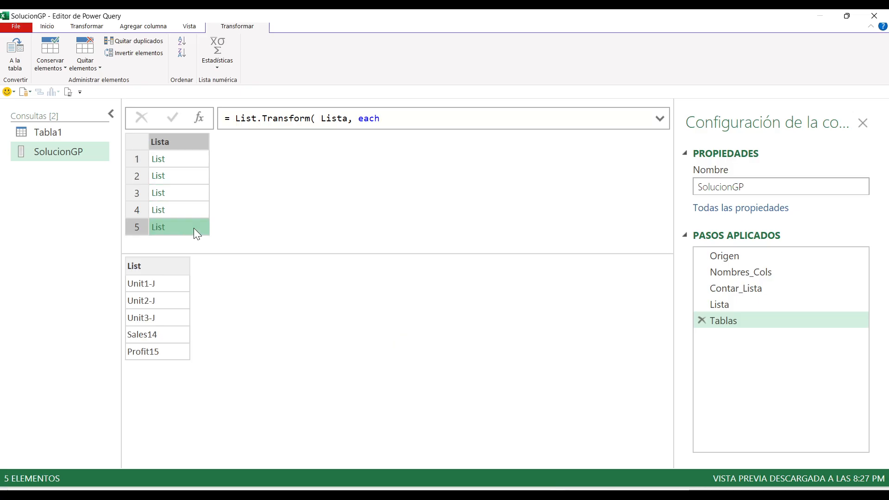
click(183, 165)
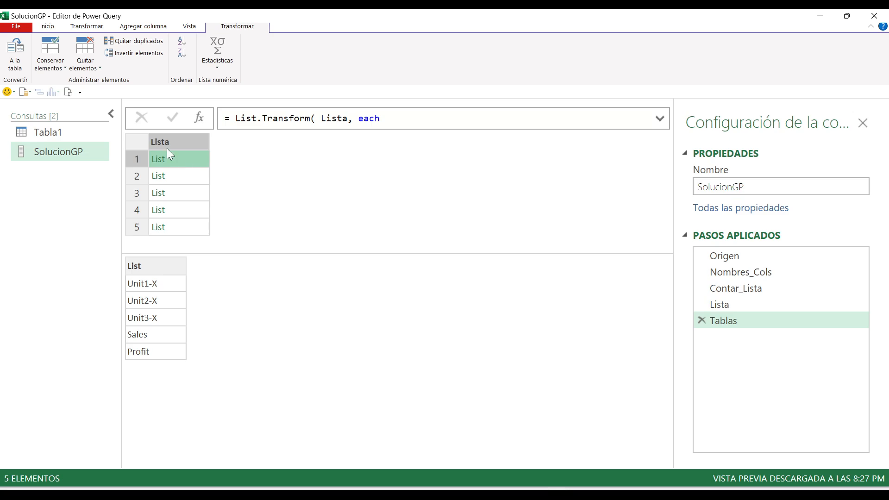
Reopen the query's M code, end the nested List.Range line with a comma, and begin a variable b with a Table function below it.
click(69, 93)
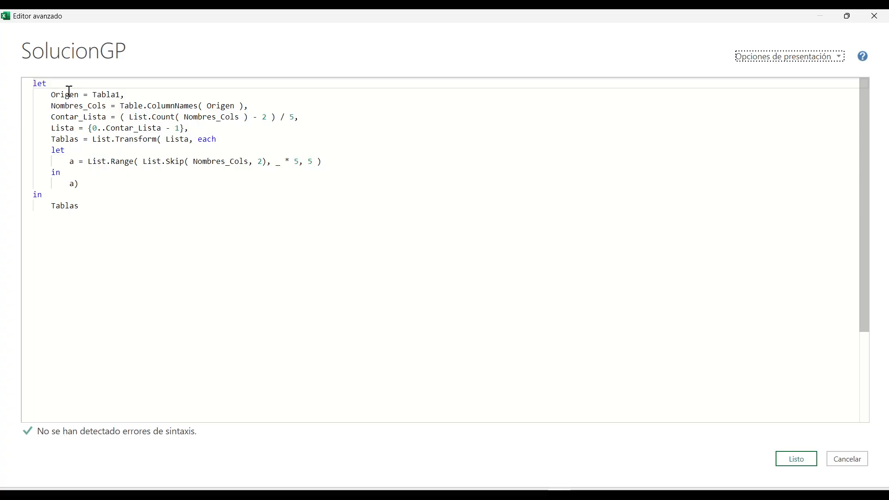
click(343, 162)
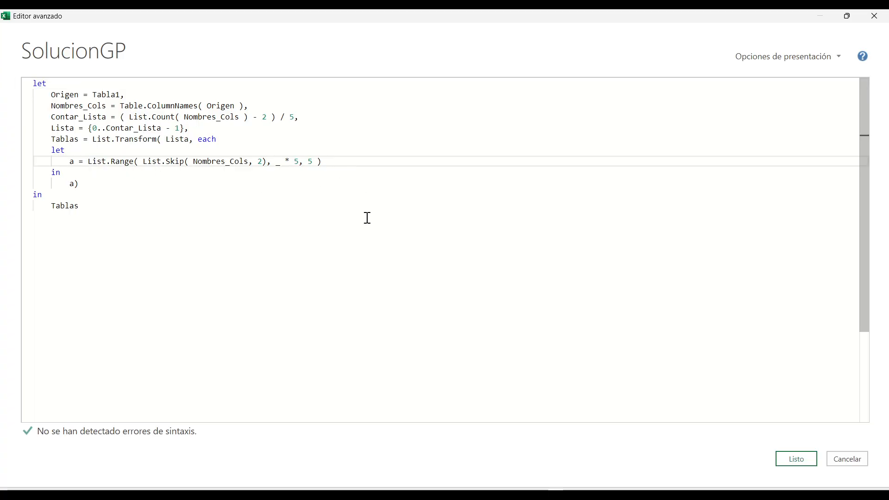
key(BackSpace)
text(,)
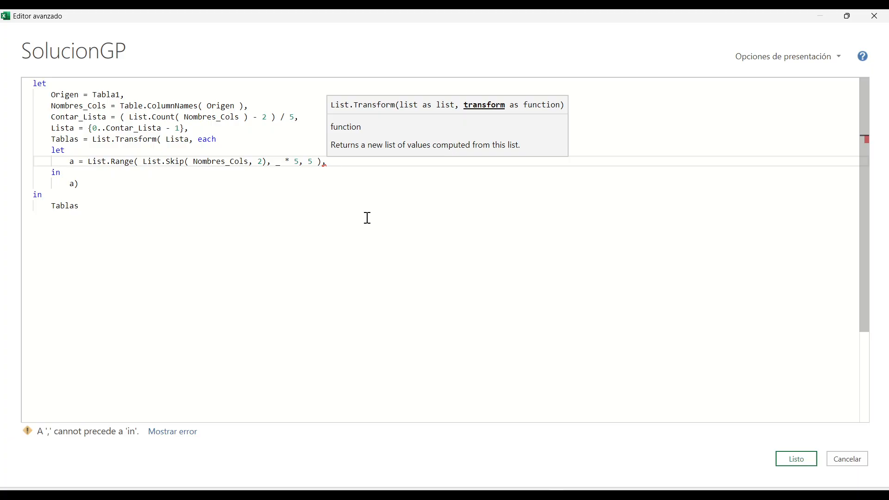
key(Return)
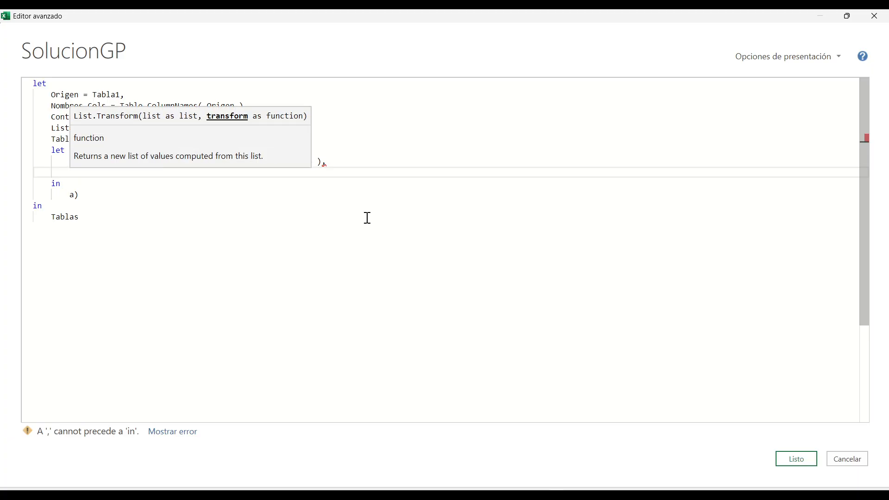
text(b =)
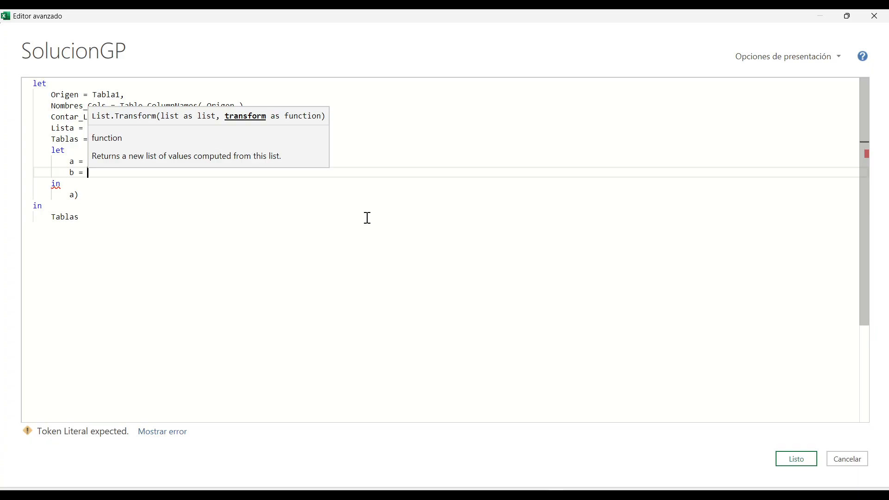
text(table)
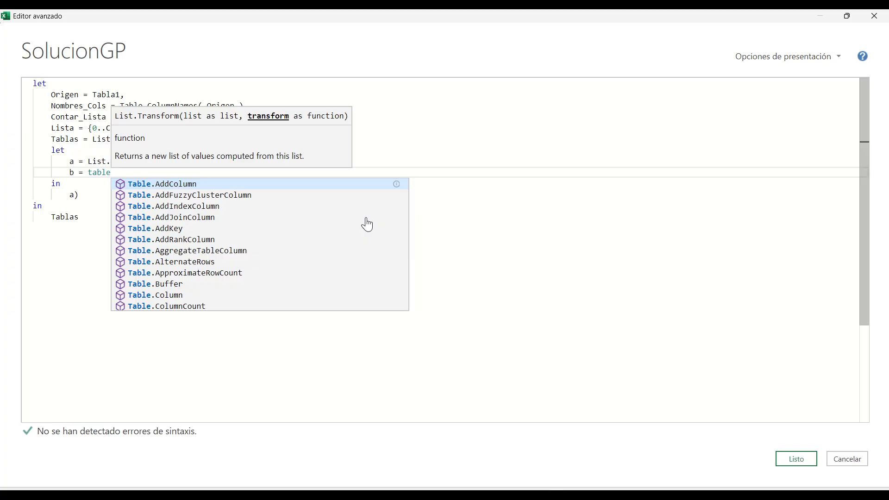
text(.se)
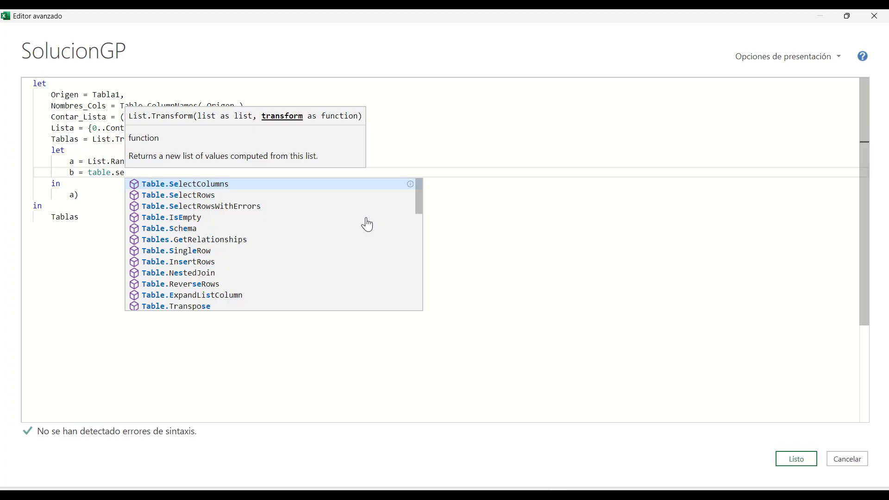
key(Down)
key(Tab)
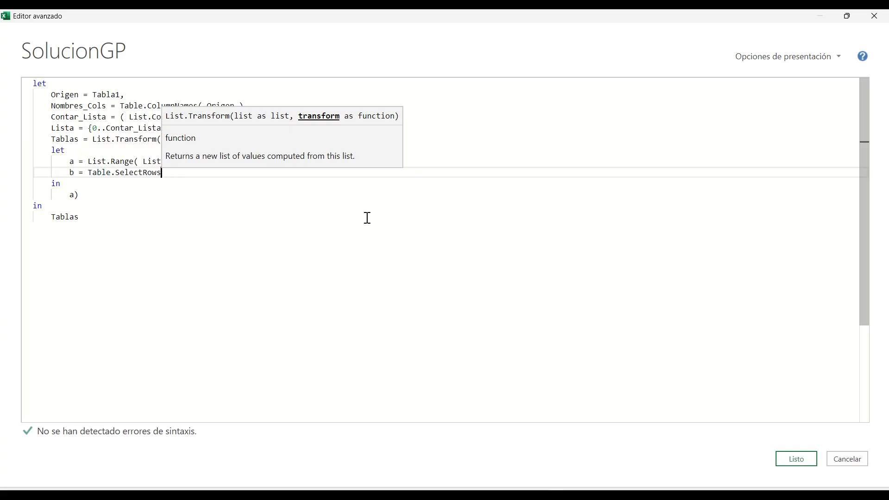
text(()
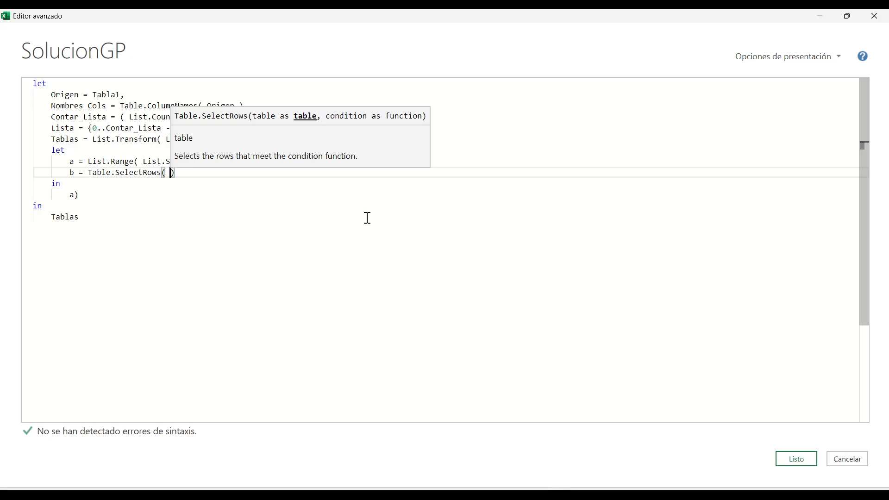
key(BackSpace)
key(BackSpace)
key(BackSpace)
key(BackSpace)
key(BackSpace)
key(BackSpace)
key(BackSpace)
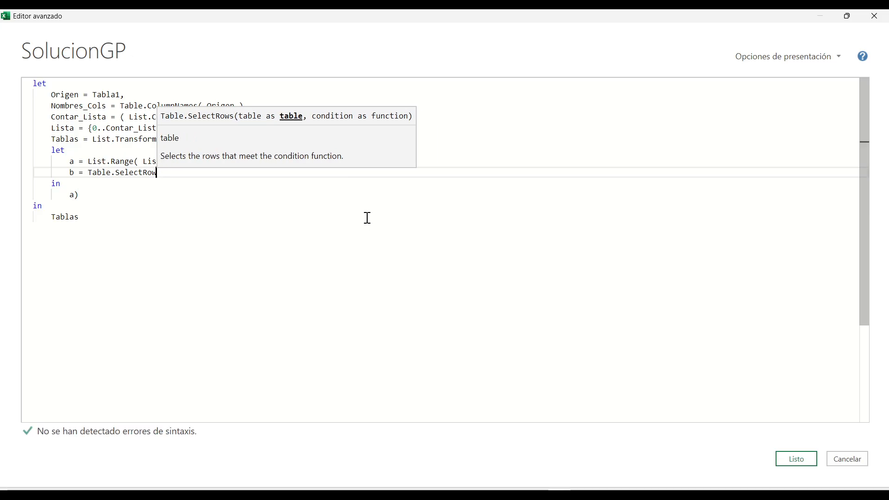
key(BackSpace)
key(BackSpace)
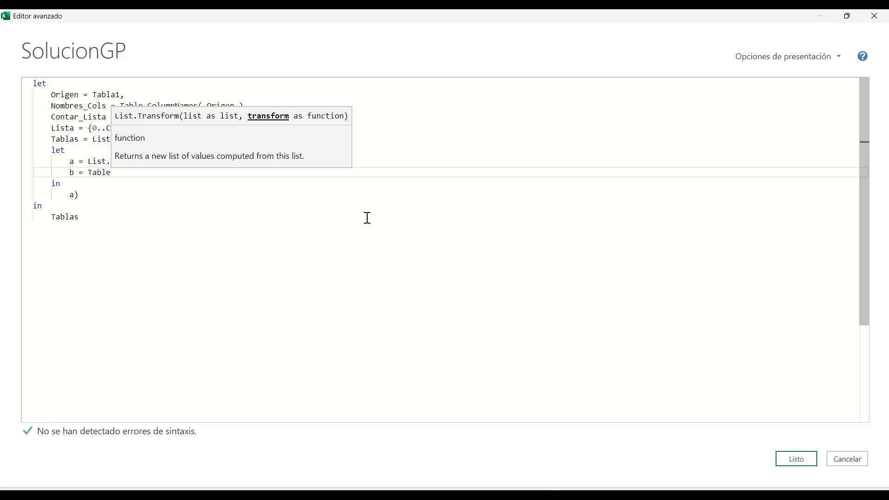
Complete the nested variable as b = Table.SelectColumns( Origen, a ).
text(.SelectColumns)
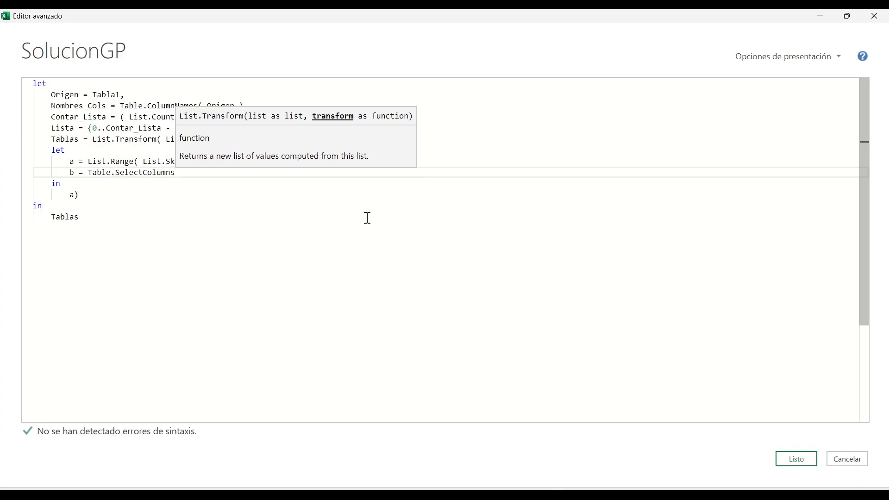
text(( )
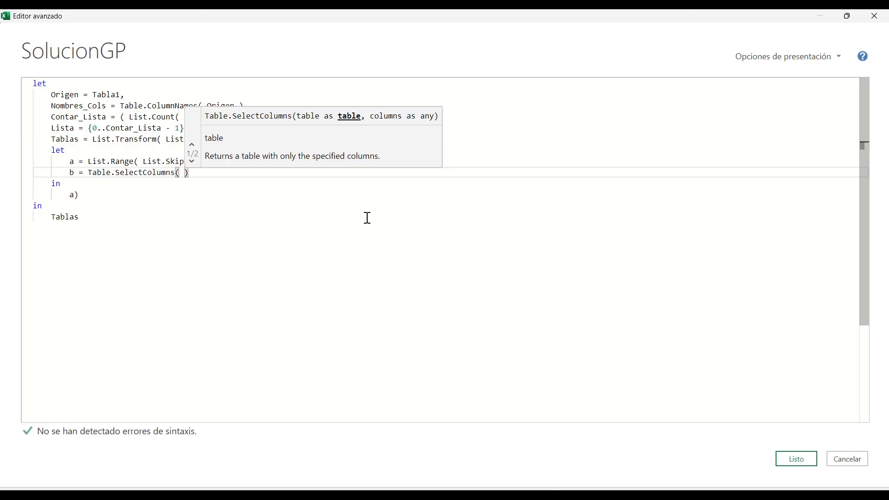
text(Origen)
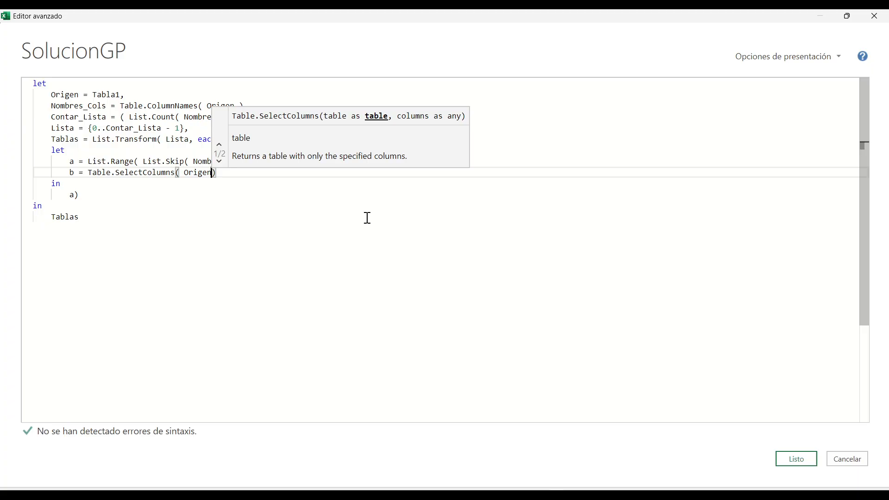
text(,)
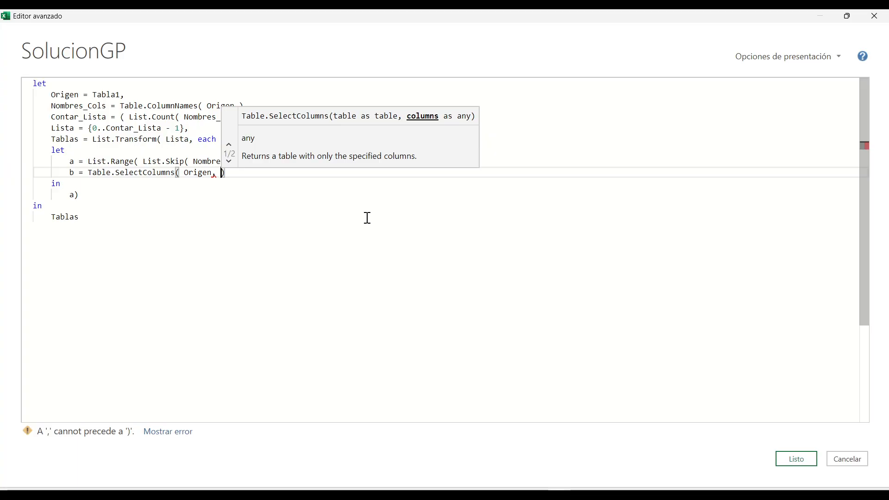
drag(353, 110, 371, 77)
mouse_move(404, 105)
mouse_down()
mouse_move(429, 134)
mouse_move(481, 131)
mouse_up()
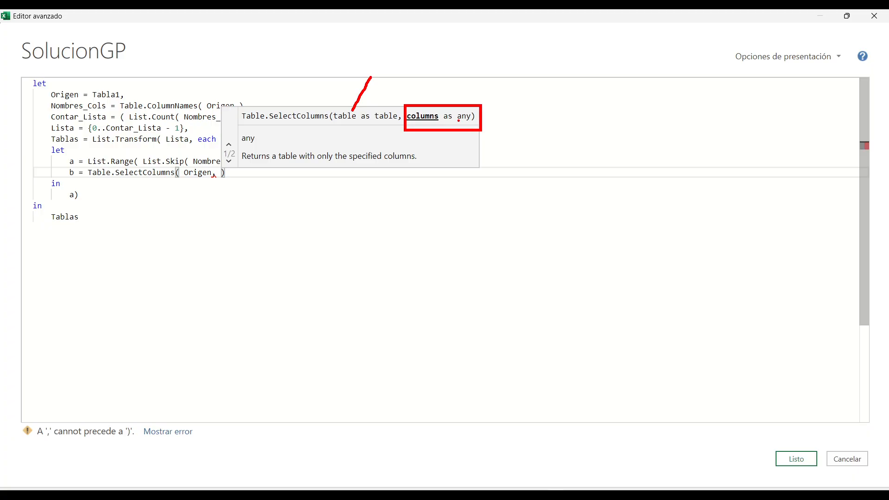
drag(458, 120, 472, 120)
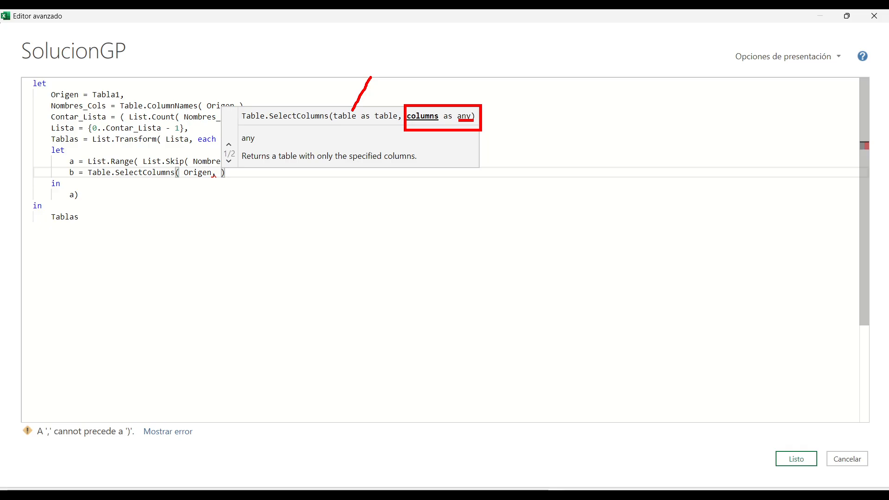
key(Escape)
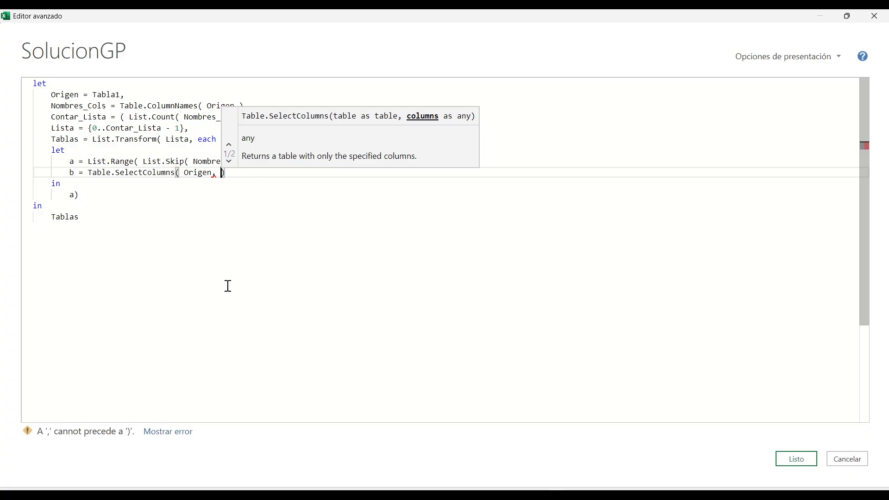
text(a)
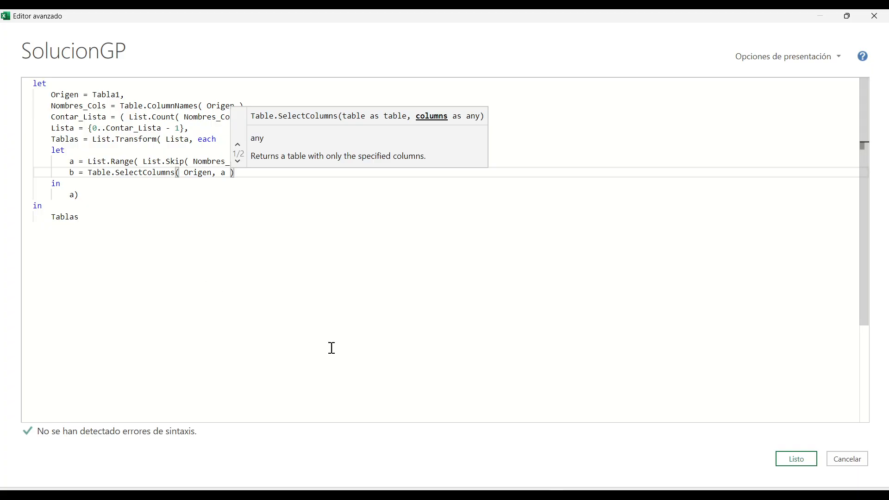
Return b instead of a from the nested let block and apply the M code.
double_click(77, 194)
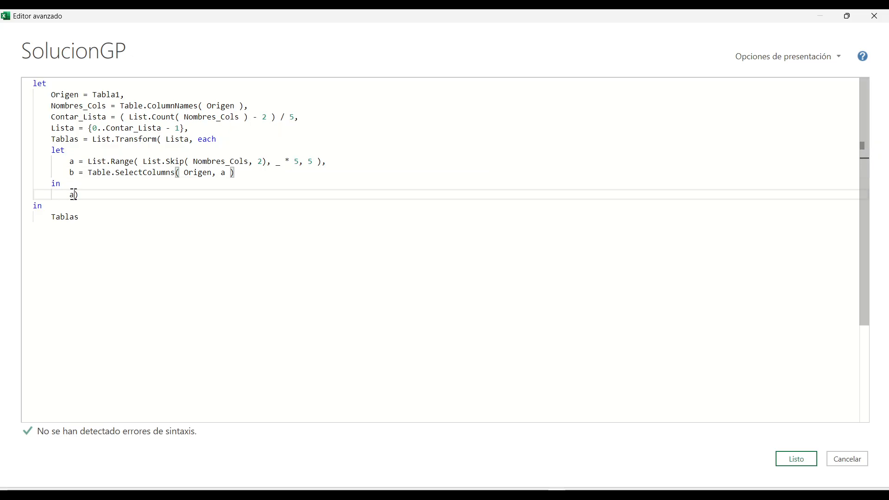
text(b)
key(Escape)
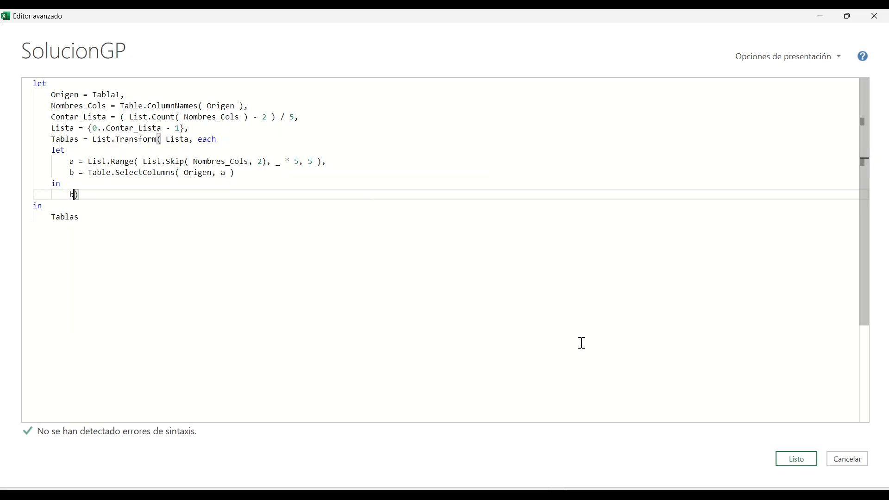
click(788, 458)
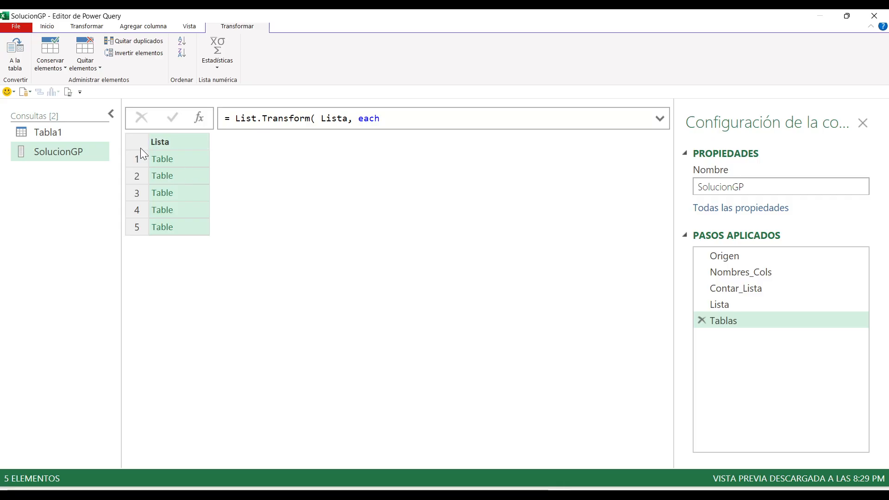
Examine the columns and rows of the first, second and fifth nested tables in the Tablas step's list.
drag(140, 131, 199, 241)
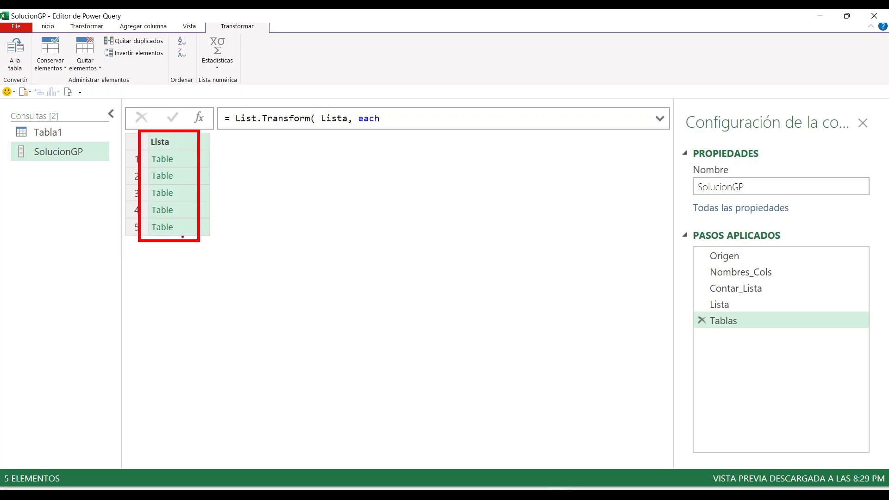
key(Escape)
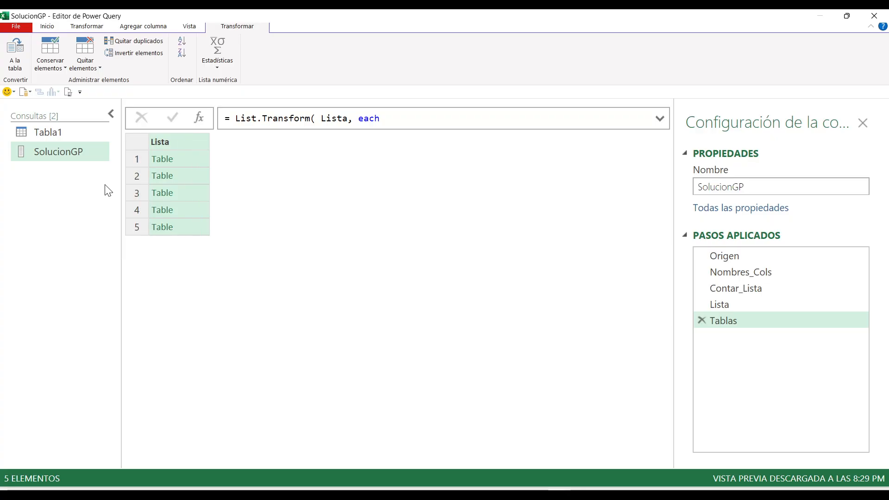
click(180, 161)
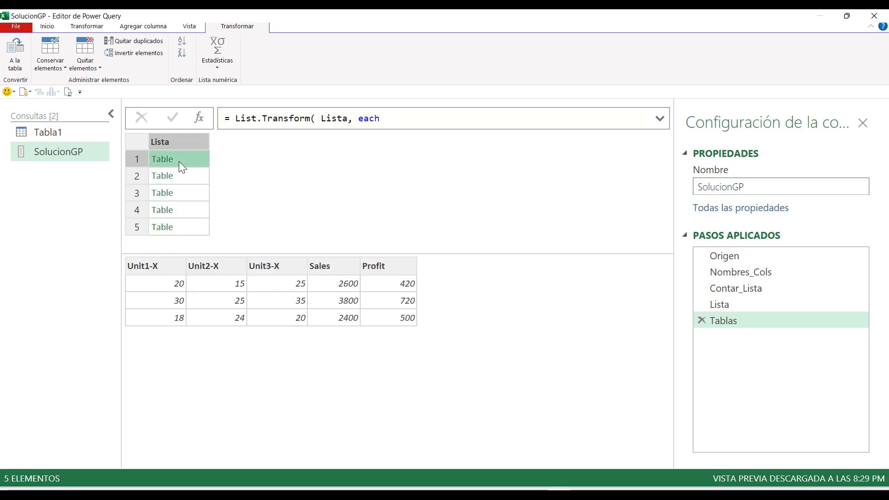
key(ctrl+2)
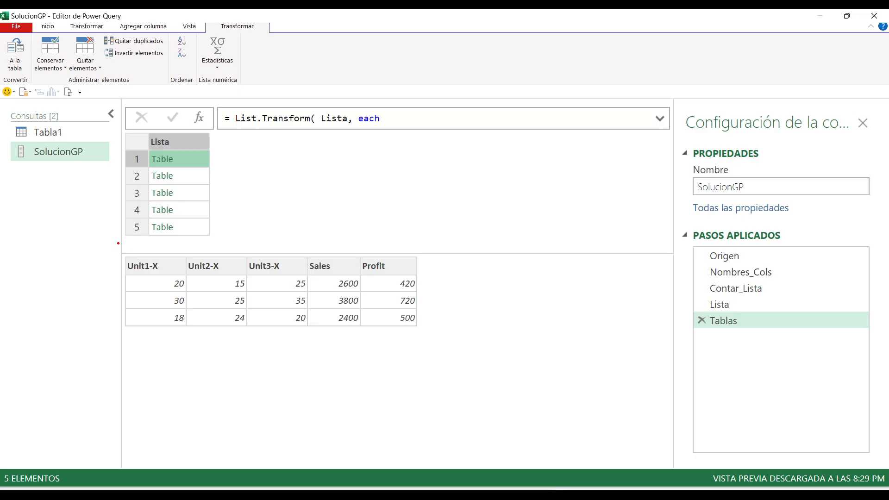
mouse_move(119, 243)
mouse_down()
mouse_move(363, 341)
mouse_move(463, 344)
mouse_move(436, 343)
mouse_up()
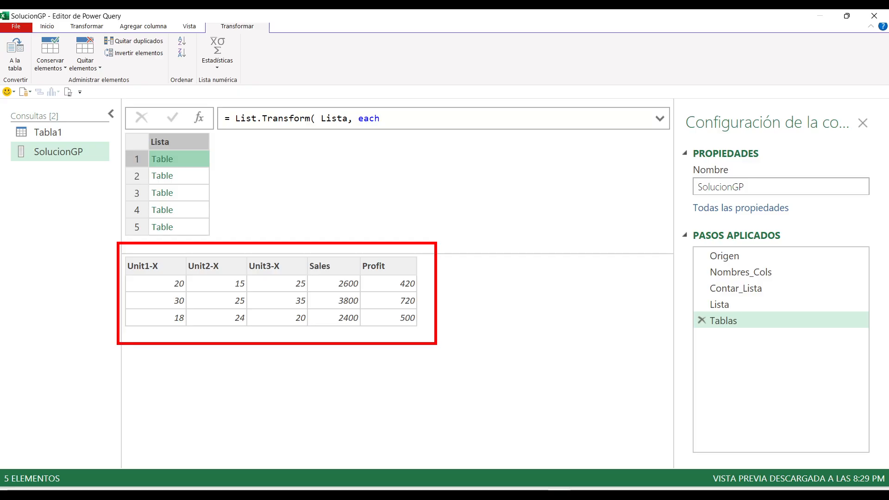
key(Escape)
click(190, 175)
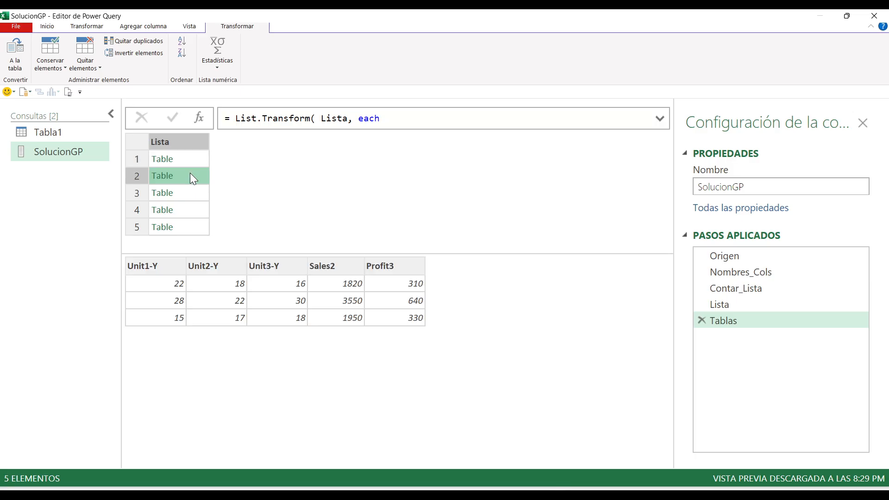
mouse_move(123, 245)
mouse_down()
mouse_move(227, 346)
mouse_move(436, 346)
mouse_up()
key(Escape)
click(192, 232)
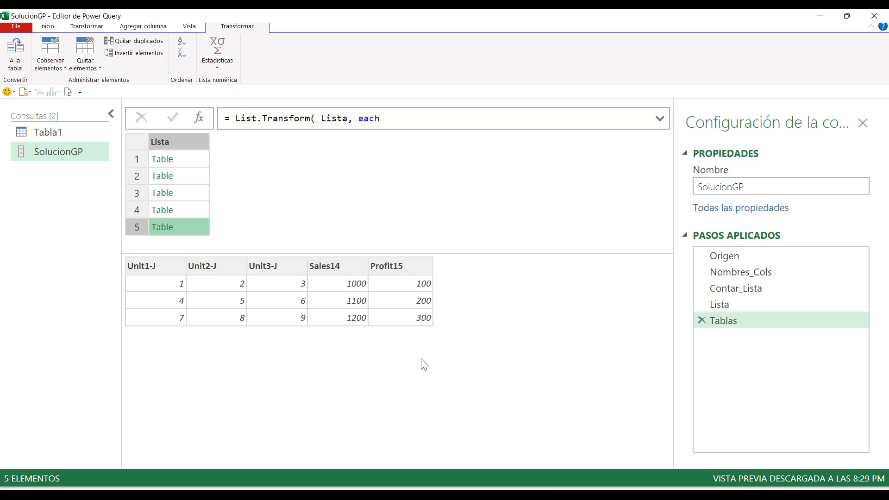
click(199, 158)
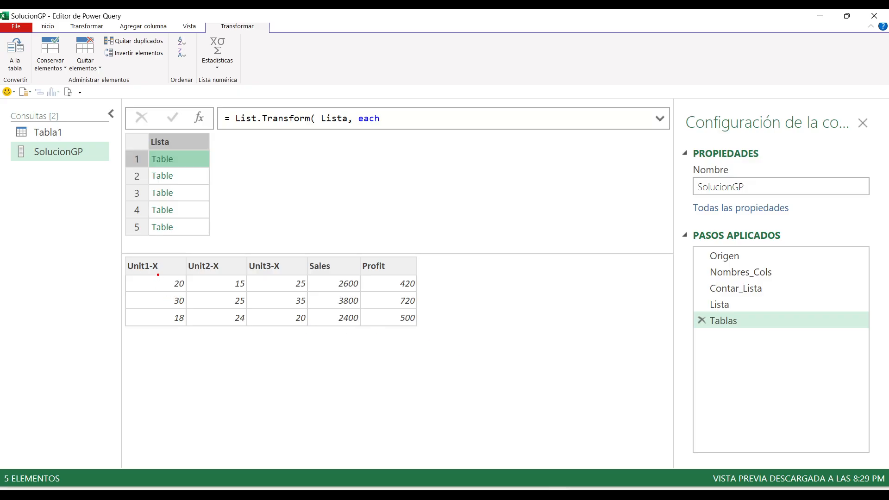
drag(159, 274, 237, 292)
key(ctrl+z)
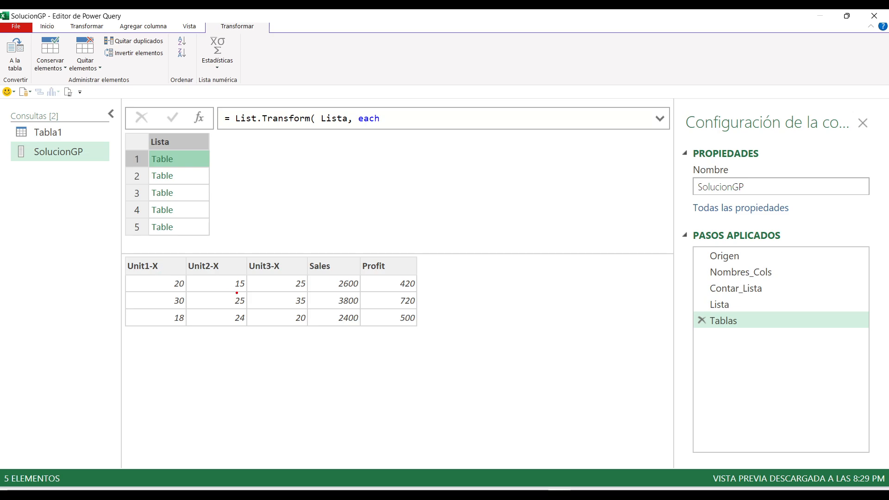
Examine the row values and header suffixes of the three unit columns in the first nested table.
drag(159, 271, 309, 290)
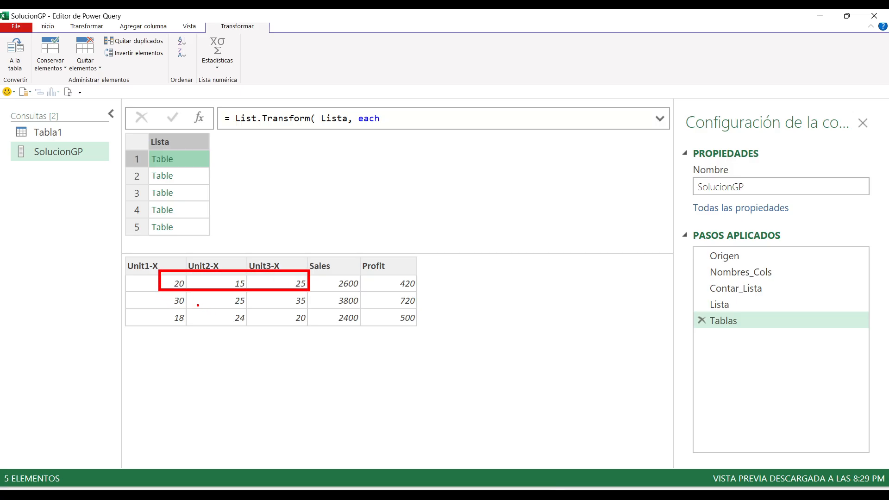
drag(187, 306, 239, 290)
drag(193, 321, 239, 315)
key(Escape)
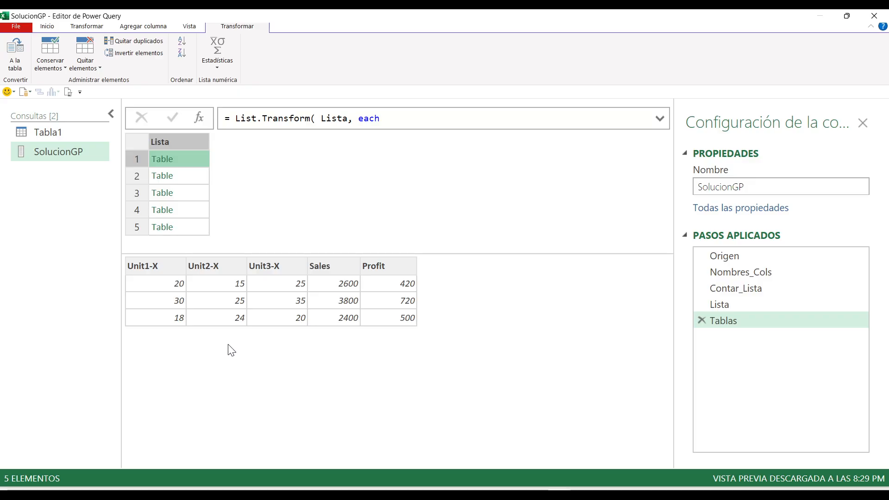
key(ctrl+2)
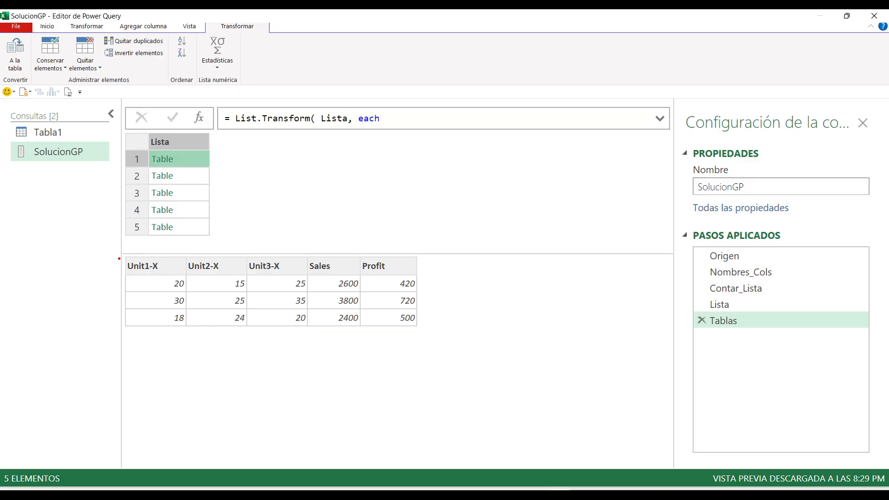
mouse_move(123, 253)
mouse_down()
mouse_move(128, 272)
mouse_move(262, 286)
mouse_move(293, 277)
mouse_up()
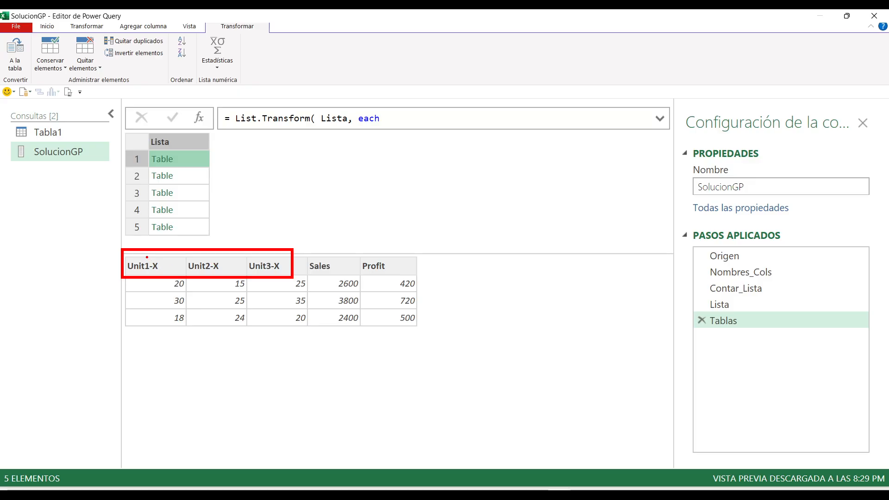
mouse_move(147, 257)
mouse_down()
mouse_move(163, 273)
mouse_move(149, 260)
mouse_up()
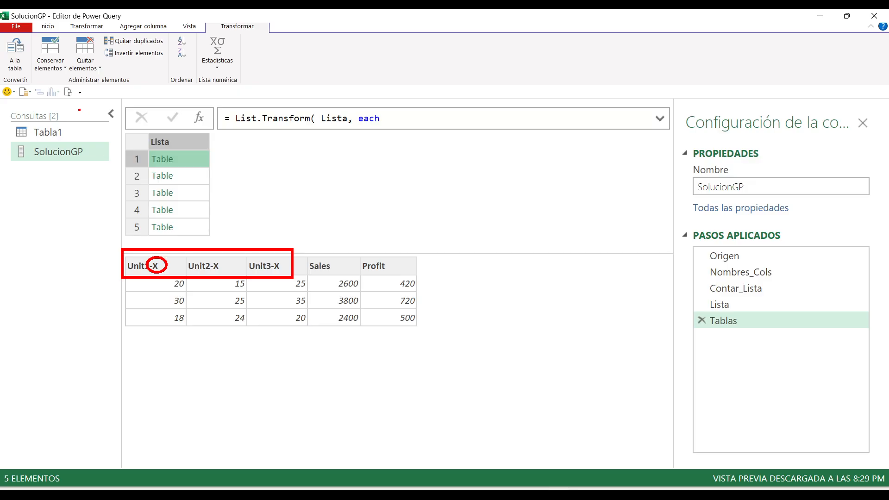
key(Escape)
Reopen the query's M code, end the nested Table.SelectColumns line with a comma, and begin a variable c below it.
click(69, 91)
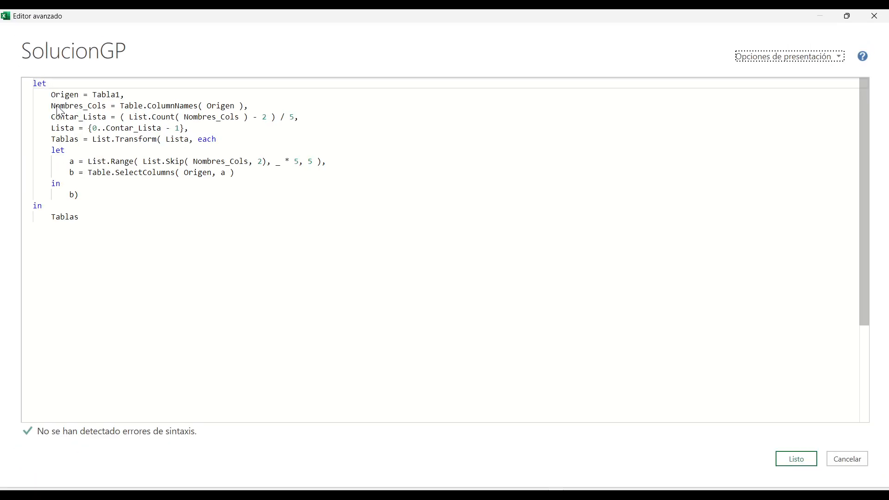
click(256, 175)
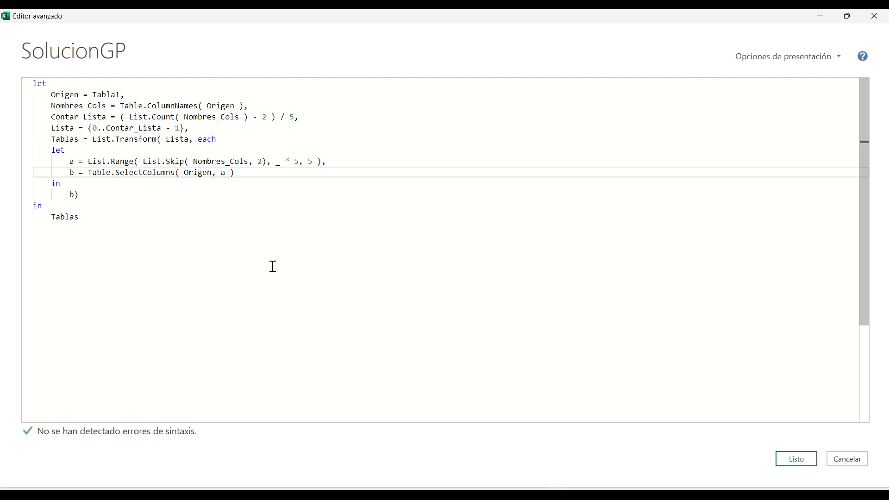
key(BackSpace)
text(,)
key(Return)
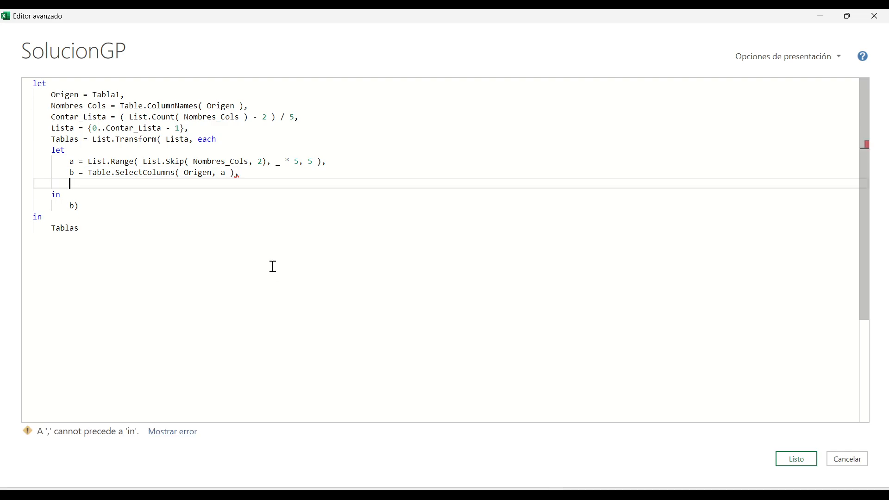
text(c)
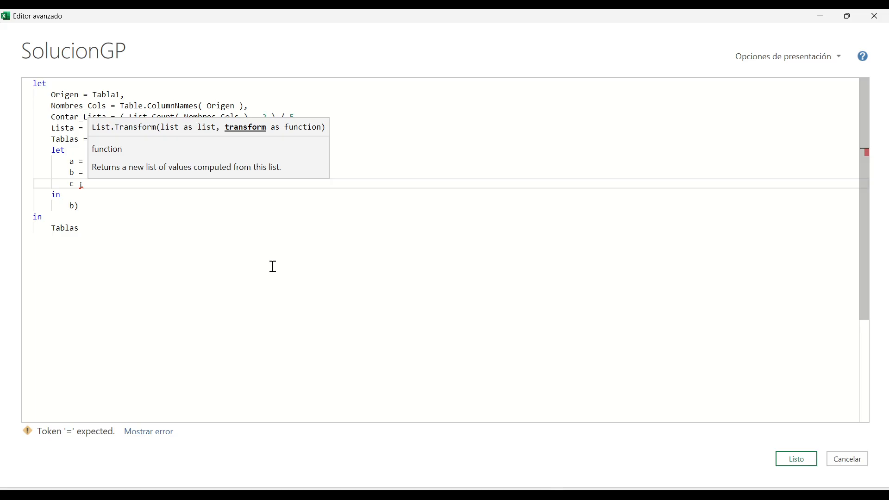
key(BackSpace)
key(BackSpace)
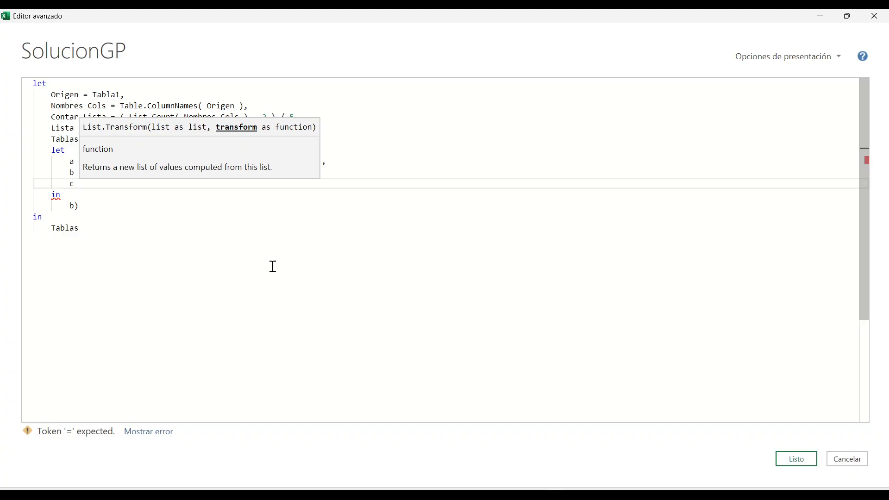
text(= tablecol)
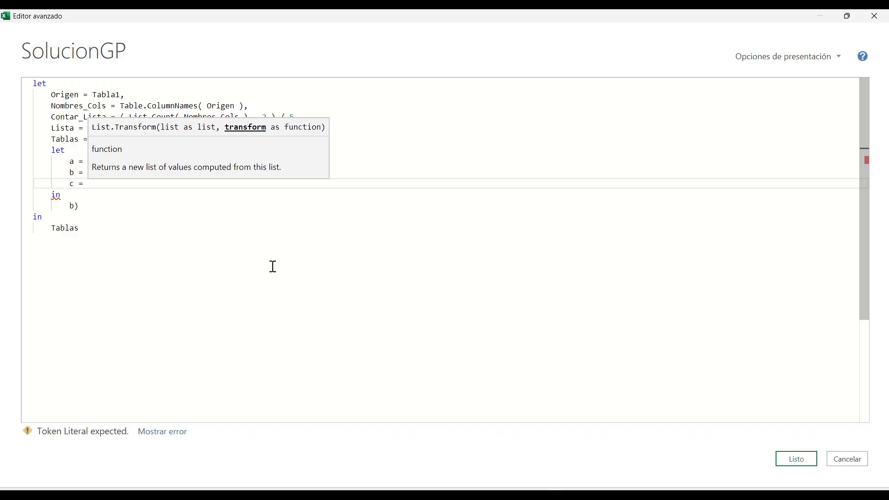
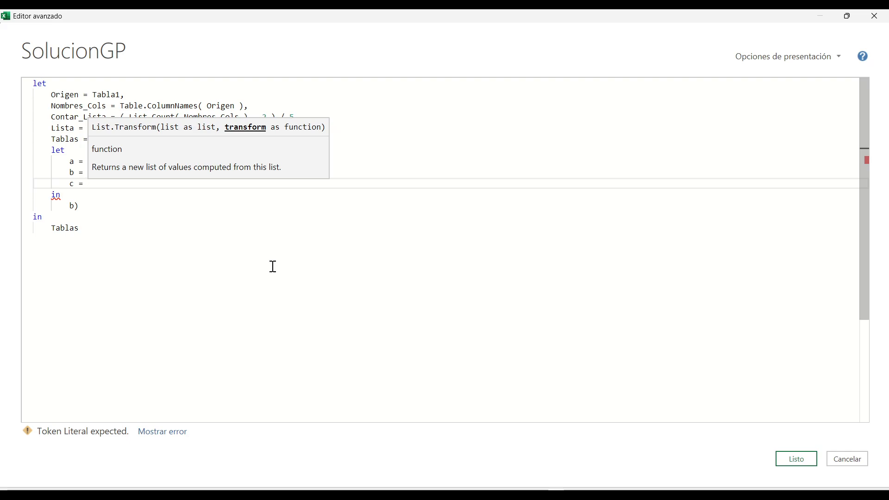
Complete the nested variable as c = Table.ColumnNames( b ).
text(ta)
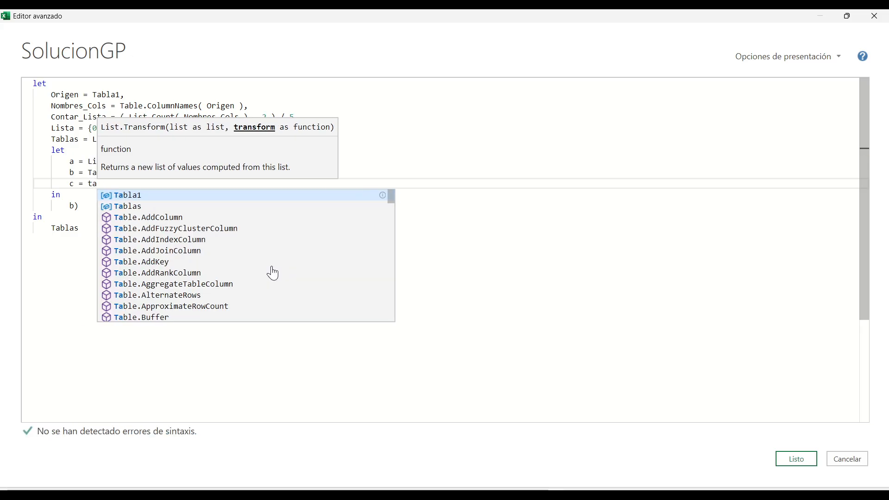
text(ble)
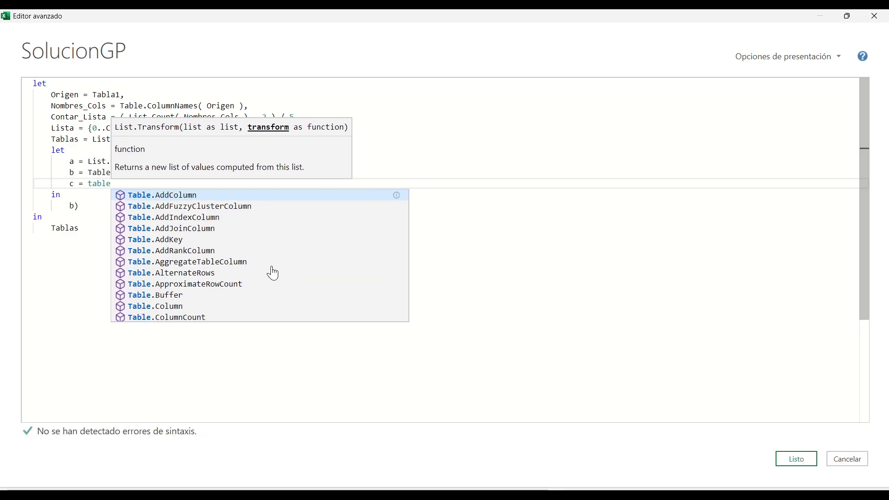
text(col)
key(Down)
key(Down)
key(Tab)
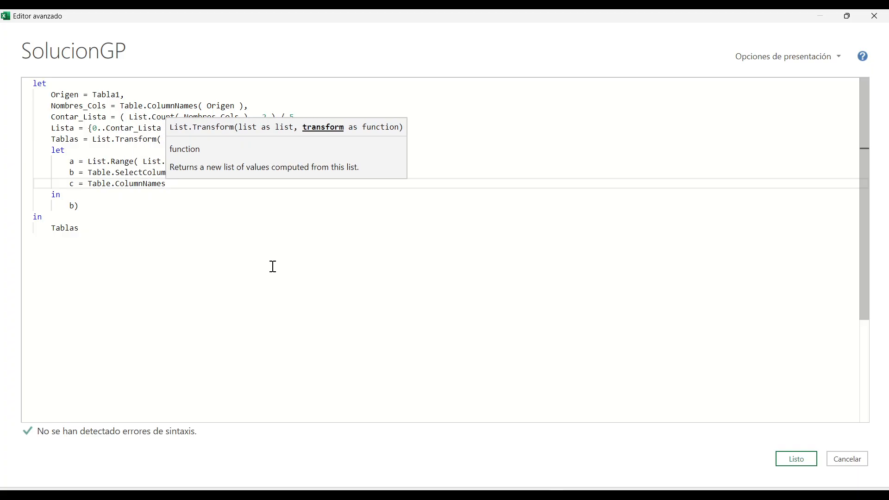
text(()
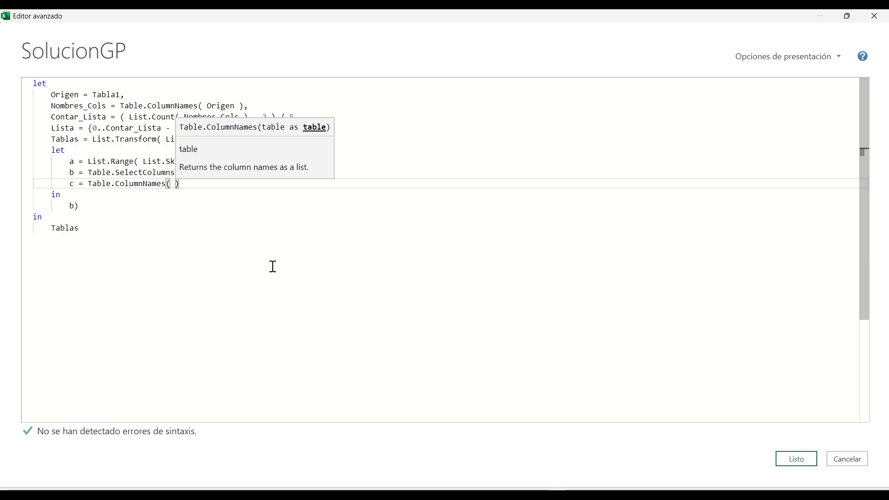
text(b)
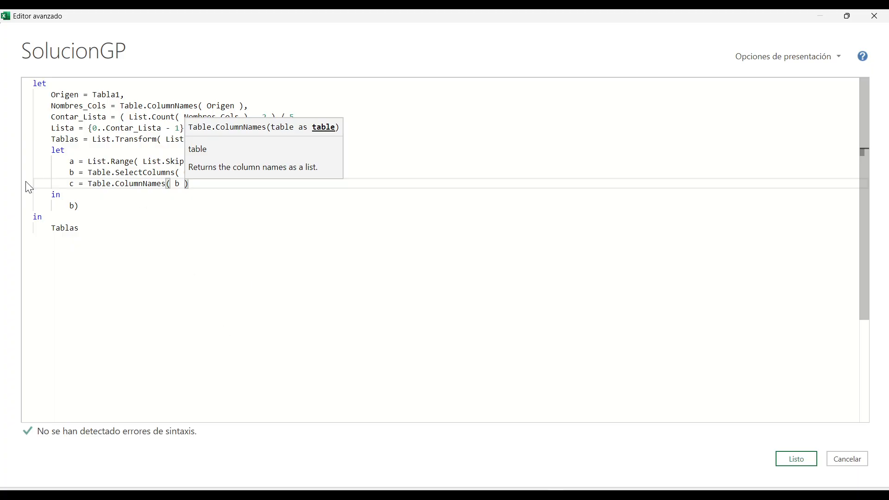
Return c instead of b from the nested let block and apply the M code.
double_click(73, 206)
text(c)
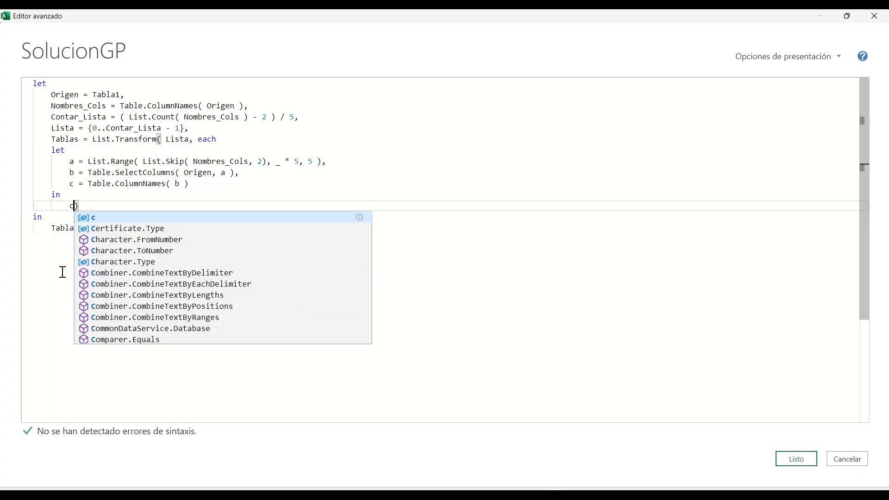
click(522, 242)
click(799, 467)
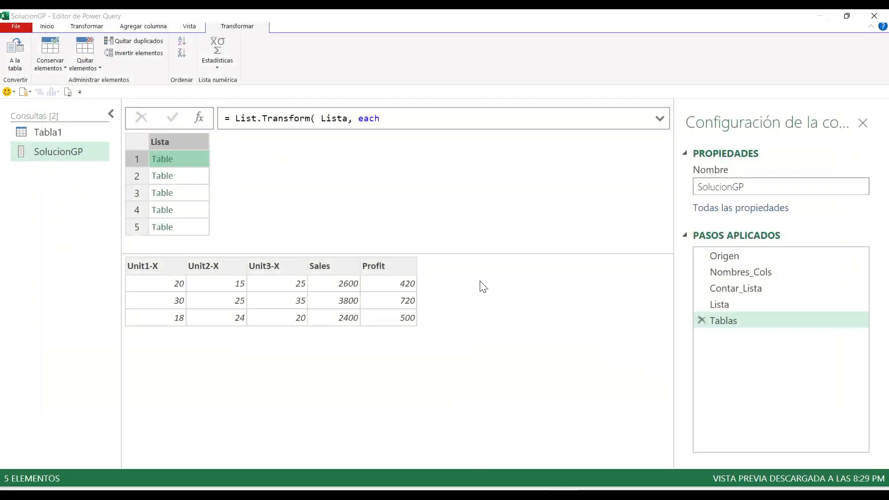
Examine the column names in the nested lists of the Tablas step, comparing the first and second lists' unit name suffixes.
click(196, 160)
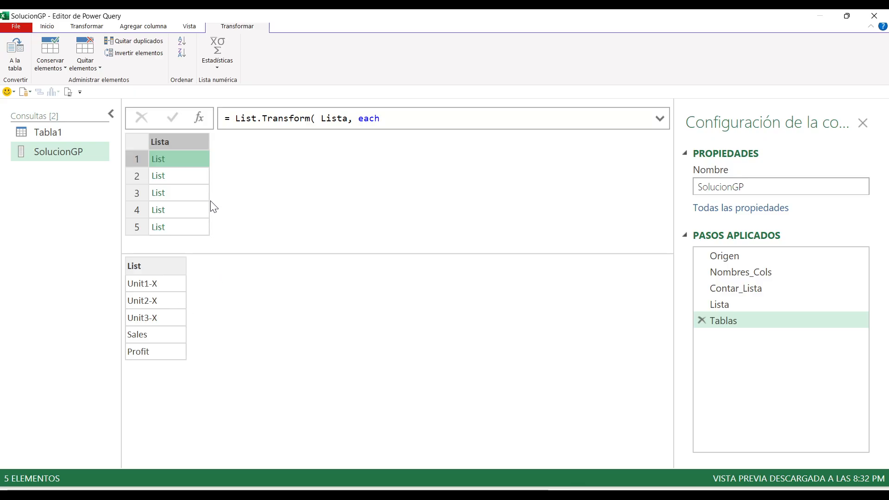
click(193, 178)
key(Down)
key(Down)
key(Down)
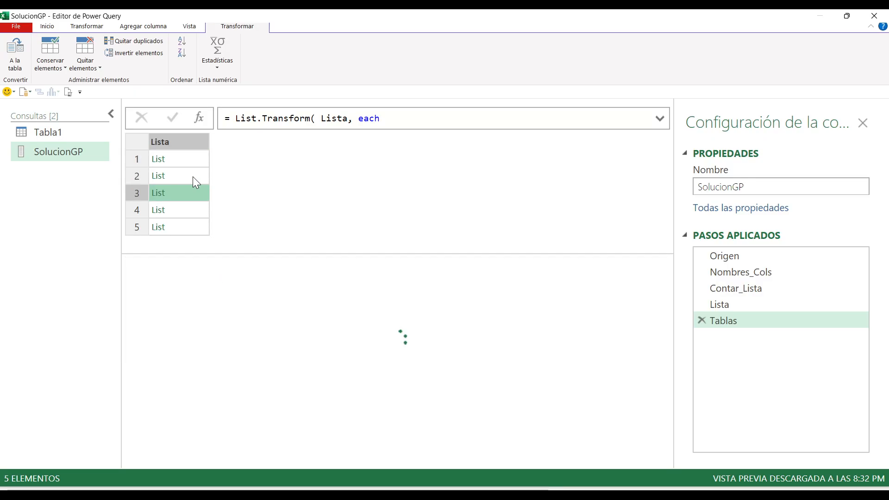
key(Up)
key(Up)
key(Up)
key(Up)
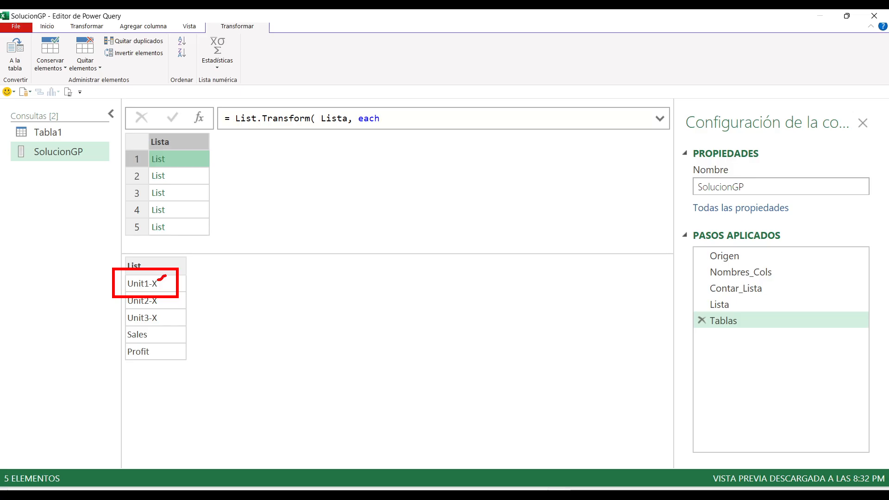
click(195, 179)
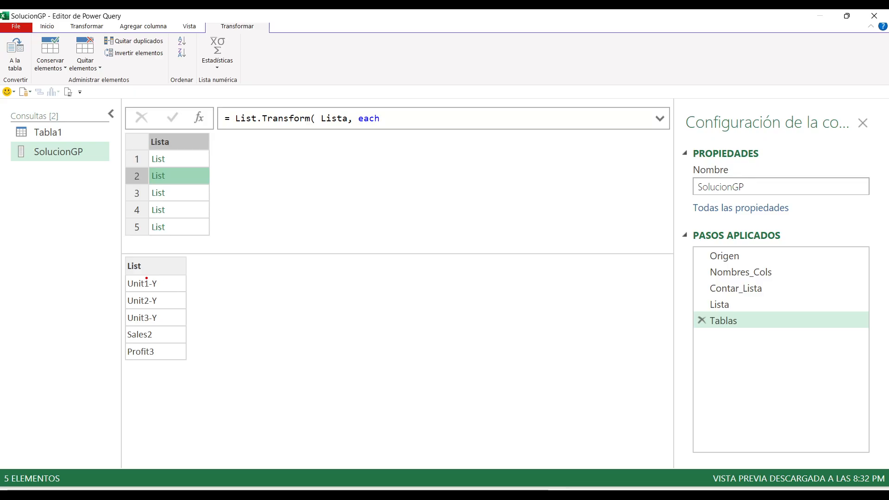
mouse_move(146, 277)
mouse_down()
mouse_move(164, 293)
mouse_move(153, 276)
mouse_up()
key(Escape)
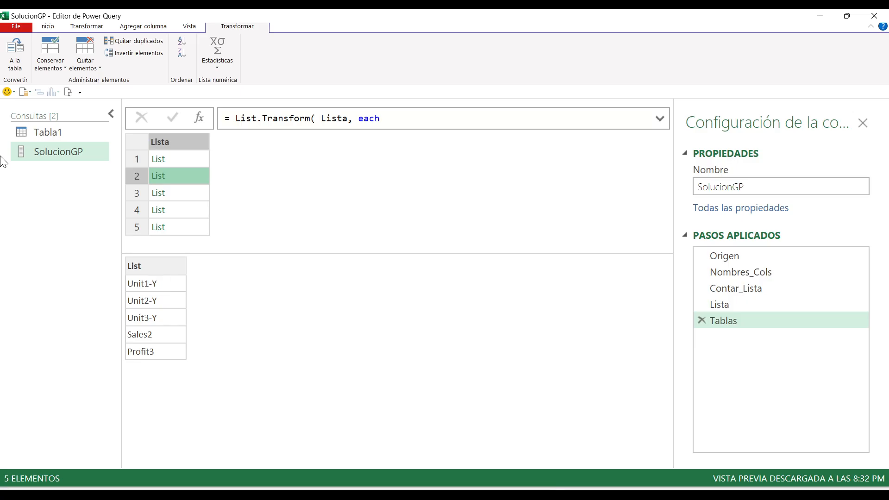
Reopen the M code, append {0} to Table.ColumnNames( b ) in variable c to take the first name, and apply the code.
click(69, 92)
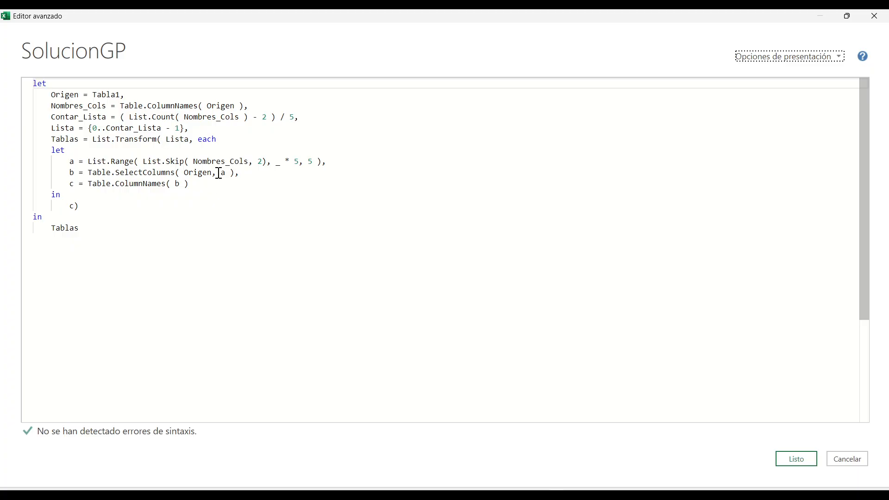
click(206, 186)
key(BackSpace)
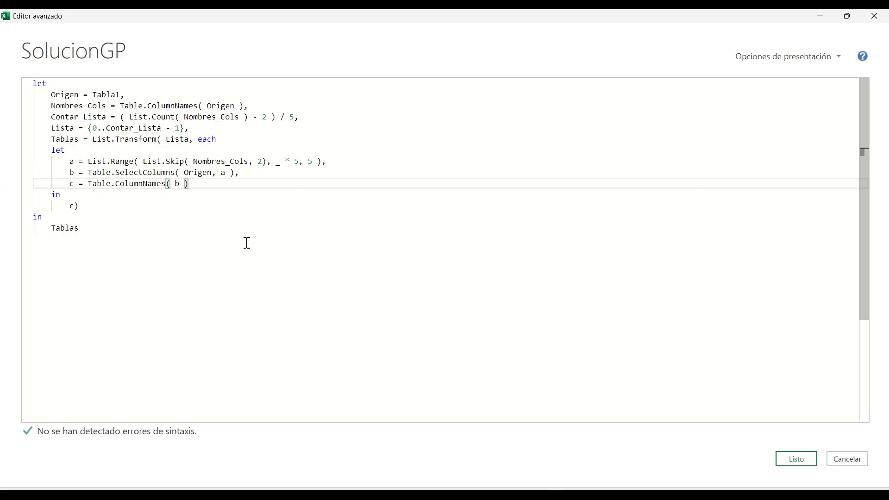
text({)
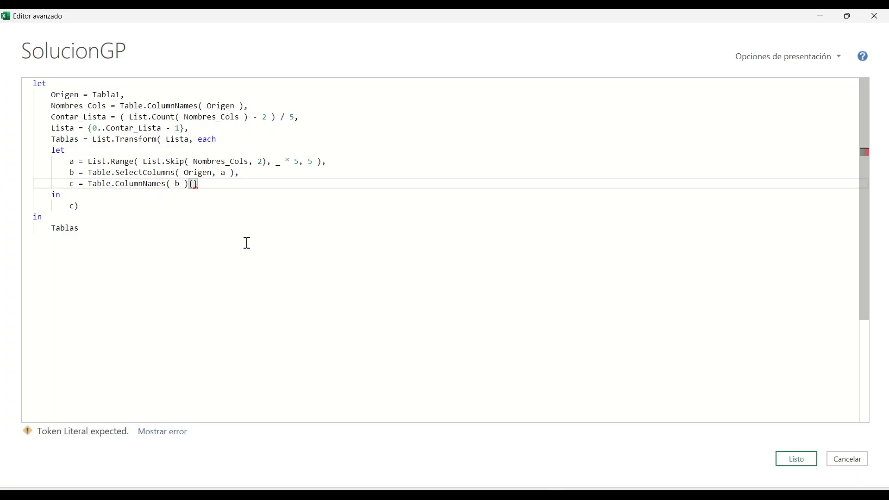
text(0)
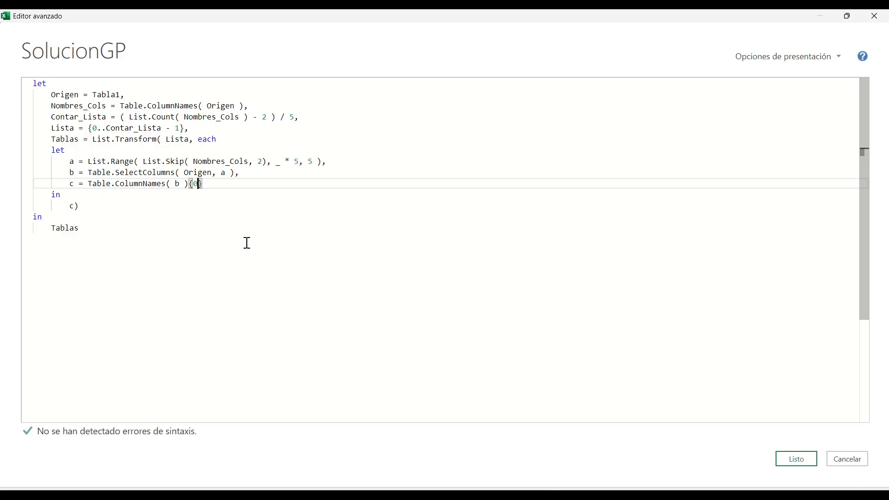
click(218, 235)
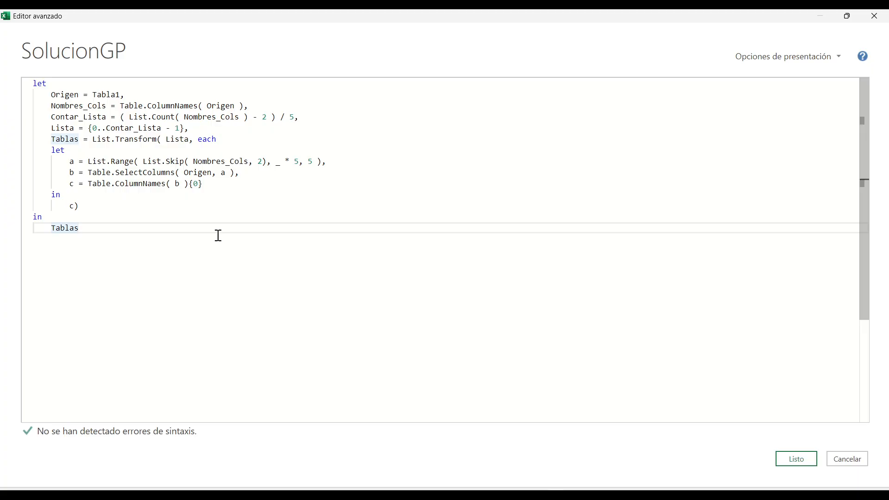
click(794, 460)
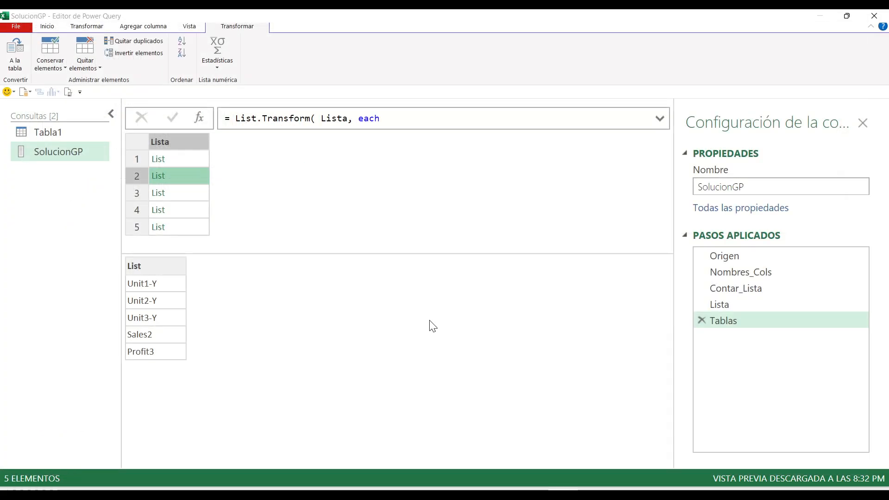
Examine each column name in the Tablas step's list, checking the variant letter at its end.
click(188, 160)
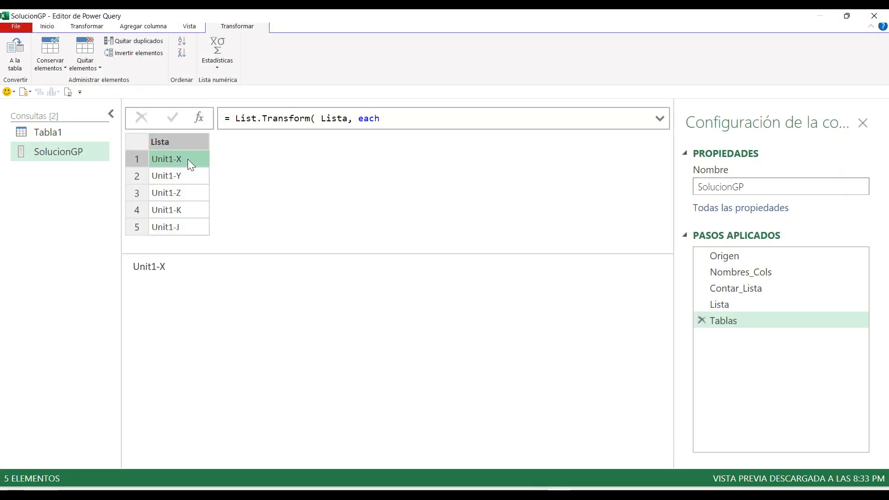
click(195, 180)
click(195, 198)
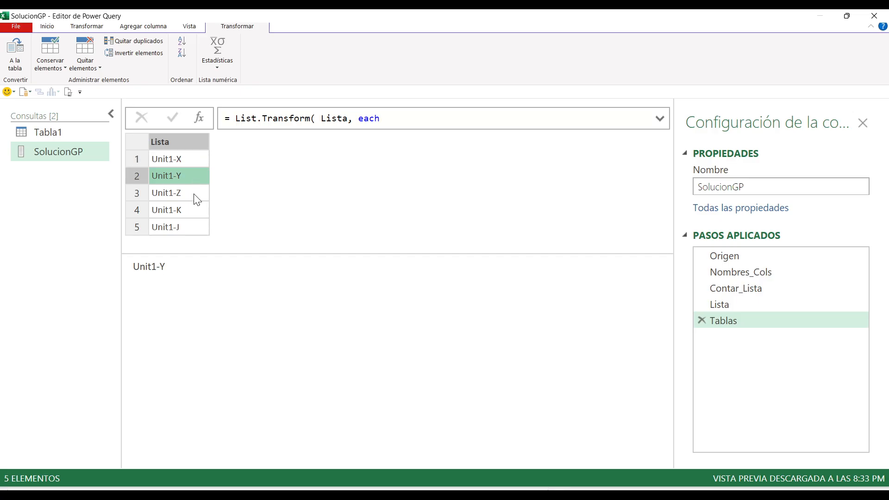
click(198, 210)
click(196, 227)
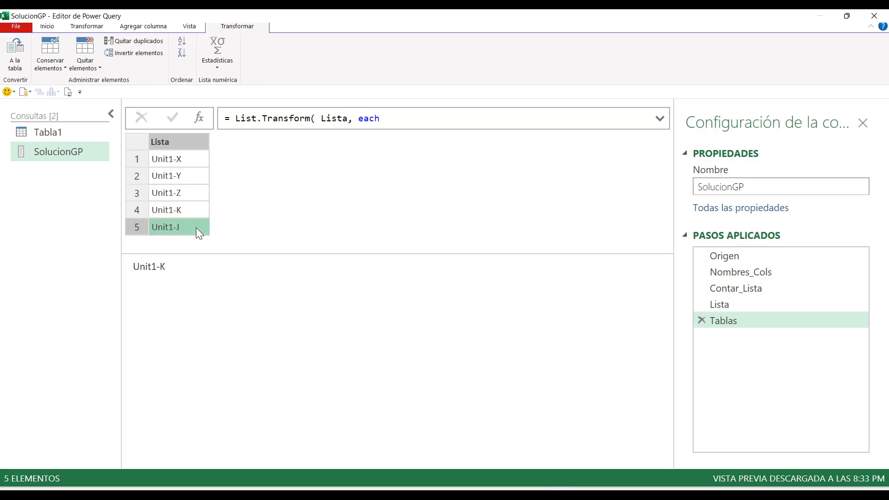
click(189, 164)
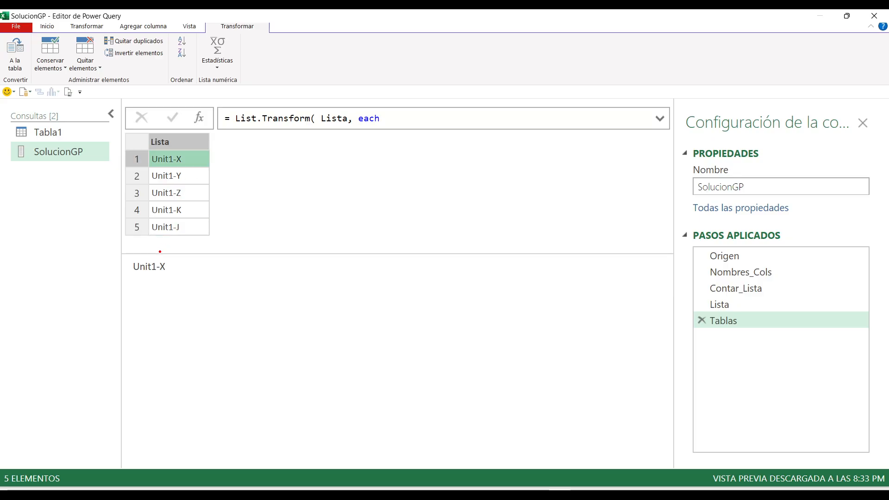
drag(154, 256, 166, 277)
key(e)
drag(156, 255, 171, 274)
key(Escape)
click(193, 176)
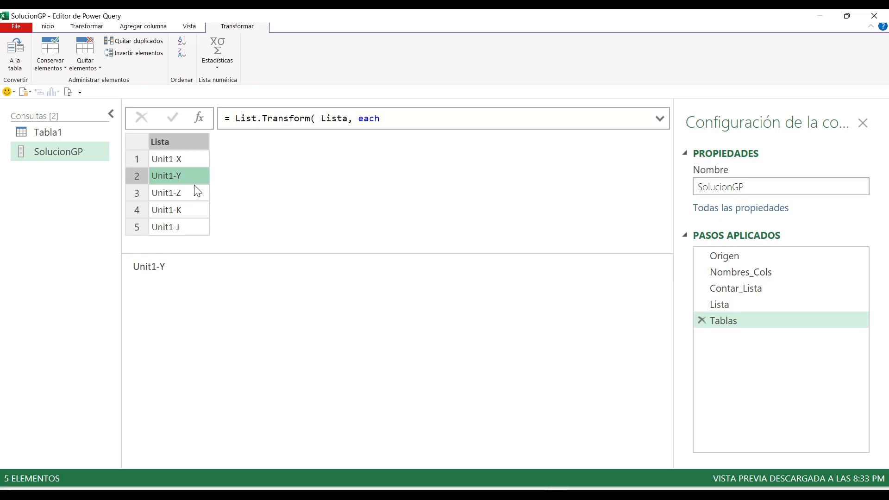
Review the M code of the nested let block and check the first column name in the Tablas step's list.
click(195, 191)
click(68, 92)
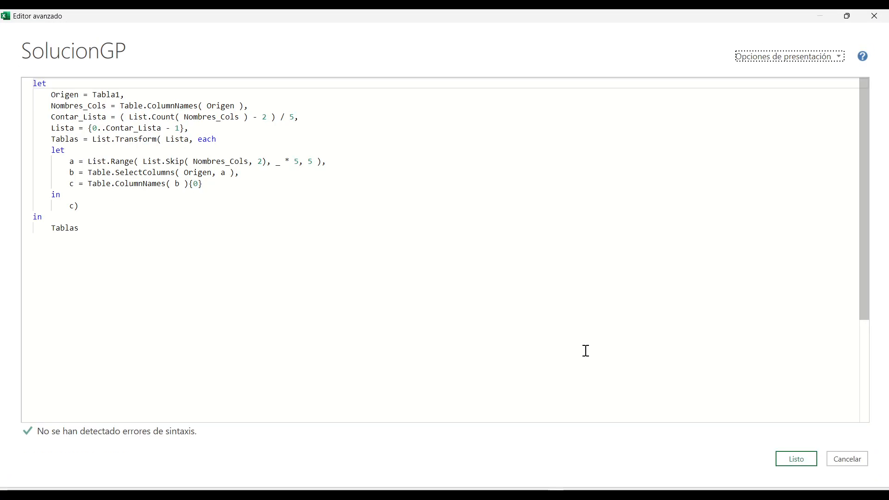
click(788, 462)
click(182, 163)
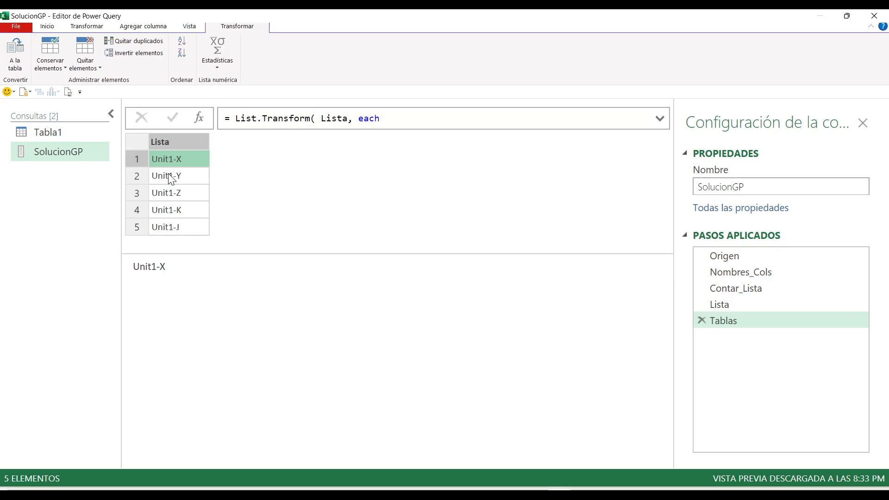
Reopen the M code and insert Text.Split( before Table.ColumnNames( b ){0} in variable c.
click(65, 95)
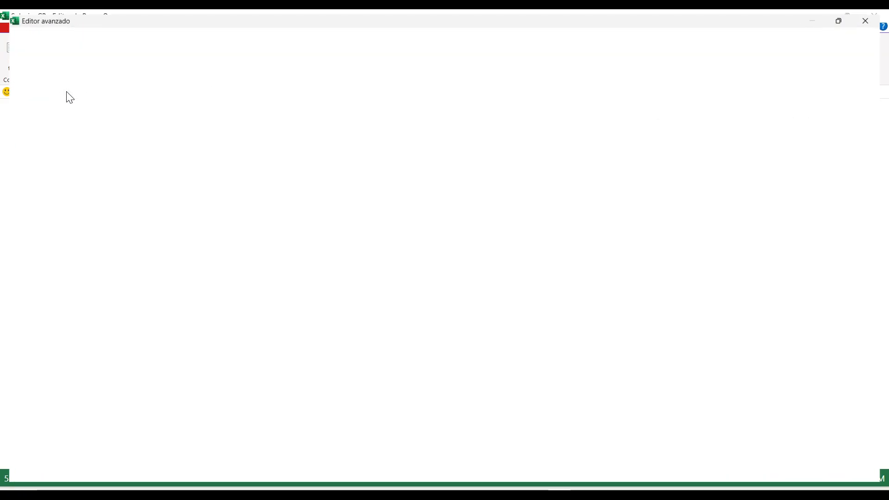
click(218, 186)
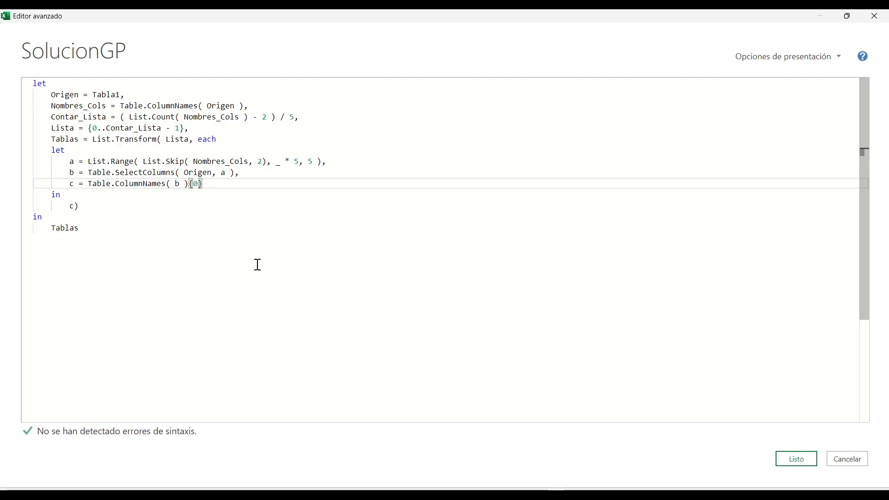
key(Left)
key(Left)
key(Left)
key(Left)
key(Left)
key(Left)
key(Left)
key(Left)
key(Left)
key(Left)
key(Left)
key(Left)
key(Left)
key(Left)
key(Left)
key(Left)
key(Left)
key(Left)
key(Left)
key(Left)
key(Left)
key(Left)
key(Left)
text(text)
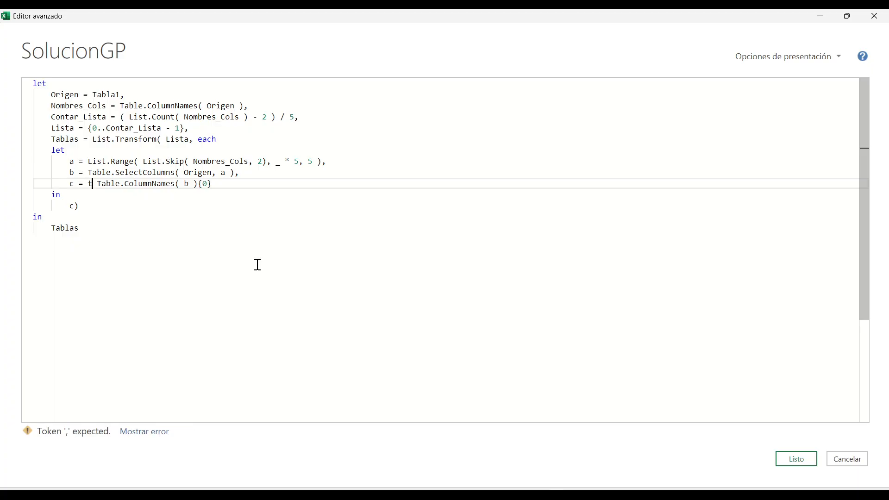
text(spl)
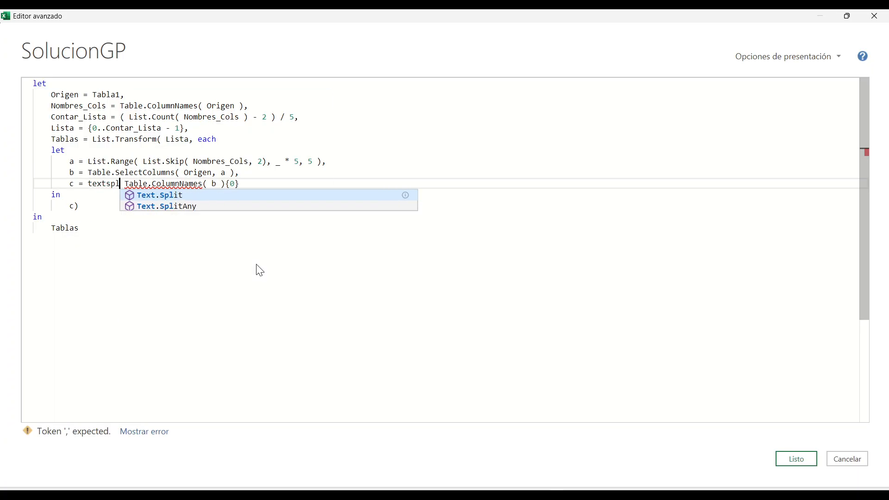
key(Tab)
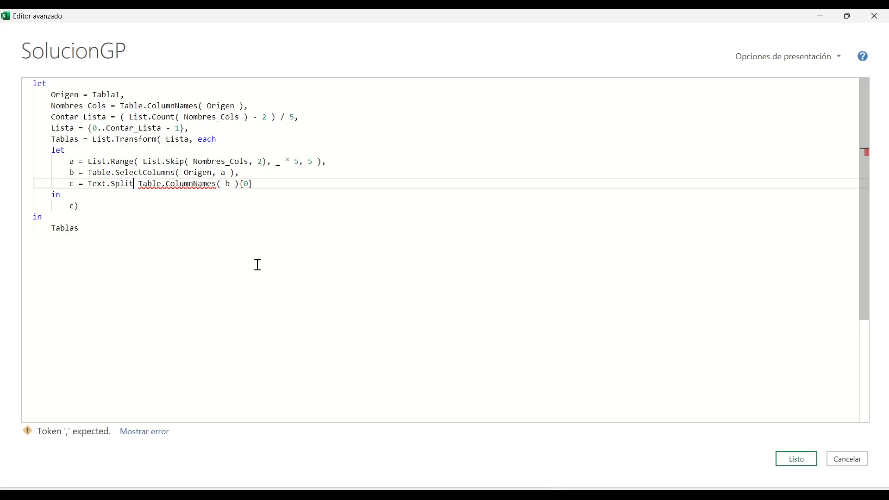
text(()
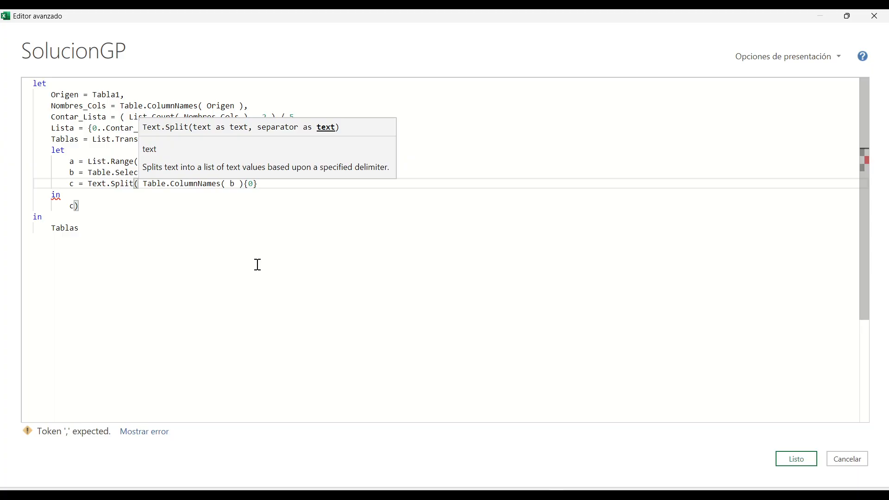
Complete the Text.Split call in variable c with "-" as the separator and apply the M code.
key(End)
text(, )
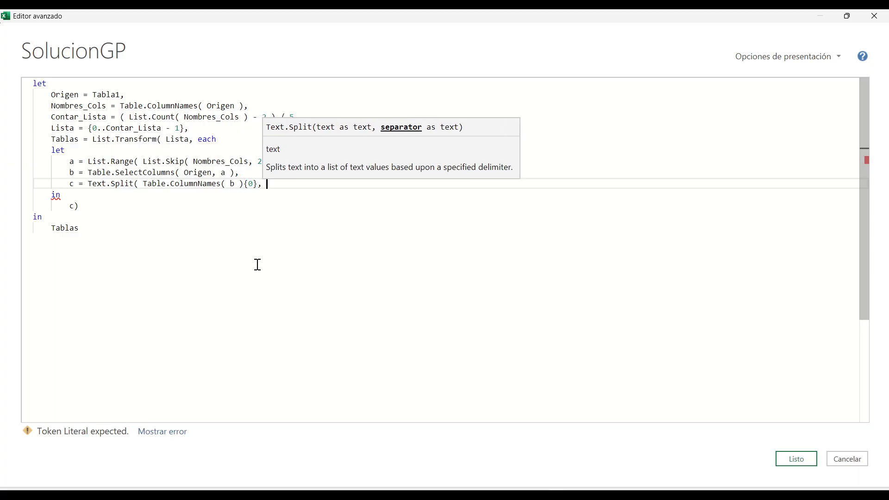
text("-)
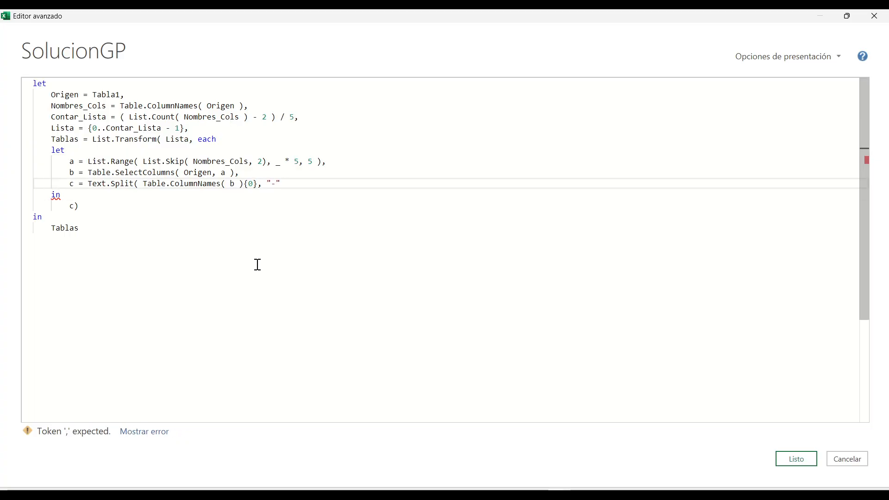
text(" ))
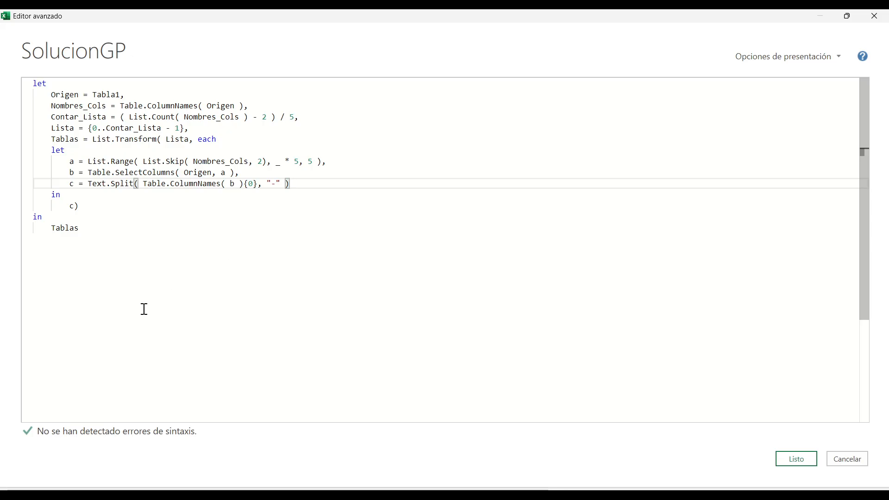
double_click(72, 206)
click(143, 232)
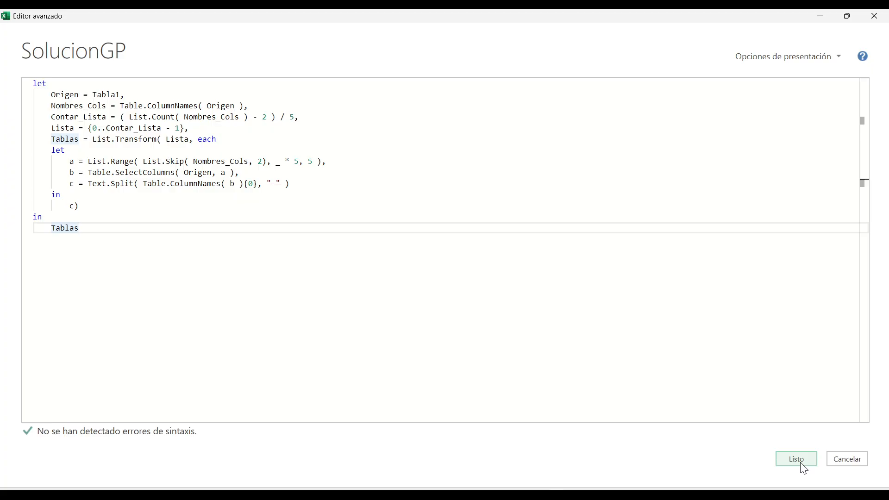
click(796, 459)
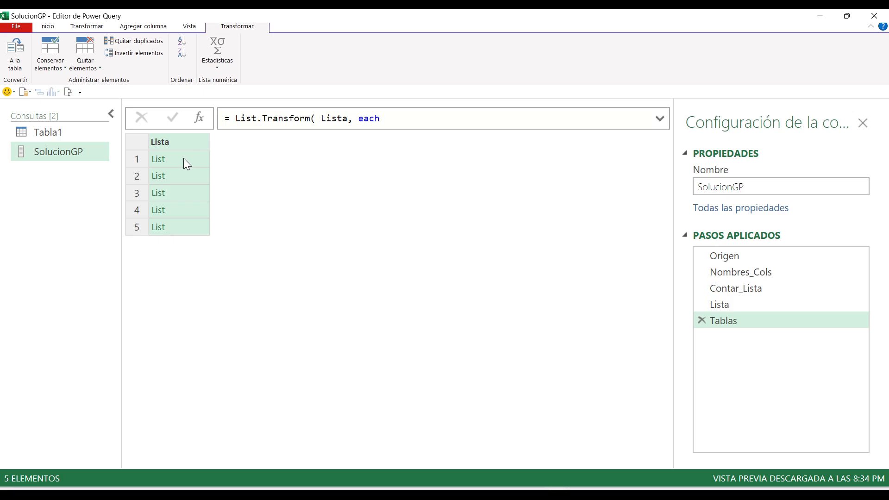
Examine each nested list of the Tablas step, checking the positions of the unit name and the variant letter.
click(183, 157)
click(181, 175)
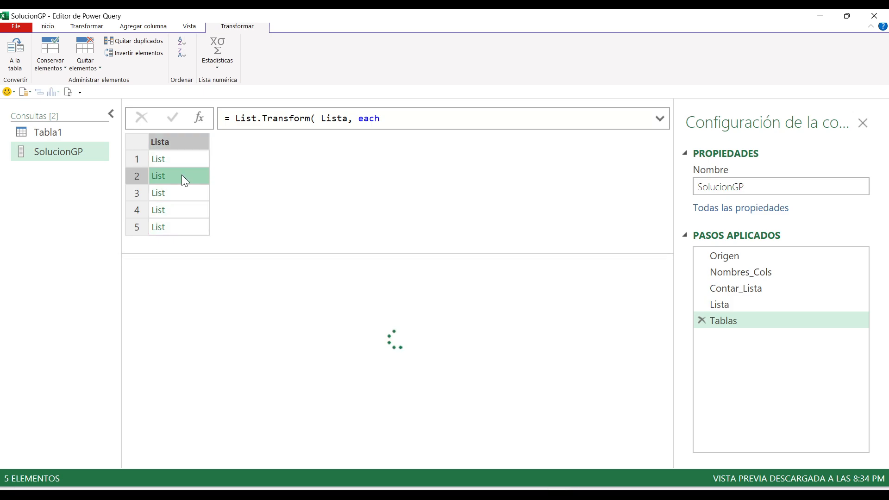
click(182, 192)
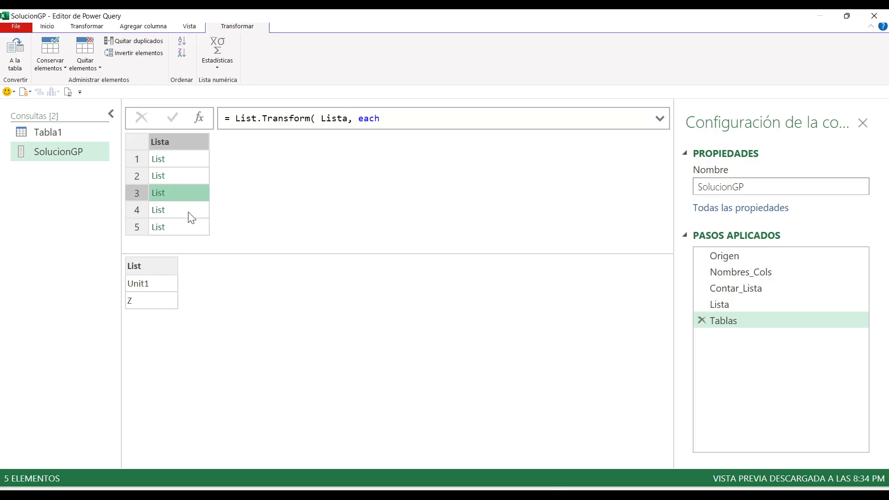
click(187, 211)
click(187, 229)
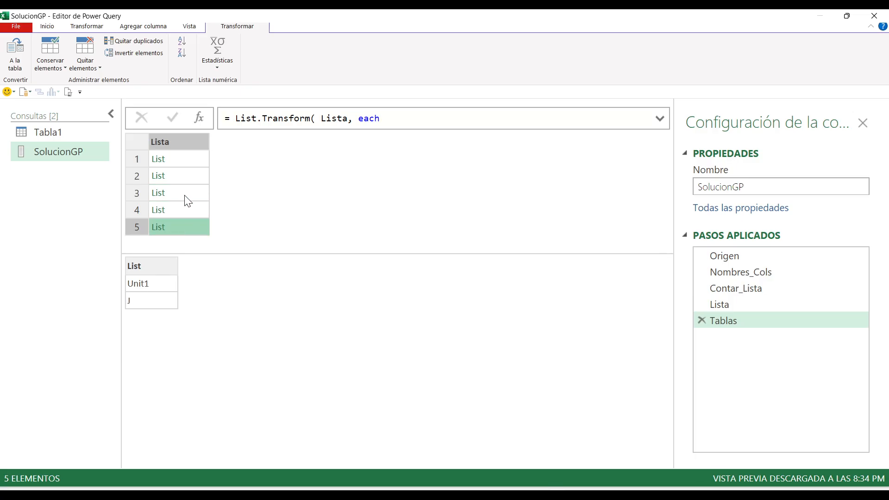
click(185, 165)
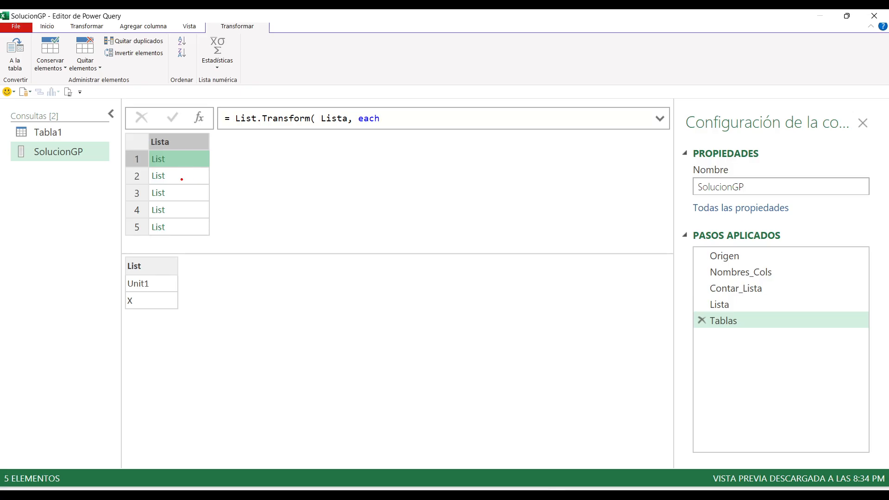
drag(118, 290, 143, 312)
click(182, 181)
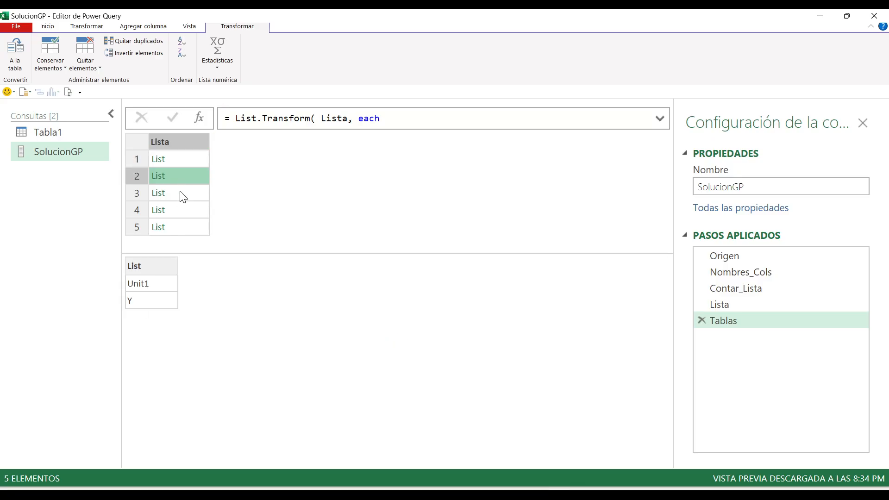
click(180, 191)
click(183, 209)
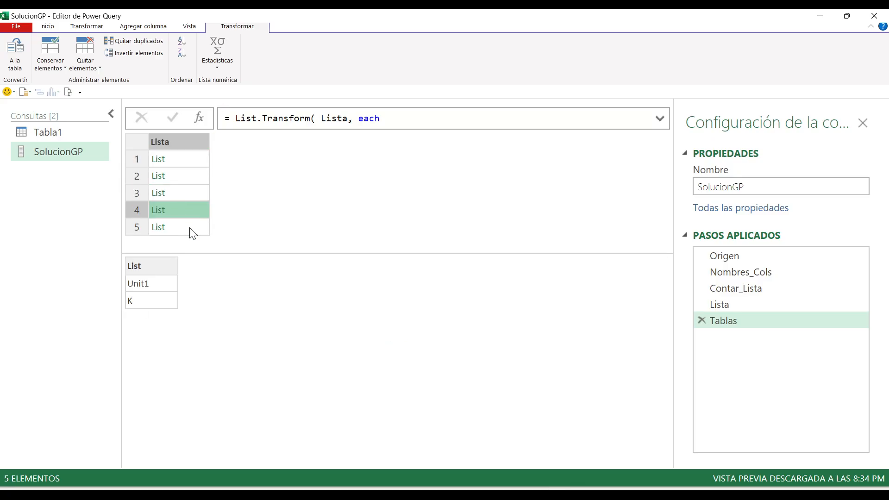
click(190, 227)
click(189, 160)
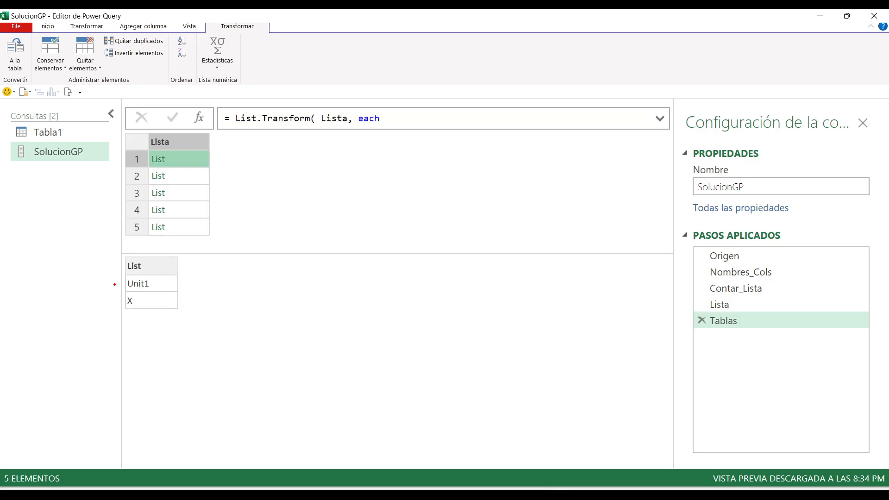
drag(118, 292, 143, 310)
drag(118, 275, 154, 292)
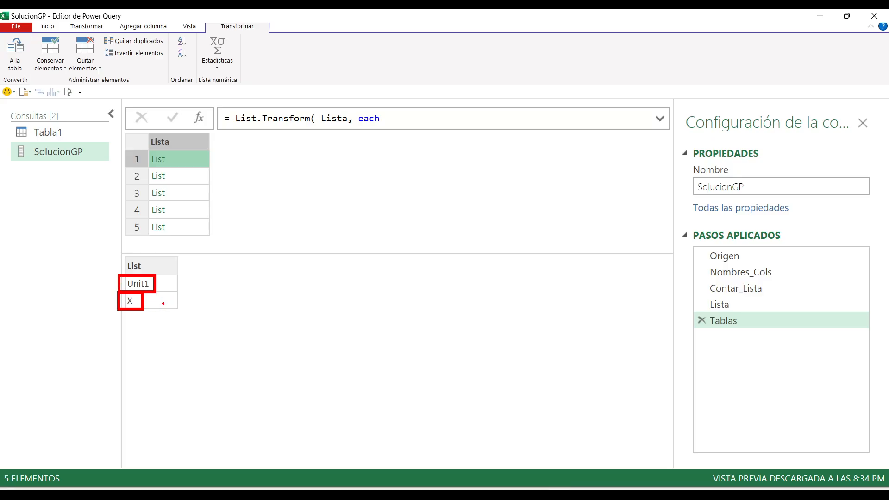
drag(155, 304, 168, 316)
key(Escape)
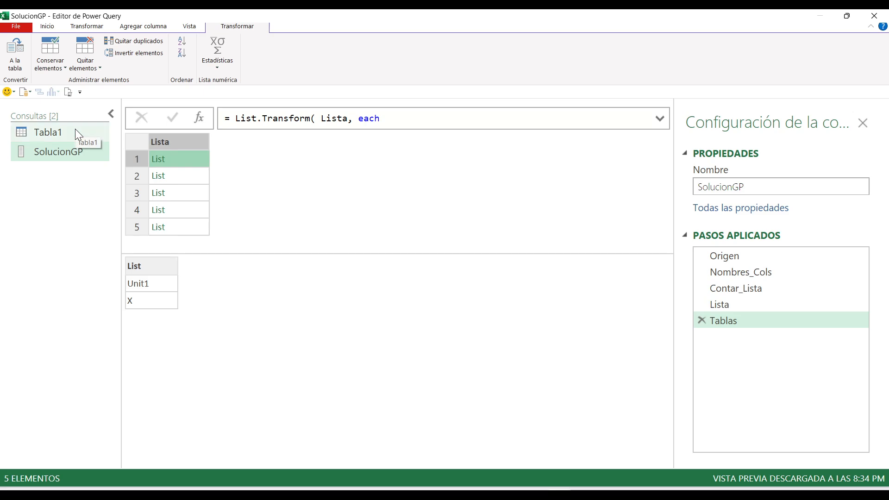
Reopen the M code, append {1} to the Text.Split expression in variable c to take the second item, and apply the code.
click(68, 92)
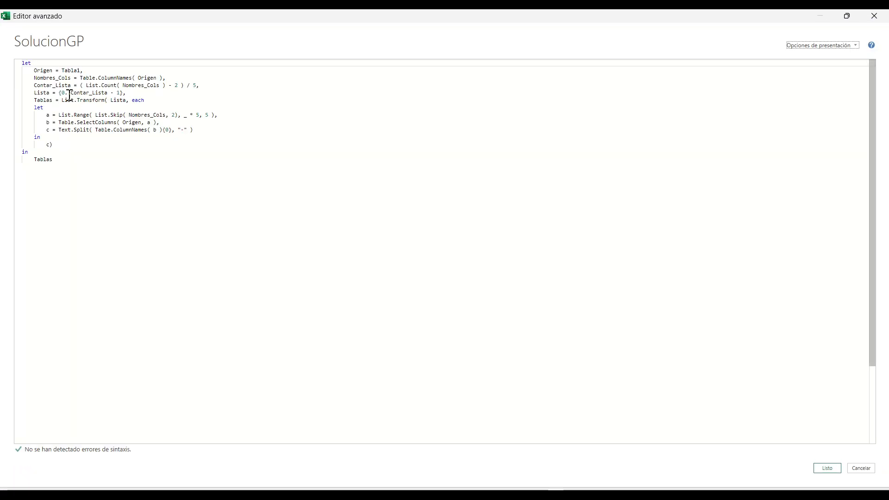
click(303, 184)
text({)
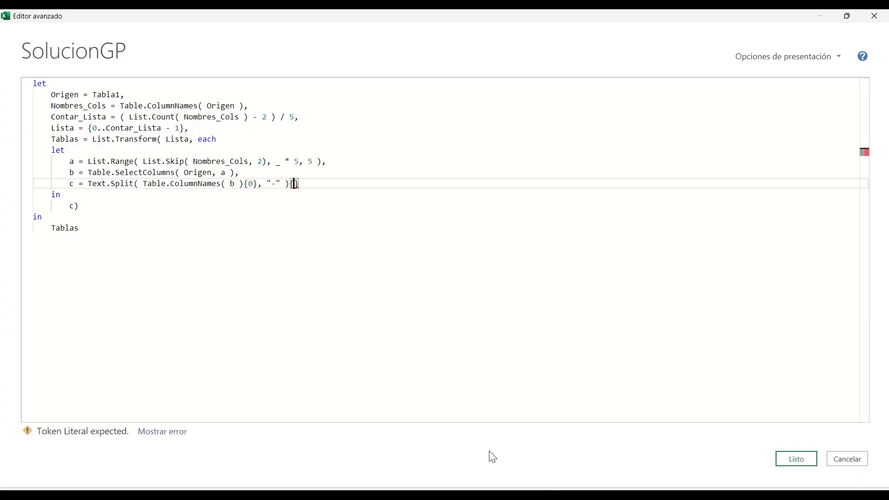
text(1)
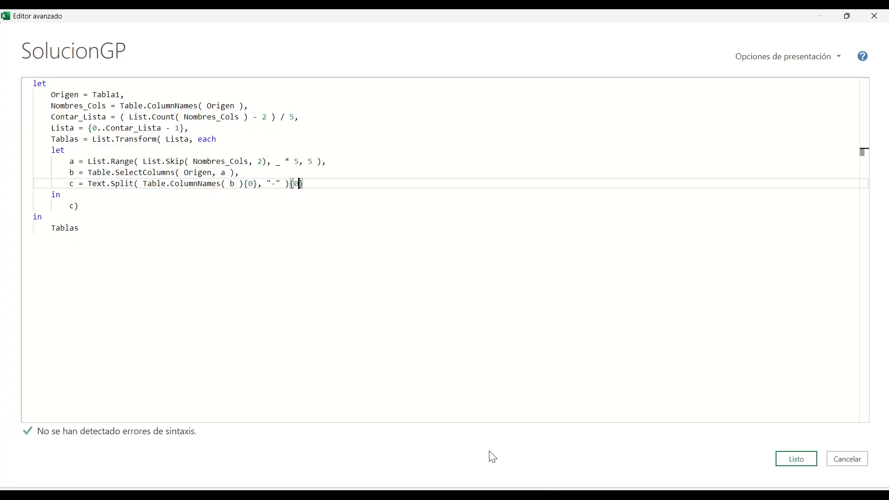
key(BackSpace)
text(1)
key(Right)
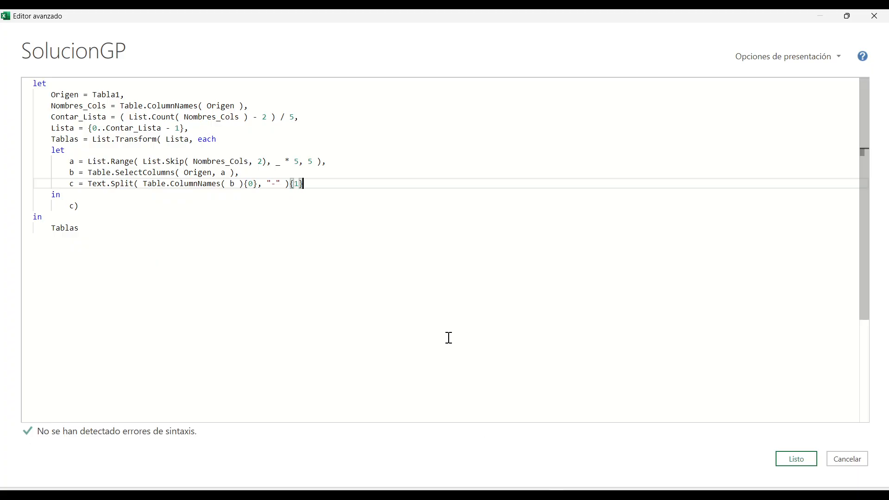
click(796, 460)
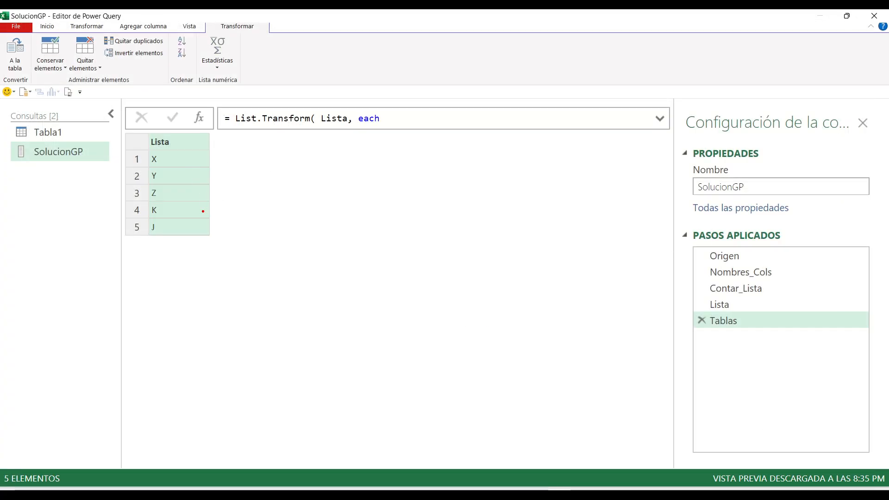
mouse_move(137, 143)
mouse_down()
mouse_move(185, 232)
mouse_move(182, 242)
mouse_up()
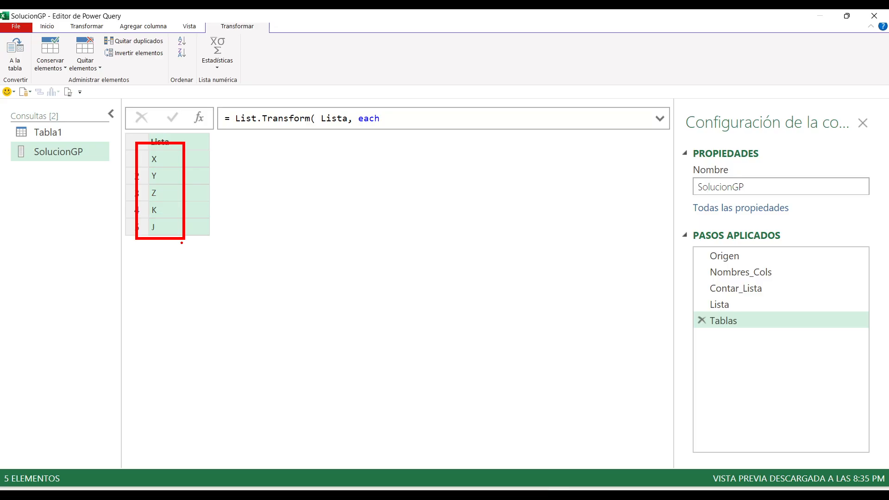
key(Escape)
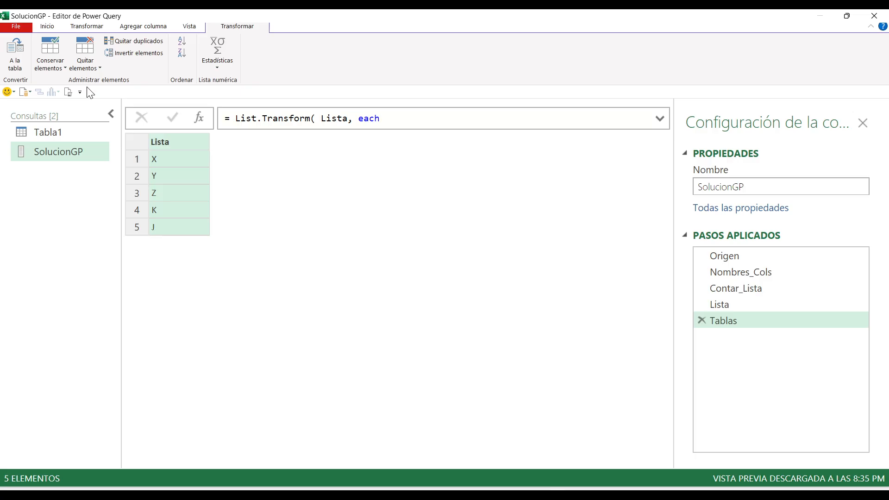
Reopen the M code and insert Table.AddColumn( before the Text.Split expression in variable c.
click(69, 93)
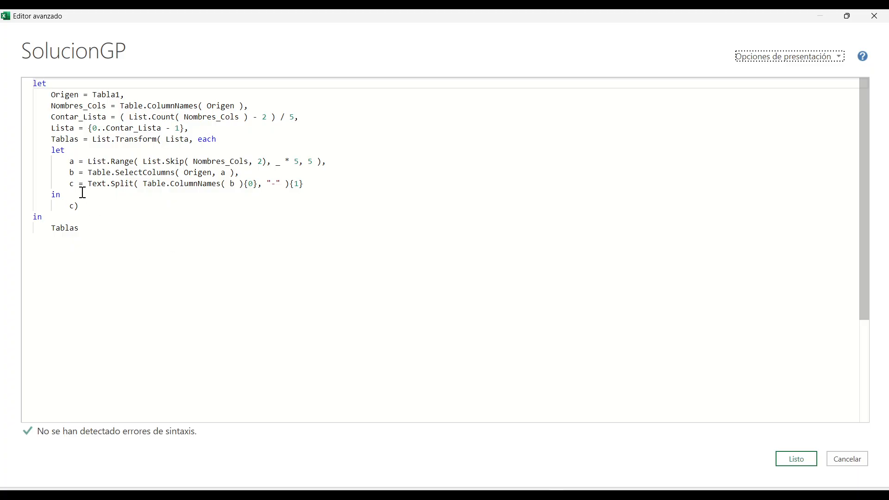
drag(61, 163, 85, 179)
key(Escape)
click(89, 184)
text(table)
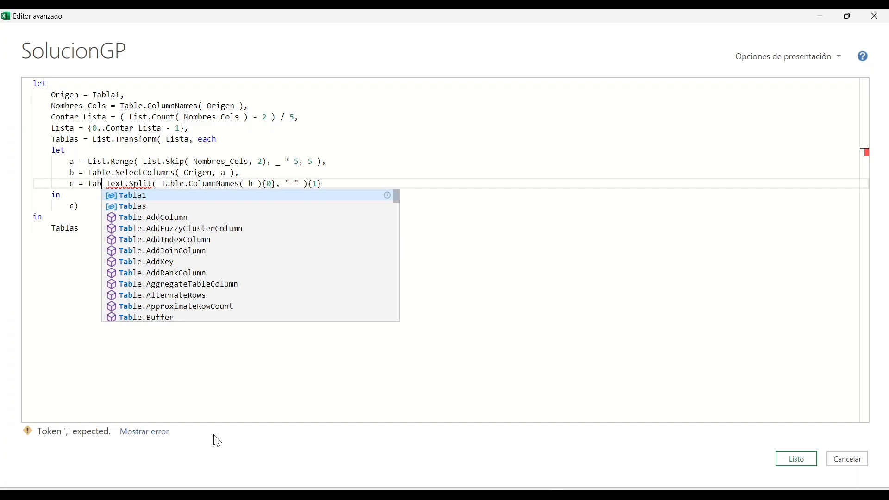
text(.ad)
key(Tab)
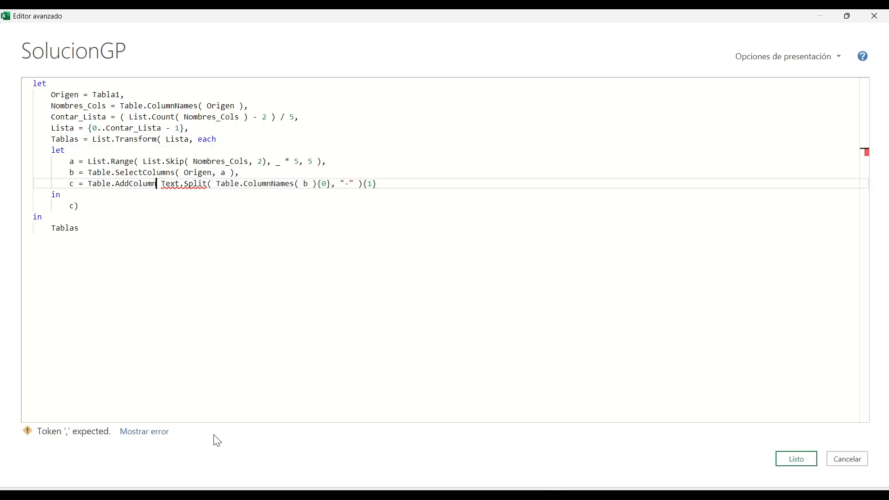
text(()
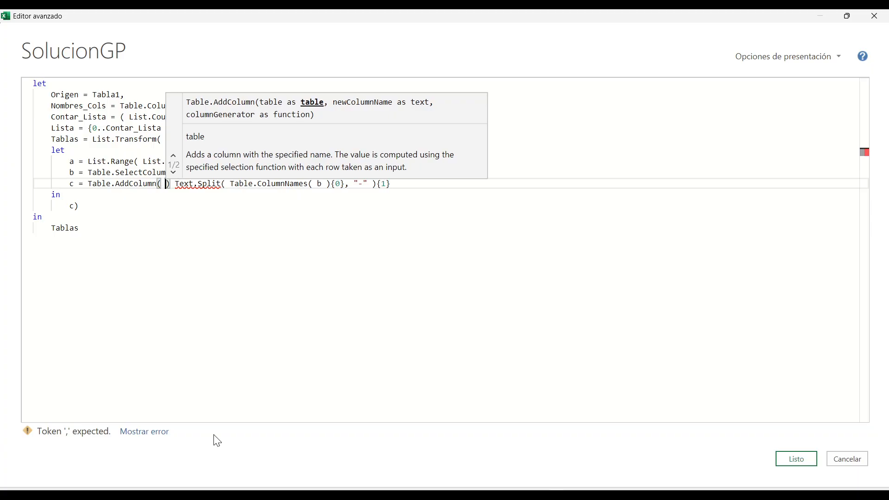
Enter b as the table and "v" as the new column name in the Table.AddColumn call of variable c.
text( b)
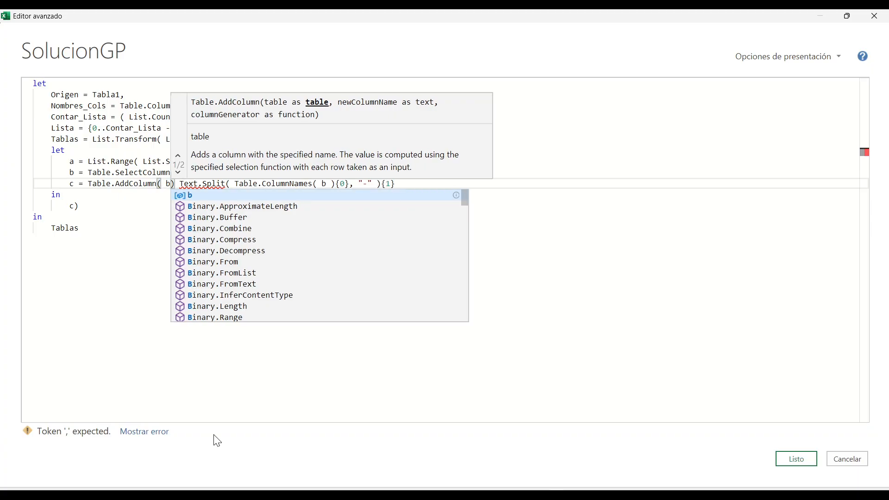
key(Delete)
text(,)
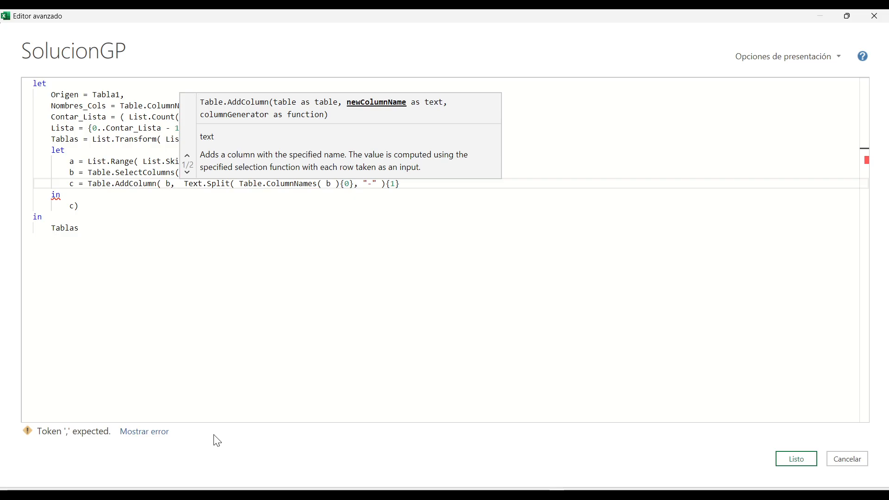
text( ")
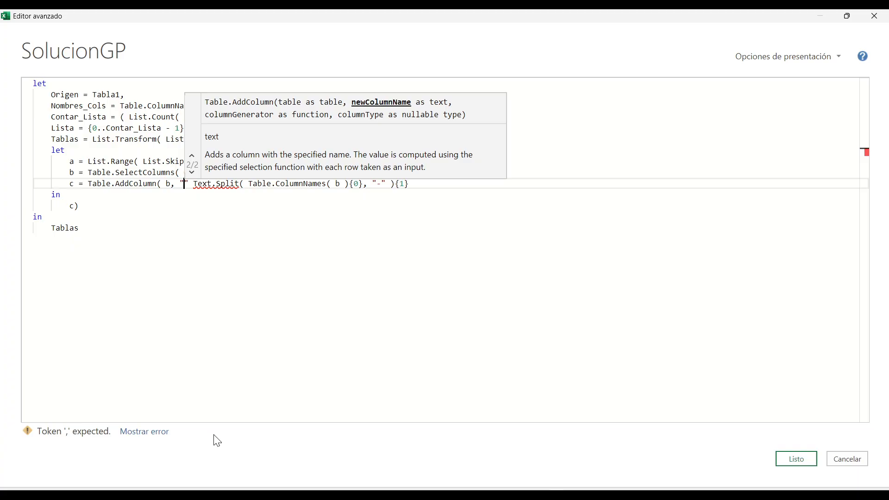
text(v",)
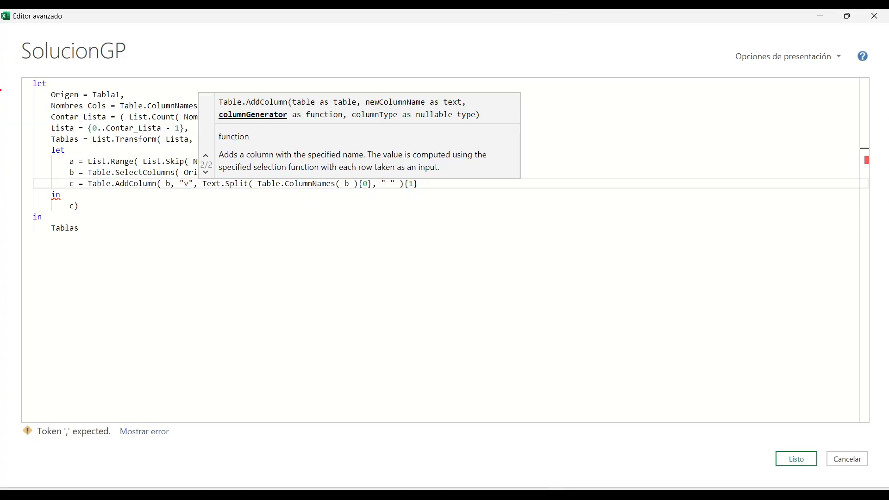
mouse_move(217, 107)
mouse_down()
mouse_move(221, 120)
mouse_move(346, 125)
mouse_move(342, 100)
mouse_up()
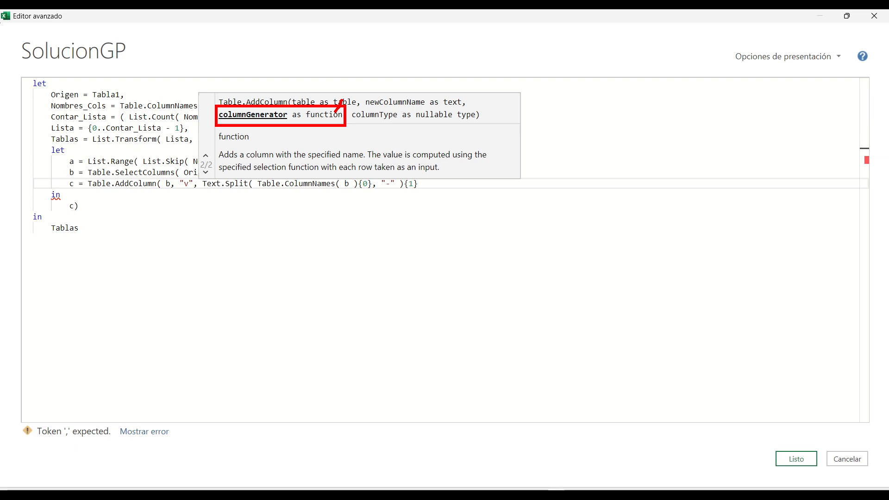
key(Escape)
Insert each before Text.Split in variable c, close the Table.AddColumn call with a parenthesis, and apply the M code.
click(424, 185)
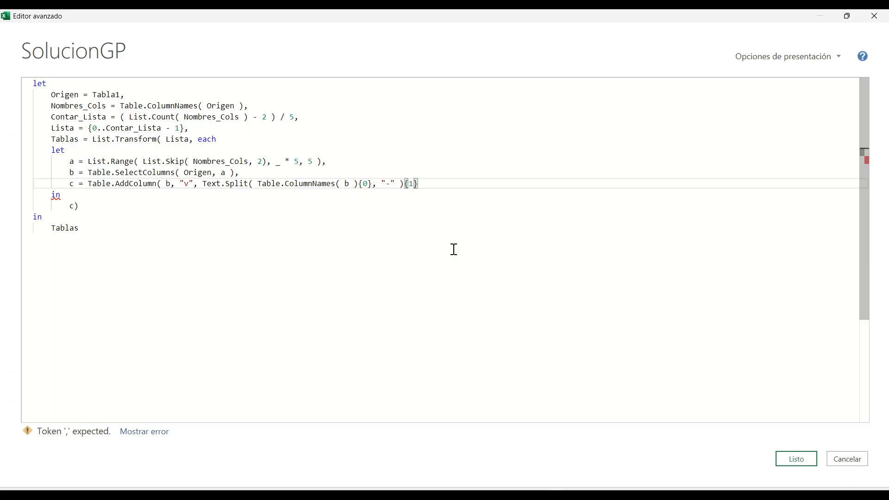
click(202, 184)
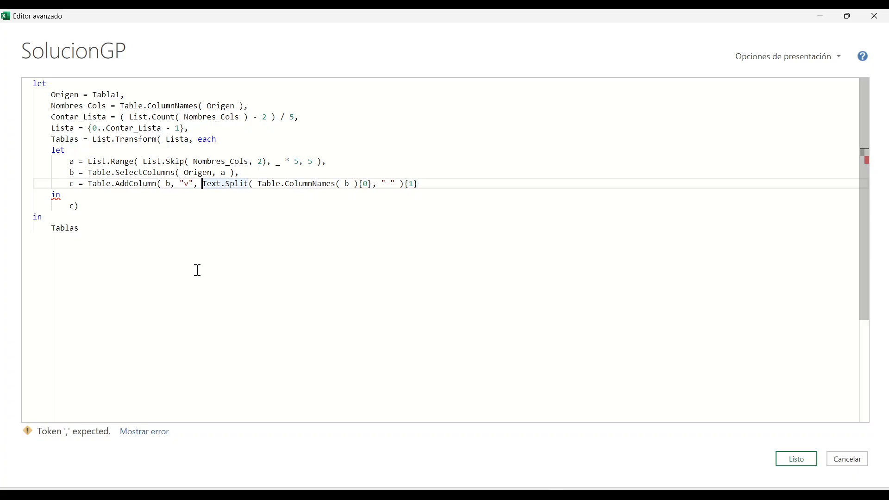
text(each)
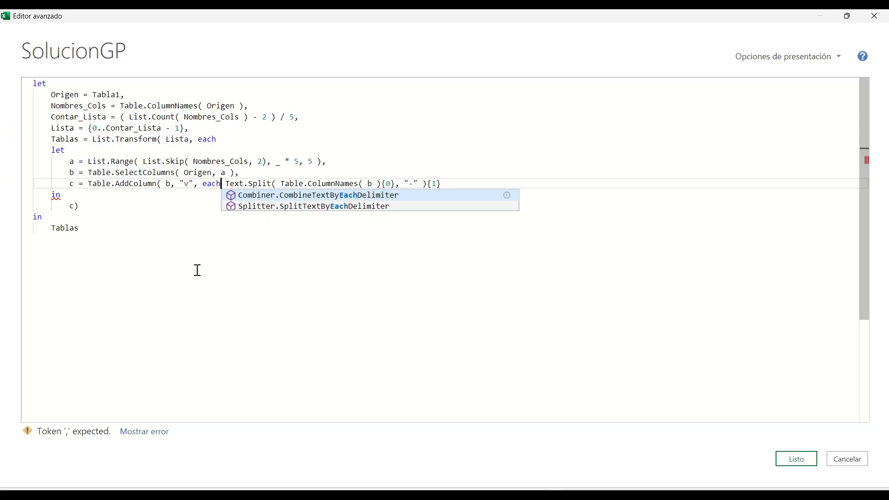
key(End)
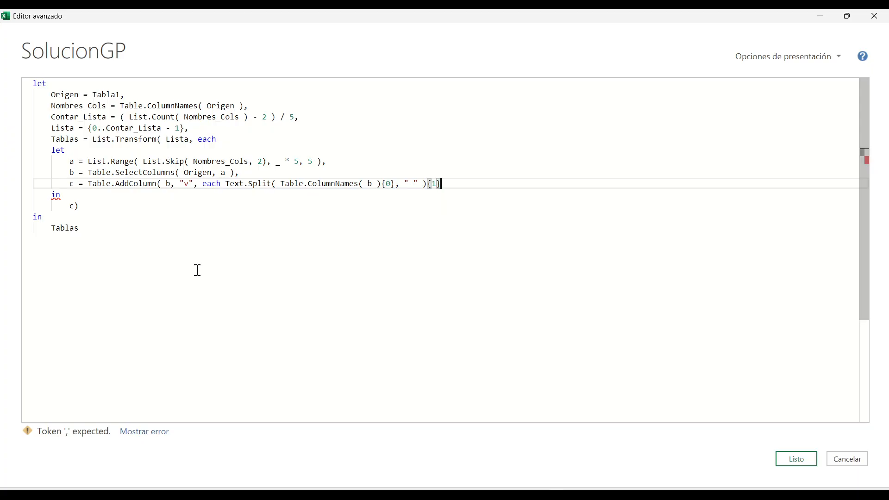
text())
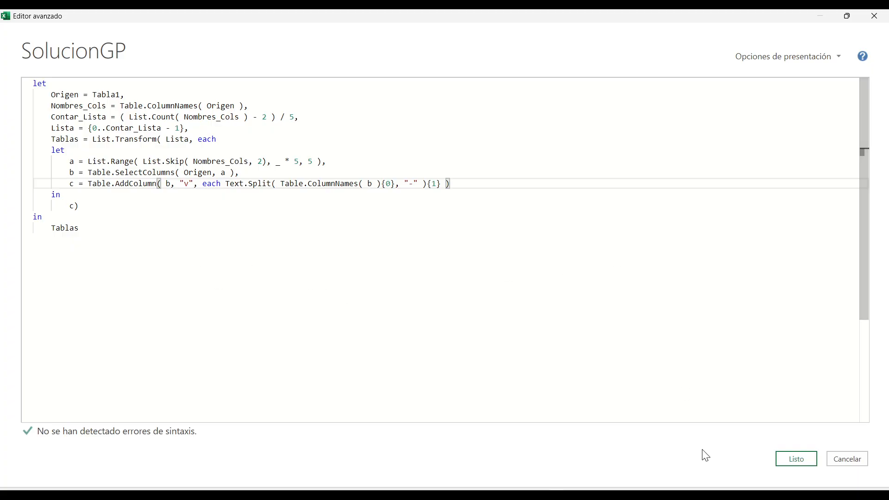
click(790, 460)
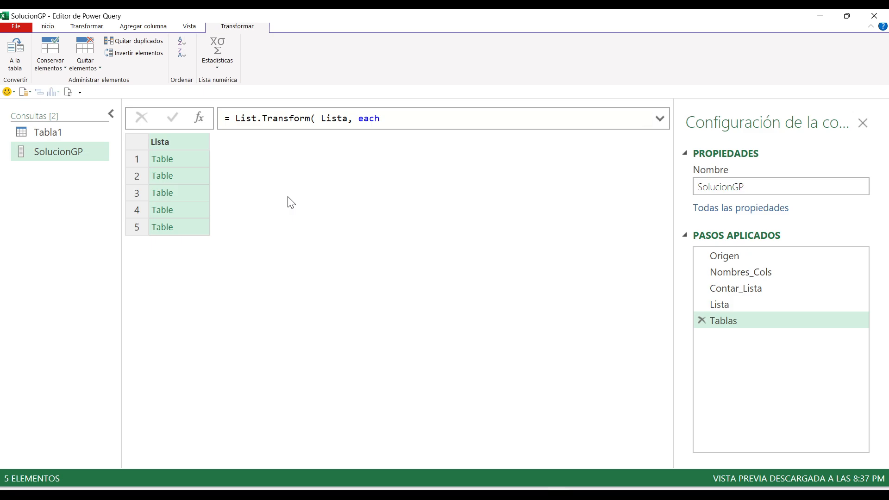
Examine the first, second and fifth nested tables of the Tablas step, checking the variant letter in column v.
click(190, 158)
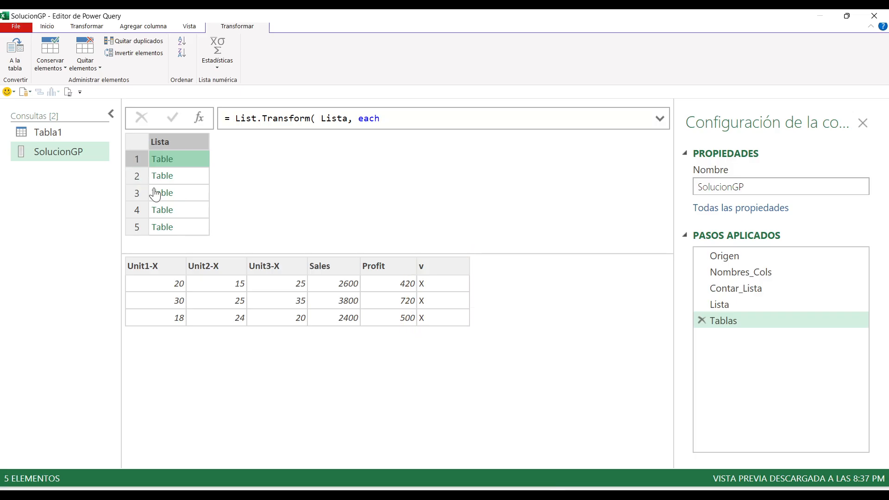
click(176, 177)
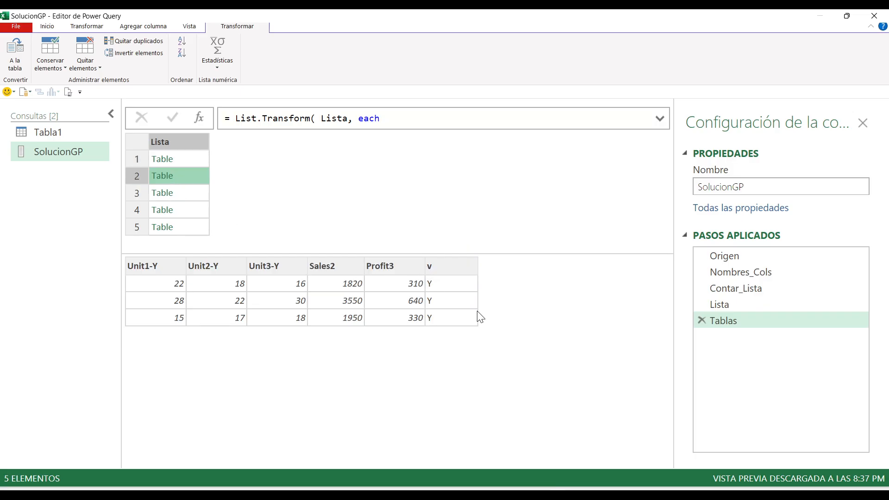
click(190, 227)
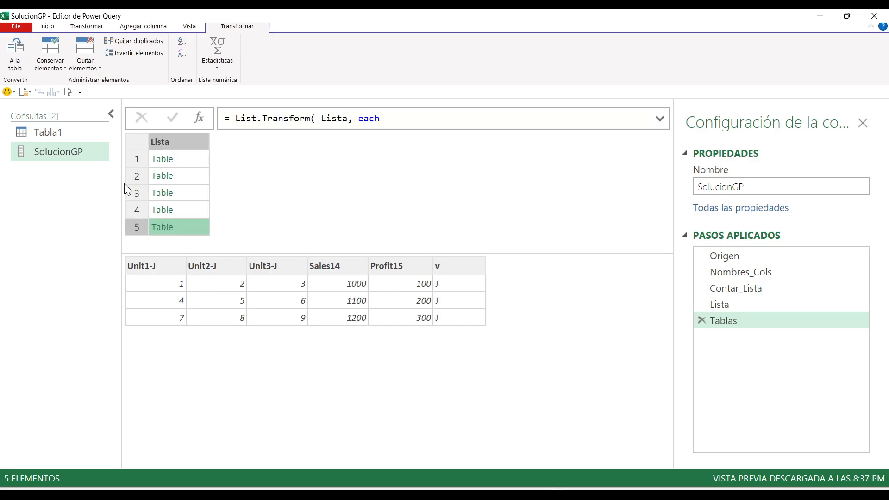
Reopen the M code, enlarge its text, and add a comma and a new line after variable c.
click(68, 92)
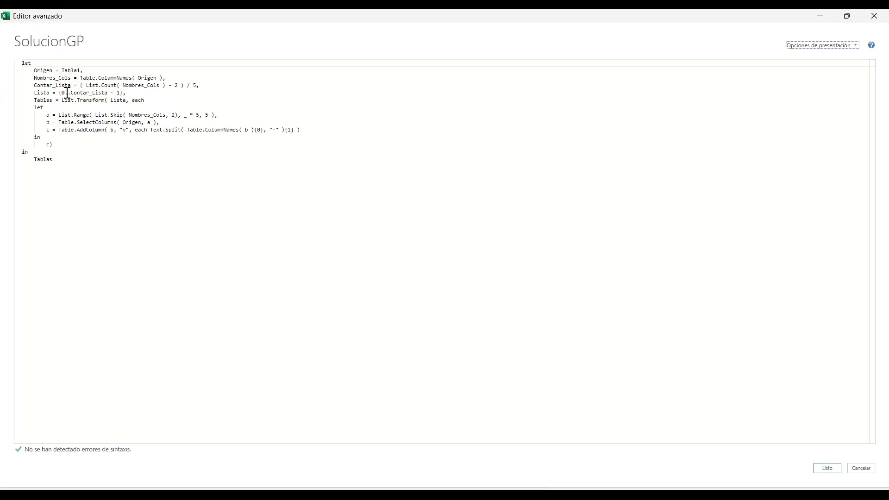
key(ctrl+shift+plus)
key(ctrl+shift+plus)
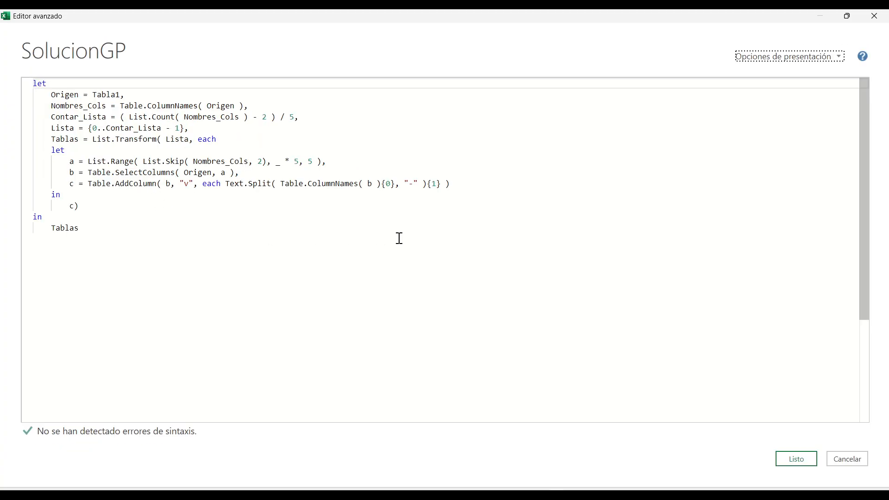
click(472, 183)
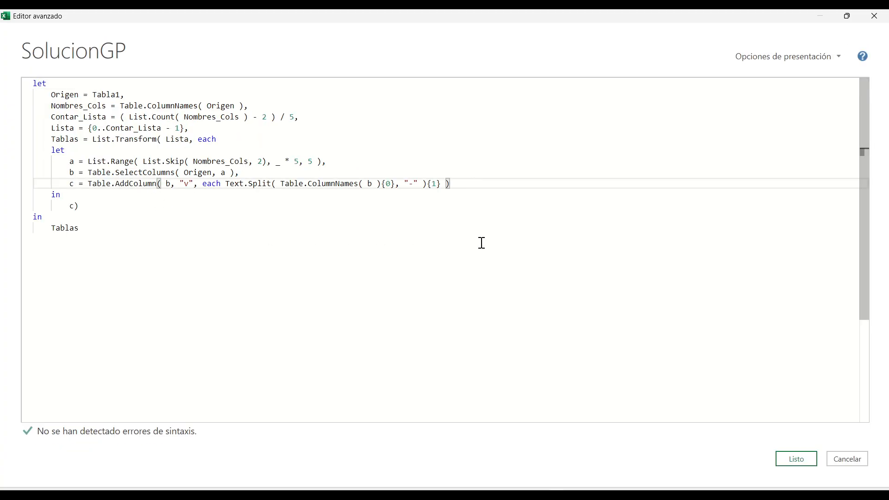
text(,)
key(Return)
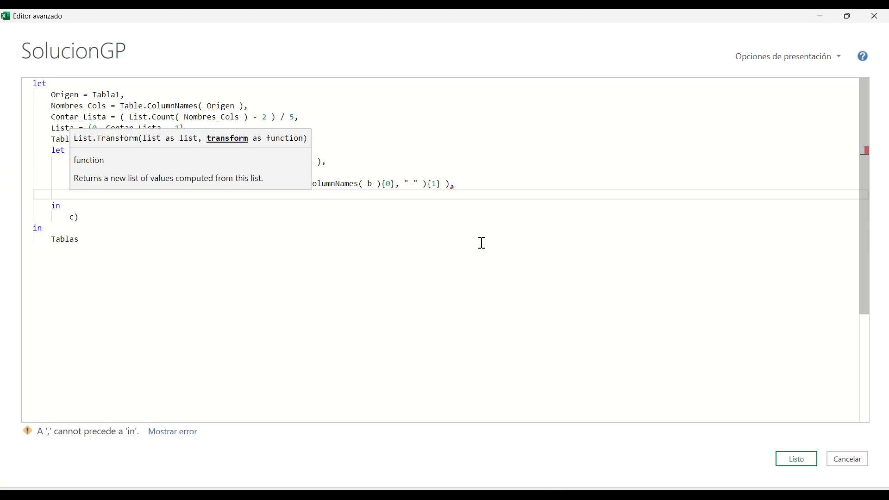
Write the inner step d = Table.AddColumn( c, "u", each _ ) below step c.
text(d =)
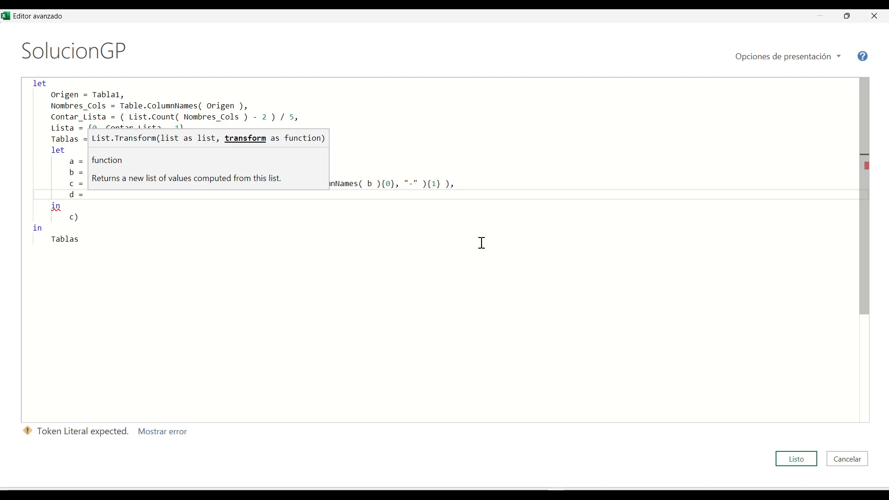
key(Escape)
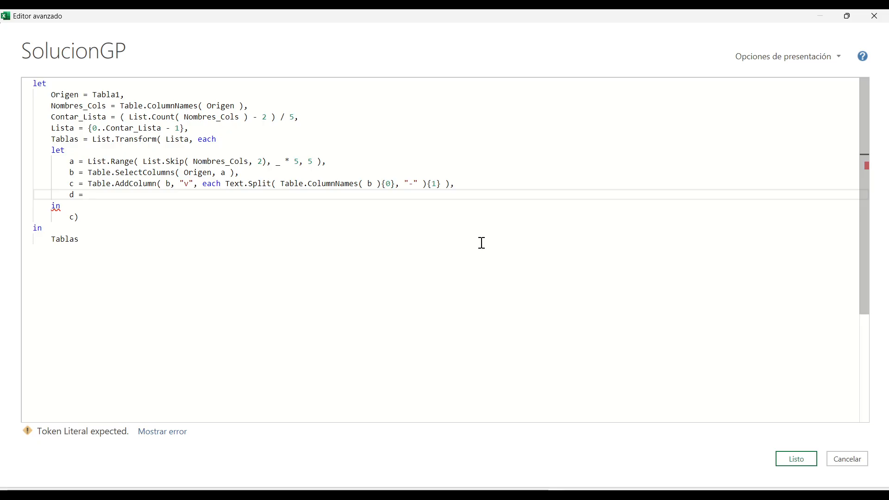
text(ta)
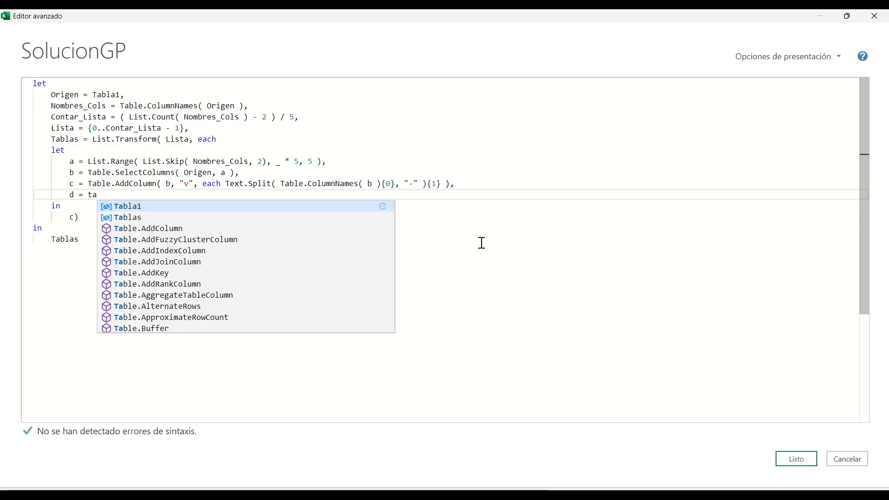
text(blea)
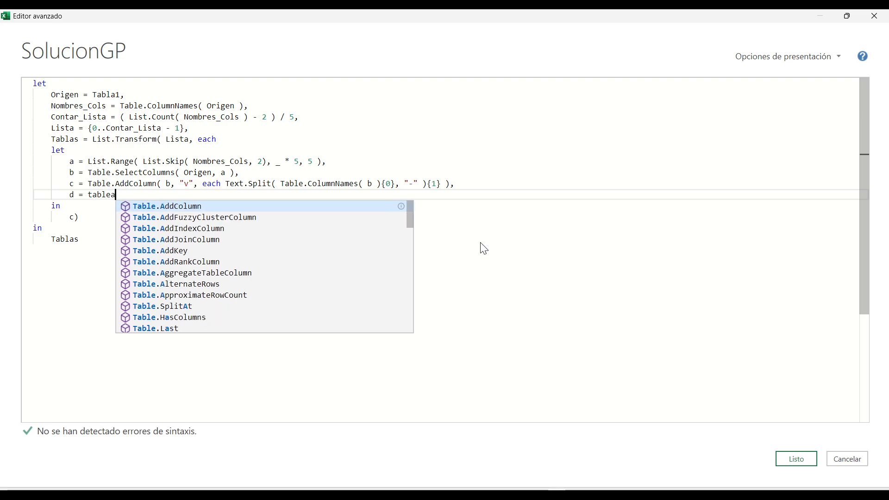
key(Tab)
text(()
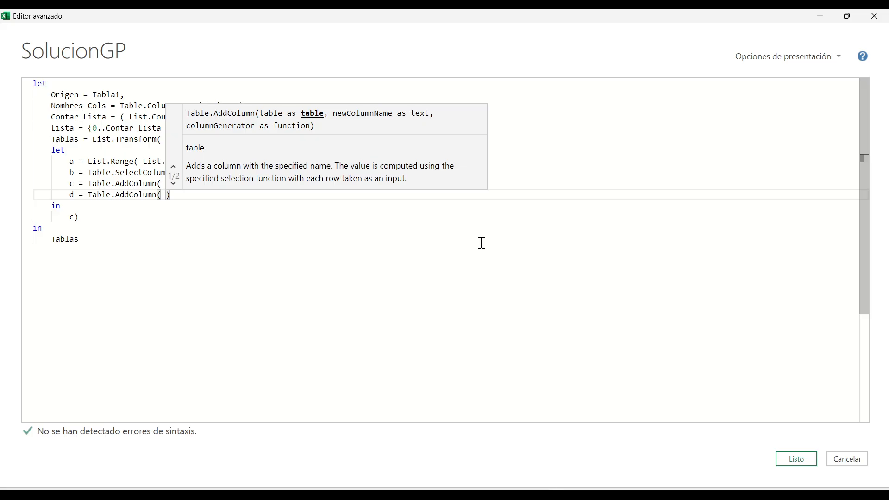
text(c,)
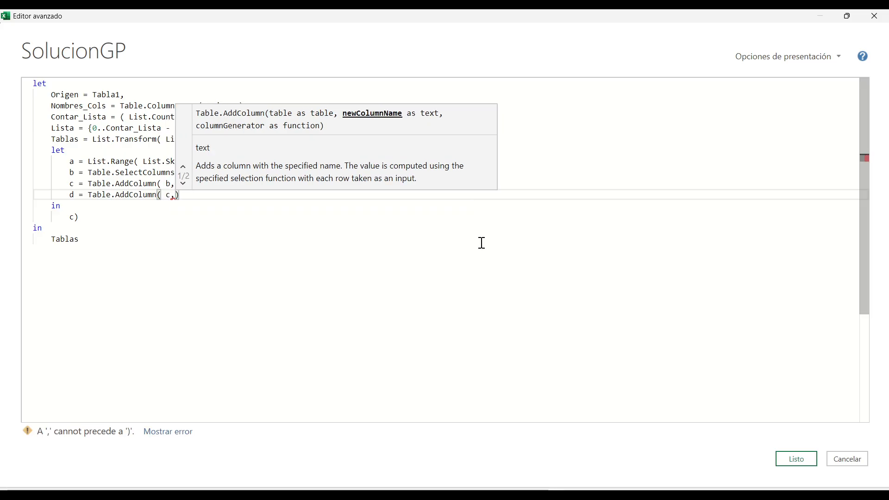
text( ")
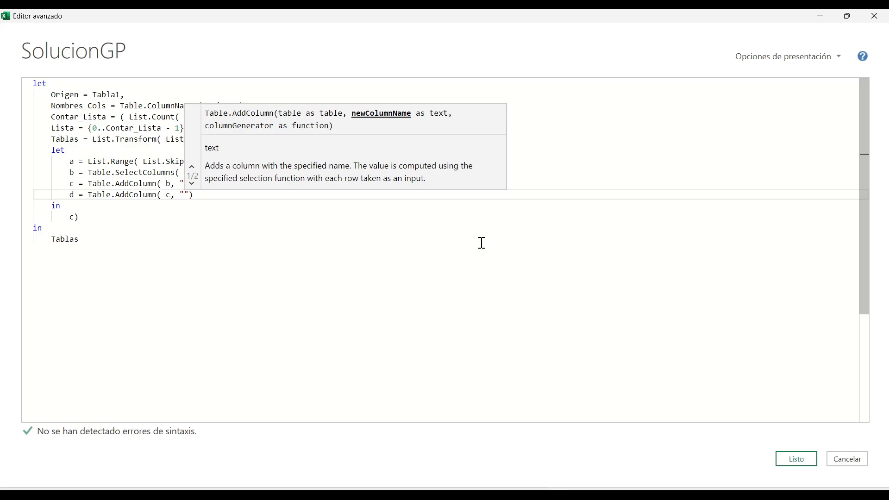
text(u",)
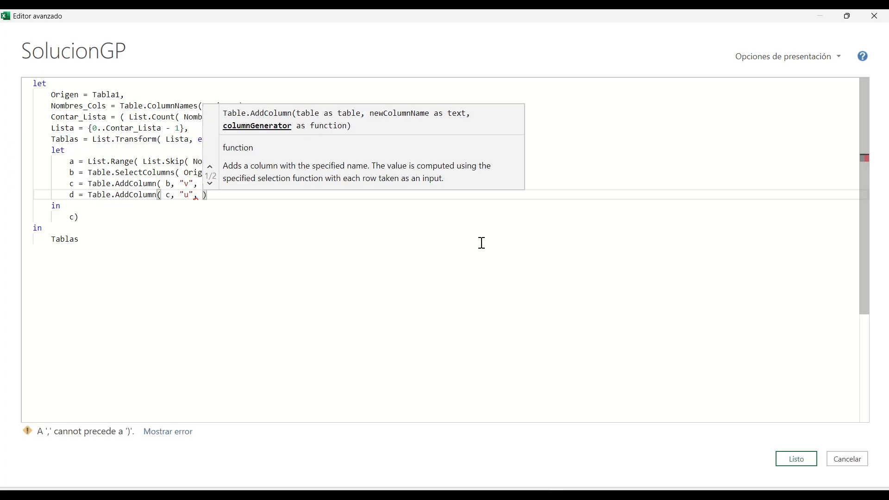
text( each)
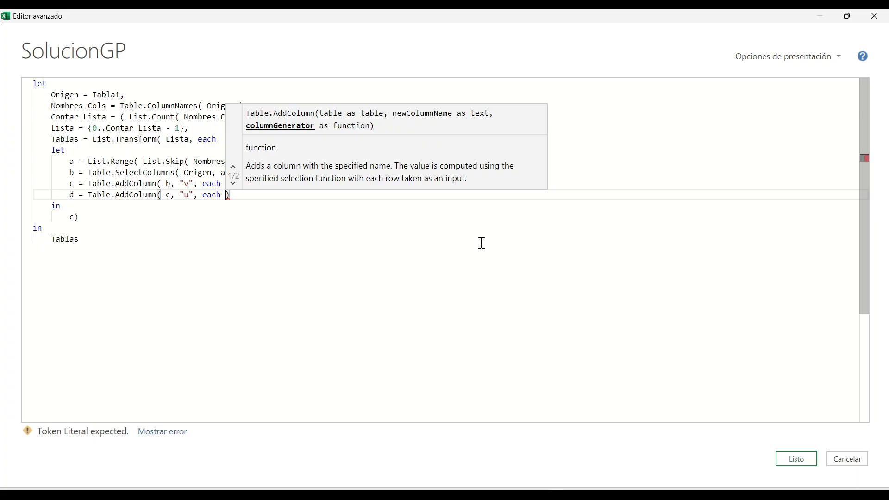
text(_)
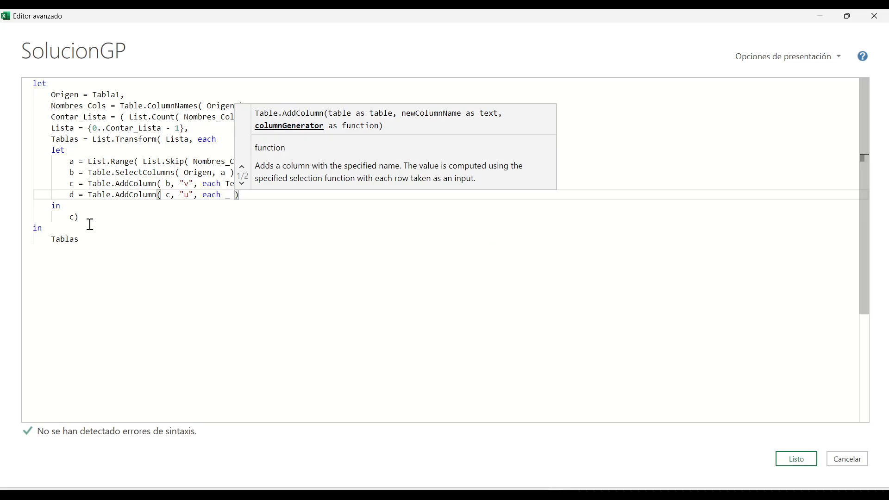
Make the inner let expression return d instead of c and apply the query code.
double_click(73, 217)
text(d)
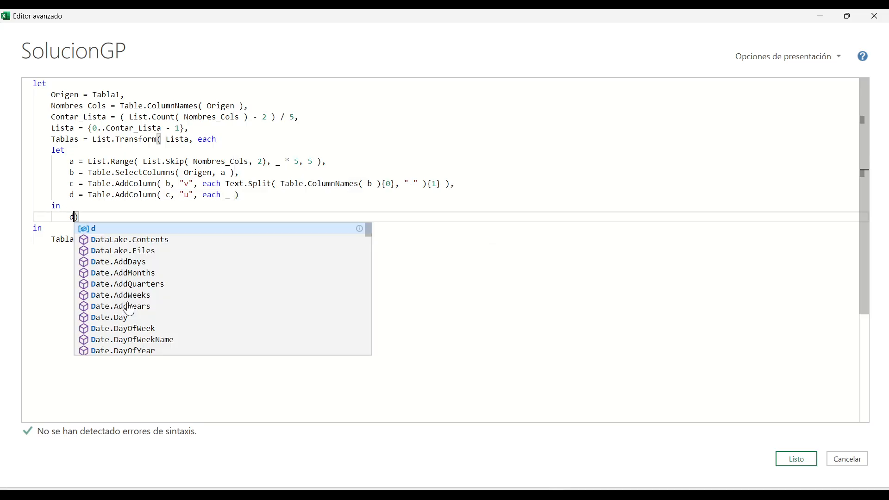
click(565, 284)
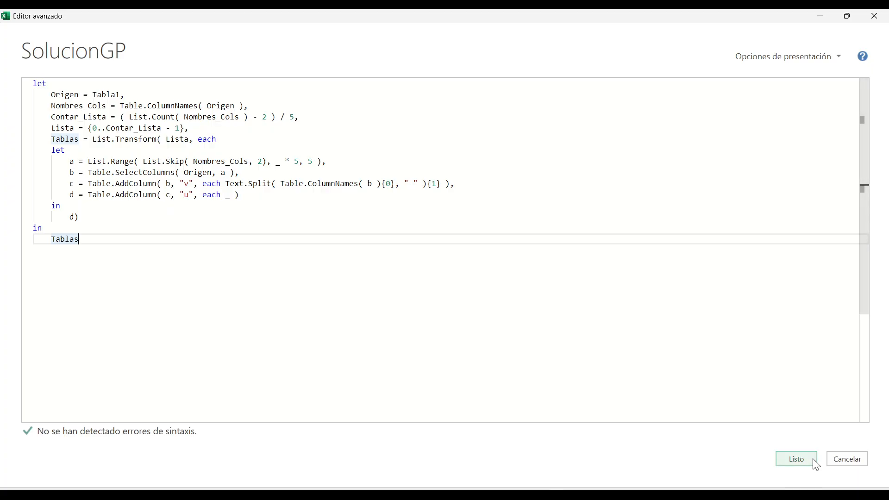
click(799, 458)
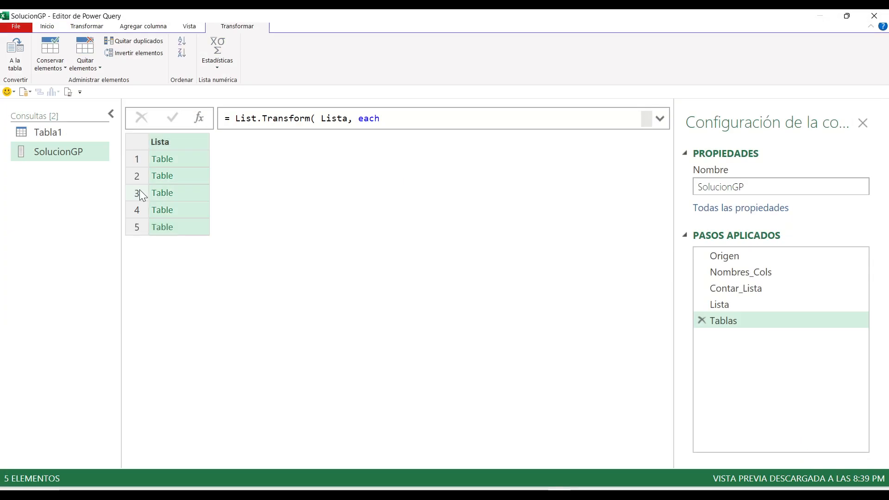
Drill into the first table of the Tablas list and preview the first row's record in column u.
click(193, 161)
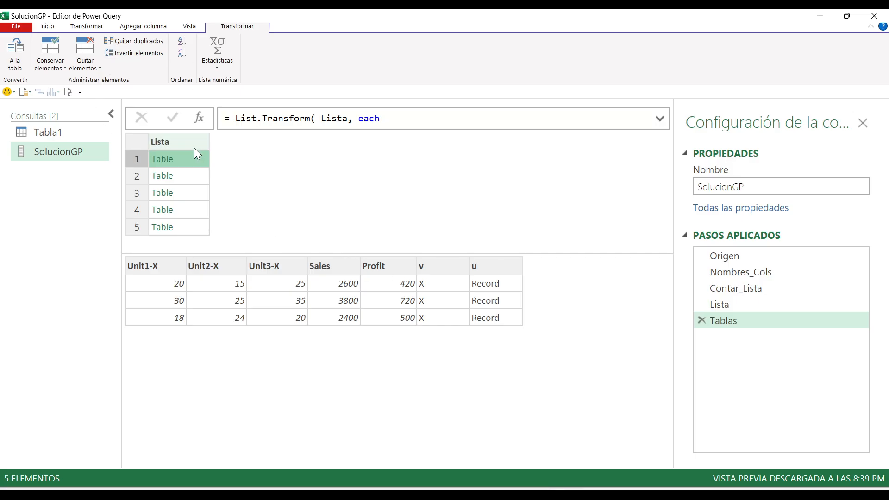
click(168, 160)
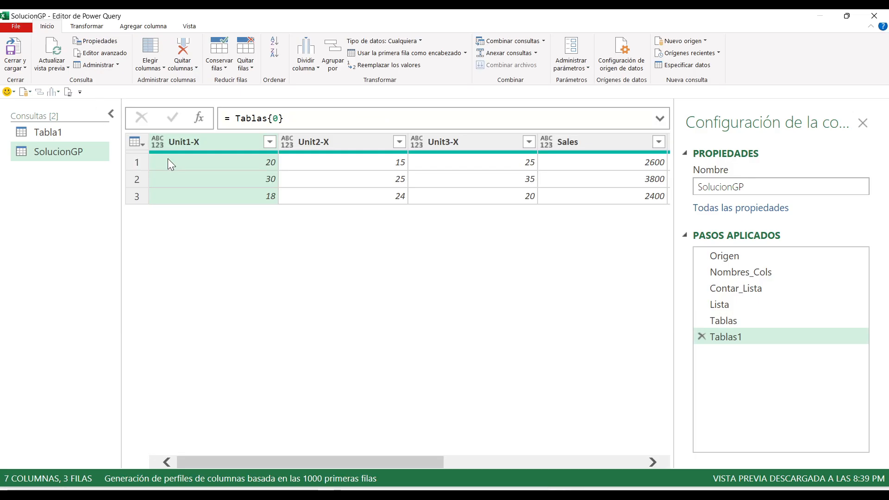
click(579, 464)
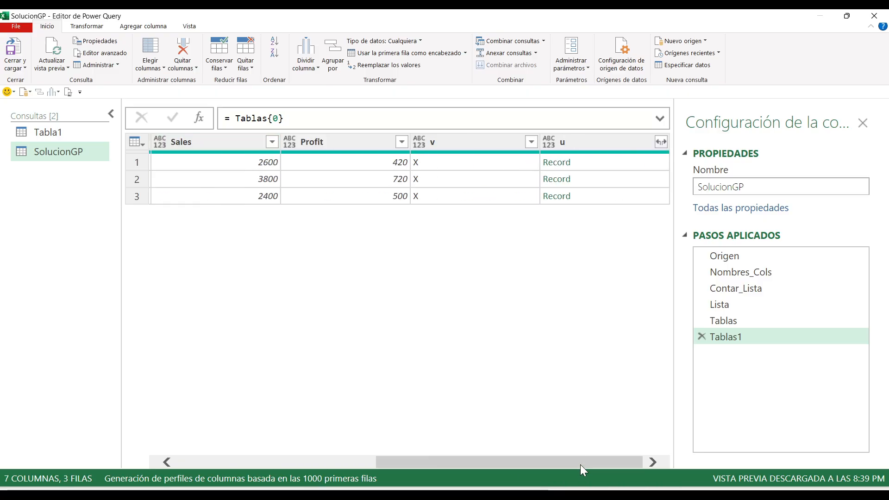
click(598, 167)
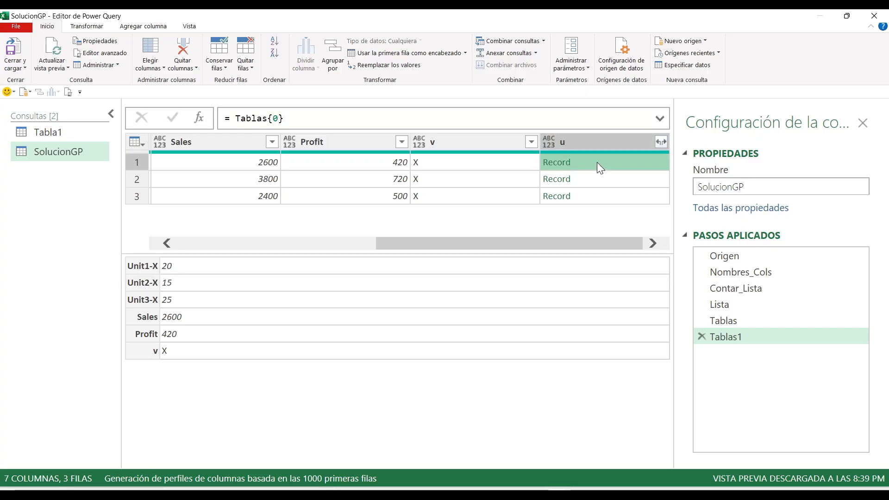
Compare the first and second rows' records in column u with those rows' Unit1-X, Unit2-X and Unit3-X values.
click(318, 243)
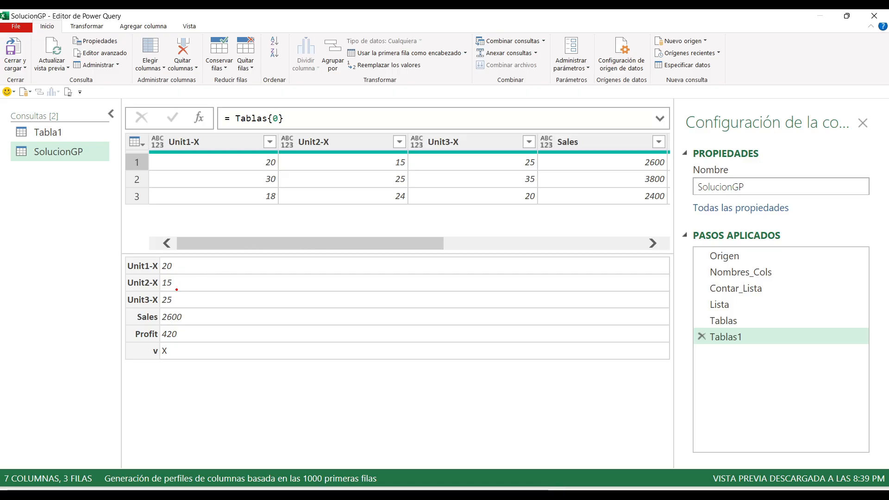
mouse_move(154, 260)
mouse_down()
mouse_move(153, 278)
mouse_move(154, 258)
mouse_up()
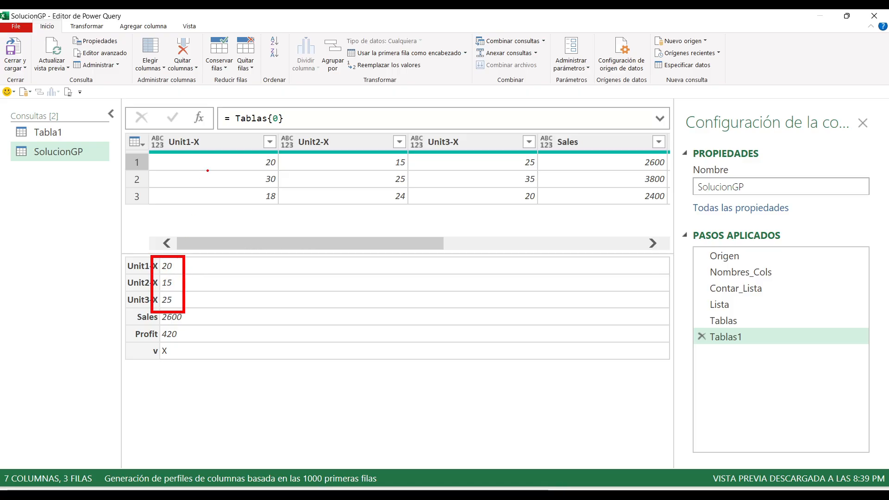
mouse_move(237, 152)
mouse_down()
mouse_move(271, 172)
mouse_move(545, 172)
mouse_move(280, 152)
mouse_up()
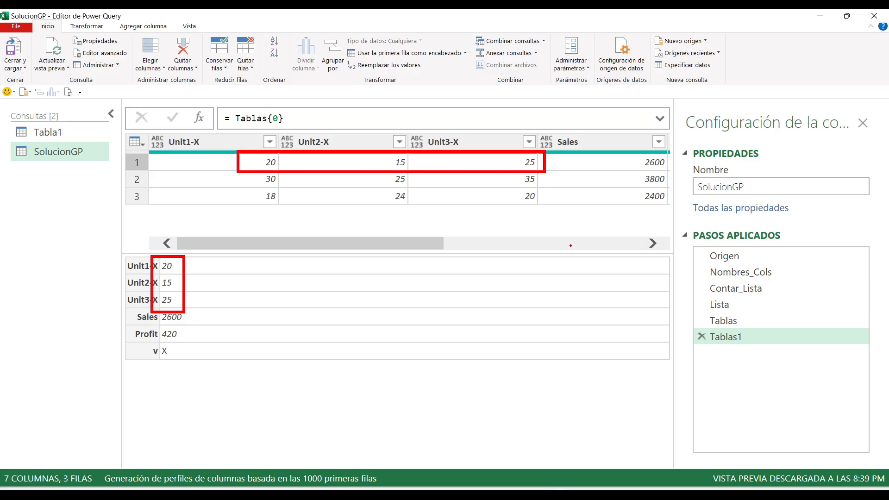
key(Escape)
click(621, 240)
click(582, 179)
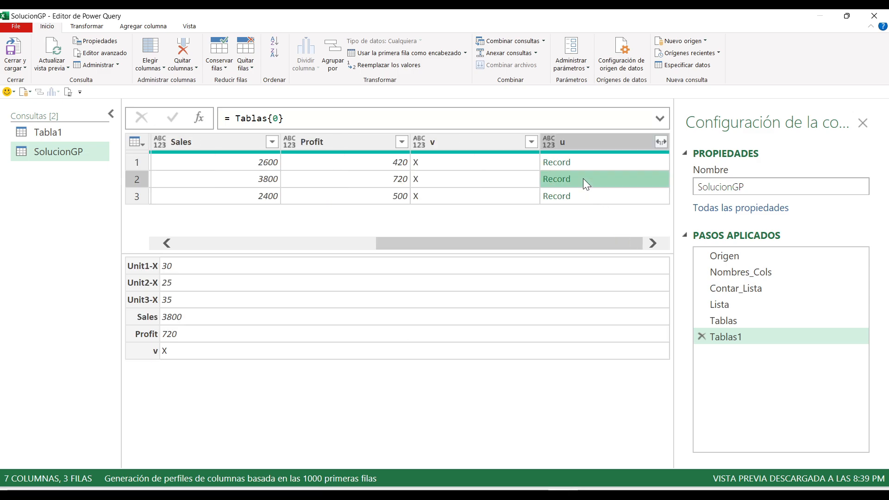
click(335, 248)
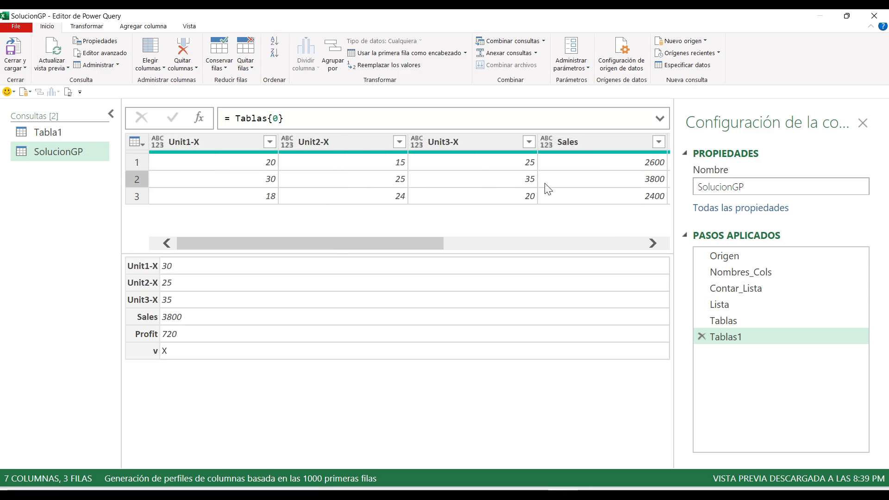
drag(147, 257, 196, 310)
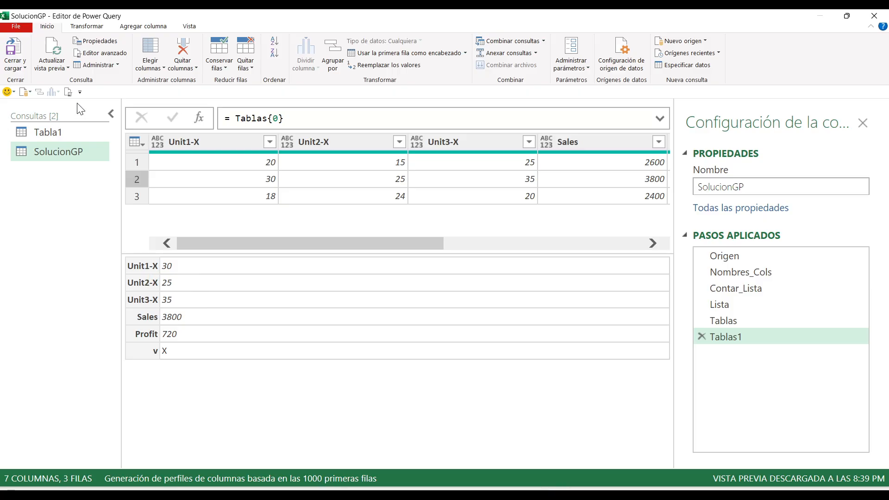
Change the column u expression in step d to each Record.ToList( _ ) in the advanced editor and apply the code.
click(68, 92)
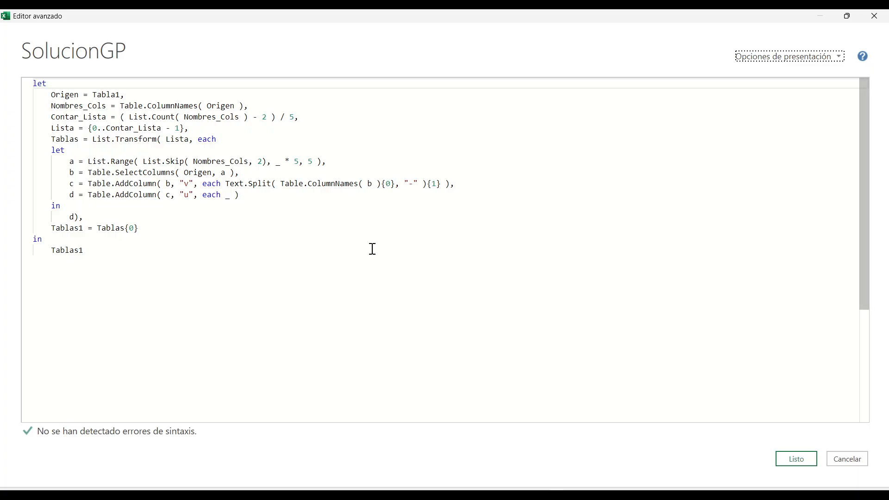
click(226, 195)
text(record)
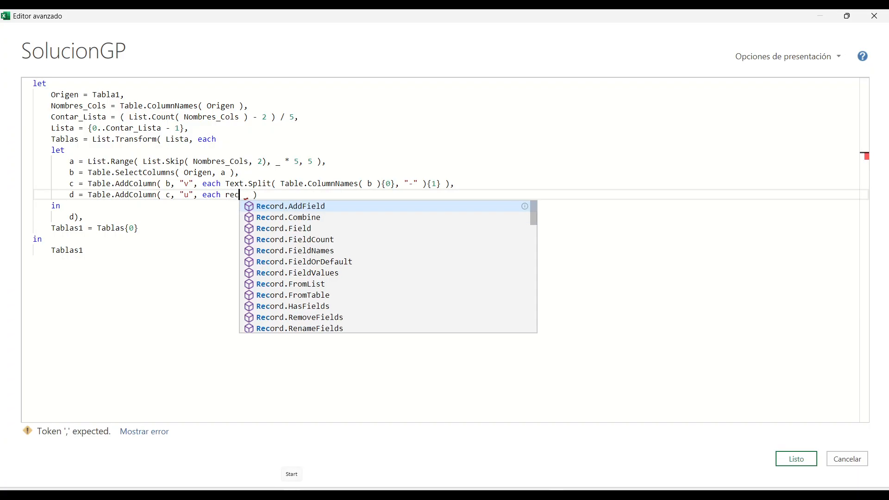
text(toli)
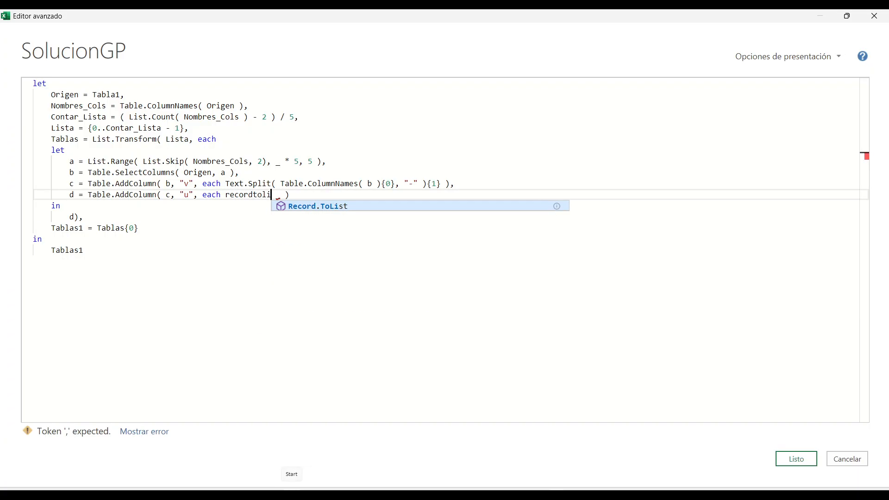
key(Tab)
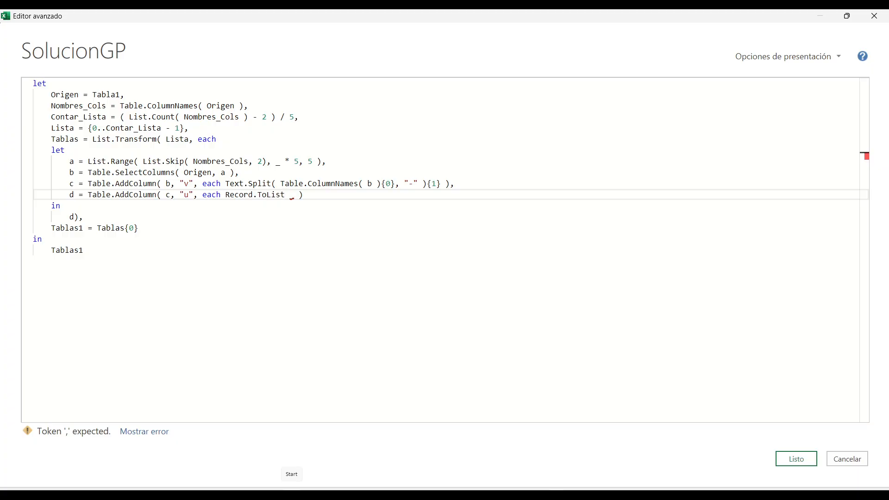
text(()
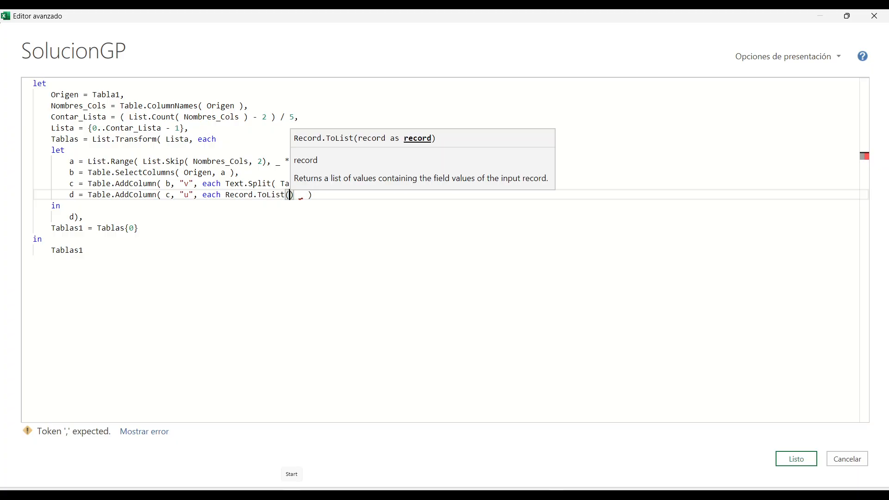
key(Delete)
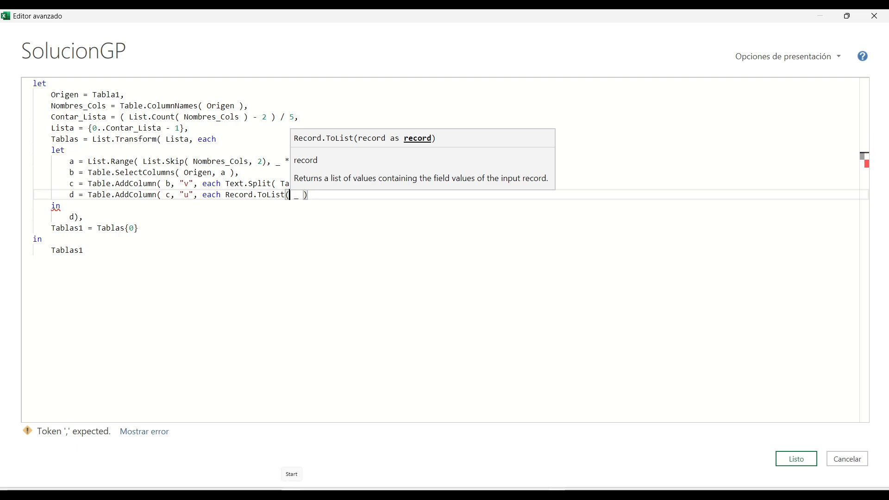
key(Right)
key(Right)
key(Right)
key(Right)
text())
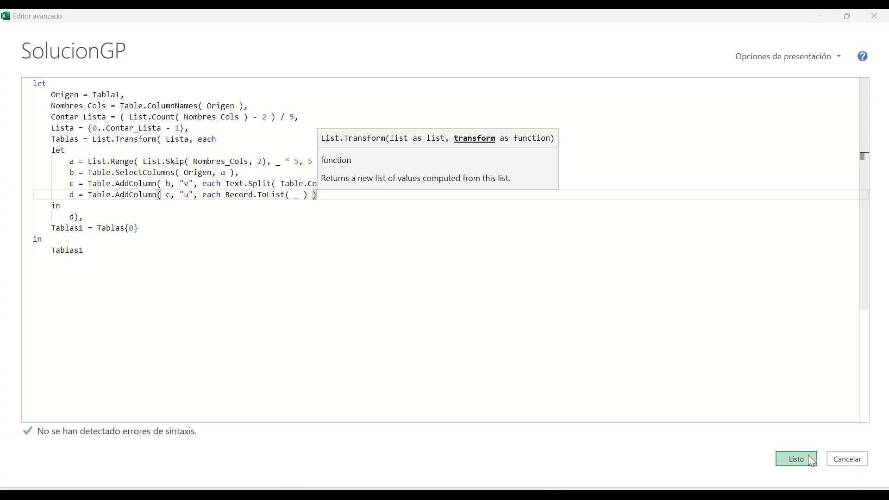
click(796, 458)
Examine the first table in the Tablas step and the first row's list in column u of the Tablas1 step.
click(741, 320)
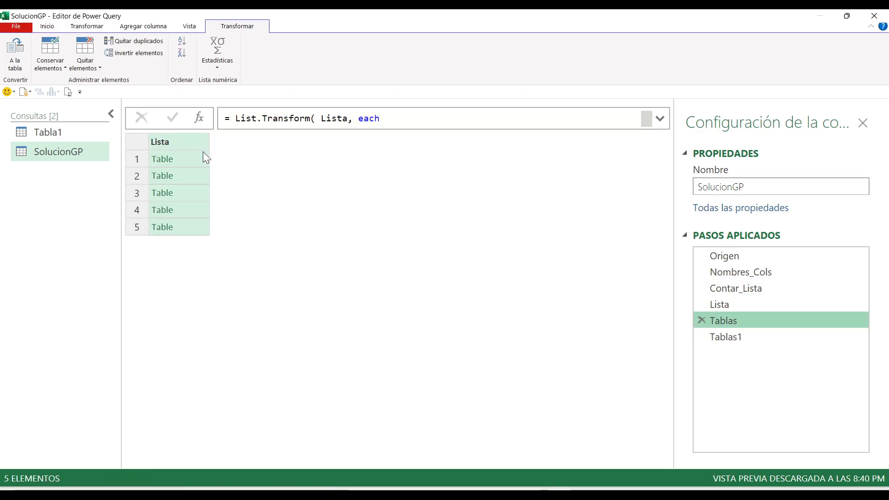
click(190, 159)
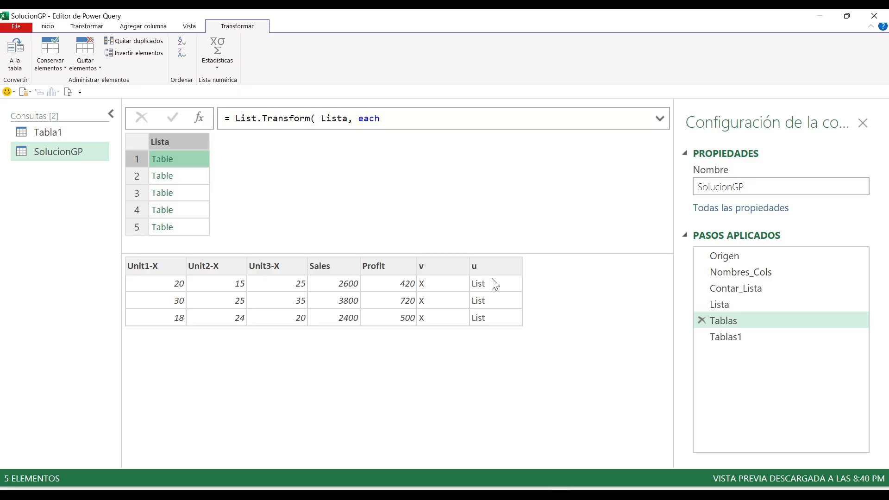
click(794, 338)
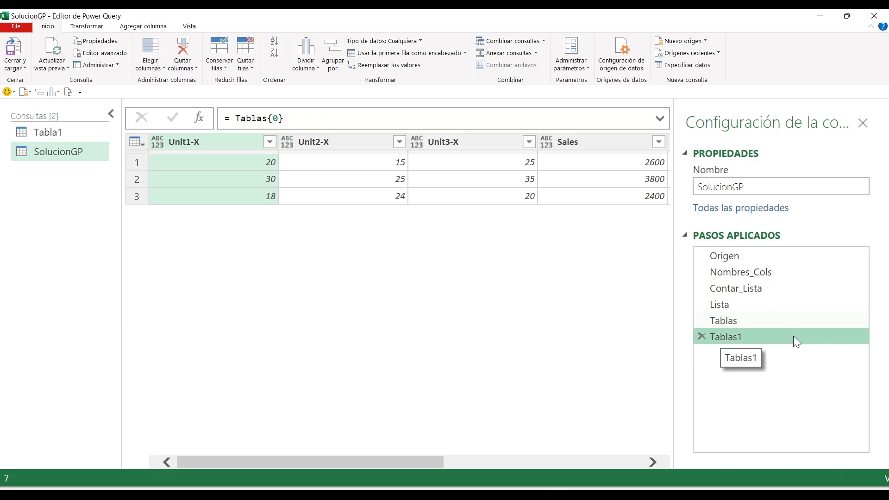
click(634, 461)
click(605, 169)
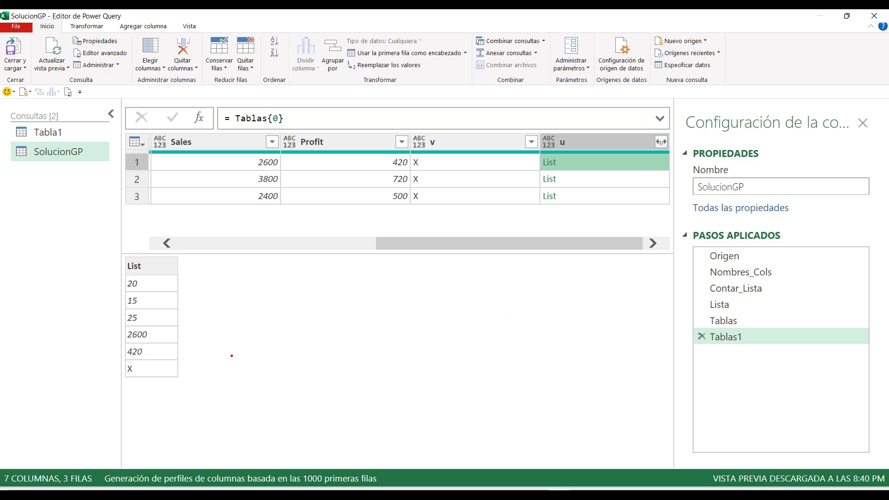
drag(113, 269, 153, 327)
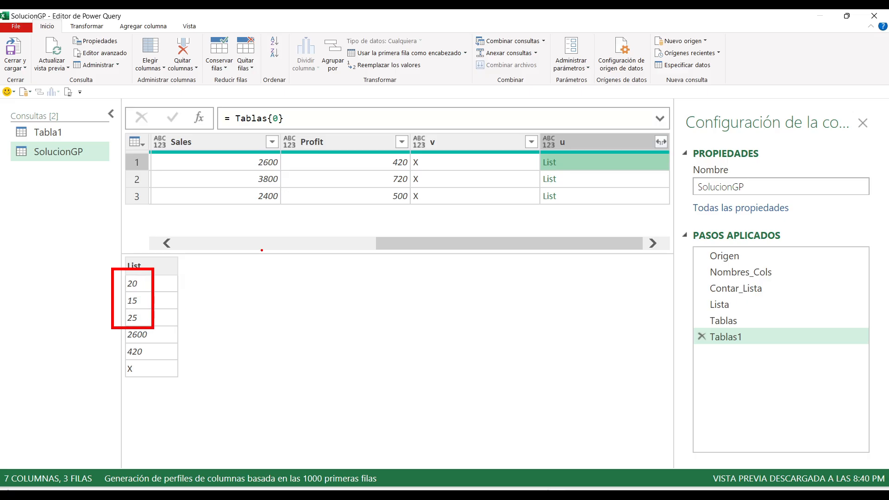
Preview the second row's list in column u of the Tablas1 step.
click(585, 180)
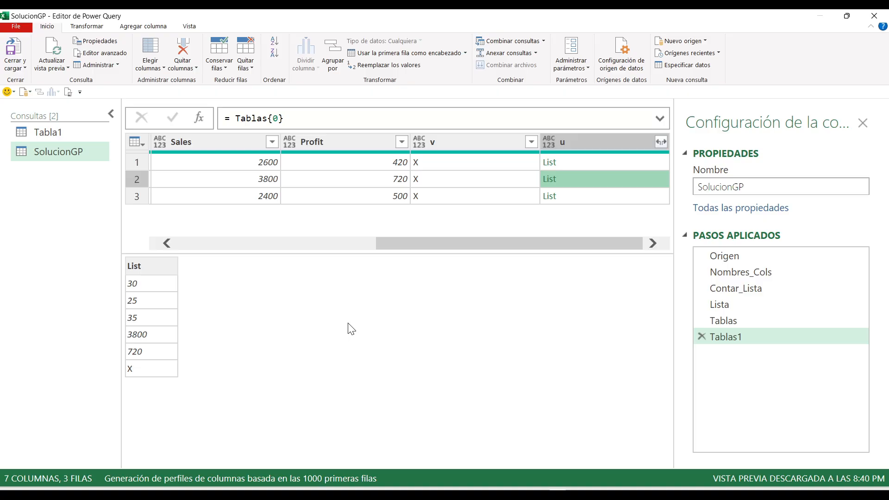
mouse_move(113, 252)
mouse_down()
mouse_move(128, 301)
mouse_move(183, 319)
mouse_move(182, 330)
mouse_up()
key(Escape)
Try wrapping Record.ToList( _ ) in List.Sum in step d's column u expression and apply the code.
click(68, 92)
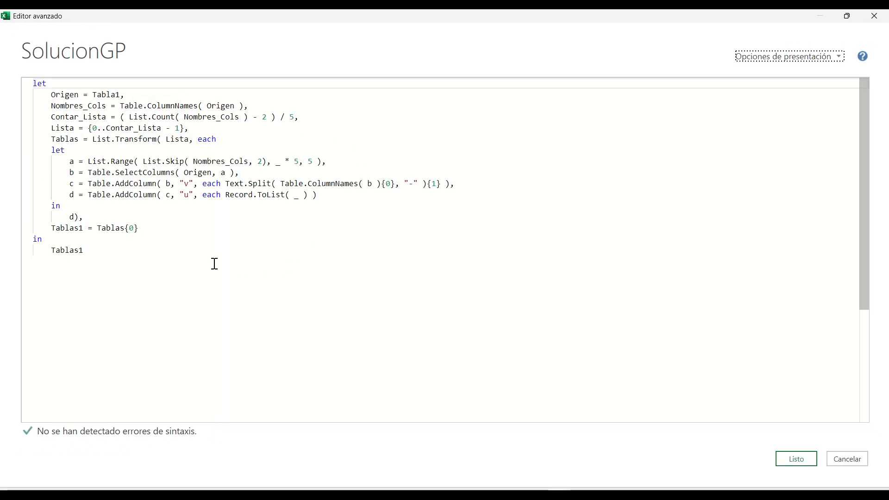
click(230, 195)
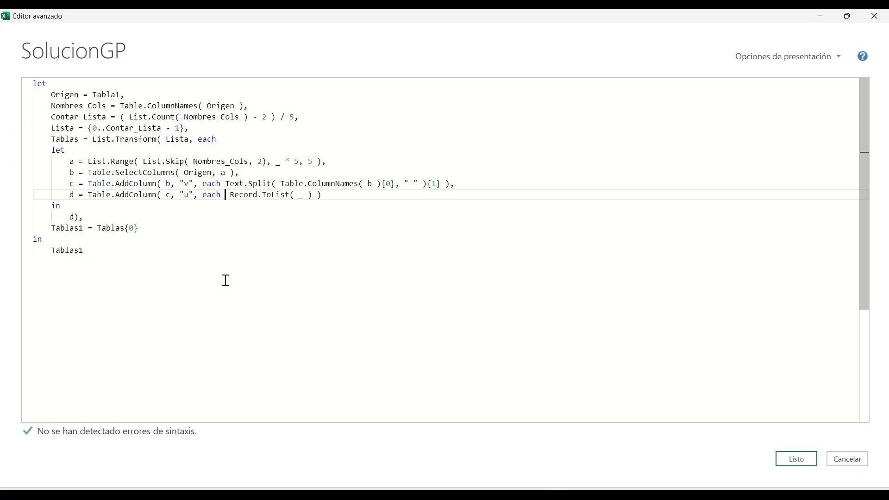
text(list )
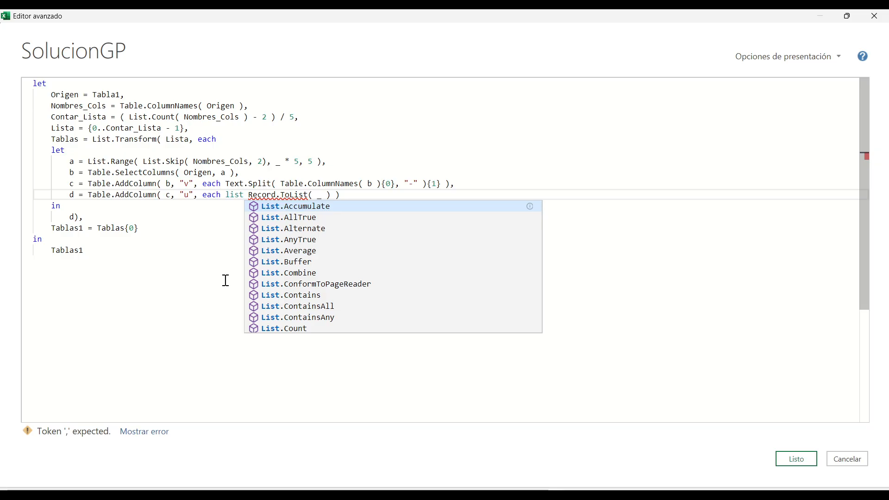
text(.su)
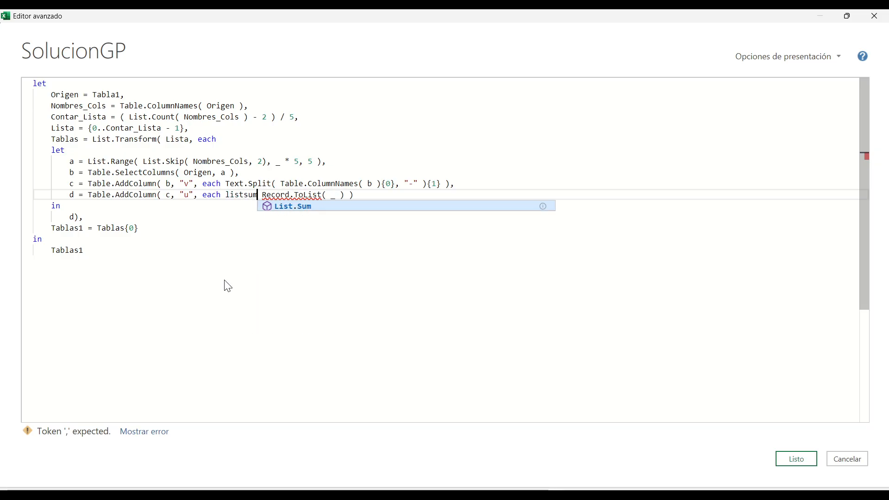
key(Tab)
text(()
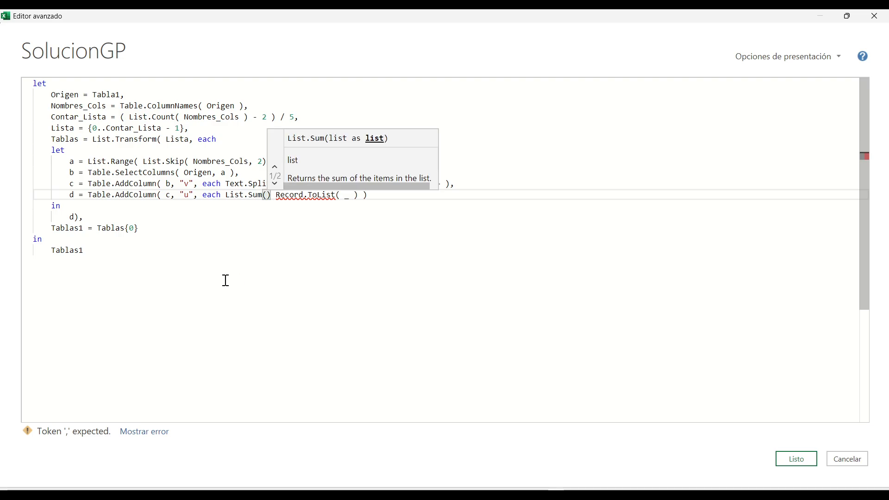
key(End)
text() ))
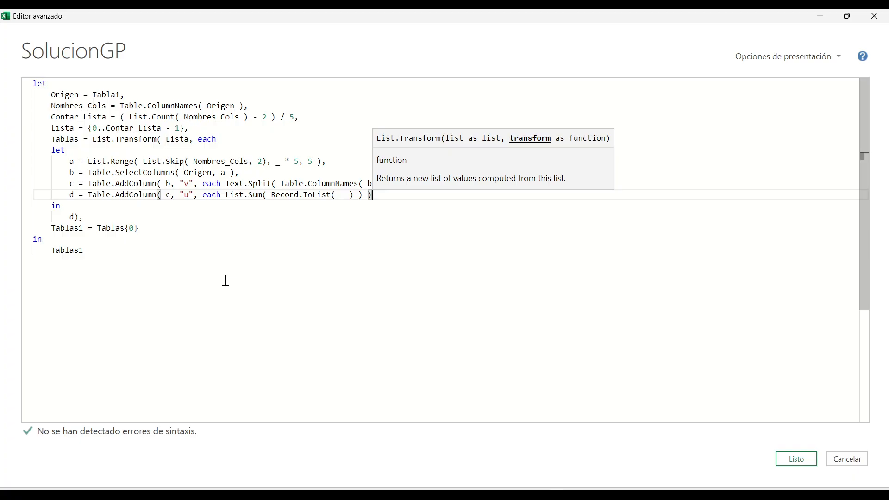
click(371, 281)
click(791, 458)
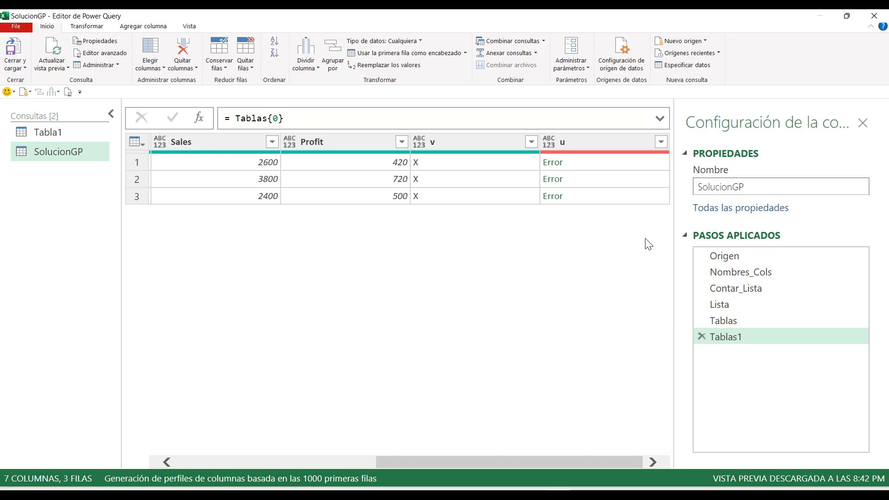
Examine the first table in the Tablas step and the details of the first row's column u cell in Tablas1.
click(736, 319)
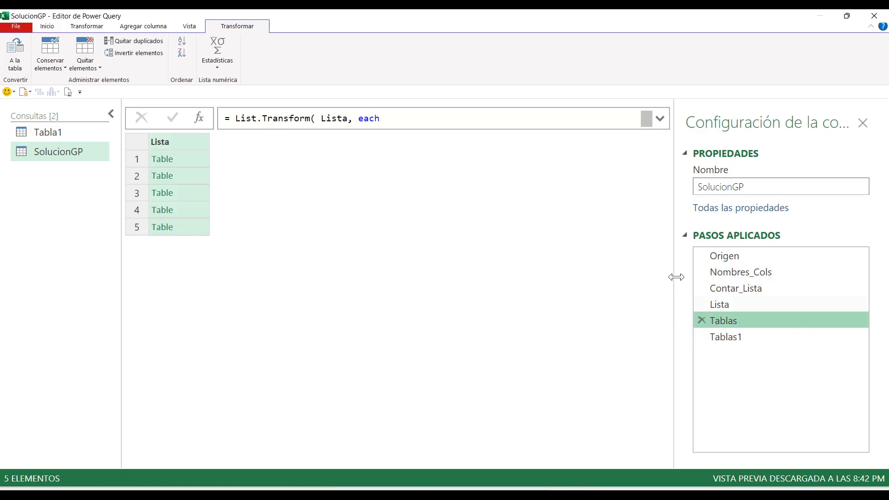
click(187, 158)
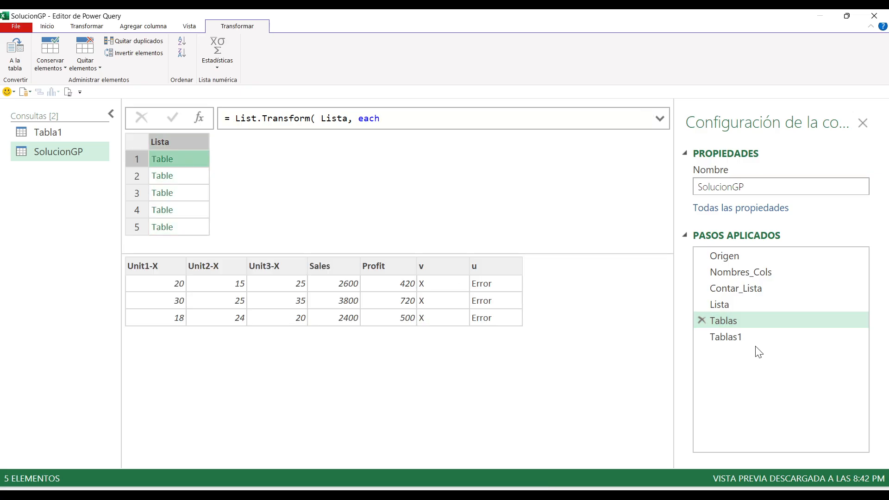
click(740, 340)
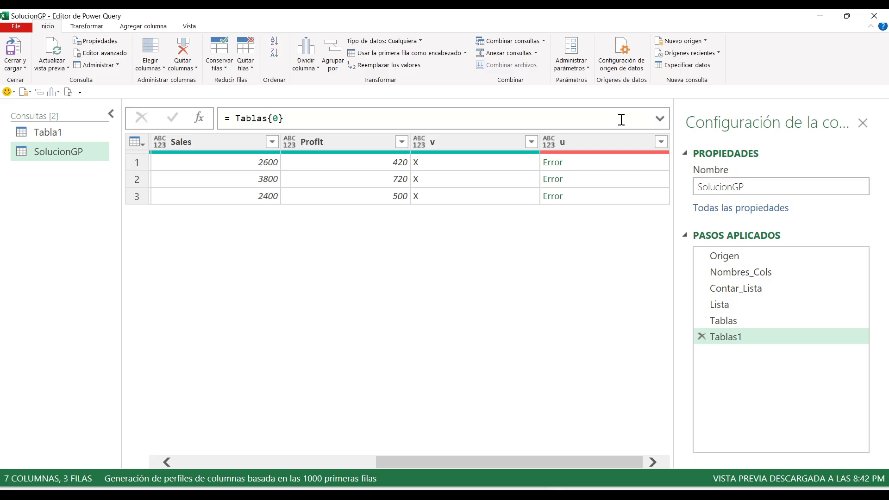
click(592, 162)
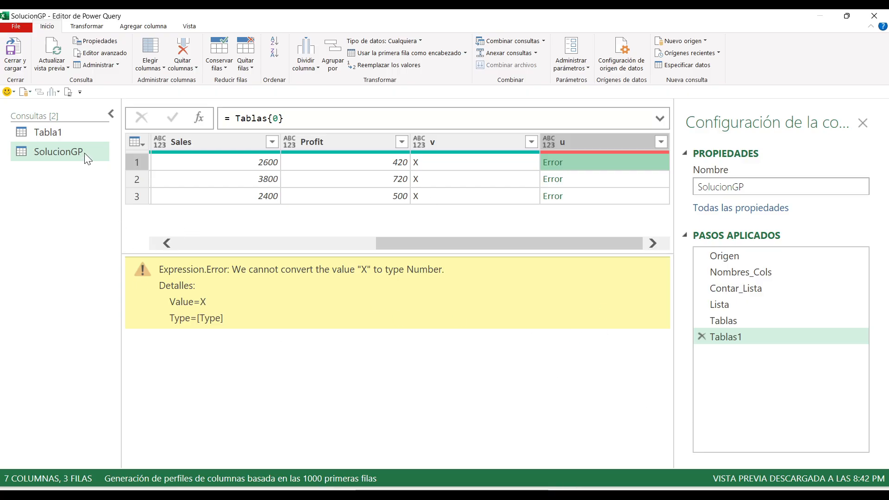
Replace List.Sum with List.FirstN around Record.ToList( _ ) in step d of the query code.
click(68, 92)
key(ctrl+shift+plus)
key(ctrl+shift+plus)
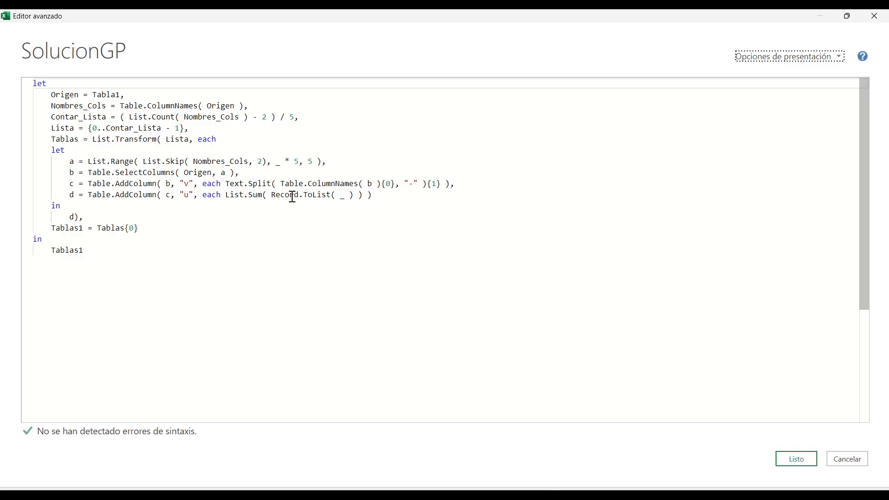
click(267, 194)
key(BackSpace)
key(BackSpace)
key(BackSpace)
key(BackSpace)
key(BackSpace)
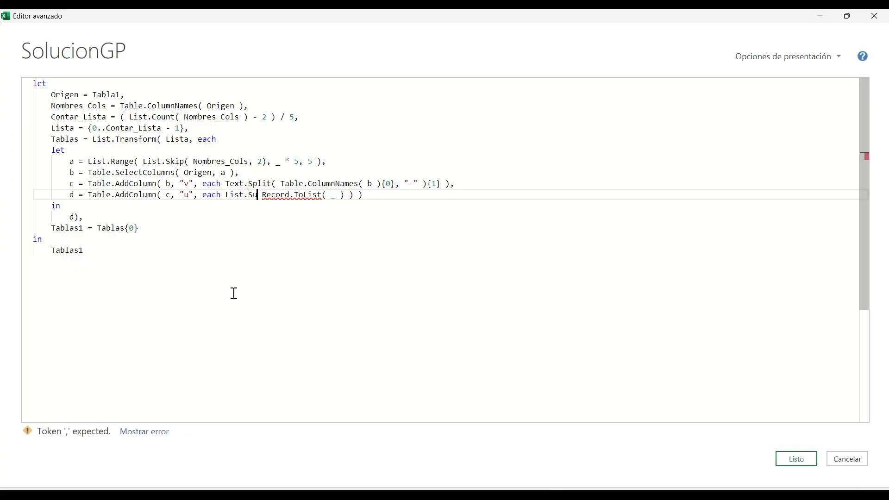
text(fir)
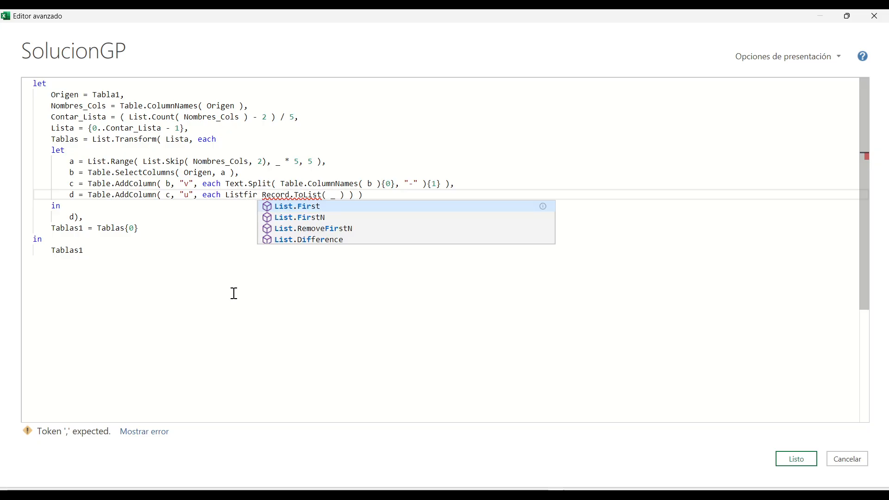
key(Tab)
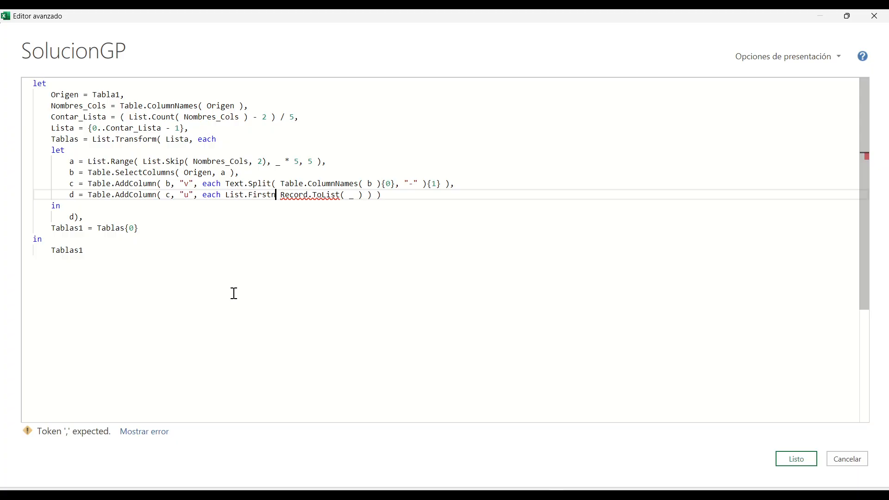
text(n)
key(Tab)
text(()
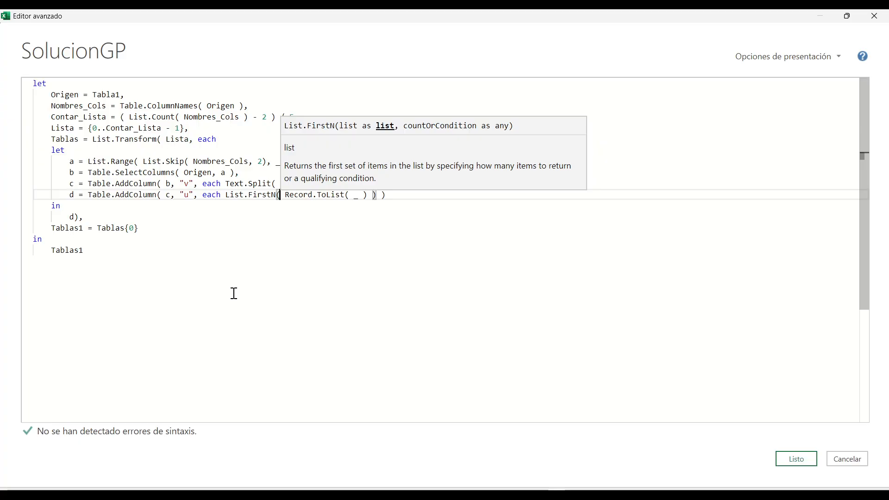
Add 3 as the second argument of List.FirstN after Record.ToList( _ ) in step d and apply the code.
key(Left)
key(Left)
key(Left)
key(Left)
key(Left)
key(Left)
key(Left)
key(Left)
key(Left)
key(Left)
key(Left)
key(Left)
key(Left)
key(Left)
key(Left)
key(Left)
key(Left)
key(Left)
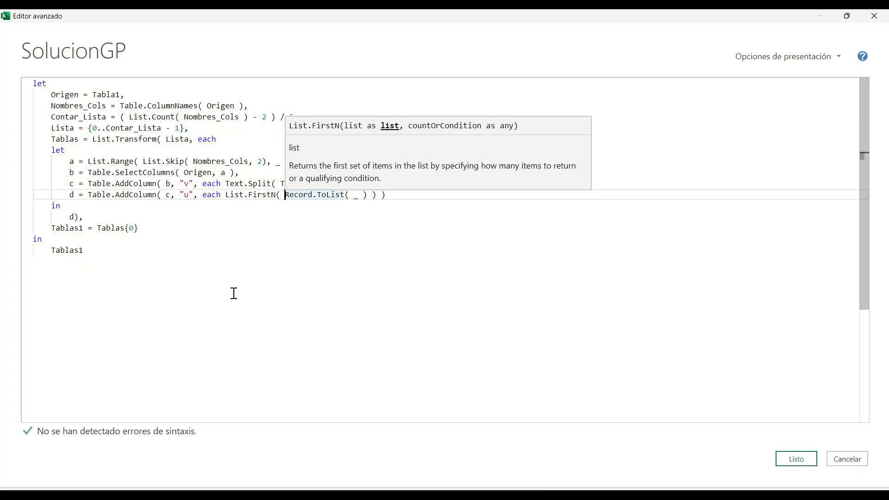
key(Right)
key(Right)
key(Right)
key(Right)
key(Right)
key(Right)
key(Right)
key(Right)
key(Right)
key(Right)
key(Right)
key(Right)
key(Right)
key(Right)
key(Right)
key(Right)
key(Right)
key(Right)
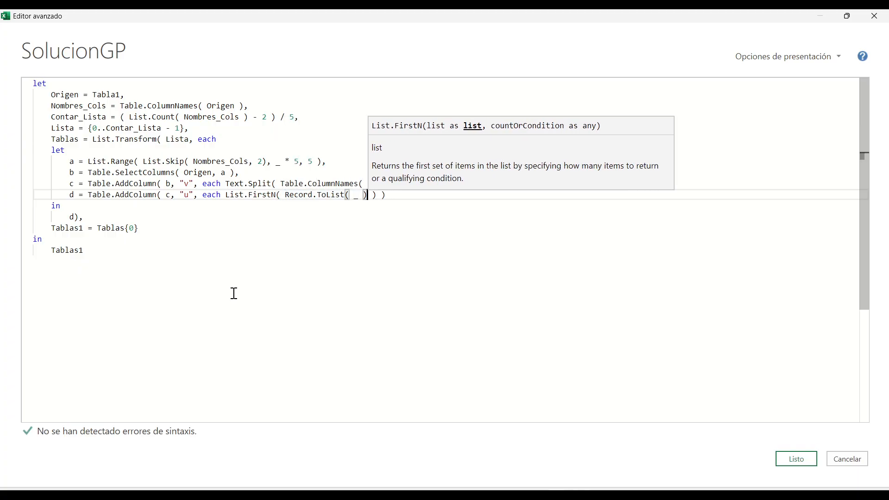
text(, )
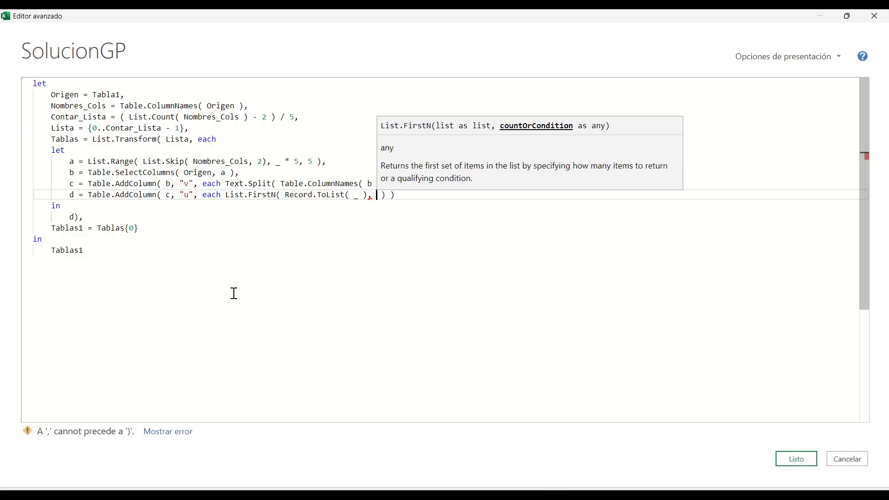
text(3)
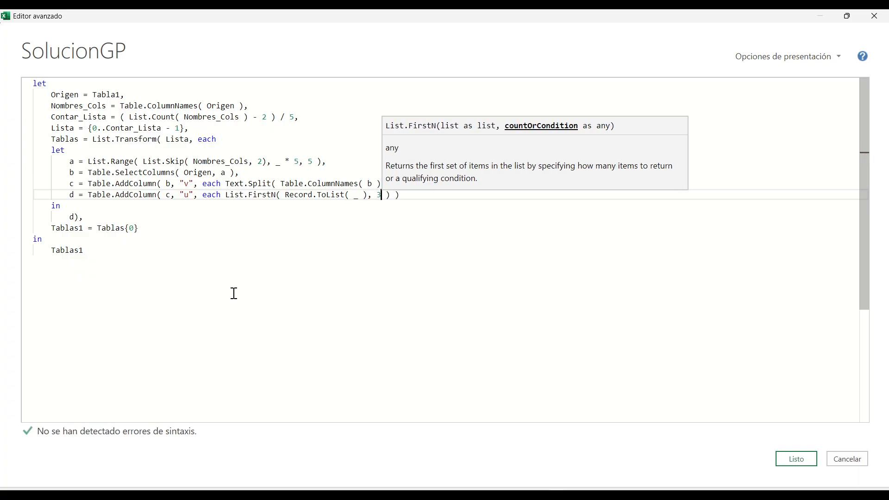
key(Right)
key(Right)
key(Right)
key(Right)
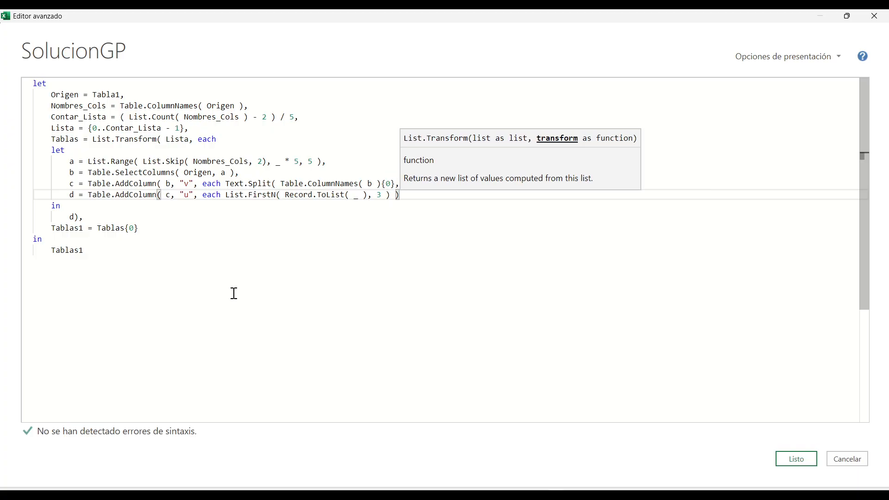
click(234, 293)
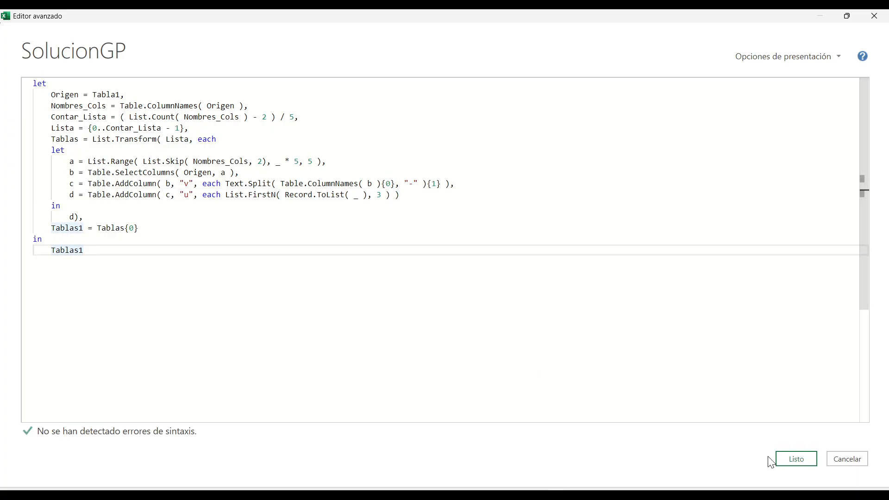
click(796, 459)
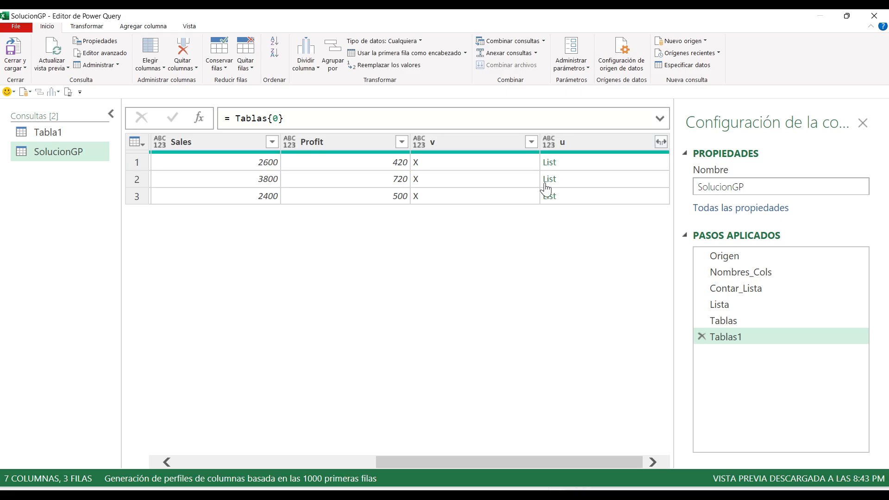
Preview the first and second rows' lists in column u of the Tablas1 step.
click(592, 170)
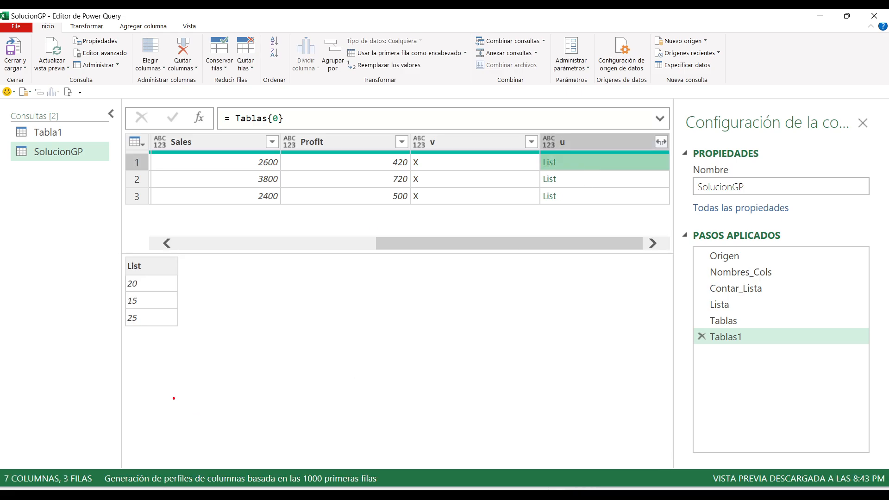
mouse_move(111, 252)
mouse_down()
mouse_move(153, 276)
mouse_move(188, 350)
mouse_up()
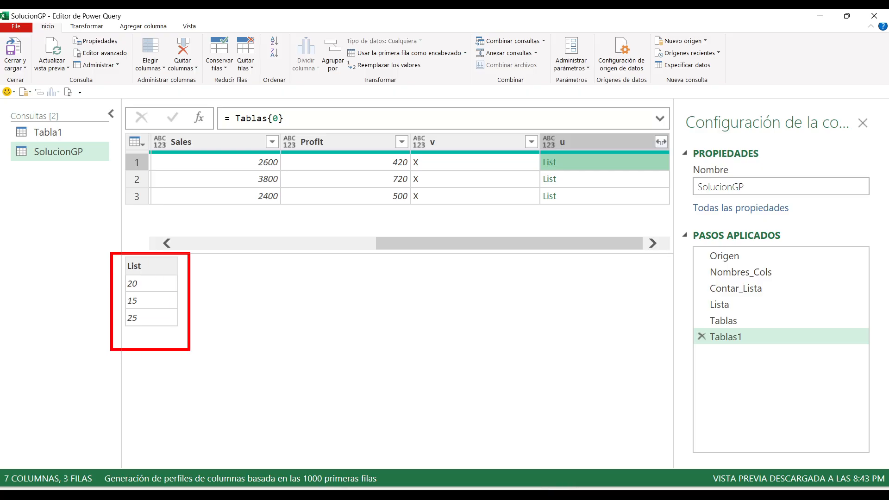
click(570, 183)
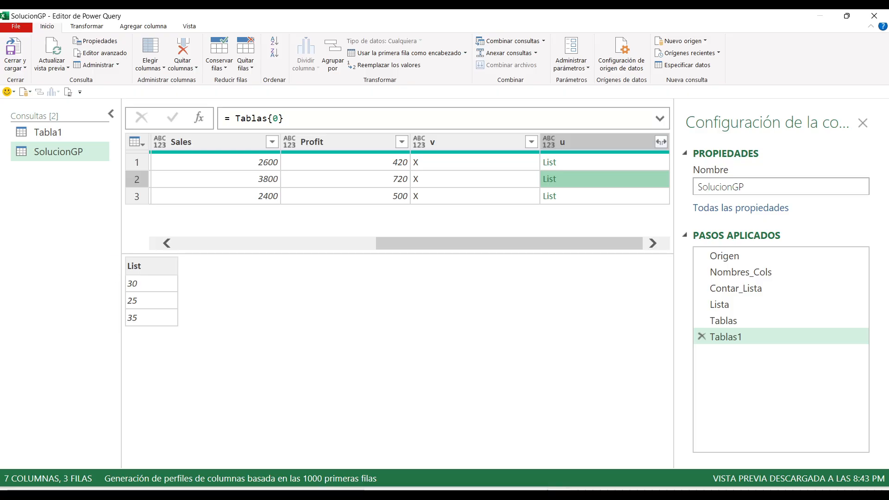
drag(114, 250, 189, 354)
Change the column u expression in step d to each List.Sum( List.FirstN( Record.ToList( _ ), 3 ) ) and apply the code.
click(64, 90)
click(221, 194)
text(listsu List.FirstN( Record.ToList( _ ), 3 ) ))
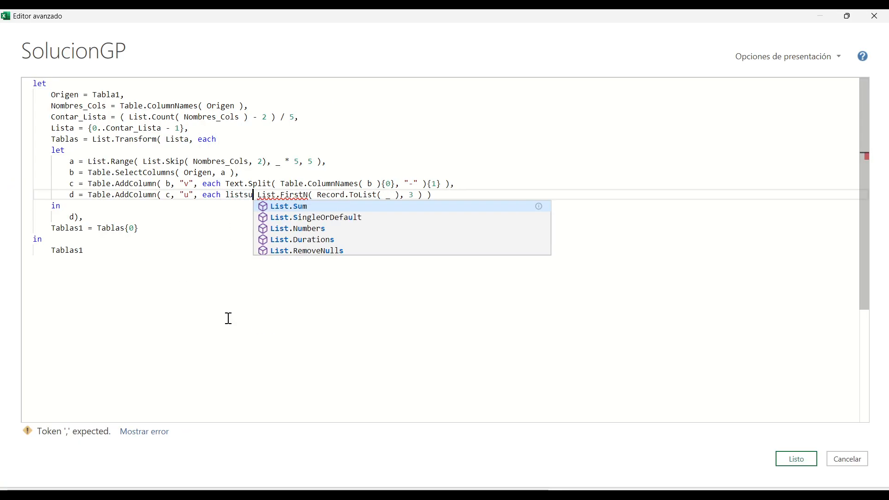
key(Tab)
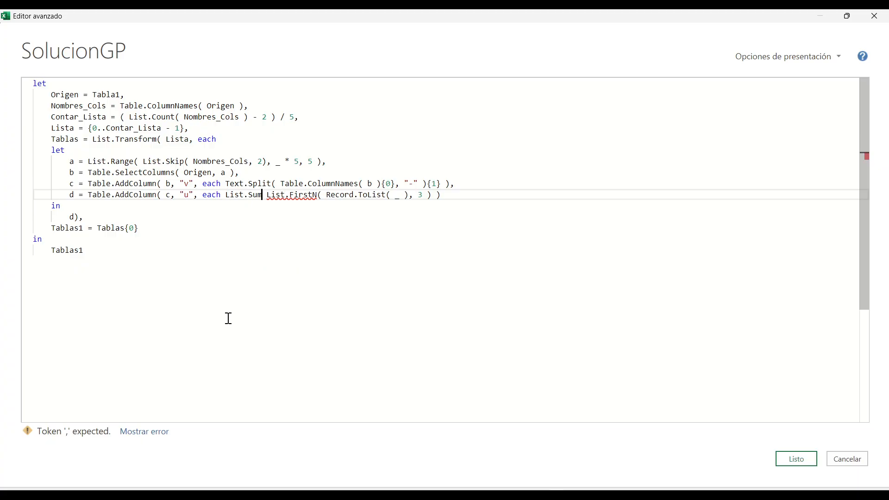
text(()
key(End)
text())
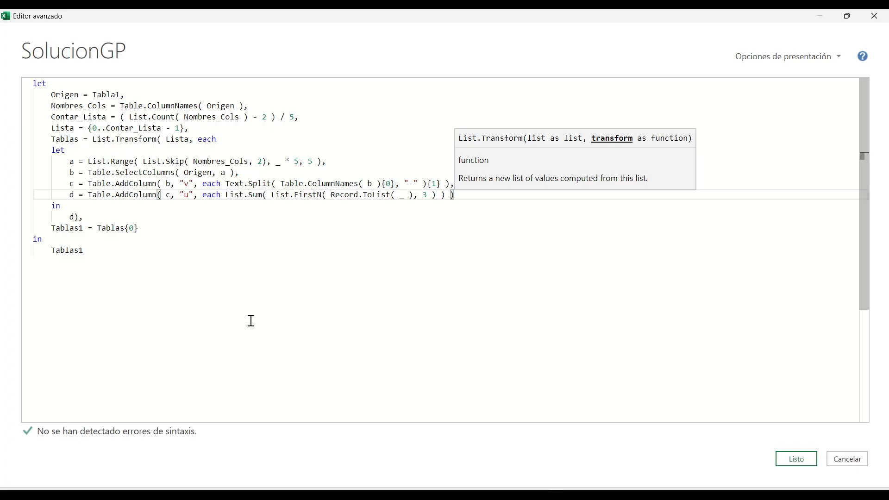
click(797, 459)
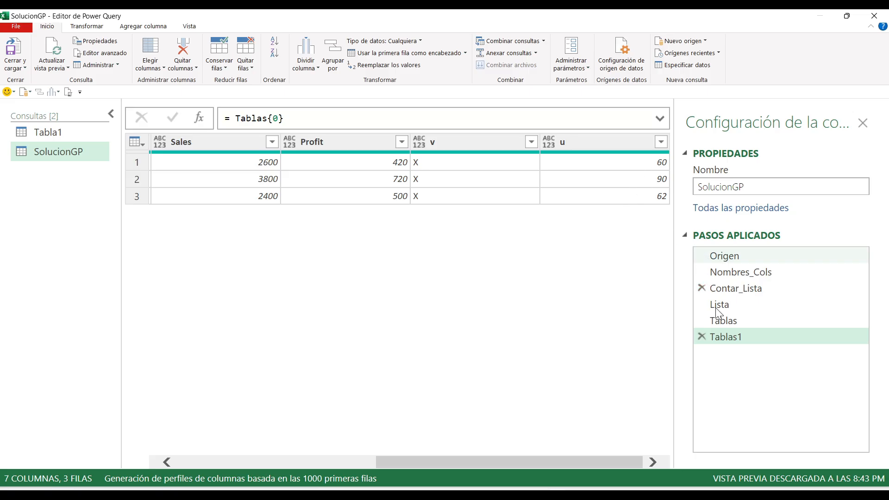
Examine columns v and u in the first and fifth tables of the Tablas step.
click(748, 321)
click(207, 159)
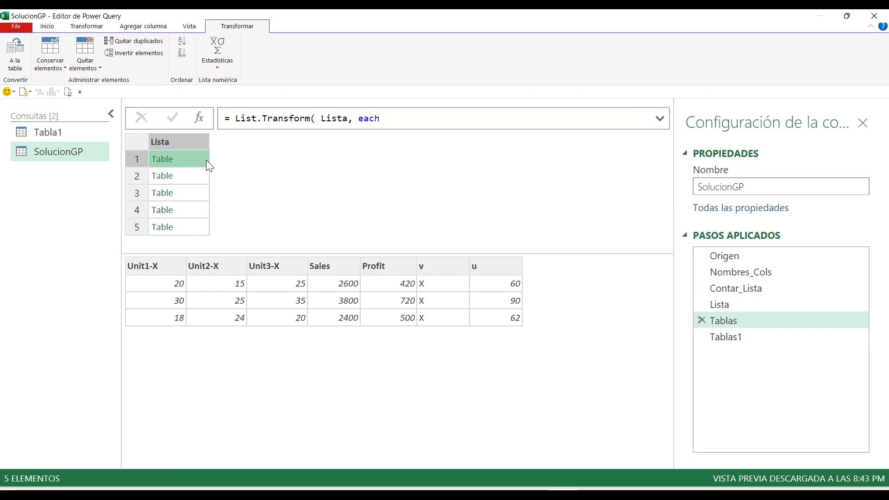
drag(466, 247, 551, 342)
drag(400, 244, 458, 331)
key(Escape)
click(197, 227)
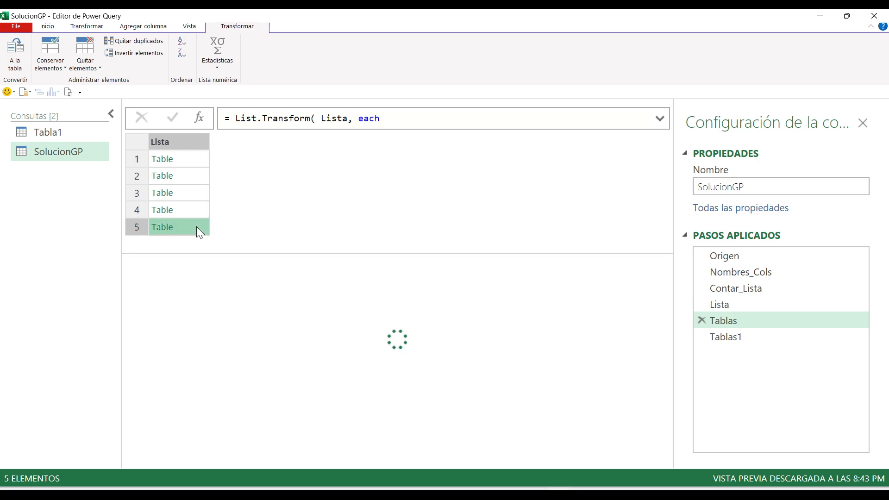
mouse_move(422, 250)
mouse_down()
mouse_move(485, 320)
mouse_move(553, 338)
mouse_up()
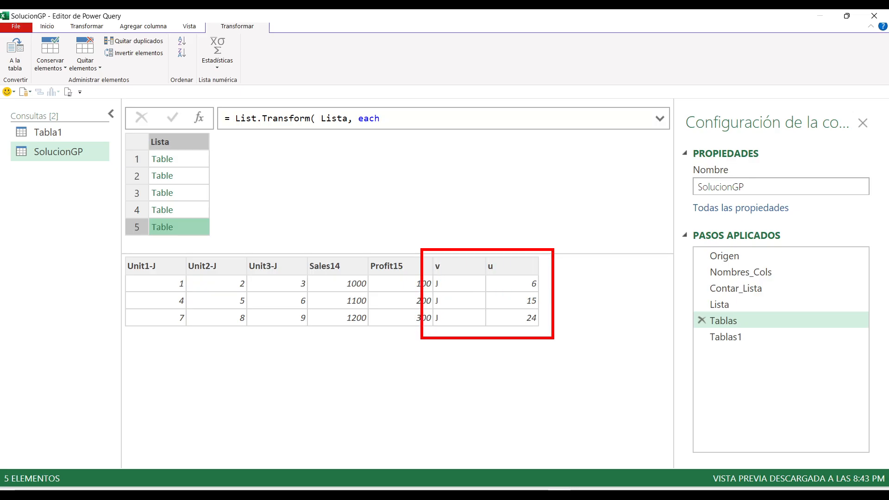
key(Escape)
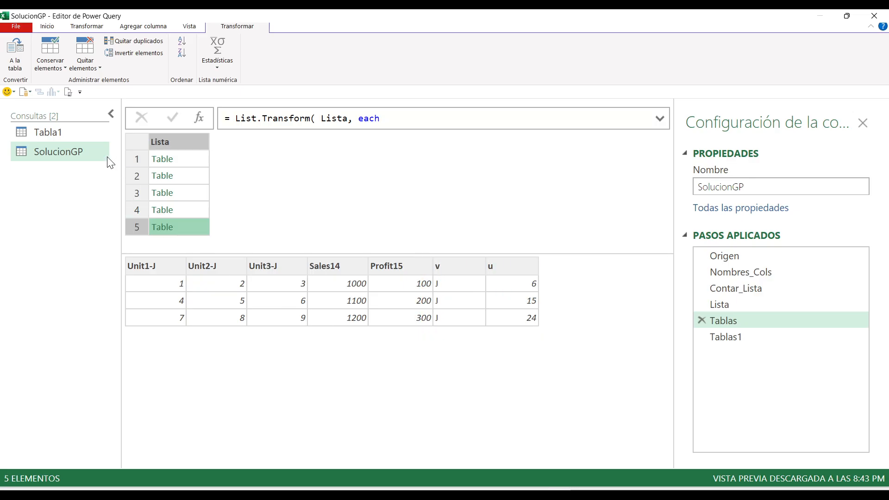
Review the query's M code and examine the Region and Product columns in the Origen step.
click(70, 92)
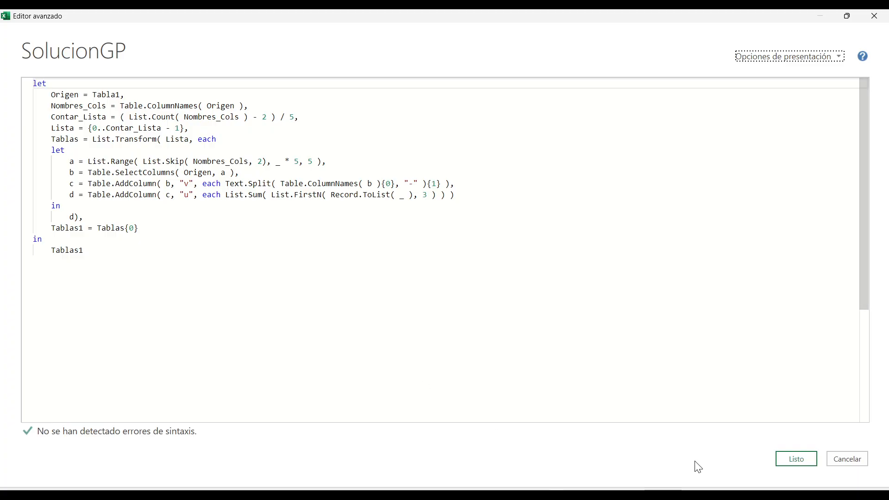
click(794, 461)
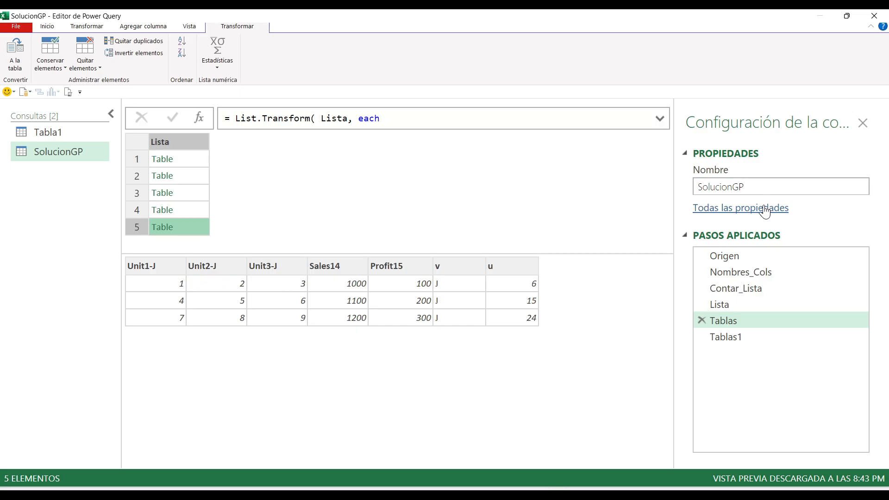
click(741, 256)
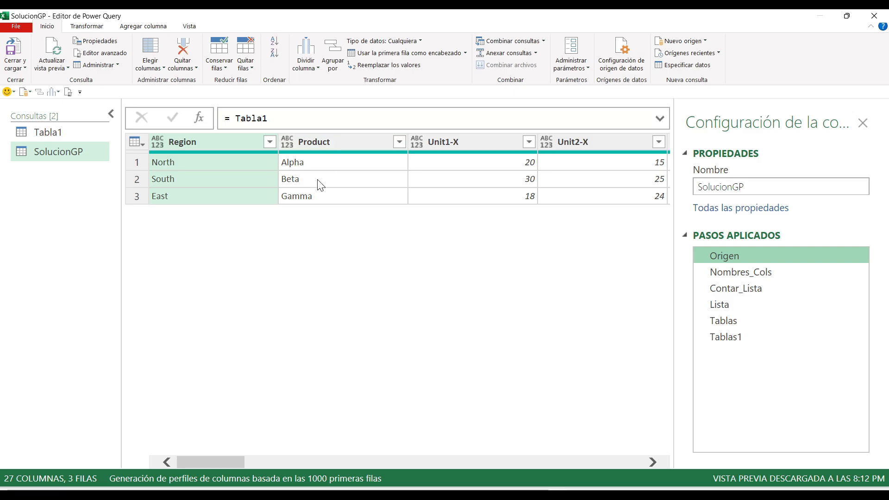
drag(143, 128, 363, 209)
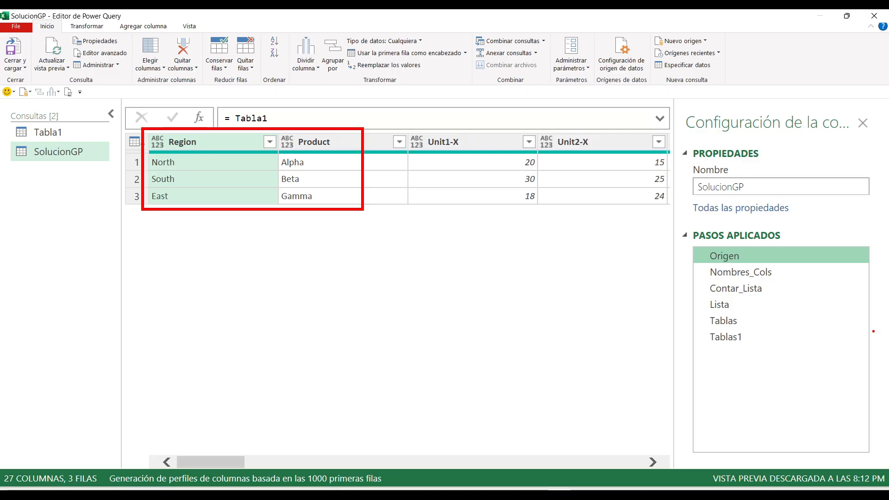
key(Escape)
Examine the first table of the Tablas step, focusing on its Unit1-X, Unit2-X and Unit3-X columns.
click(801, 323)
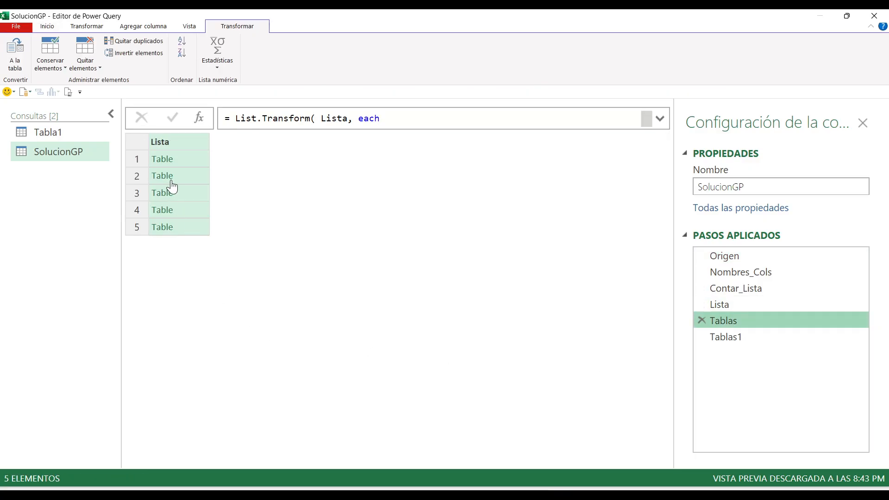
click(194, 160)
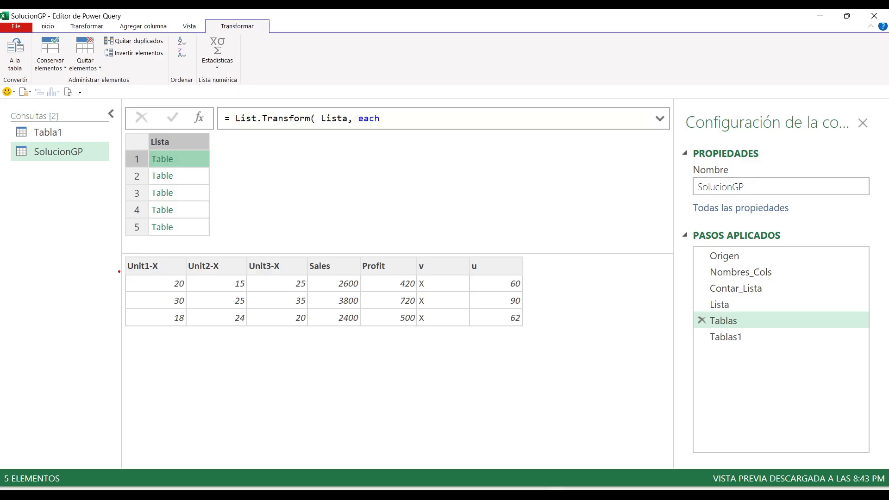
mouse_move(105, 254)
mouse_down()
mouse_move(127, 285)
mouse_move(129, 332)
mouse_up()
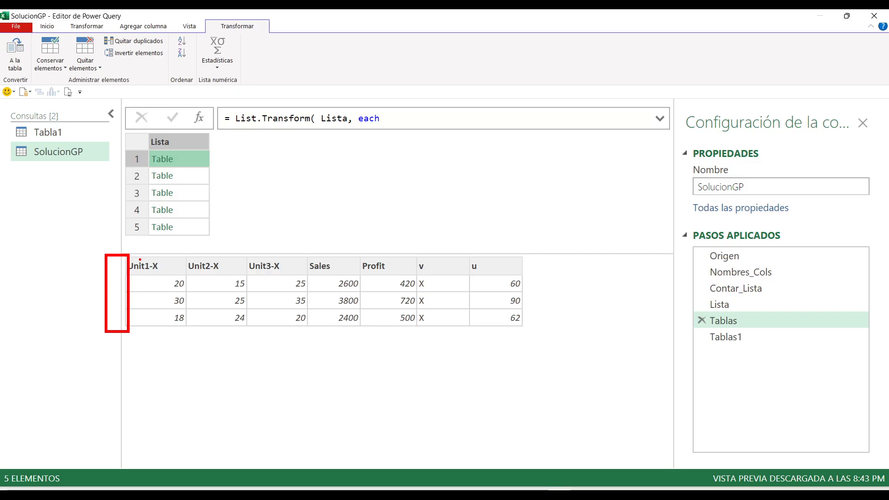
mouse_move(132, 253)
mouse_down()
mouse_move(264, 339)
mouse_move(311, 336)
mouse_up()
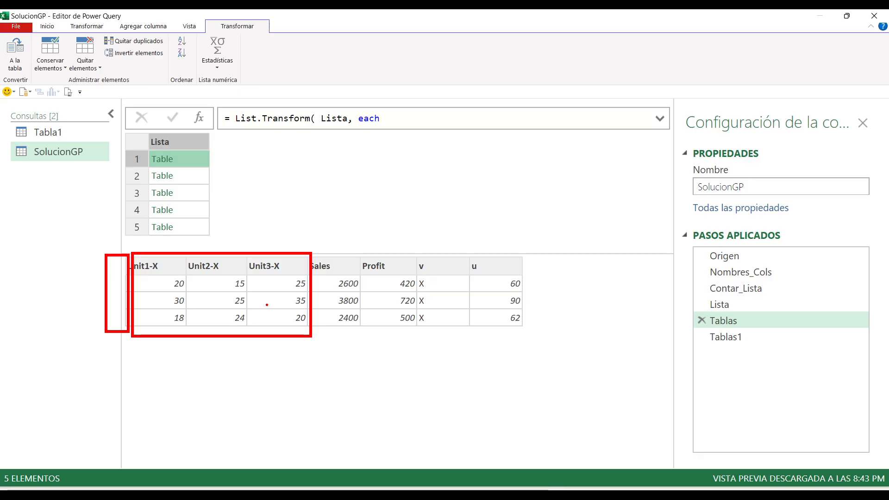
key(Escape)
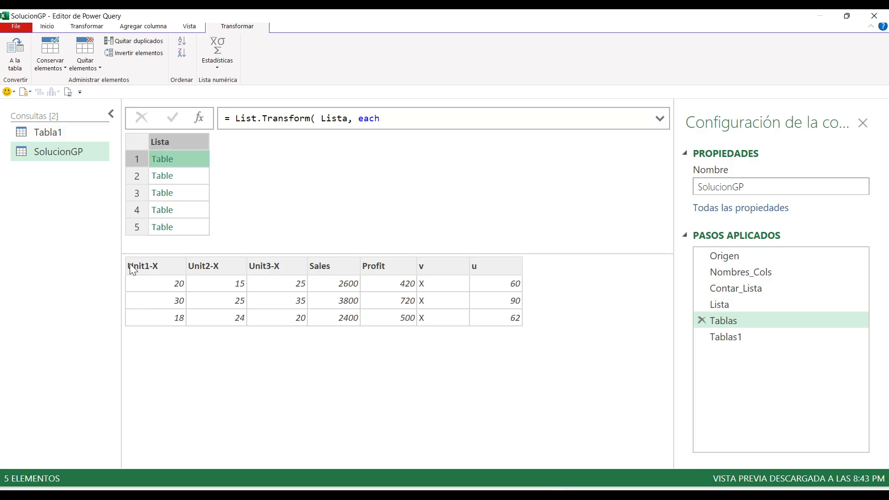
key(ctrl+2)
drag(137, 318, 273, 269)
mouse_move(156, 265)
mouse_down()
mouse_move(175, 265)
mouse_move(281, 328)
mouse_up()
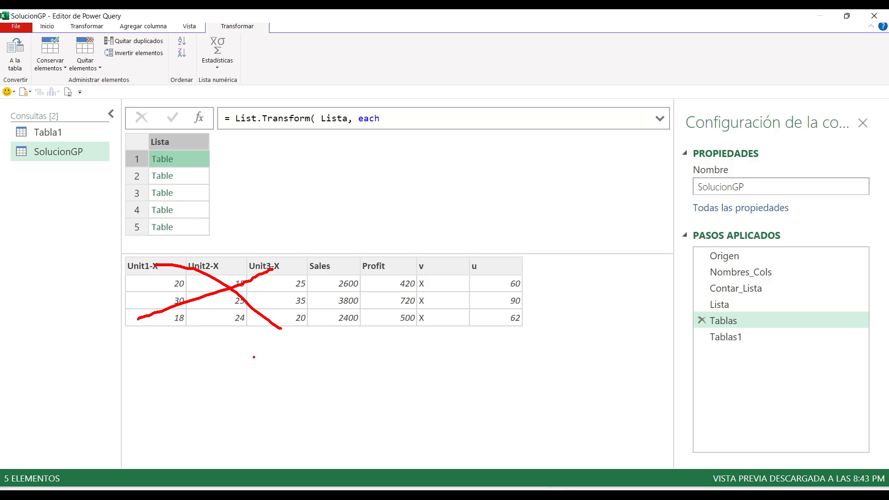
key(Escape)
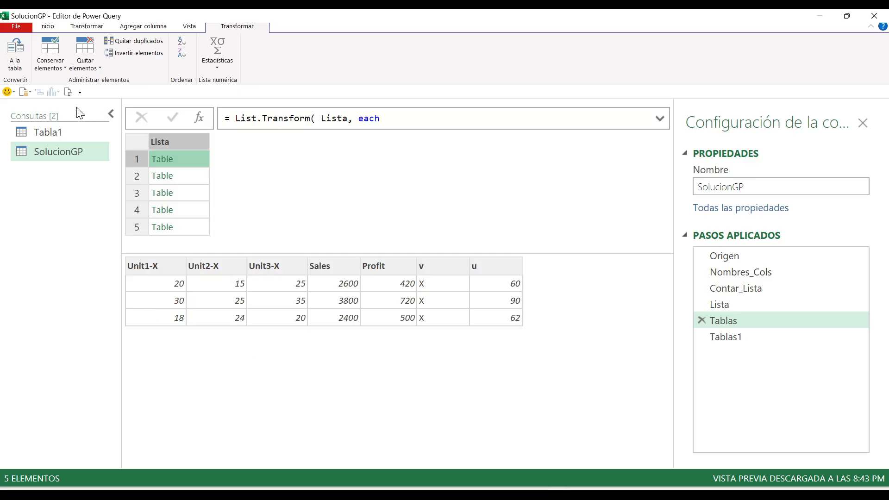
Add an inner step e = Table.ColumnNames( d ) after step d in the SolucionGP query code.
click(69, 94)
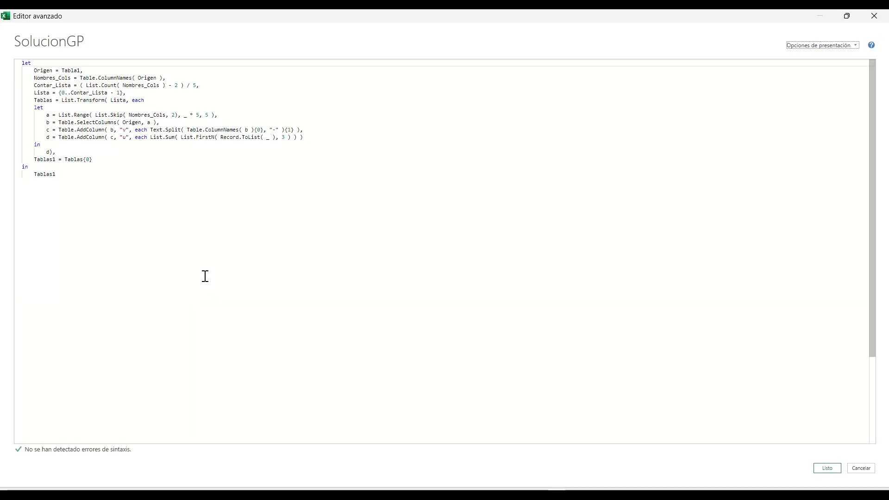
scroll(205, 276, up, 2)
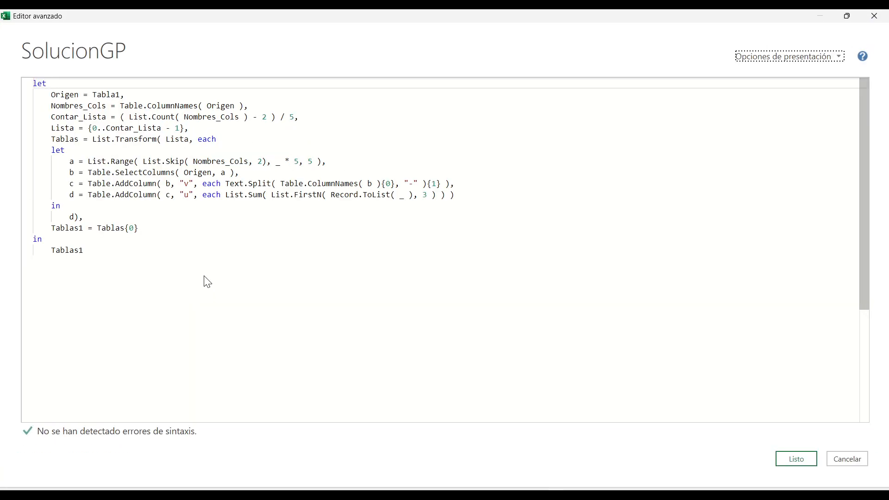
click(91, 195)
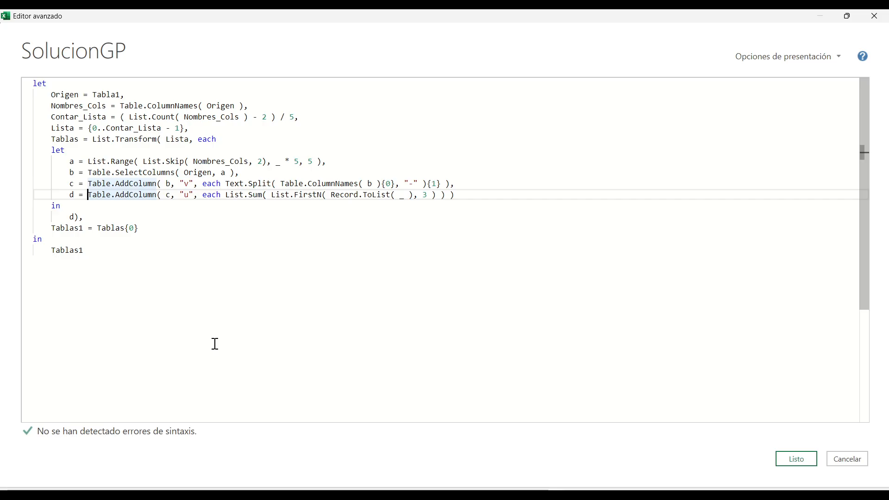
key(End)
text(,)
key(Return)
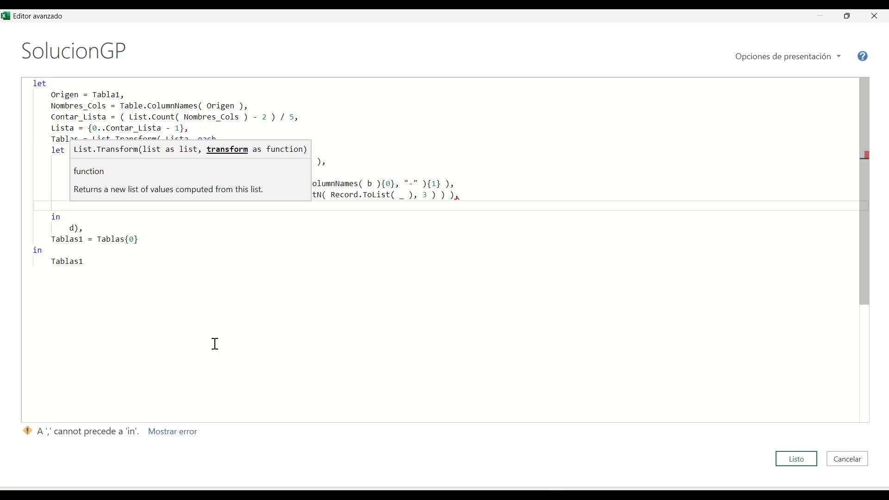
text(e =)
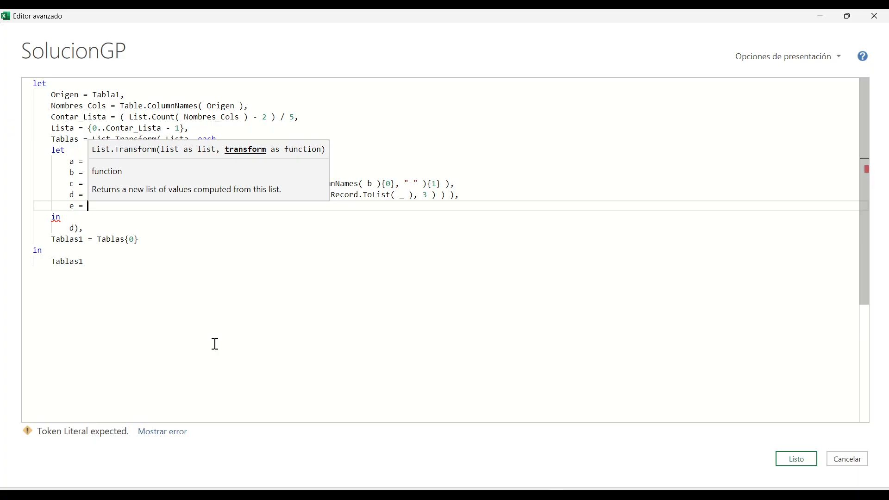
text(tablecol)
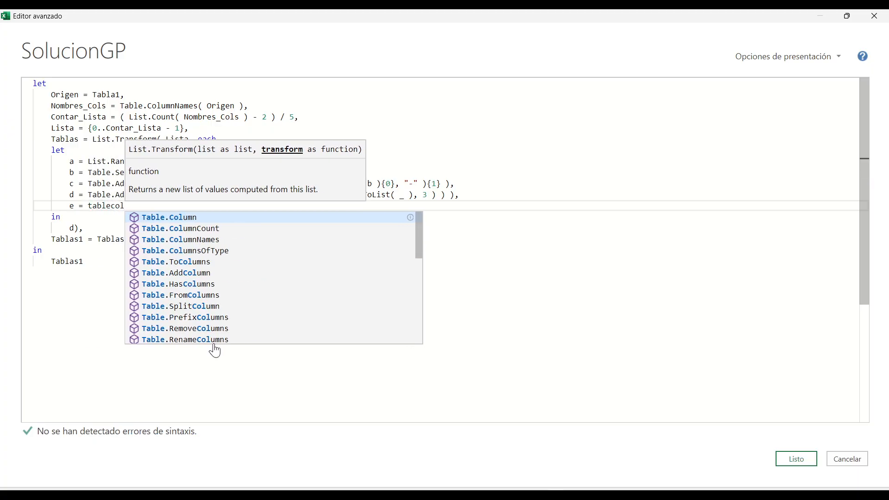
key(Down)
key(Down)
key(Tab)
text(( d,)
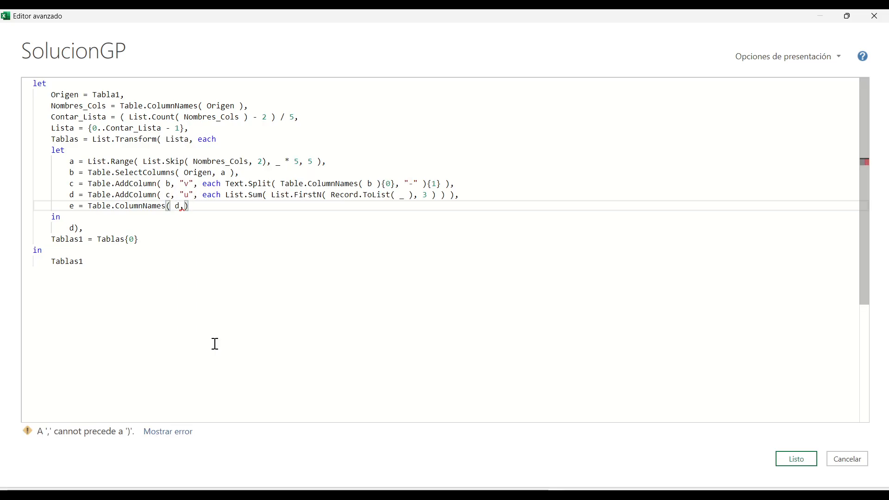
key(BackSpace)
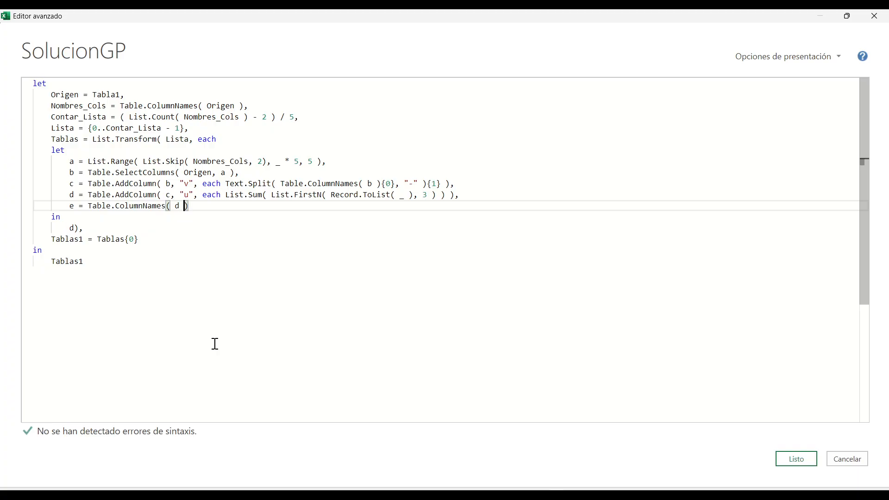
Make the inner let expression of Tablas return e and apply the code.
key(Down)
key(Down)
key(Left)
key(Left)
key(shift+Left)
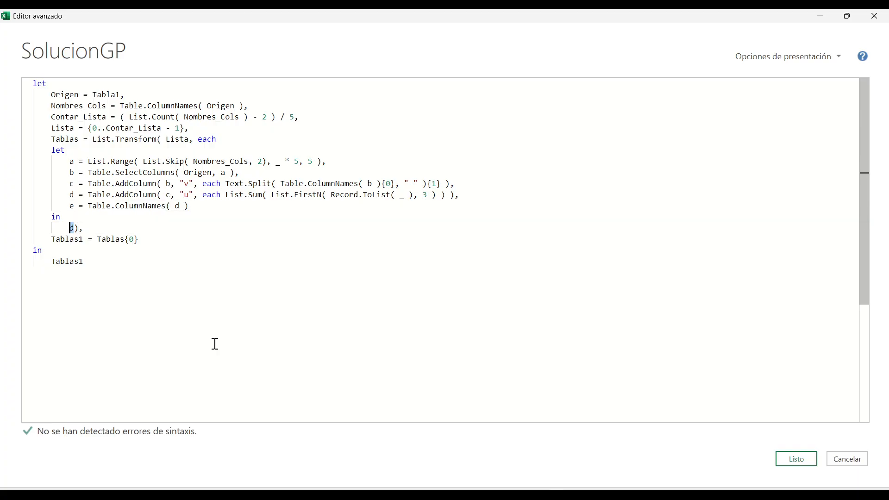
text(e)
key(Escape)
click(242, 278)
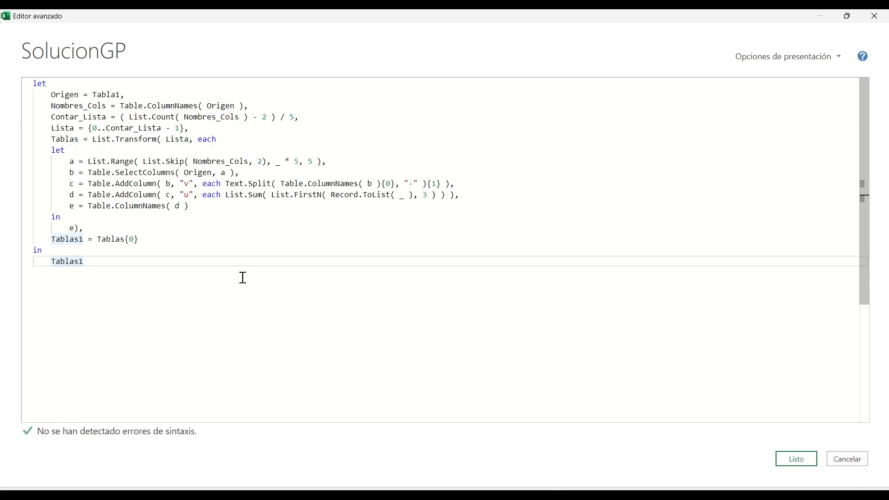
click(802, 460)
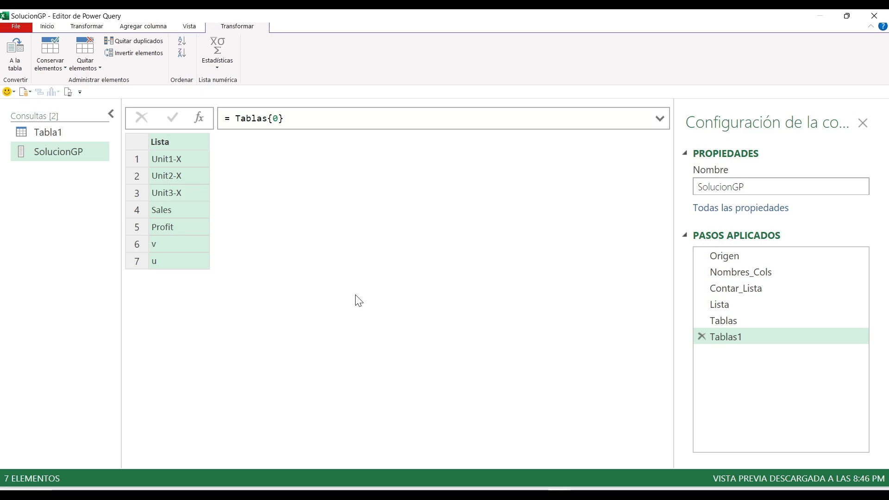
Examine the column-name lists of all five items in the Tablas step.
click(745, 321)
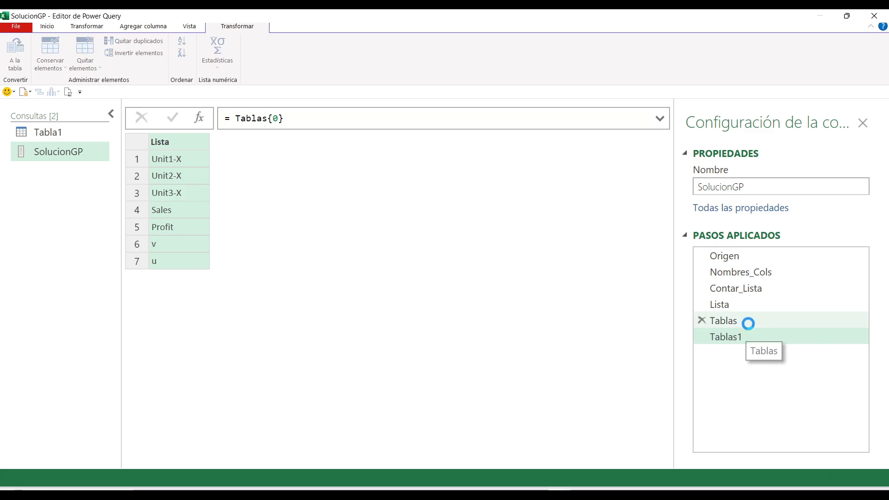
click(190, 159)
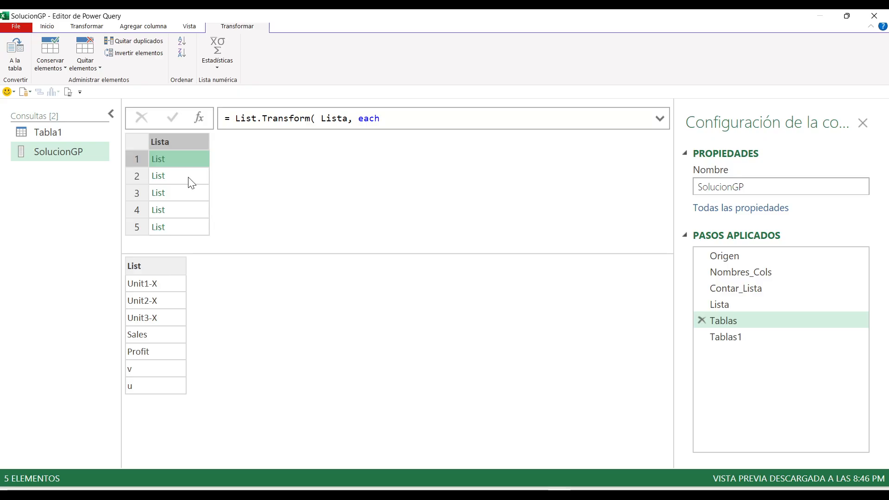
click(190, 178)
click(190, 192)
click(186, 210)
click(185, 227)
click(191, 160)
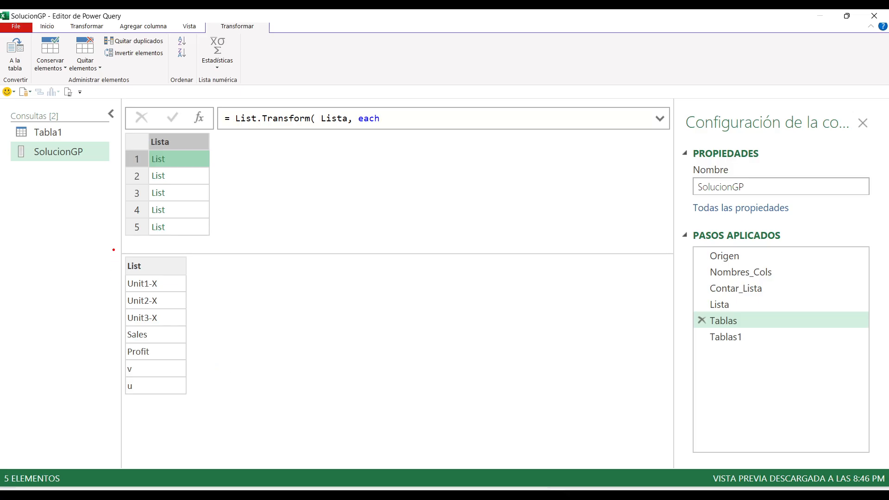
mouse_move(115, 245)
mouse_down()
mouse_move(162, 329)
mouse_move(175, 328)
mouse_up()
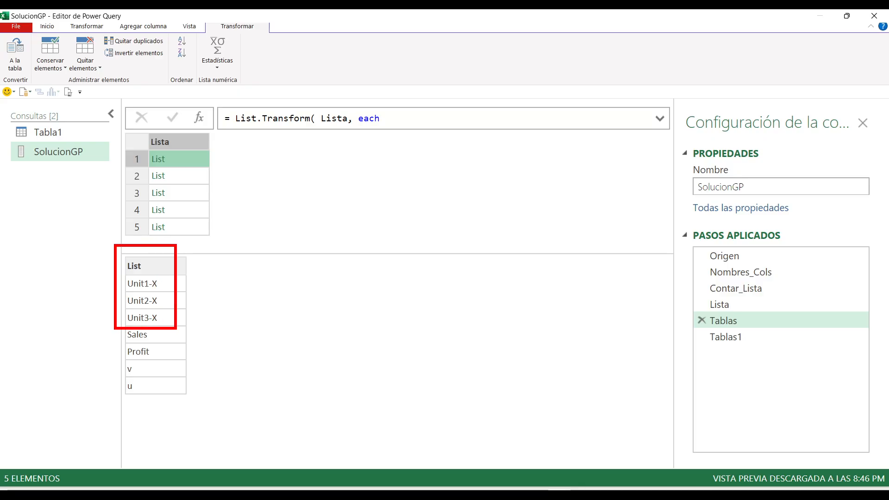
click(153, 181)
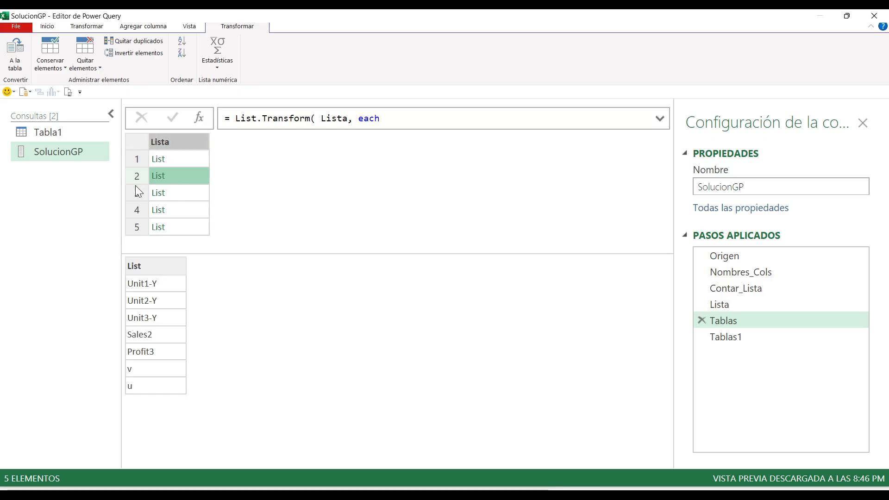
In step e, insert Table.RemoveColumns before Table.ColumnNames( d ), with d as its first argument.
click(69, 92)
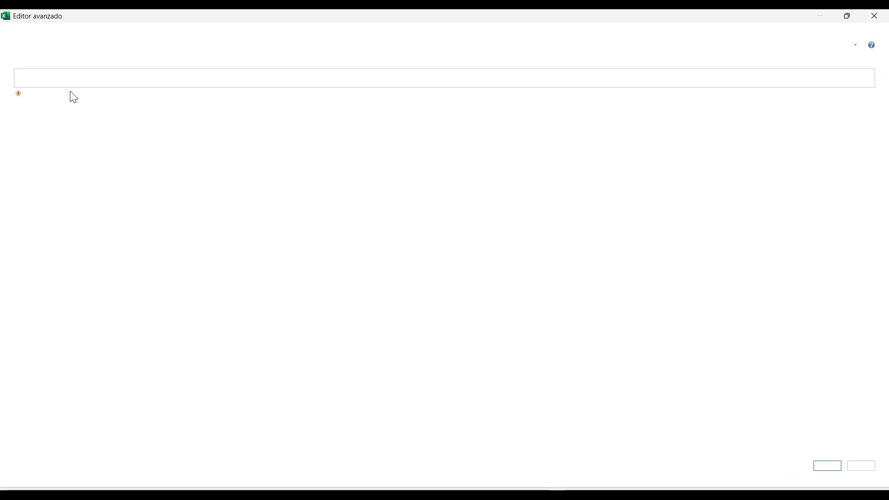
click(73, 175)
key(Left)
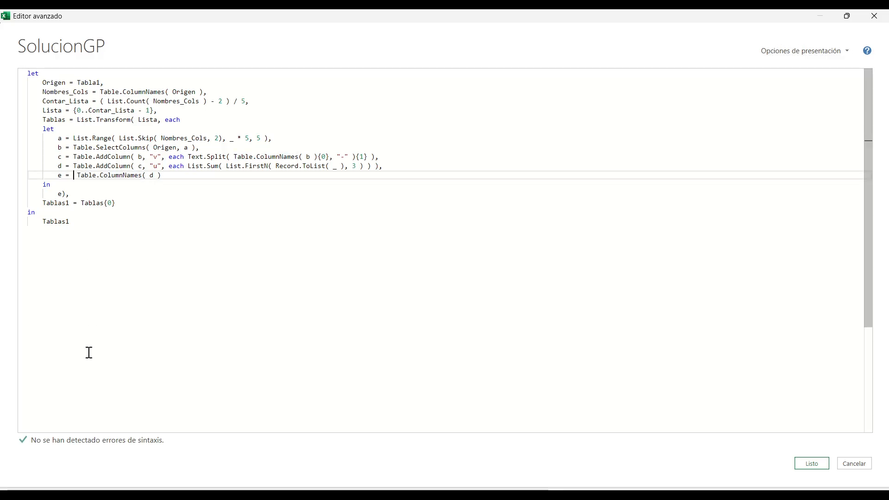
text(table)
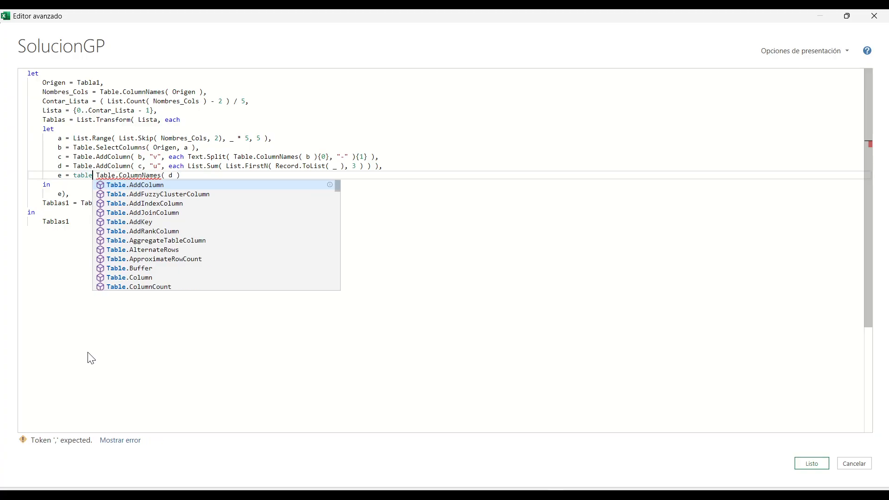
text(remove)
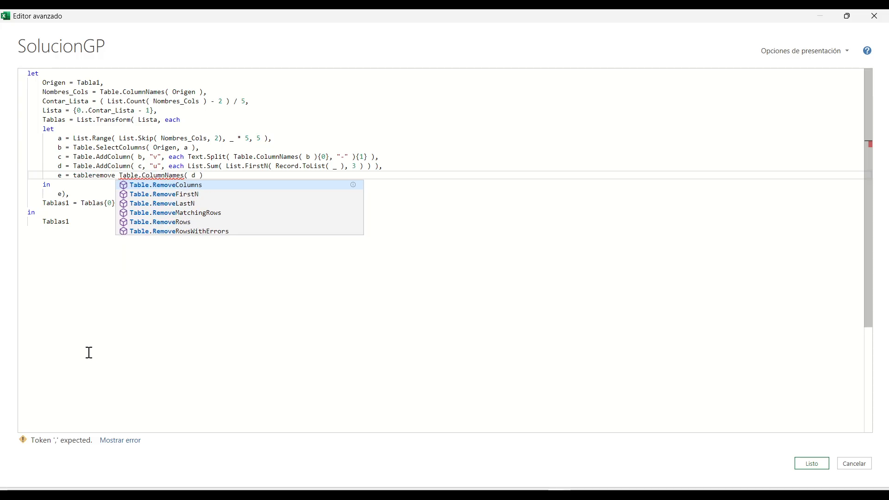
key(Tab)
text(( )
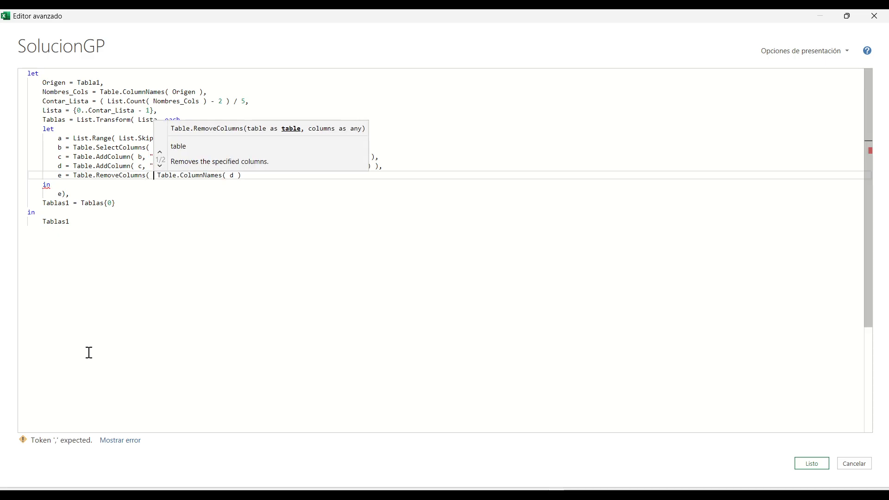
text(d,)
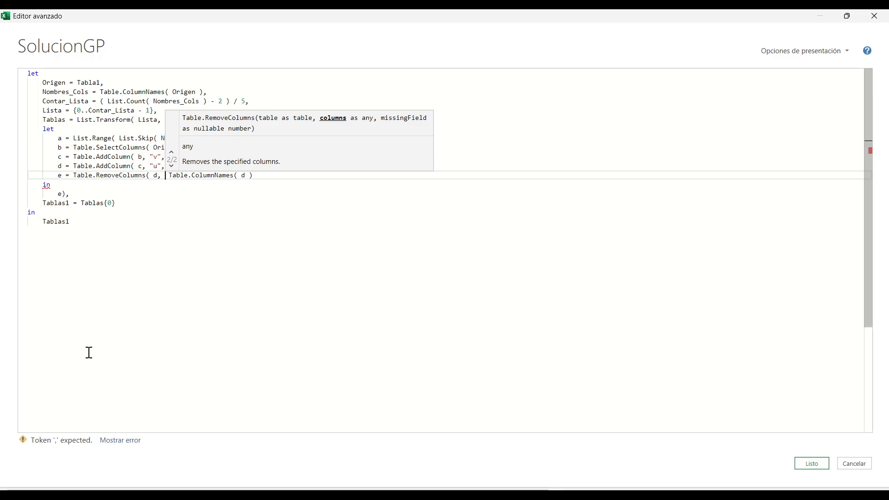
In step e, insert List.FirstN( in front of Table.ColumnNames( d ), leaving its parenthesis open.
text(lisrfir)
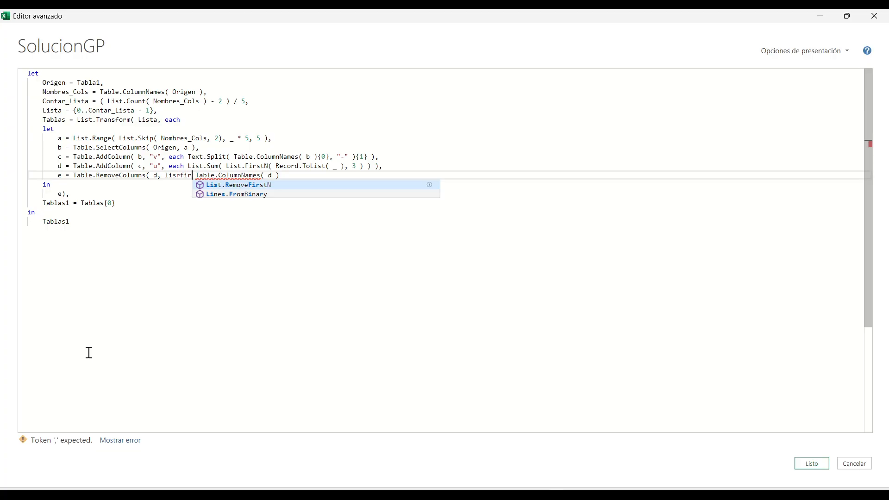
key(BackSpace)
key(BackSpace)
key(BackSpace)
key(BackSpace)
text(t)
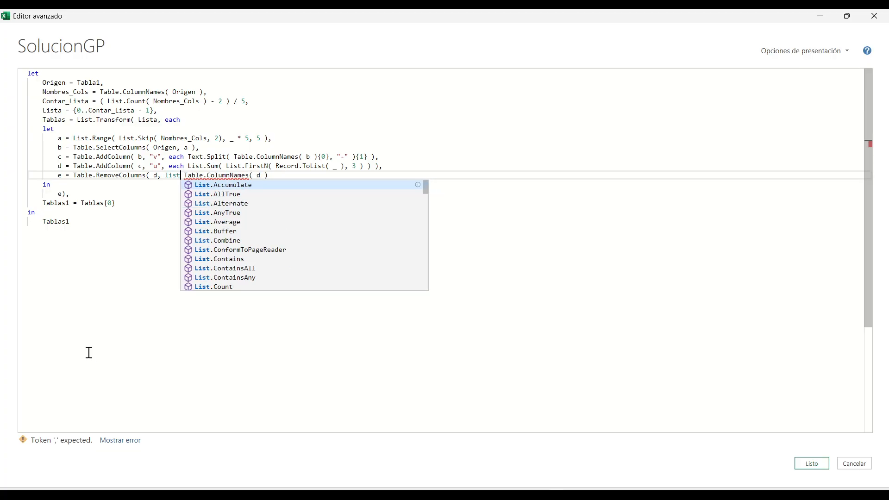
text(fir)
key(Down)
key(Tab)
text(()
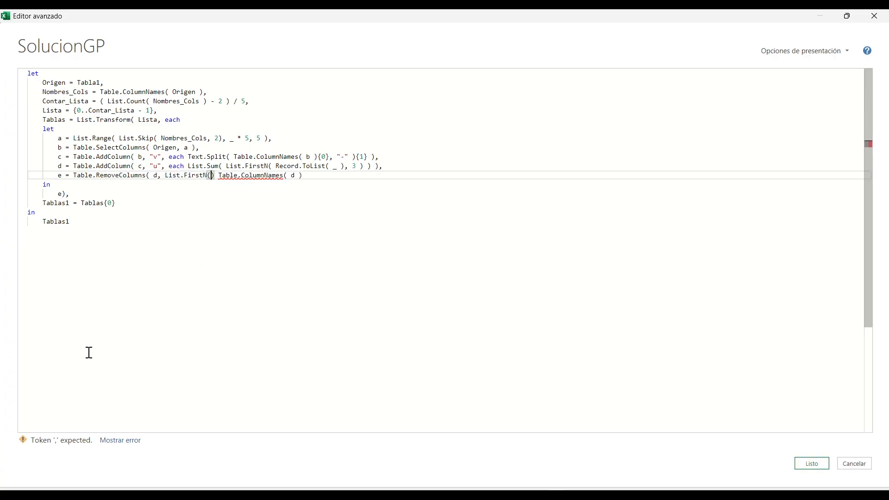
key(Delete)
Give List.FirstN in step e a count of 3, close both functions, and apply the code.
key(End)
text(, 3)
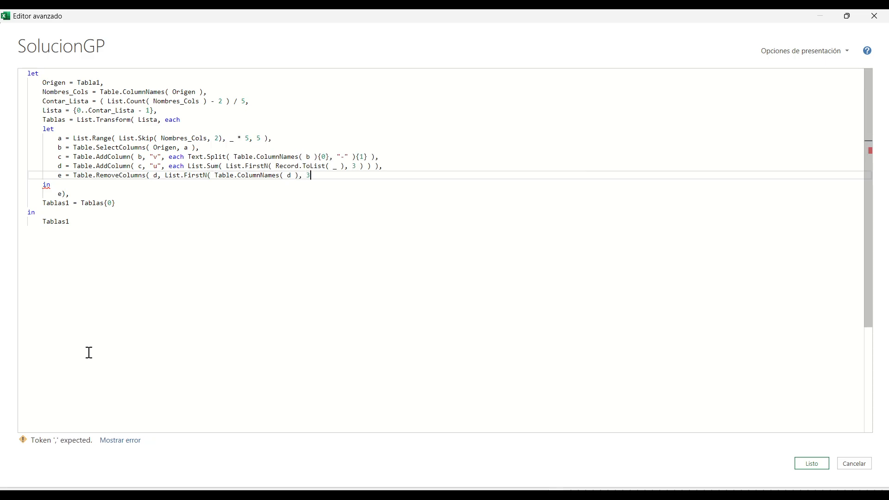
text( ) ))
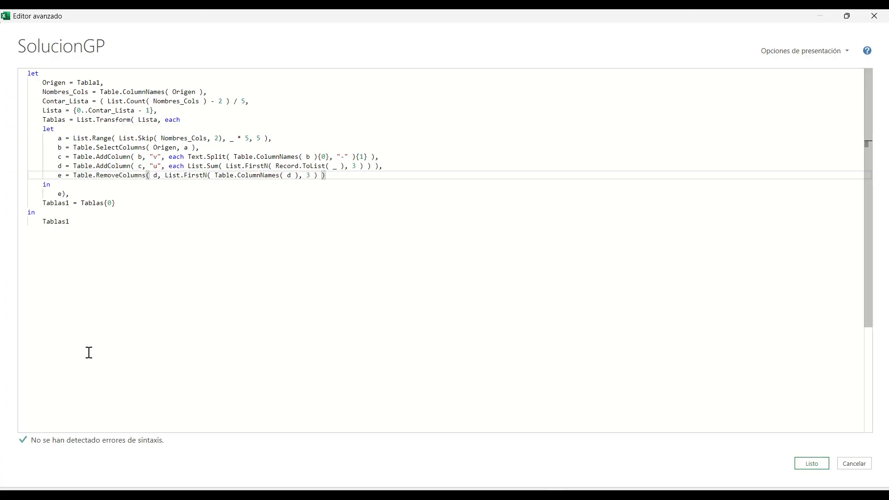
click(814, 463)
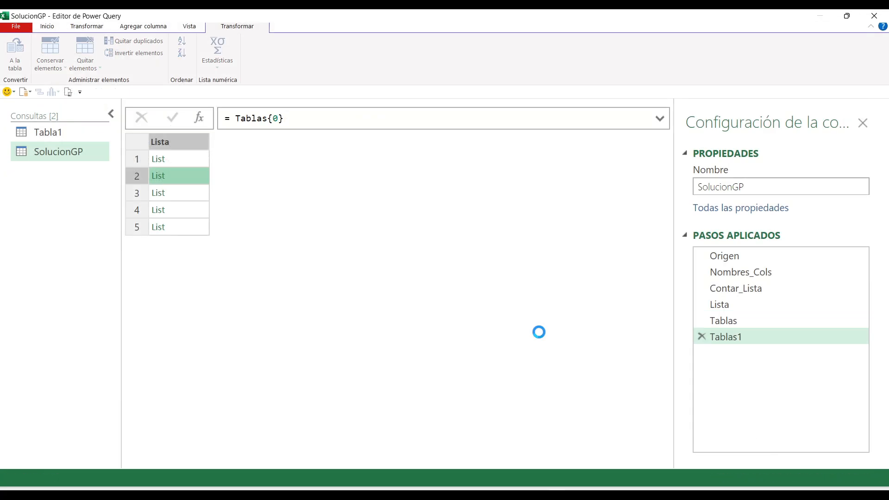
Examine the remaining columns of the tables in the Tablas step, going through its first four items.
click(758, 324)
click(186, 153)
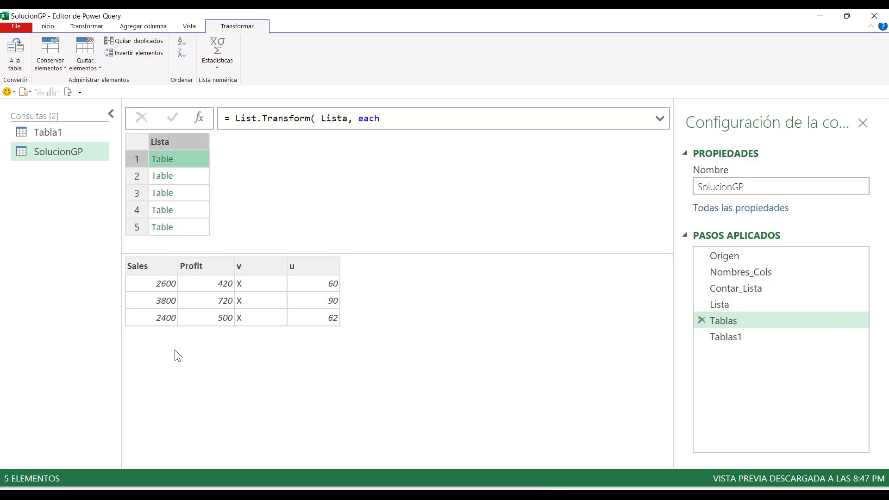
key(Down)
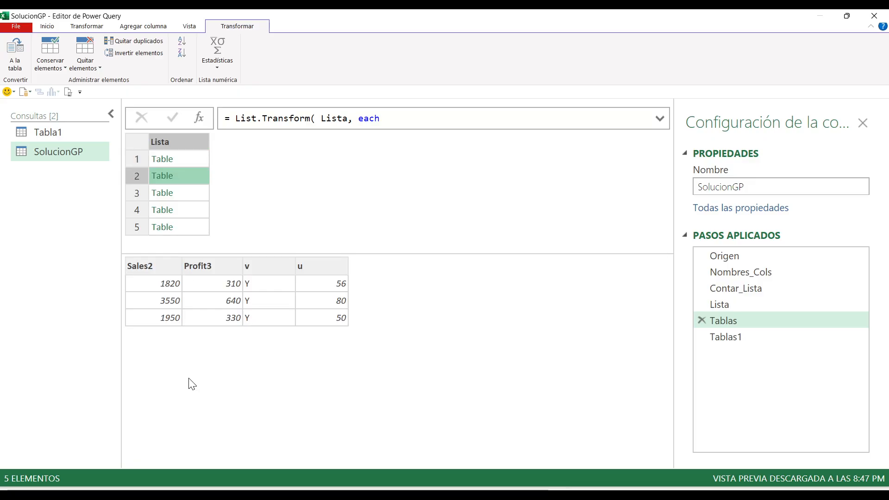
key(Down)
key(Down)
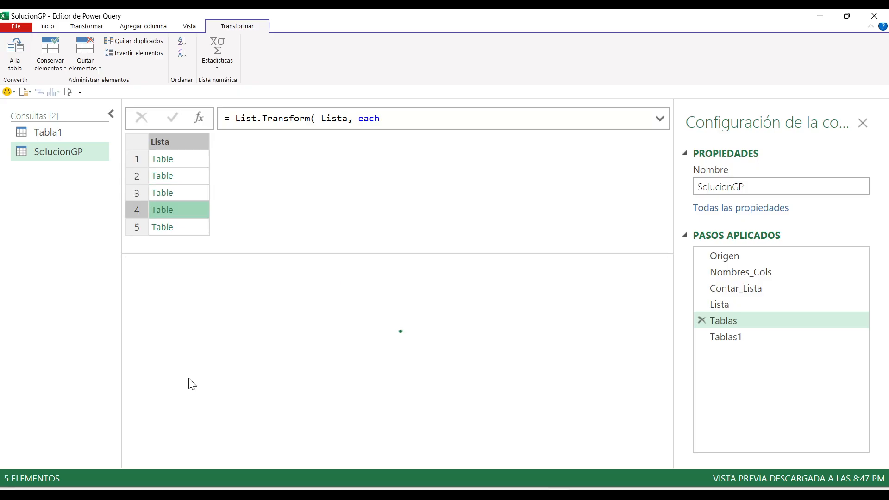
key(Up)
key(Up)
key(Up)
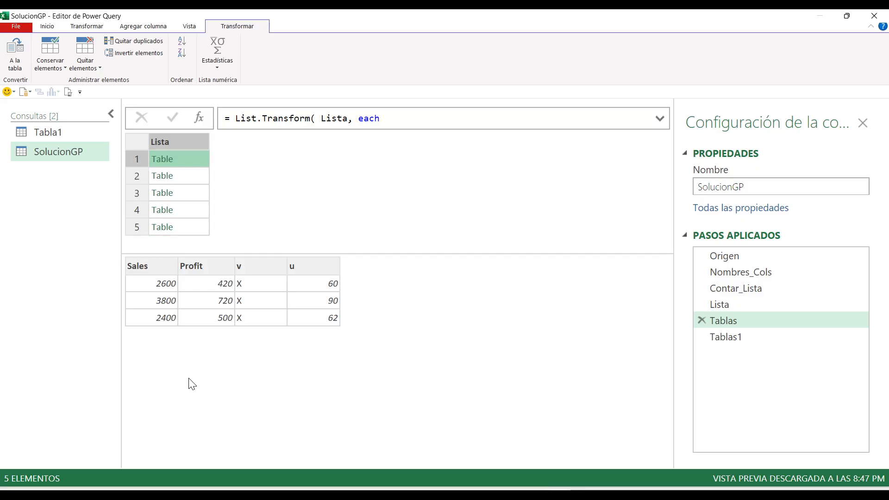
In the query code, start a step Primera2 after Nombres_Cols using Table.SelectColumns with Origen as its table.
click(69, 92)
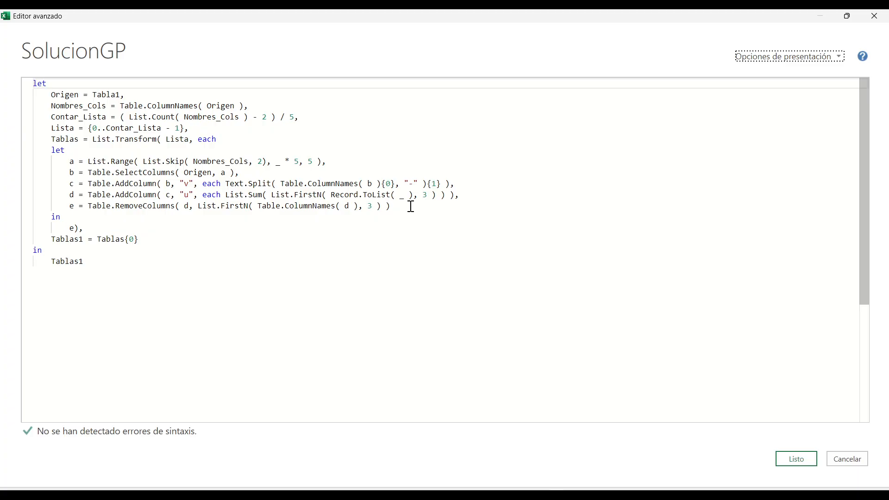
click(249, 106)
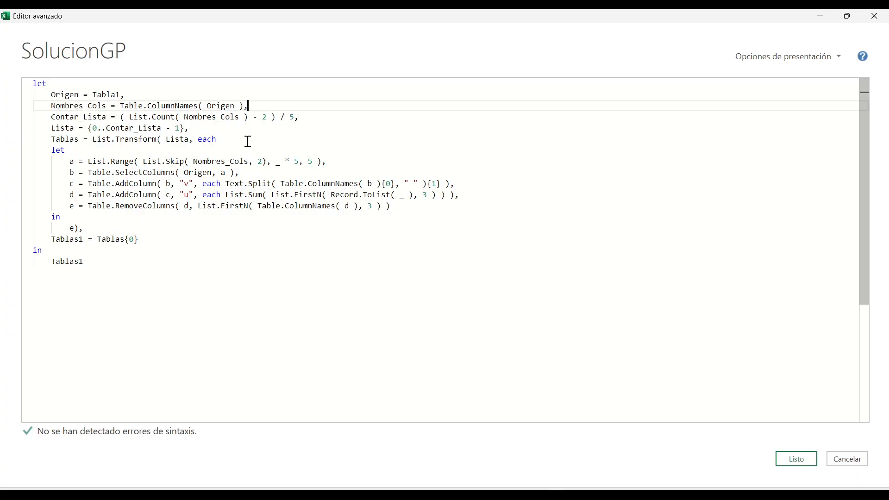
key(Return)
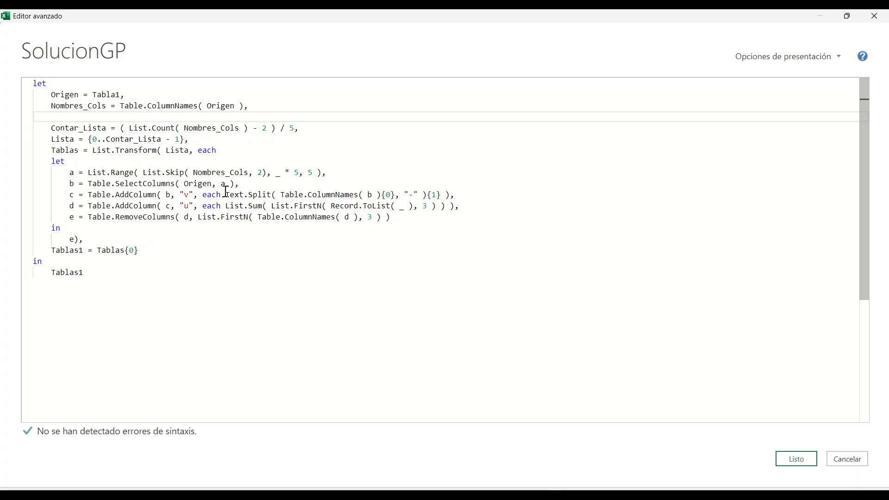
text(Pr)
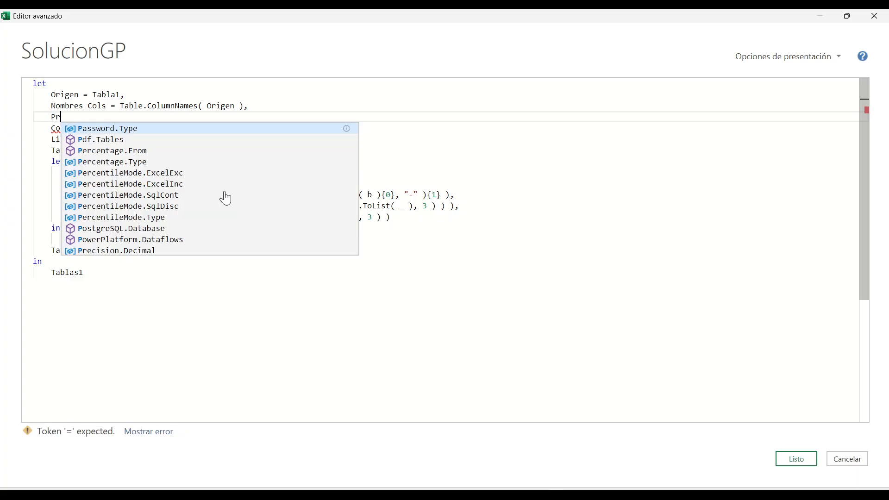
text(imeaa)
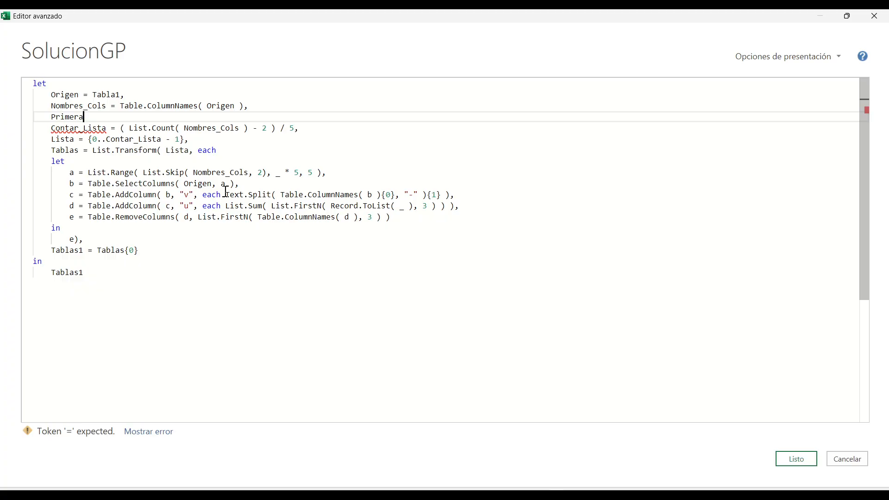
text(2 =)
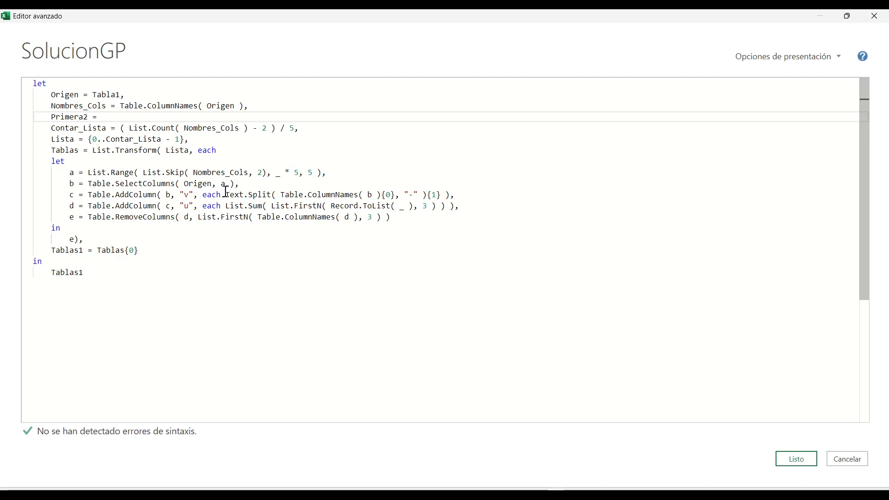
text(t)
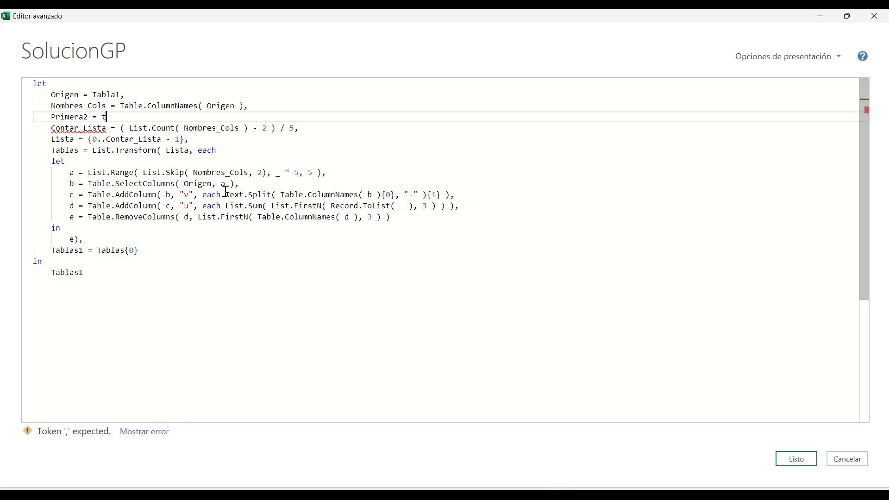
text(ablese)
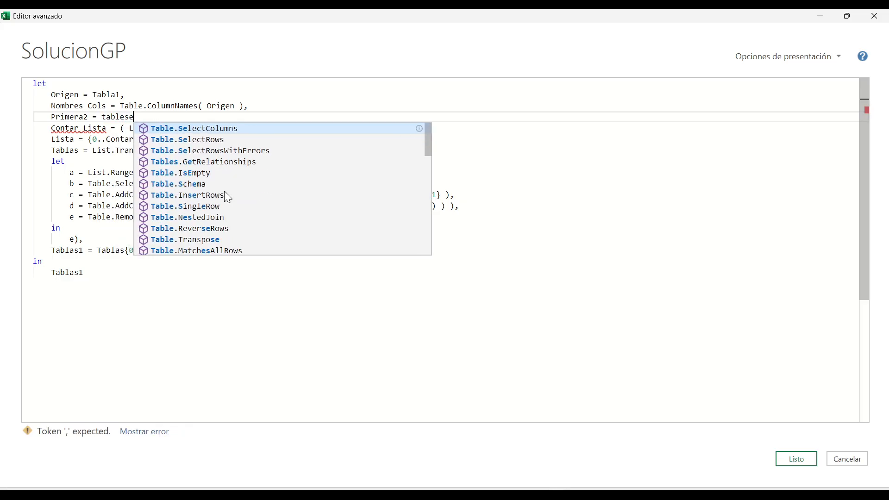
key(Tab)
text(()
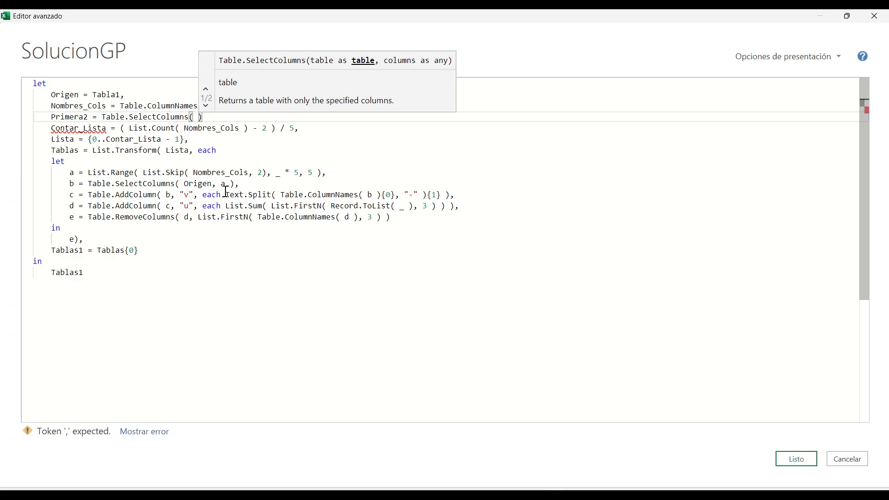
text( ori)
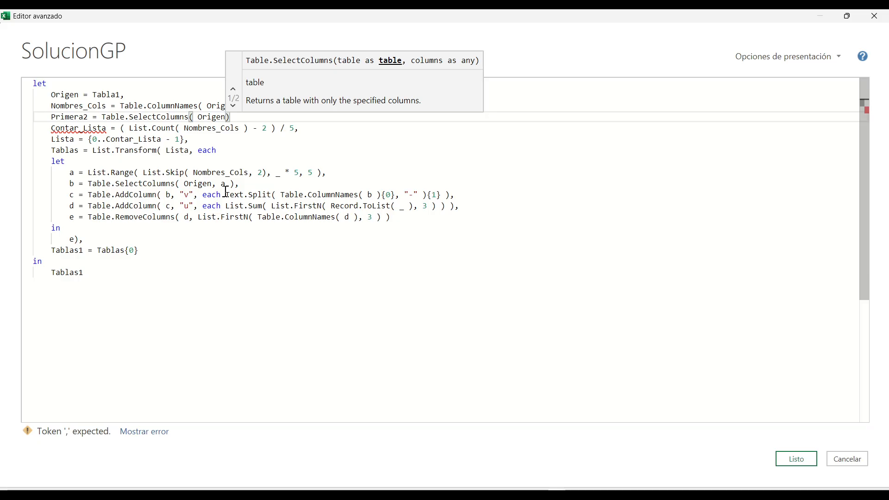
text(, )
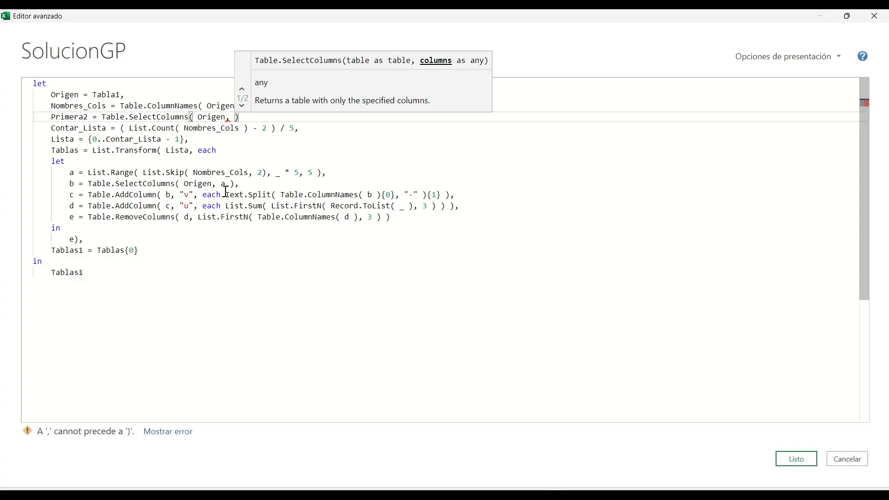
Complete Primera2 by selecting the columns List.FirstN( Nombres_Cols, 2 ), ending the step with a comma.
text(list)
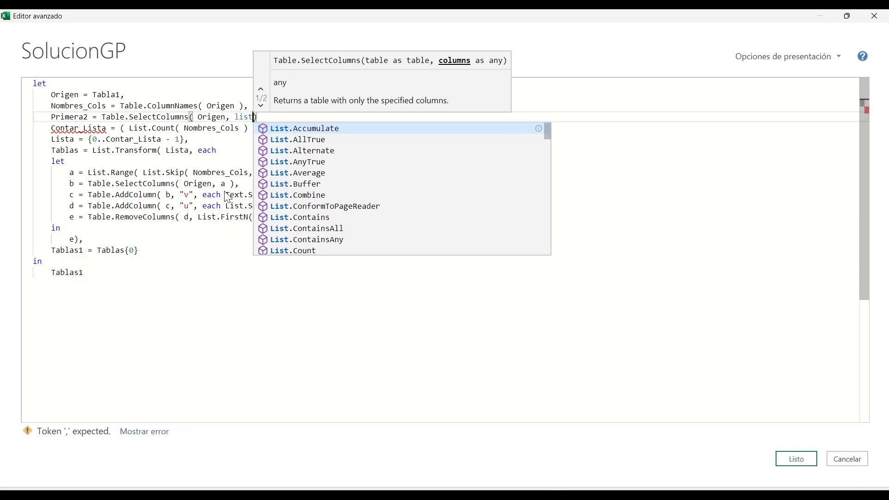
text(.first)
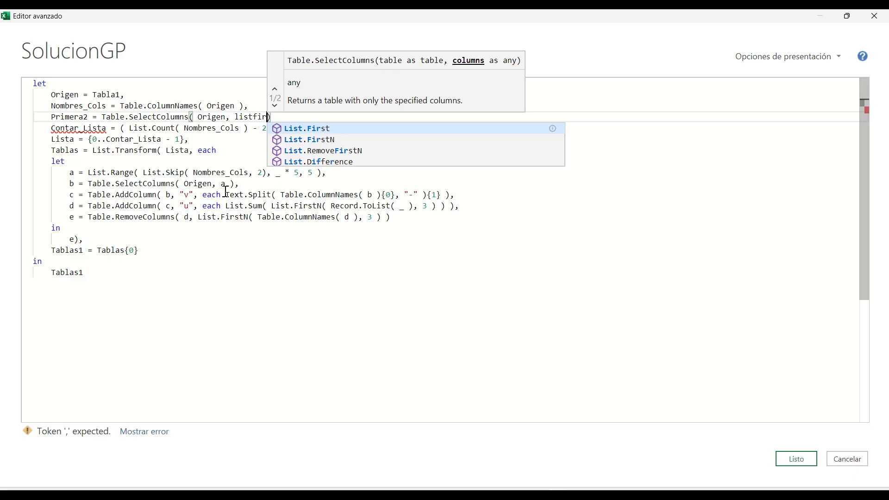
key(Down)
key(Tab)
text(( )
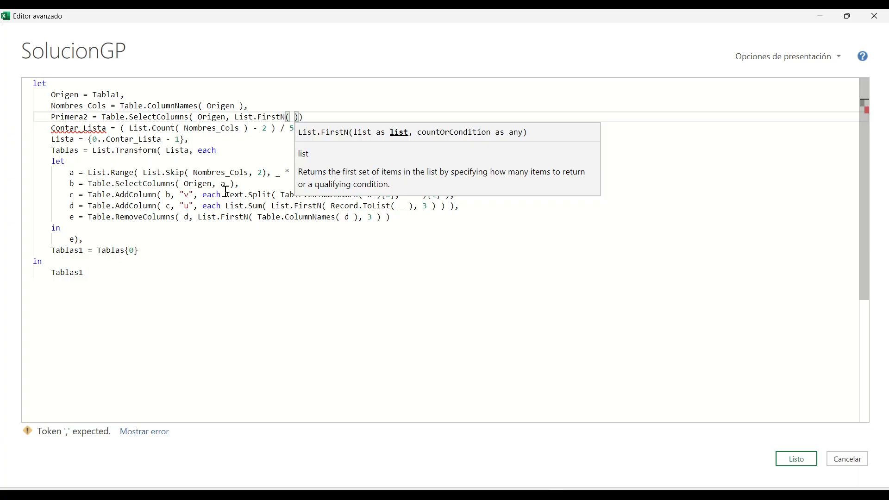
text(nom)
key(Tab)
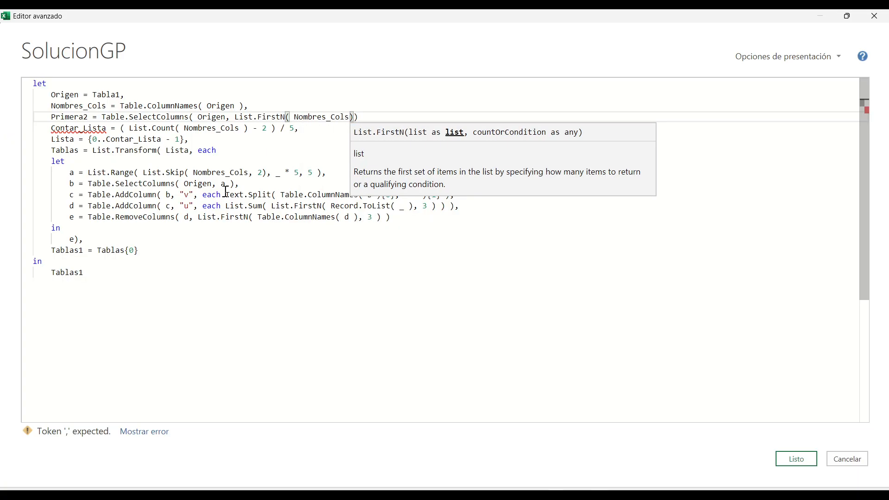
text(, 2 ) ),)
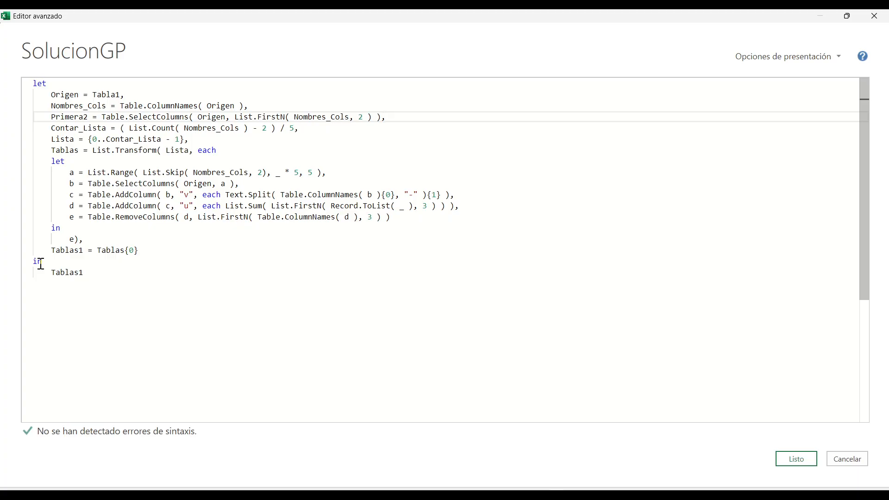
Add a comma after inner step e and open a new line below it.
click(424, 221)
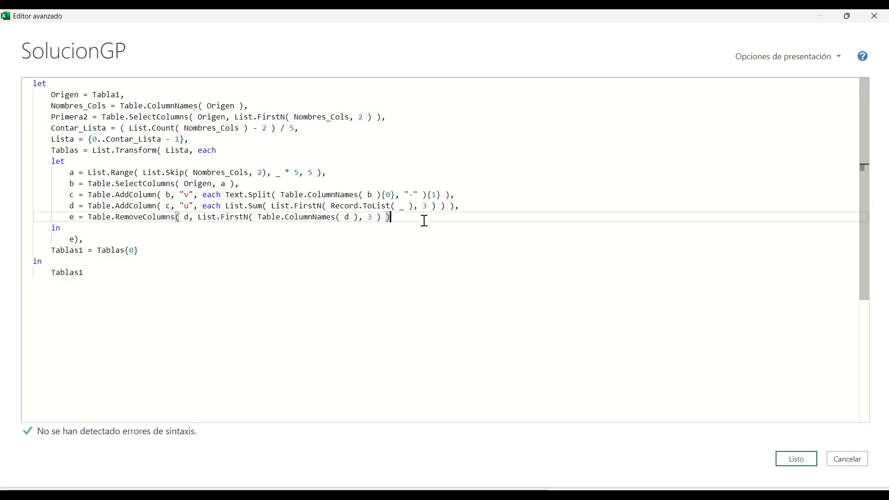
text(,)
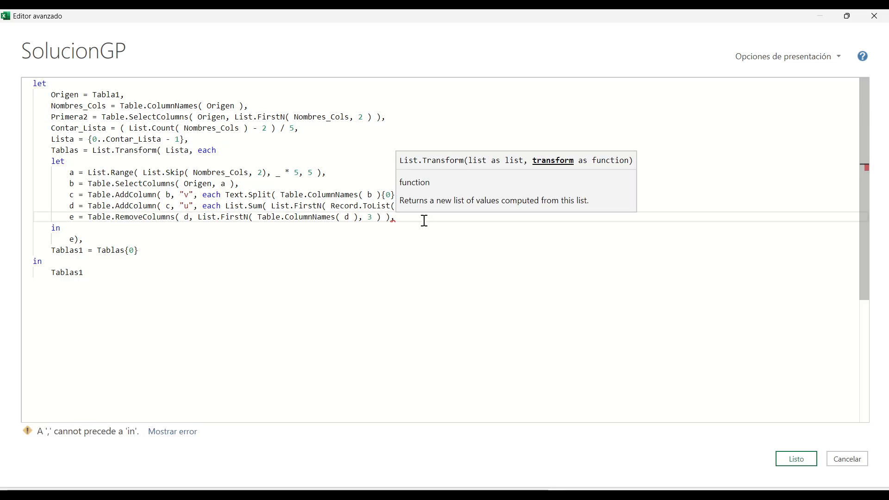
key(Return)
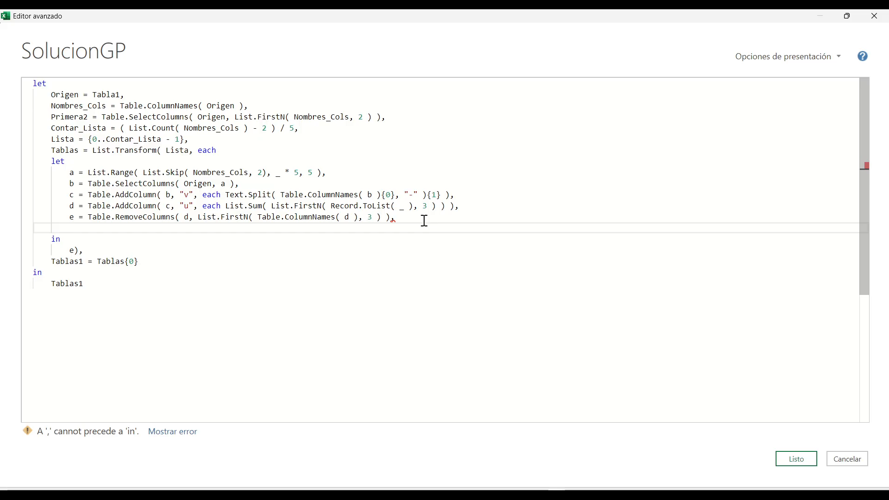
drag(41, 109, 91, 123)
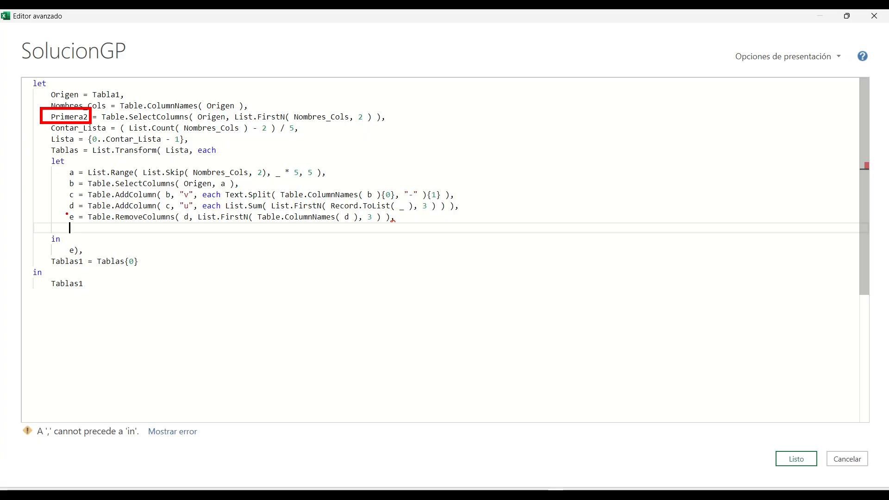
drag(66, 211, 80, 222)
key(Escape)
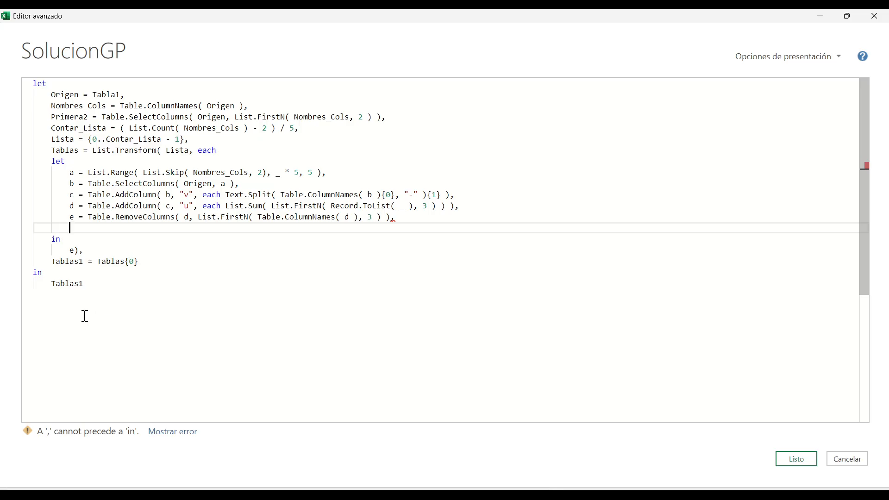
Define inner step f as Table.ToColumns( e ) on the line below e.
text(f)
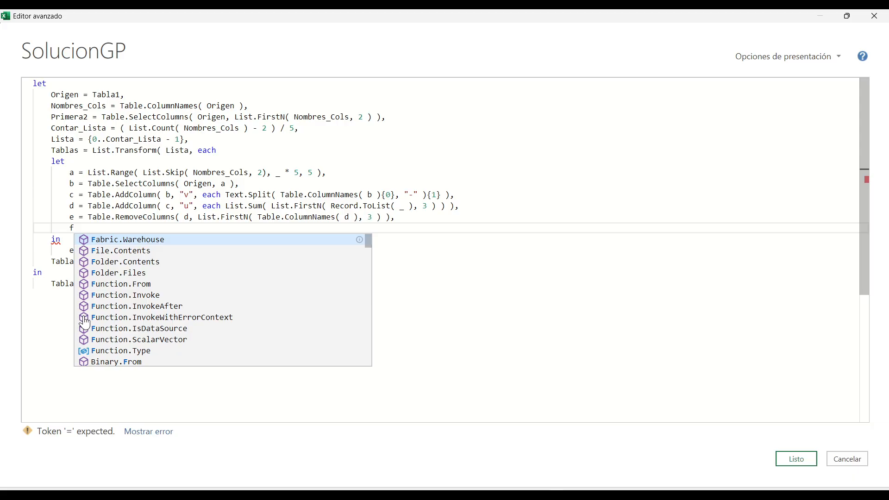
text( = t)
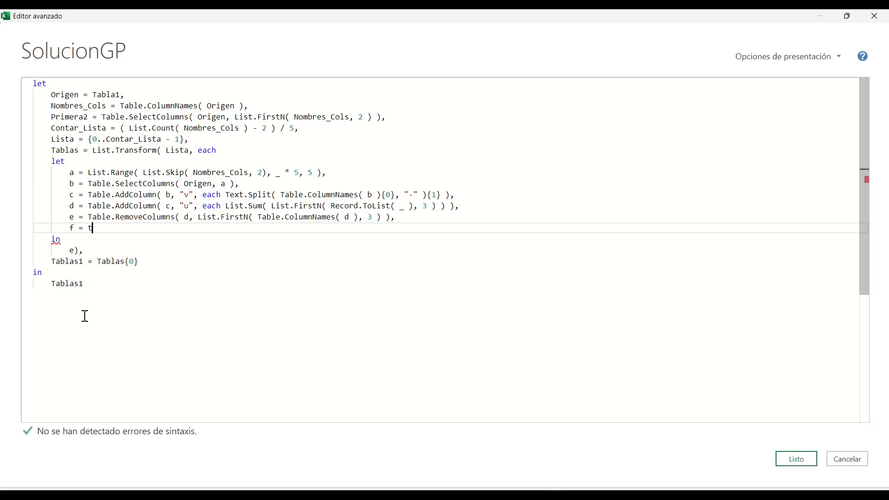
text(able)
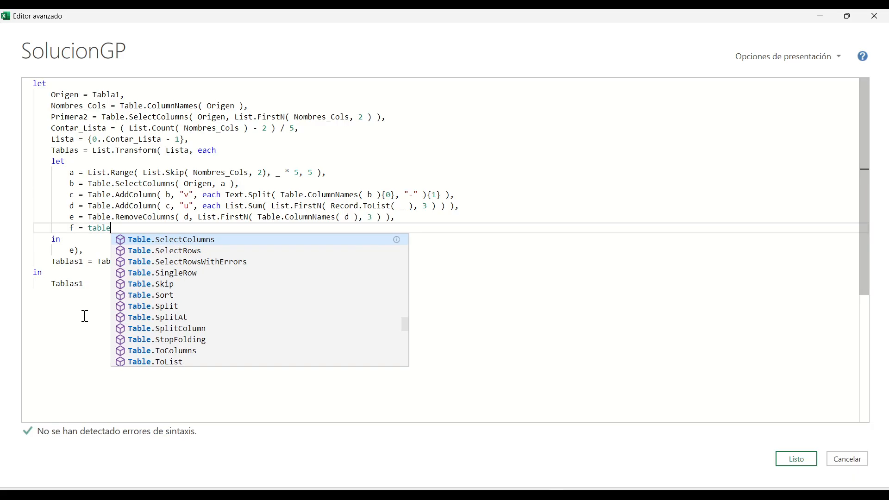
text(toc)
key(Return)
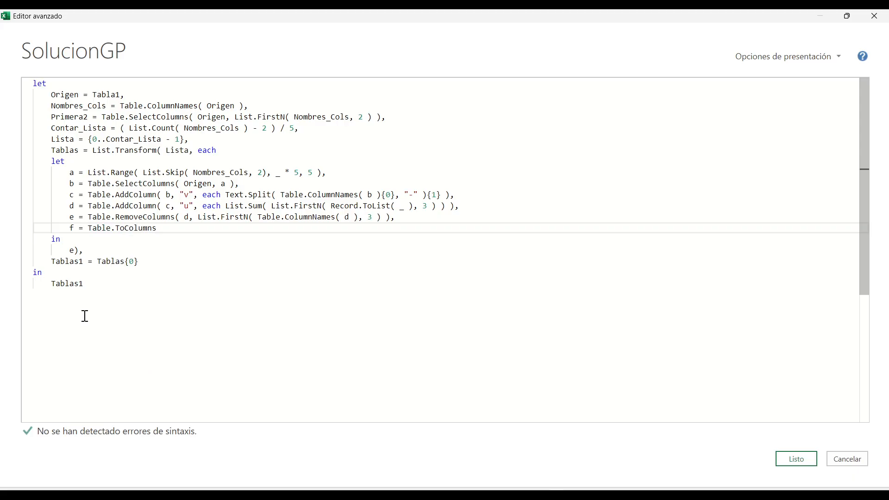
text(()
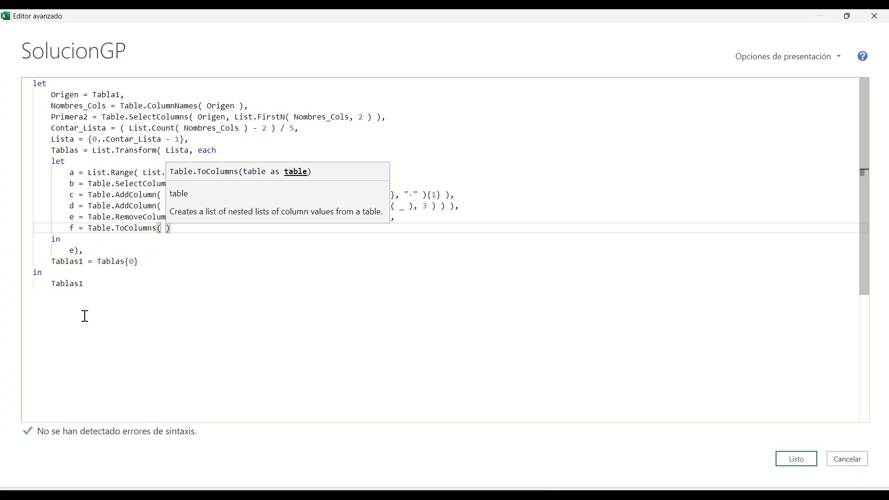
text( e)
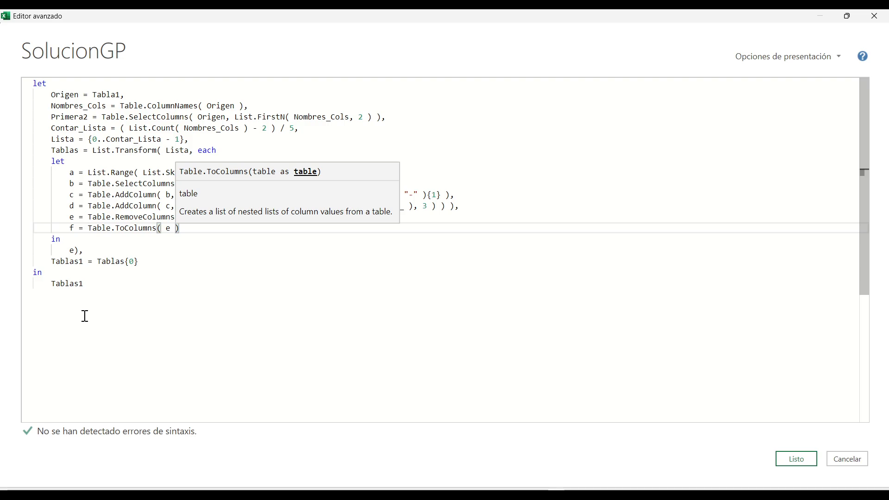
key(Left)
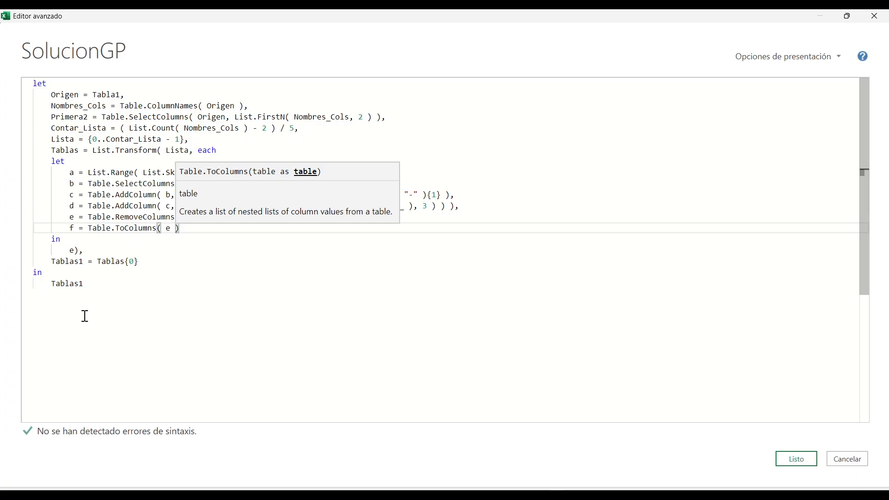
Make the inner let expression return f instead of e and apply the query code.
double_click(72, 250)
text(f)
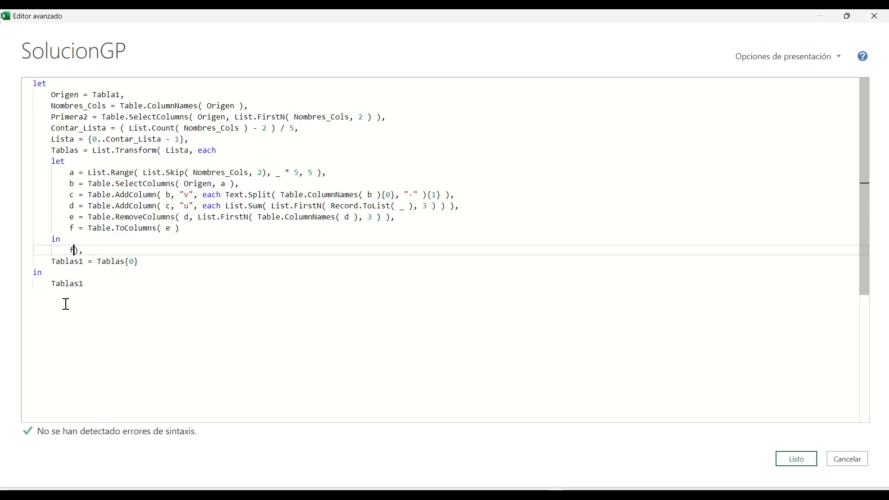
click(396, 328)
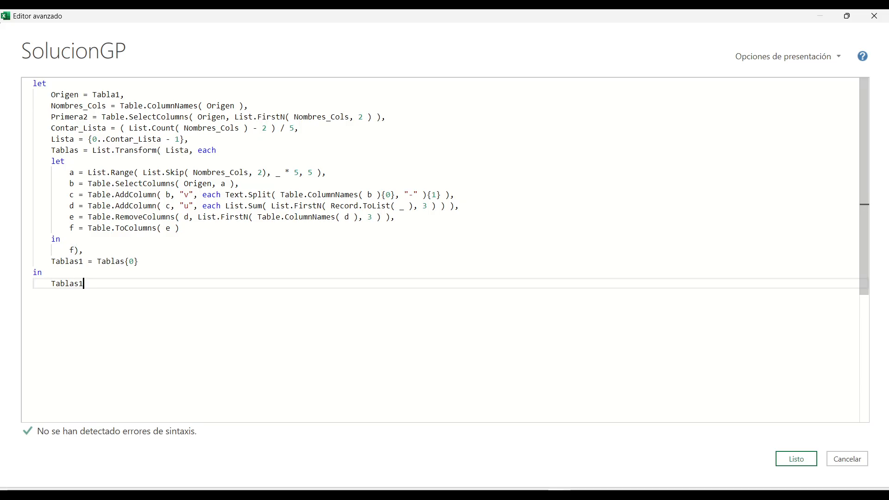
click(779, 460)
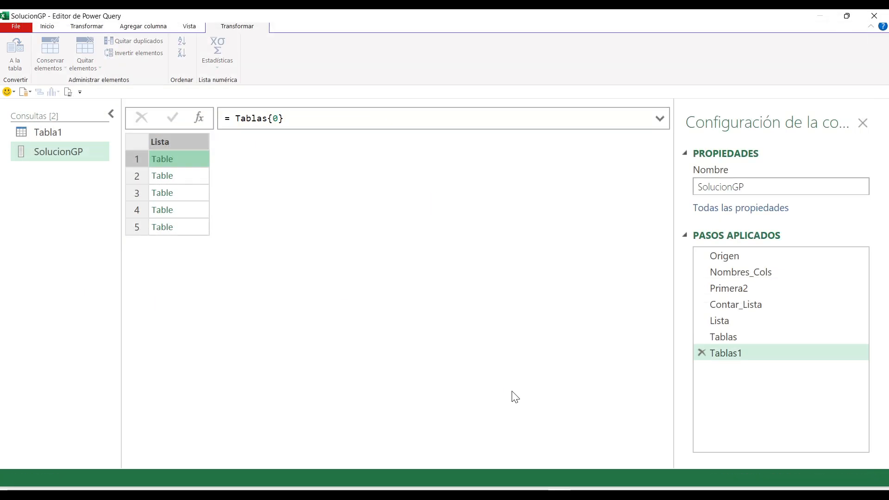
Examine the nested lists in the Tablas step, going through all five items and returning to the first.
click(746, 336)
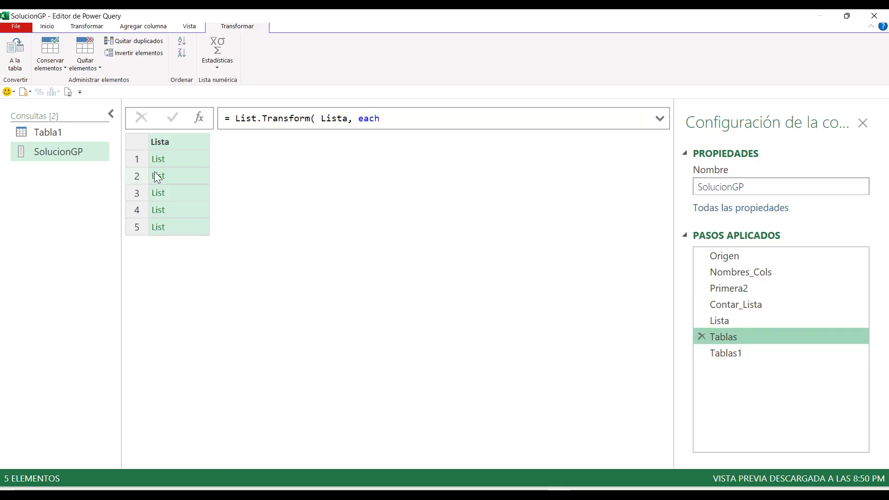
click(183, 163)
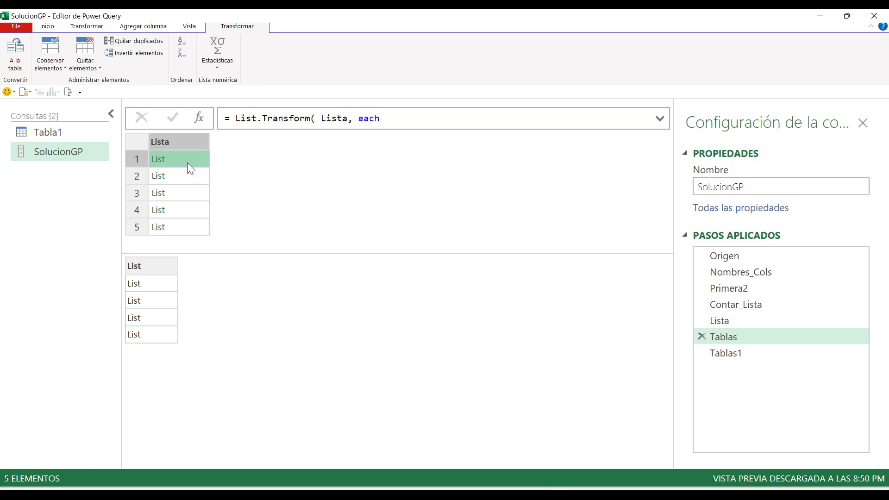
click(176, 182)
click(176, 194)
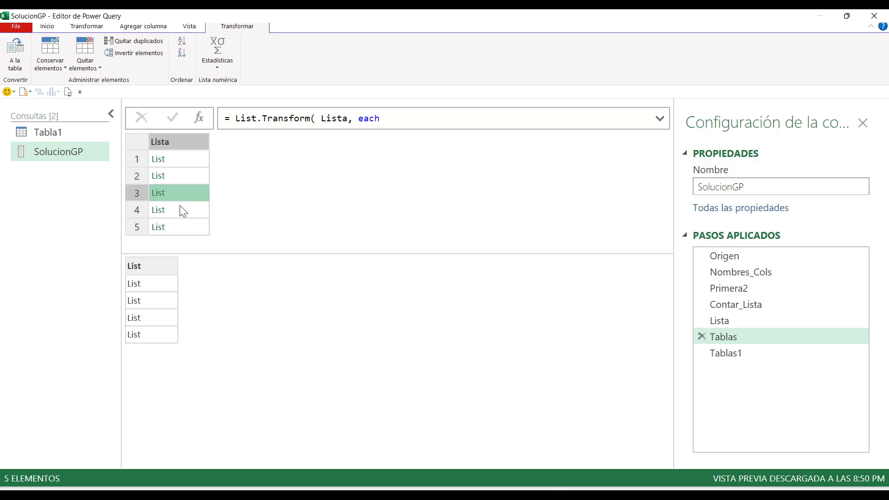
click(178, 211)
click(178, 231)
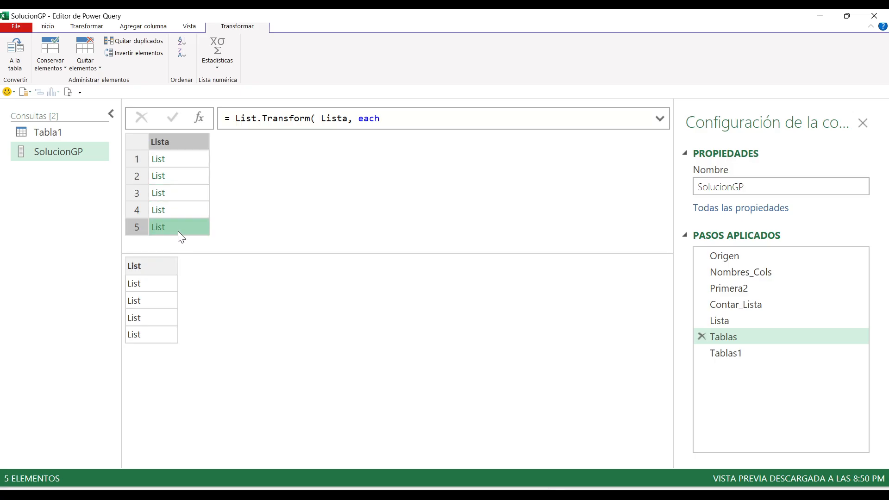
click(193, 160)
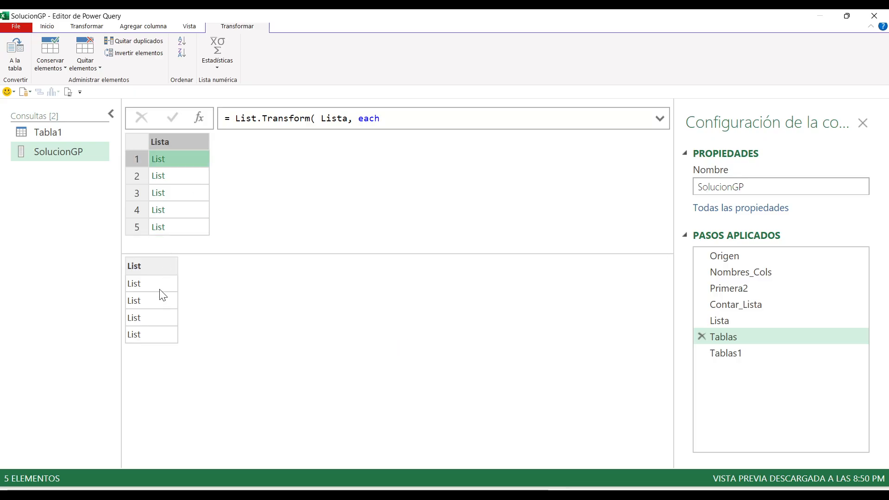
Examine the column values of each of the four lists in the Tablas1 step.
click(742, 355)
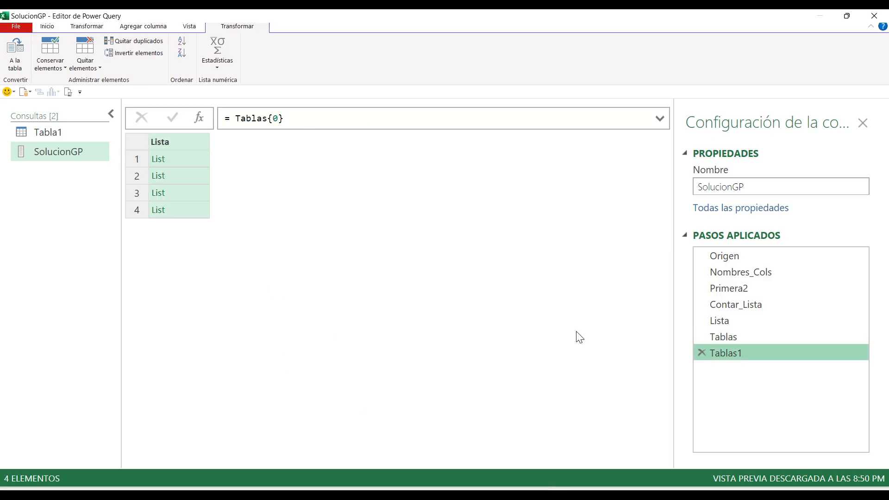
click(174, 159)
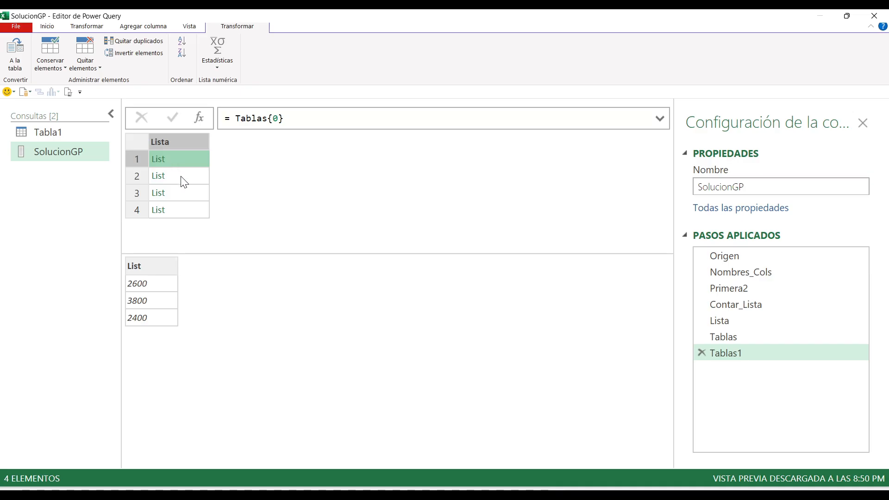
click(180, 176)
click(183, 159)
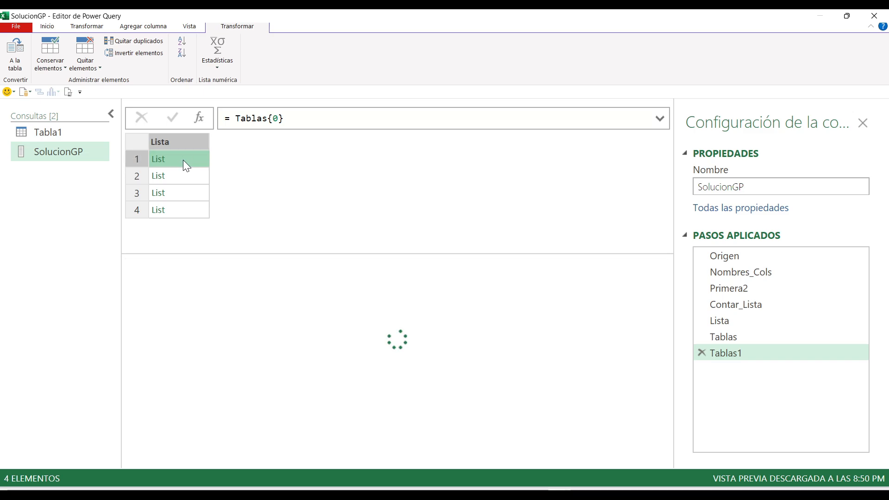
click(183, 171)
click(181, 193)
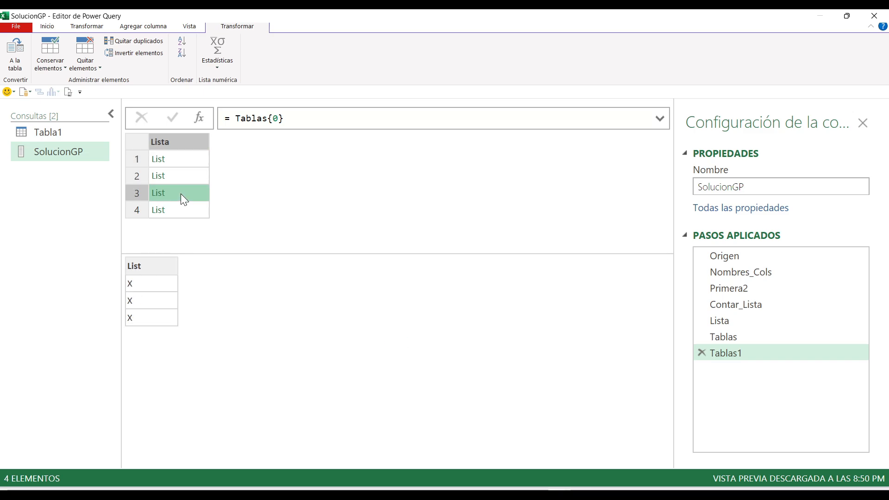
click(181, 209)
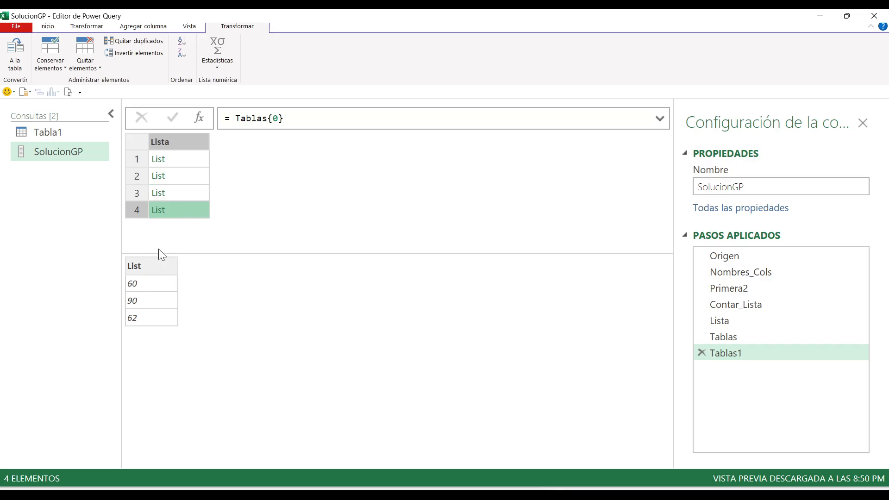
click(184, 197)
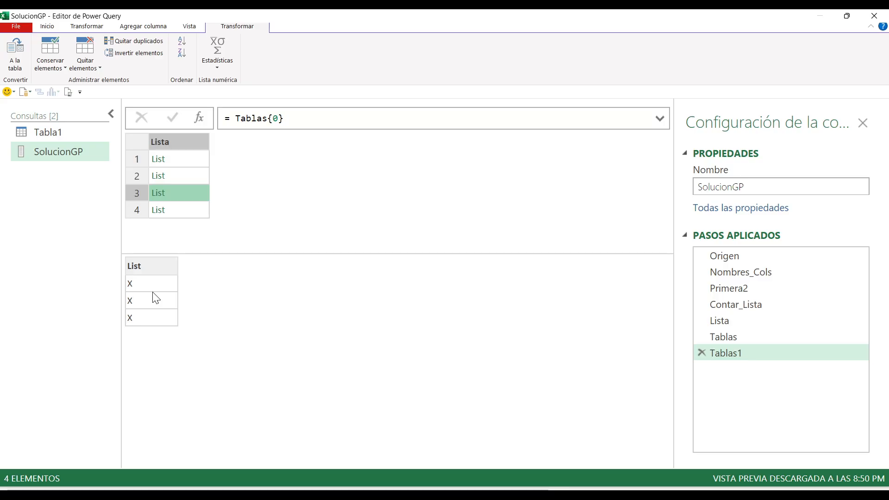
click(188, 159)
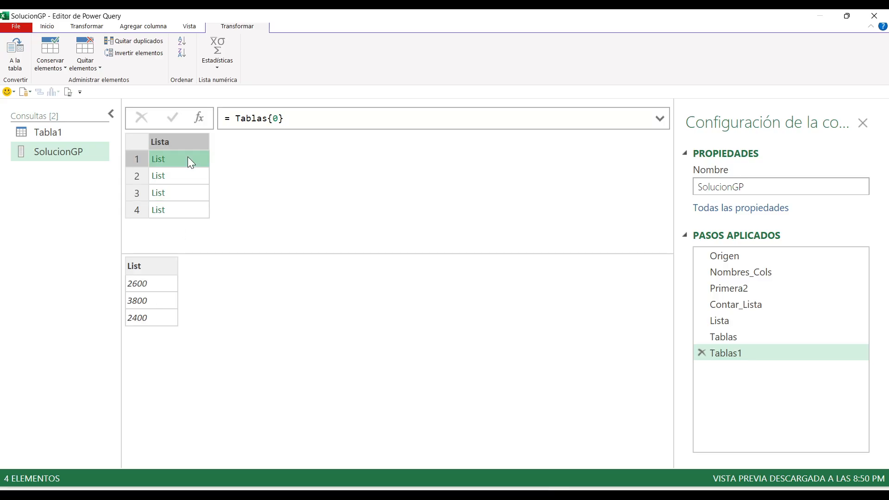
Reopen the query code and insert Table.ToColumns( Primera2) before the existing Table.ToColumns( e ) in inner step f.
click(68, 91)
click(218, 229)
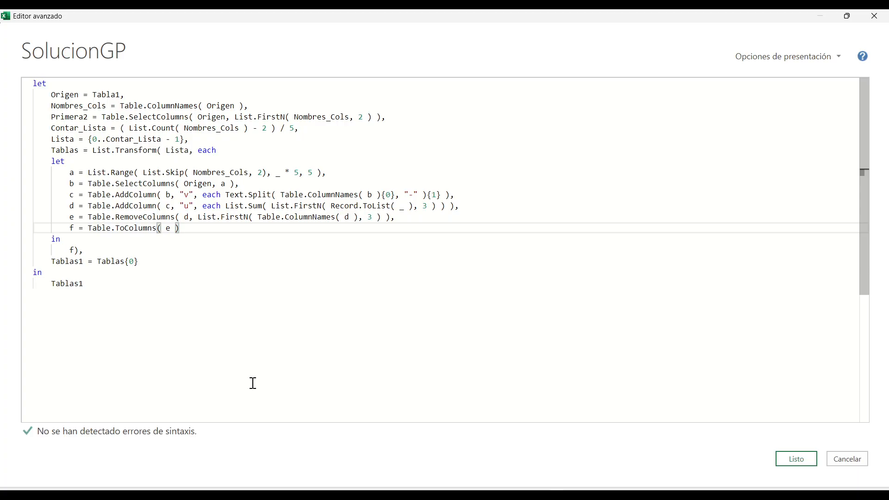
click(91, 229)
text(table)
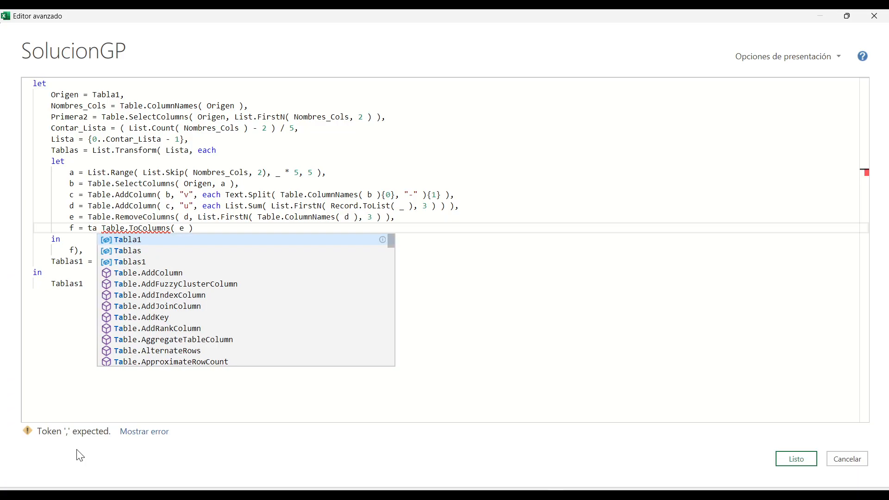
text(.to)
key(Tab)
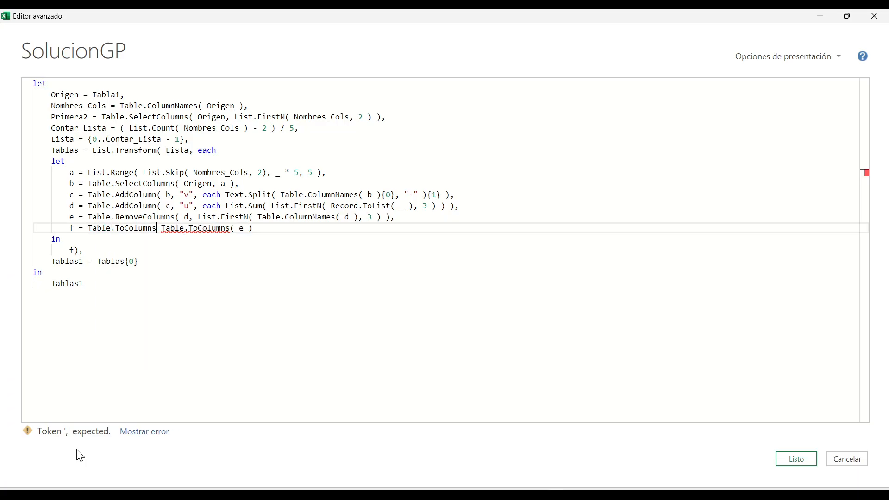
text(( )
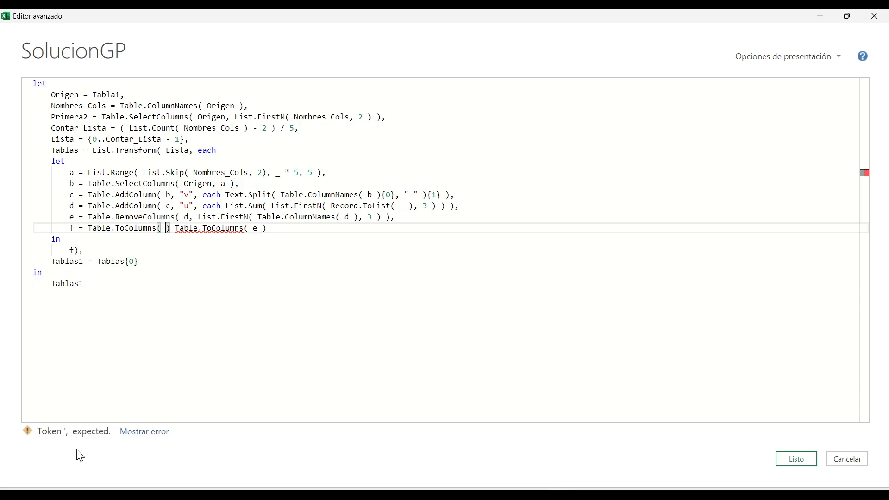
text(pr)
key(Tab)
text() )
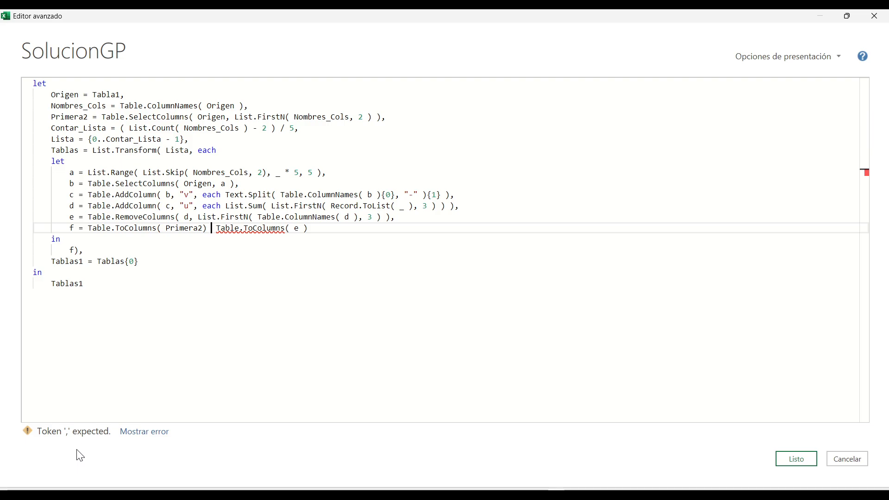
Join the two Table.ToColumns expressions in step f with & and apply the query code.
text(&)
key(End)
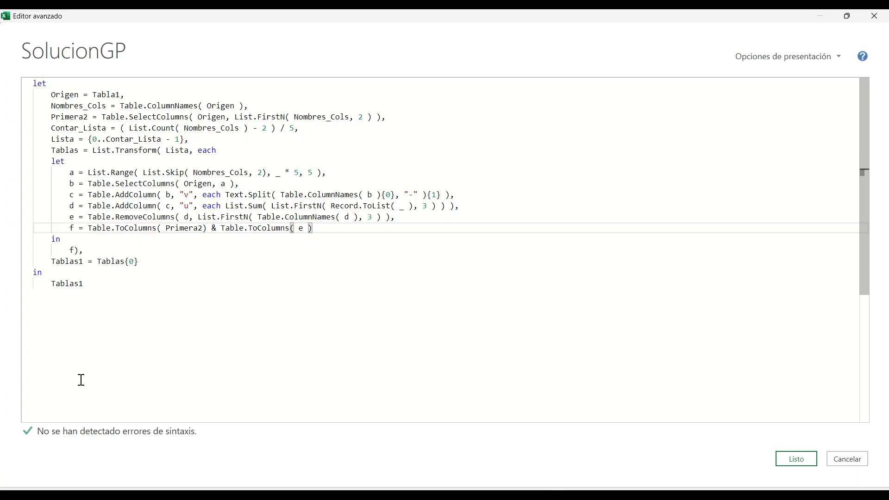
click(795, 459)
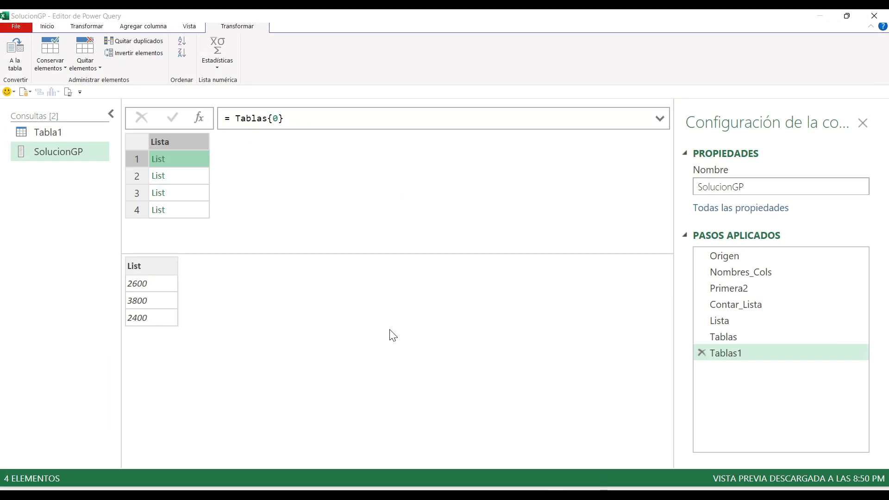
Examine the contents of all six lists in the Tablas1 step, enlarging the list area to show every item.
click(189, 160)
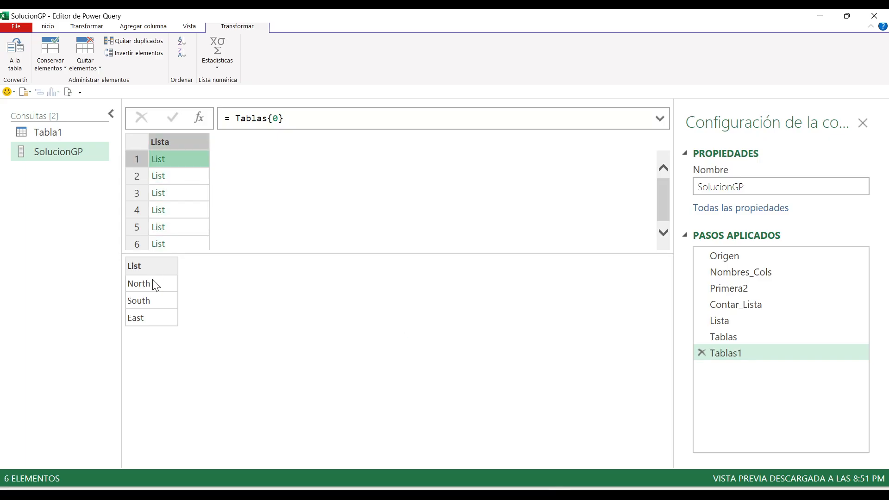
click(195, 175)
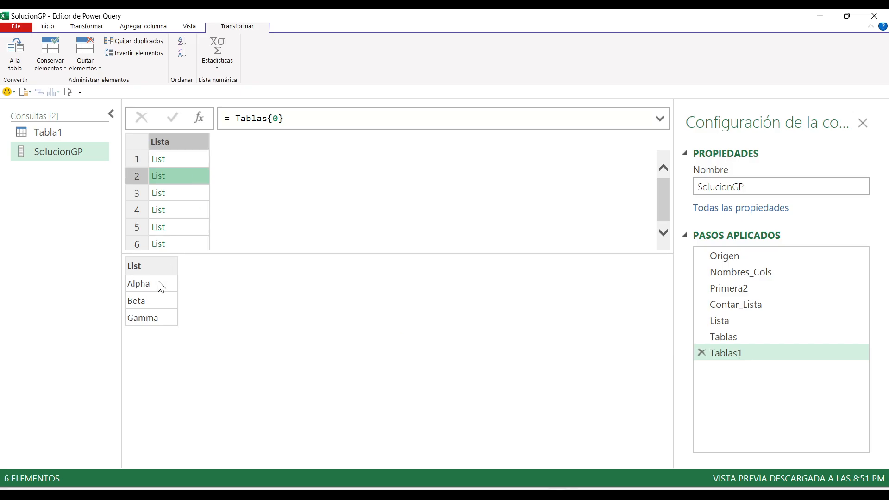
click(186, 194)
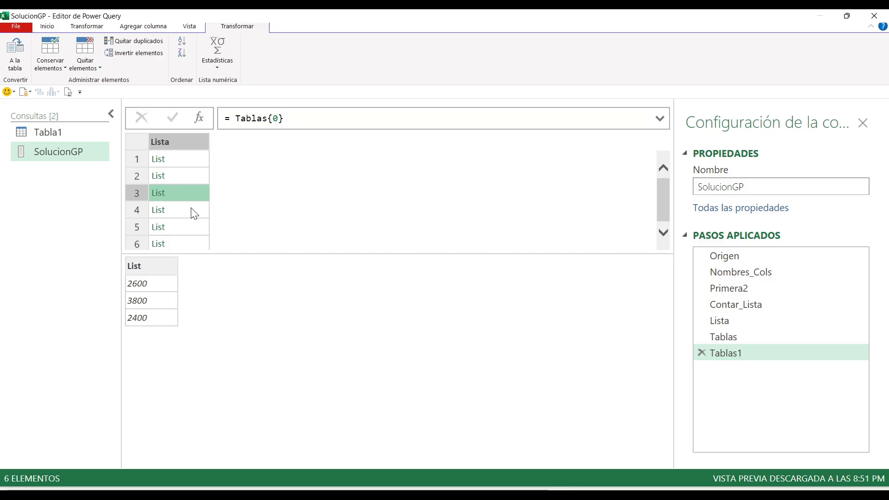
click(192, 210)
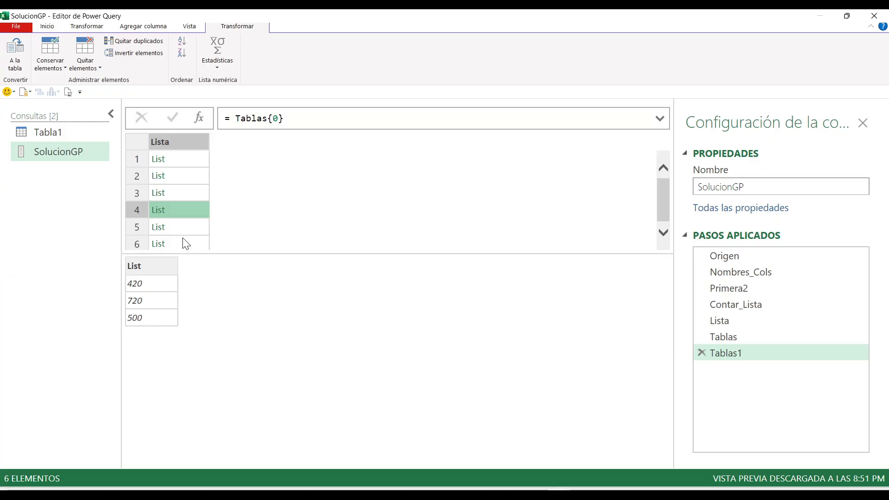
click(185, 228)
click(188, 244)
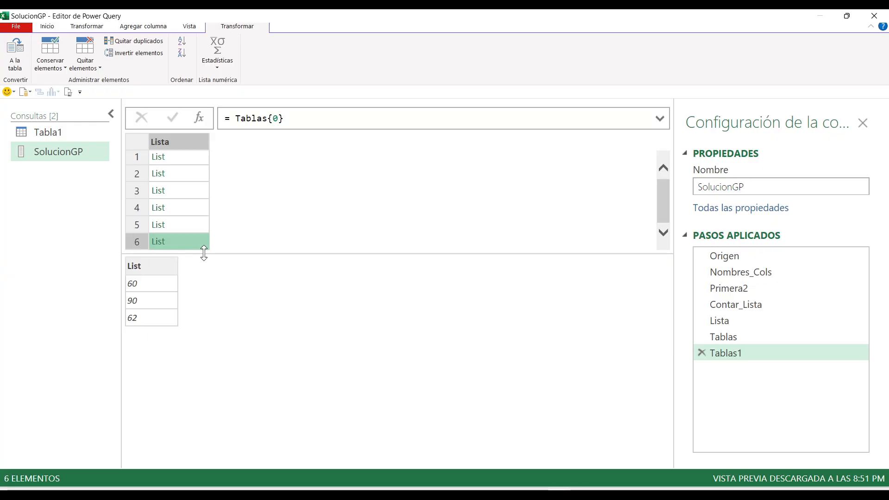
drag(204, 254, 203, 267)
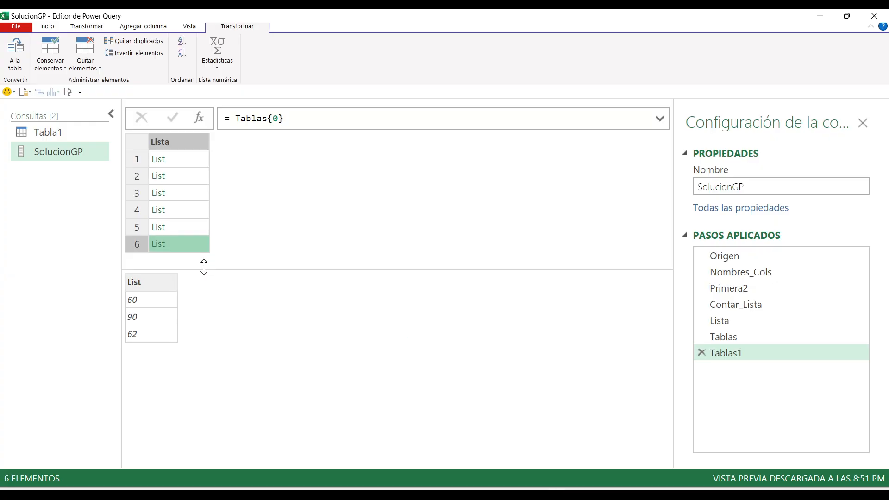
Reopen the query code and add inner step g = Table.FromColumns( f ) after step f.
click(732, 335)
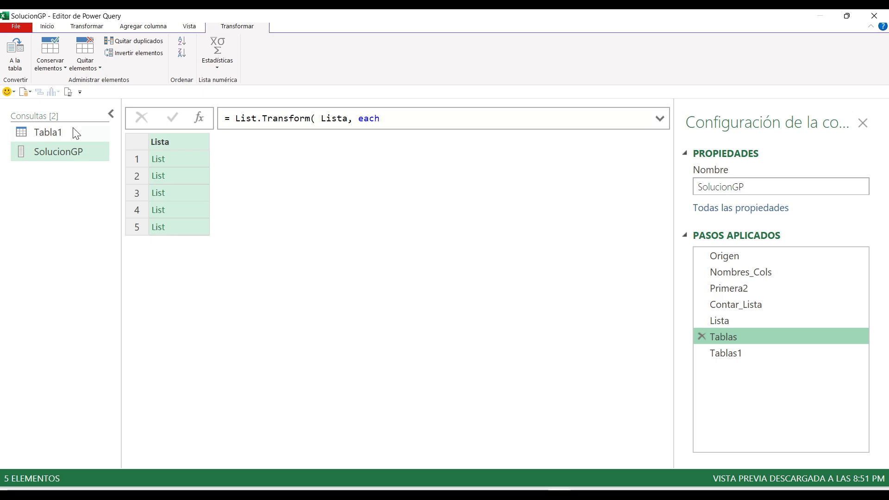
click(69, 92)
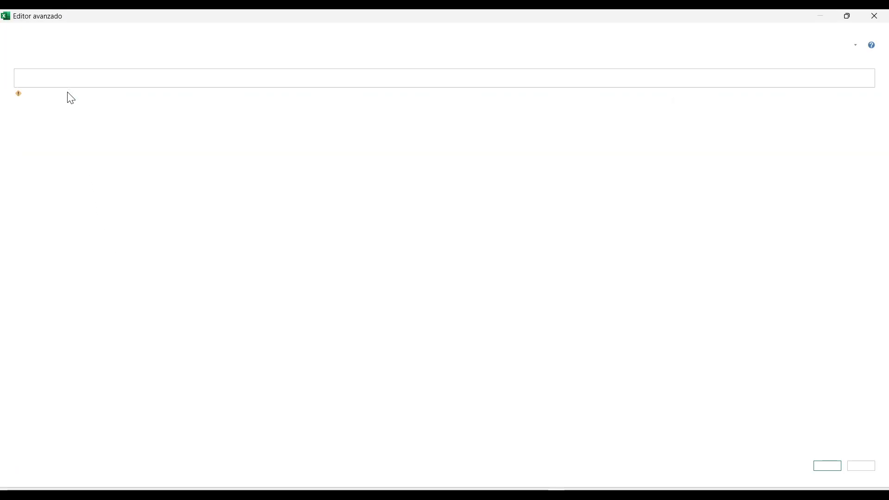
click(404, 229)
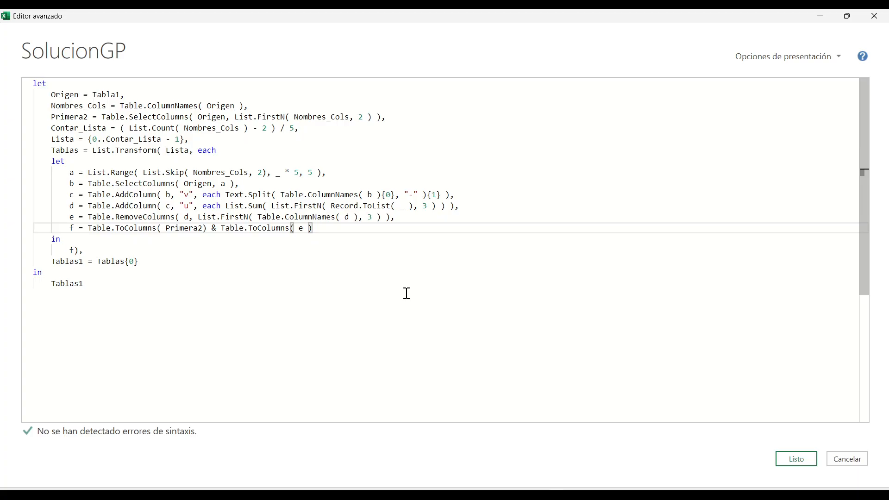
text(,)
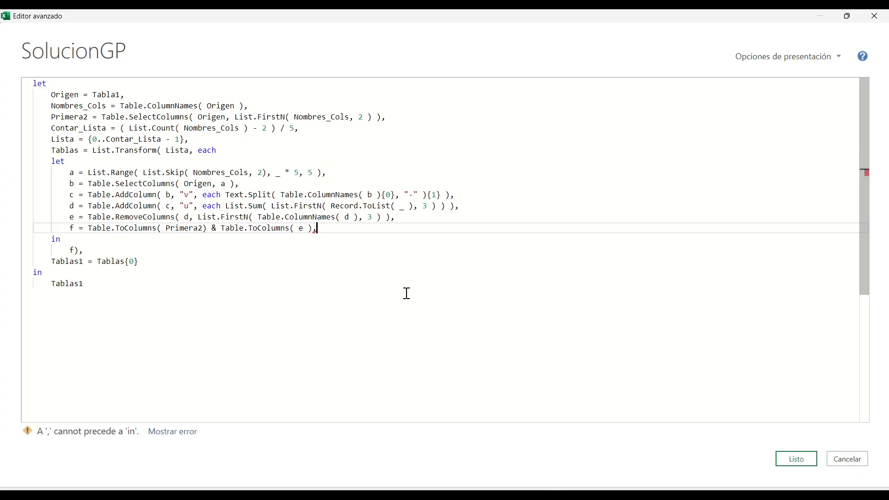
key(Return)
text(g)
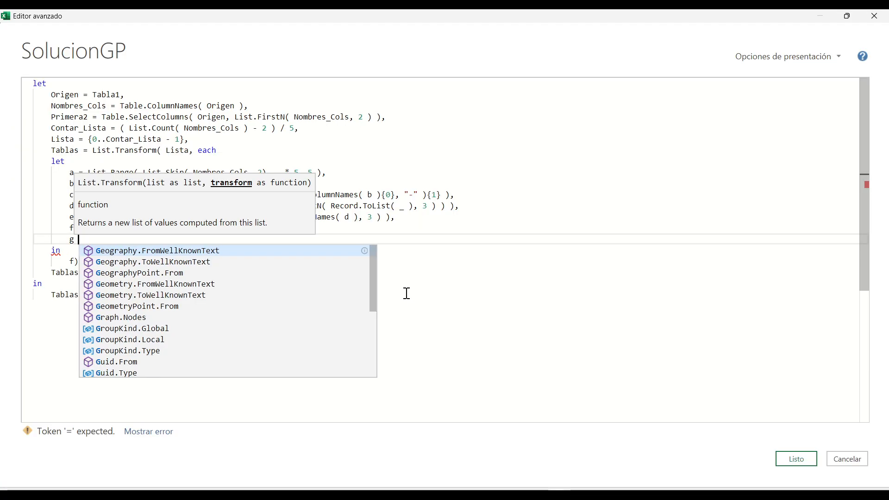
text( = tablefrom)
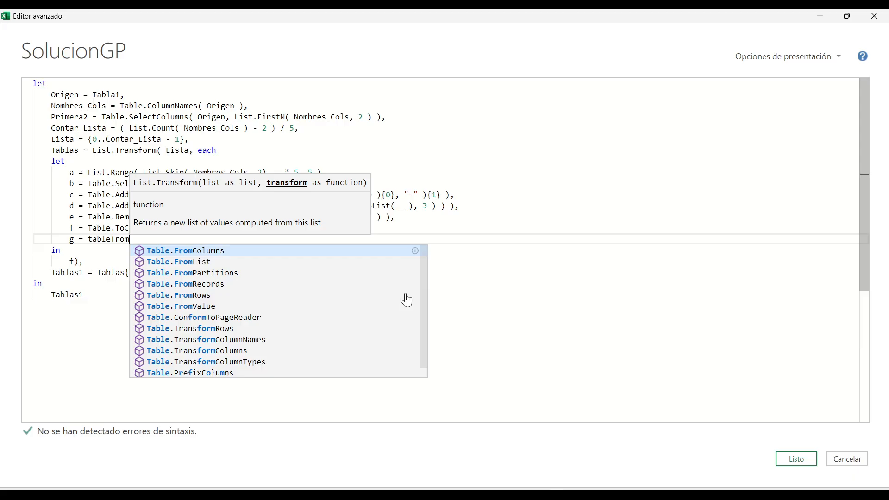
key(Tab)
text(( )
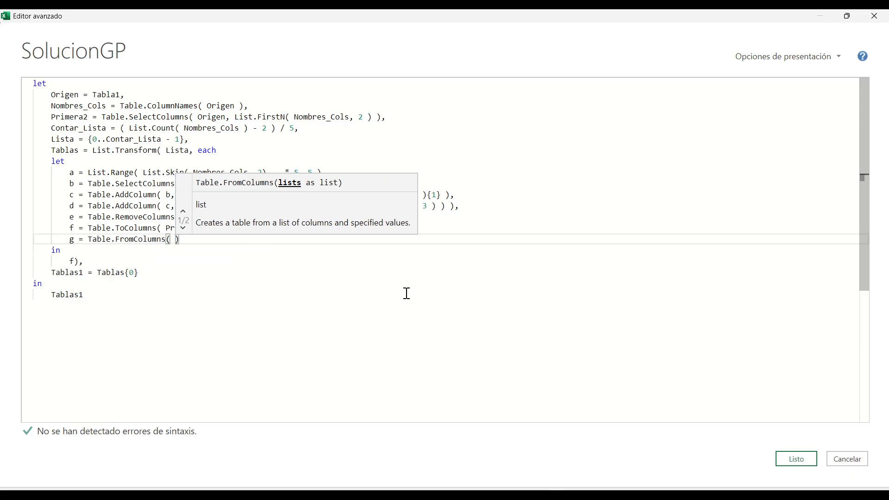
text(f ))
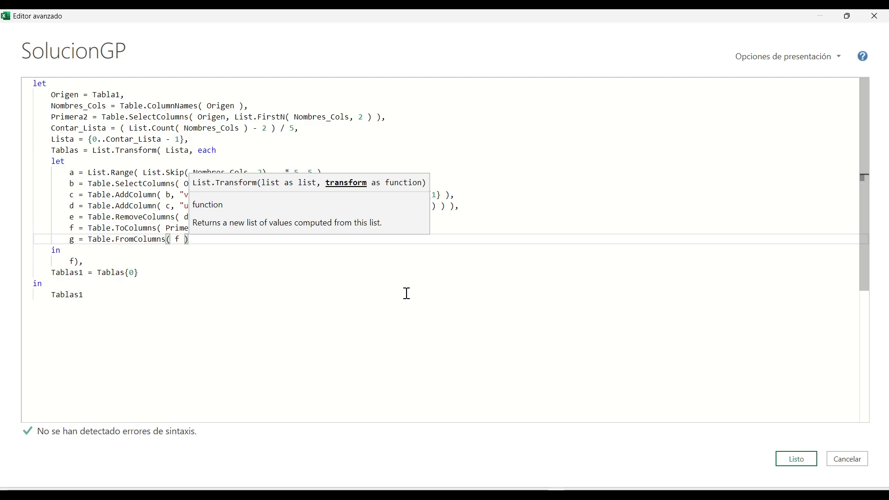
key(Left)
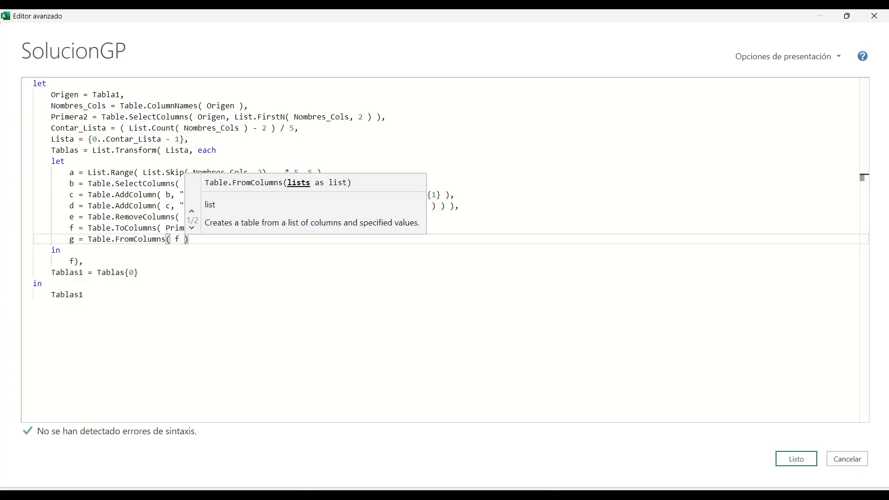
key(Left)
text(,)
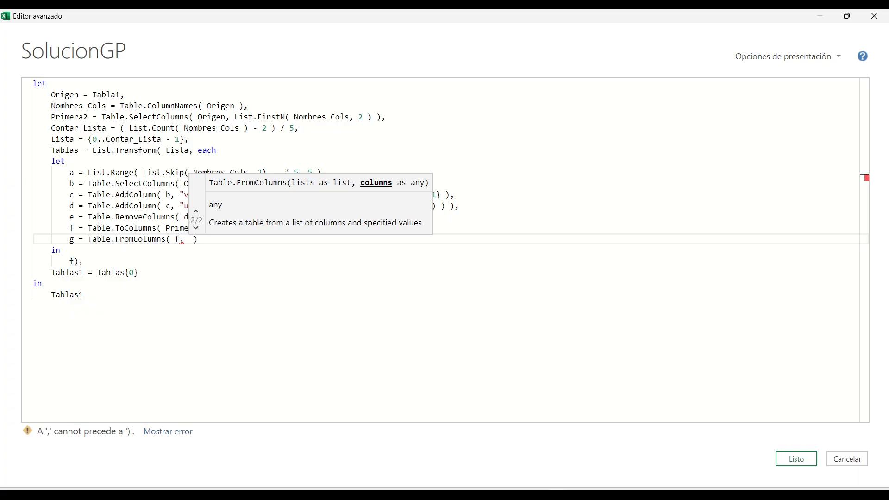
key(BackSpace)
key(BackSpace)
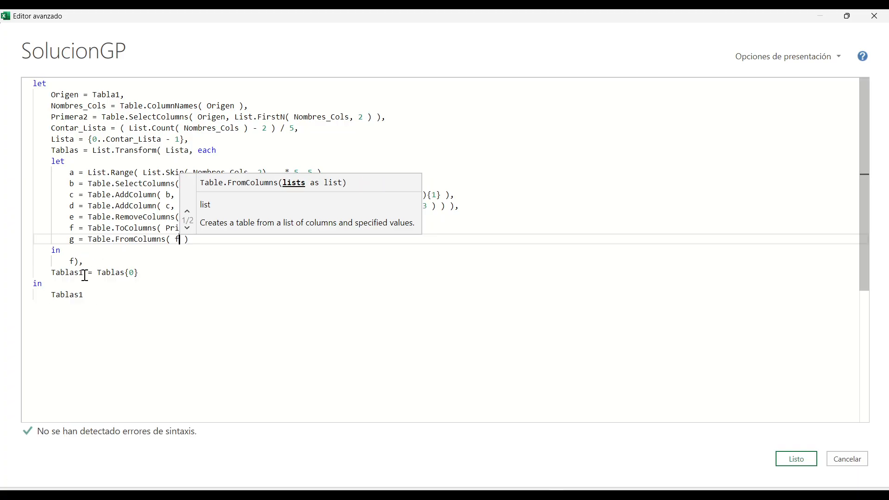
Return g instead of f from the inner let expression and apply the query code.
double_click(72, 262)
text(g)
click(573, 295)
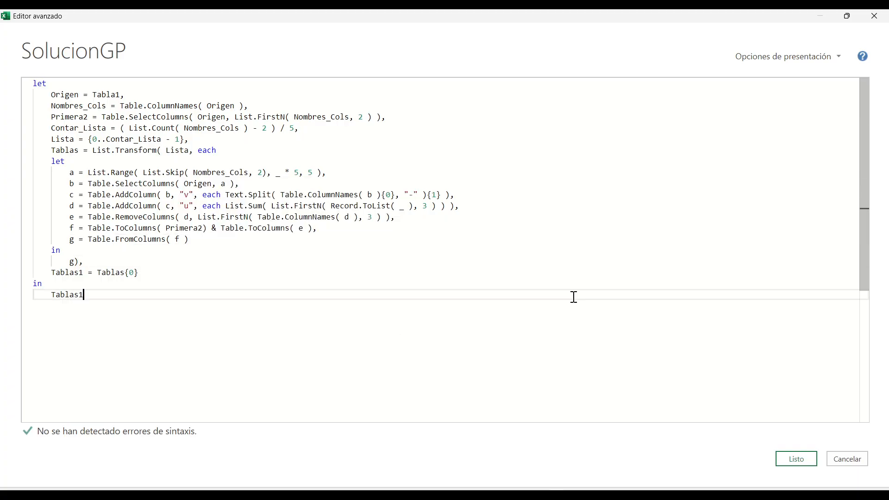
click(801, 464)
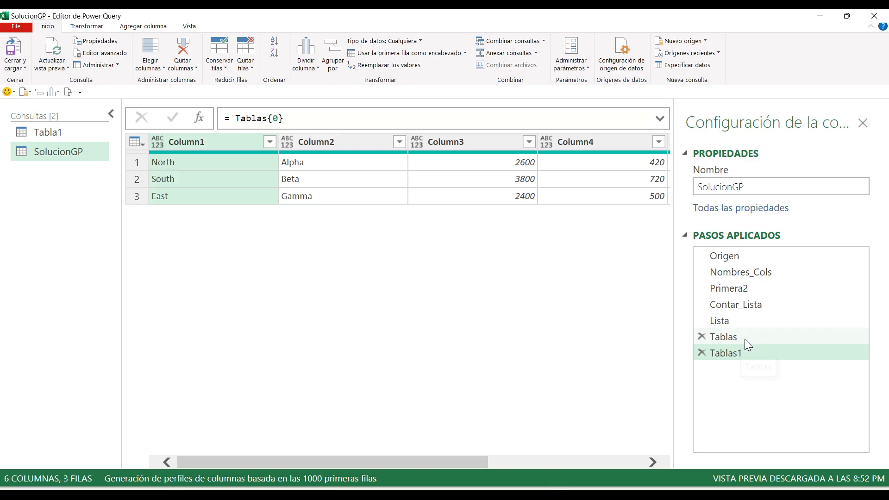
Examine the contents of each of the five tables in the Tablas step.
click(742, 342)
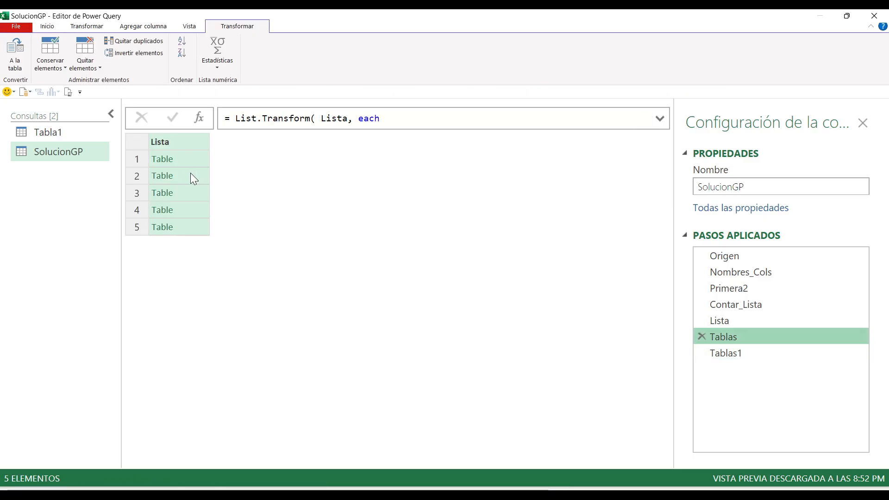
click(197, 162)
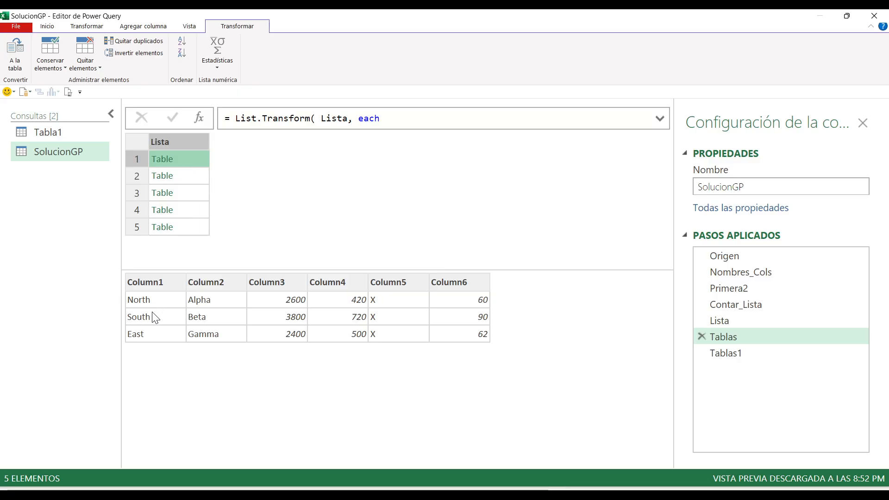
key(Down)
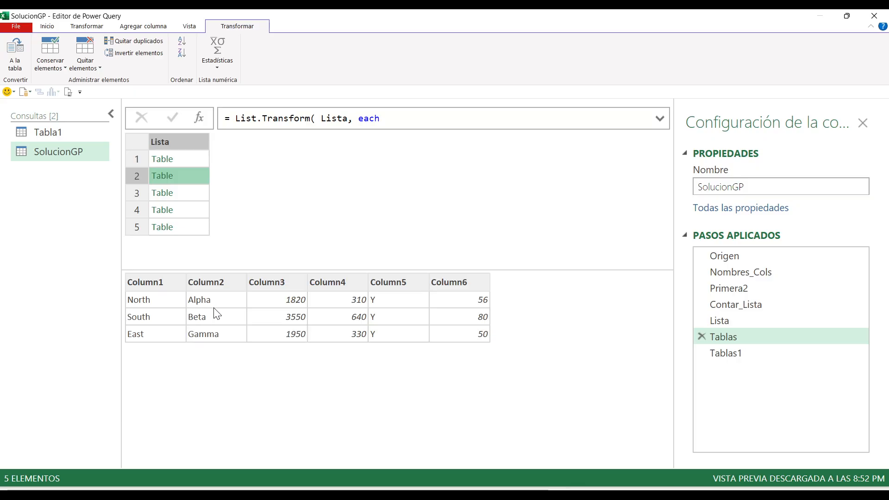
key(Down)
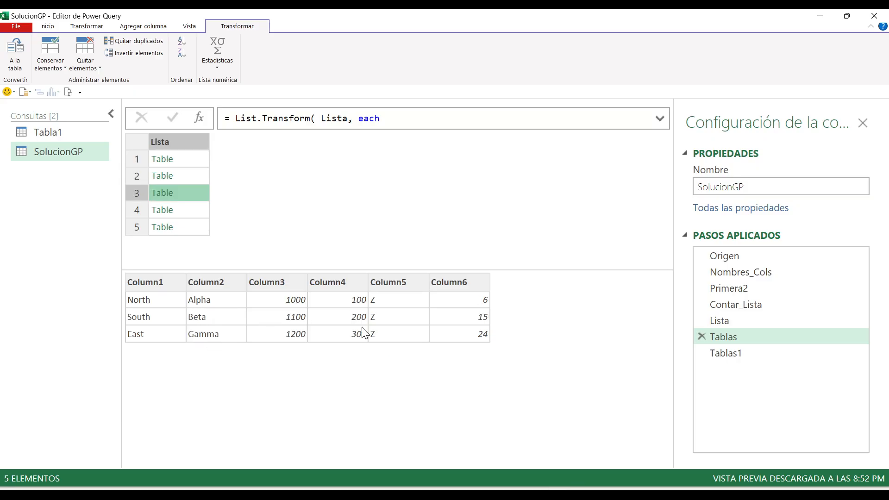
key(Down)
key(Down)
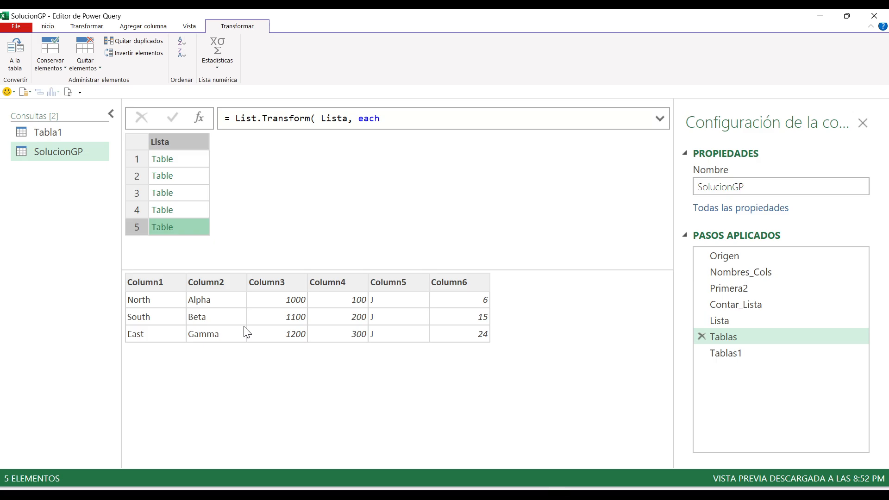
key(Up)
key(Up)
key(Up)
key(Up)
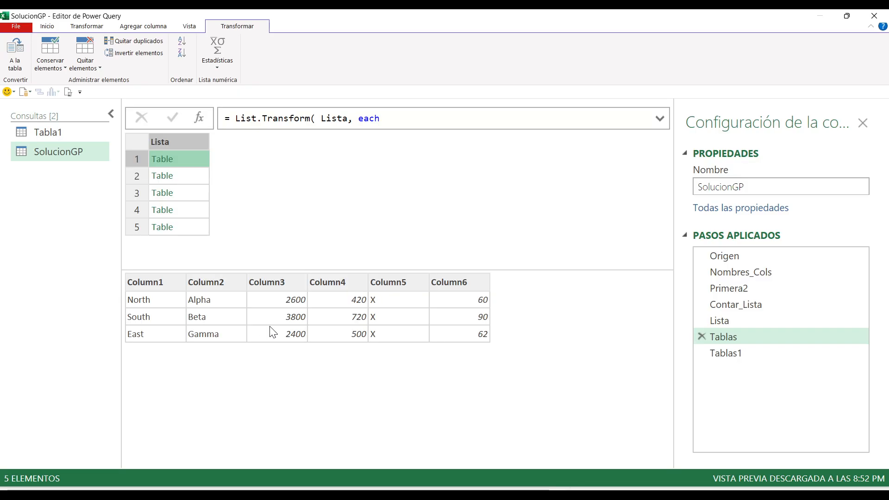
mouse_move(114, 255)
mouse_down()
mouse_move(605, 378)
mouse_move(526, 377)
mouse_move(522, 359)
mouse_up()
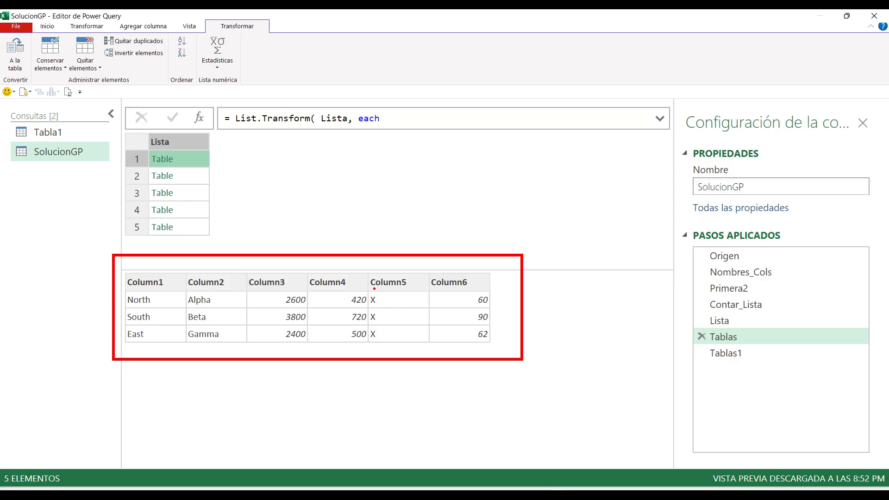
drag(358, 288, 399, 338)
mouse_move(458, 289)
mouse_down()
mouse_move(489, 347)
mouse_move(499, 346)
mouse_up()
drag(119, 277, 231, 350)
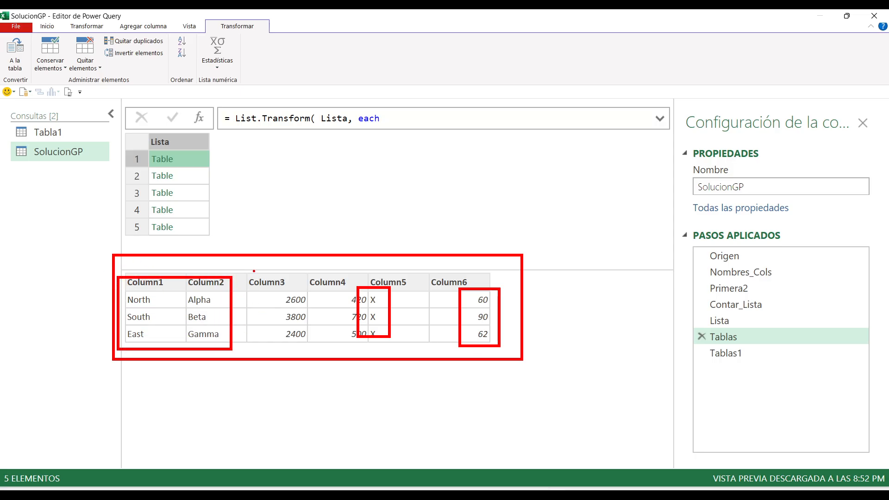
mouse_move(249, 270)
mouse_down()
mouse_move(293, 317)
mouse_move(361, 345)
mouse_up()
key(Escape)
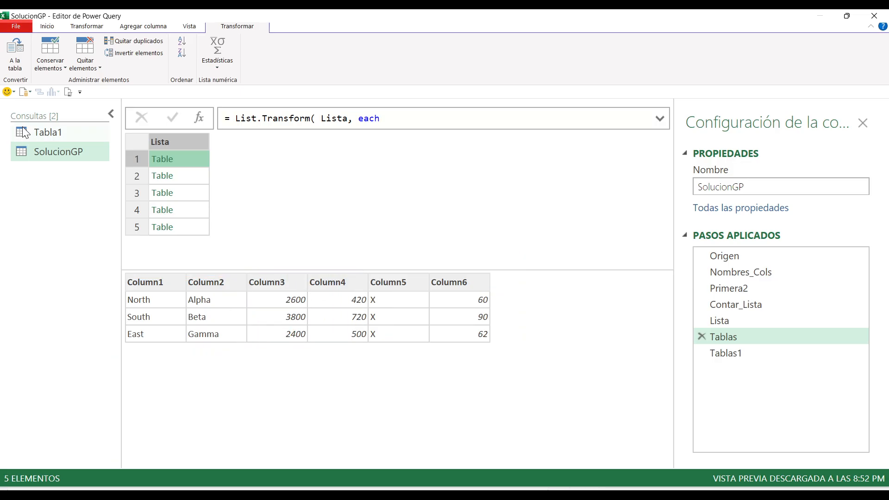
Review the query code and examine all six columns of the table in the Tablas1 step.
click(67, 92)
click(262, 257)
click(810, 464)
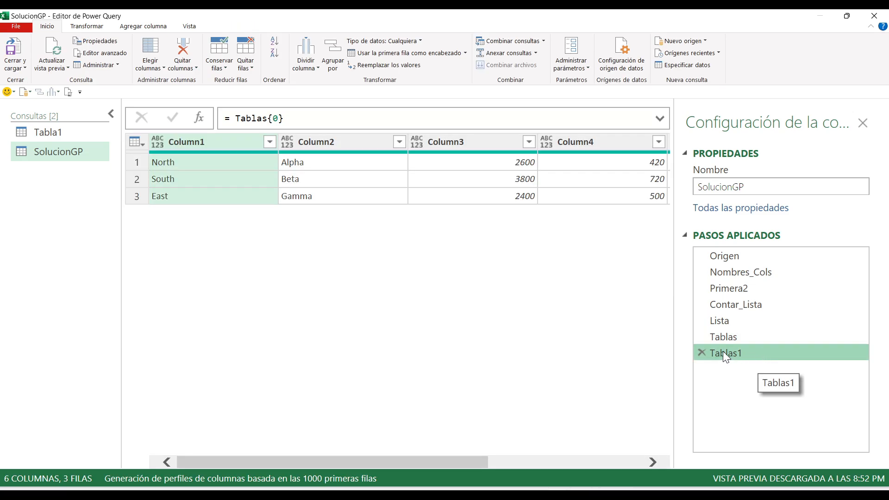
click(614, 461)
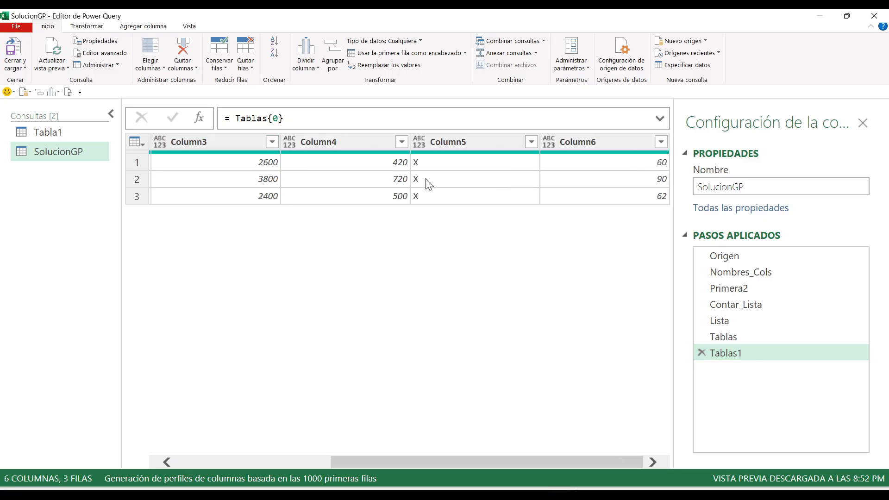
drag(529, 463, 238, 462)
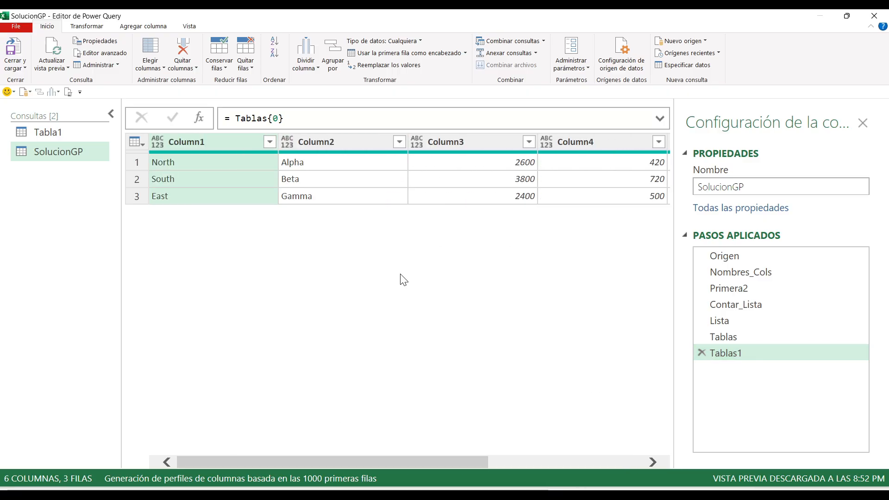
drag(482, 465, 427, 471)
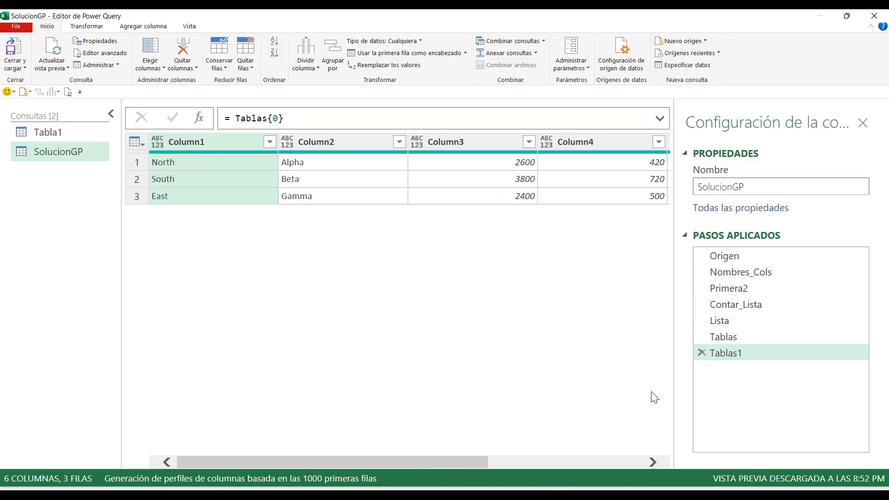
click(560, 462)
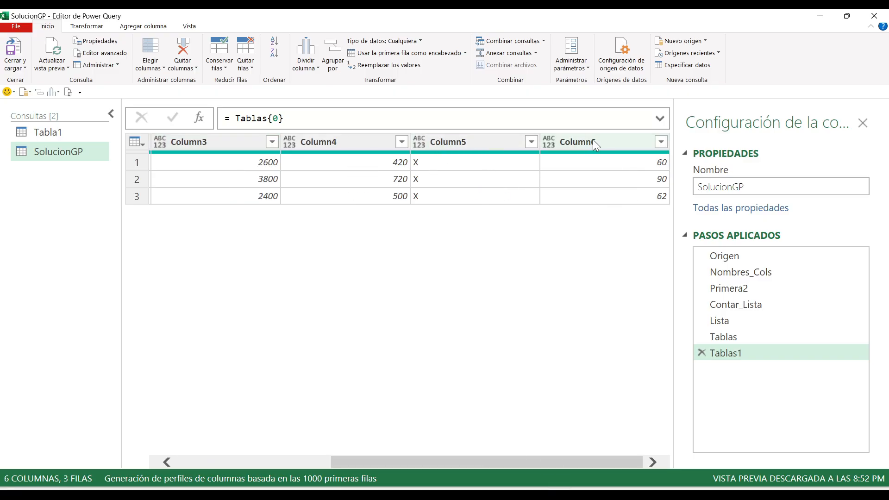
click(302, 462)
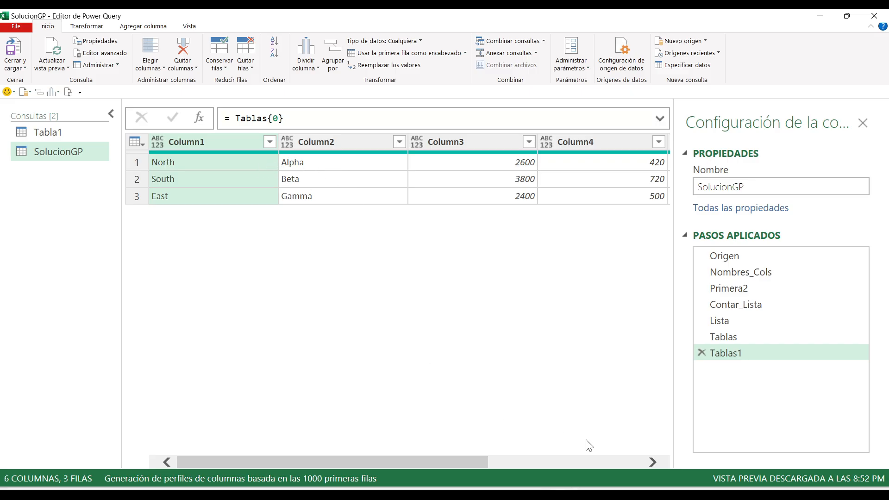
Delete the Tablas1 step, then check the remaining query code and the first tables in the Tablas step.
click(701, 353)
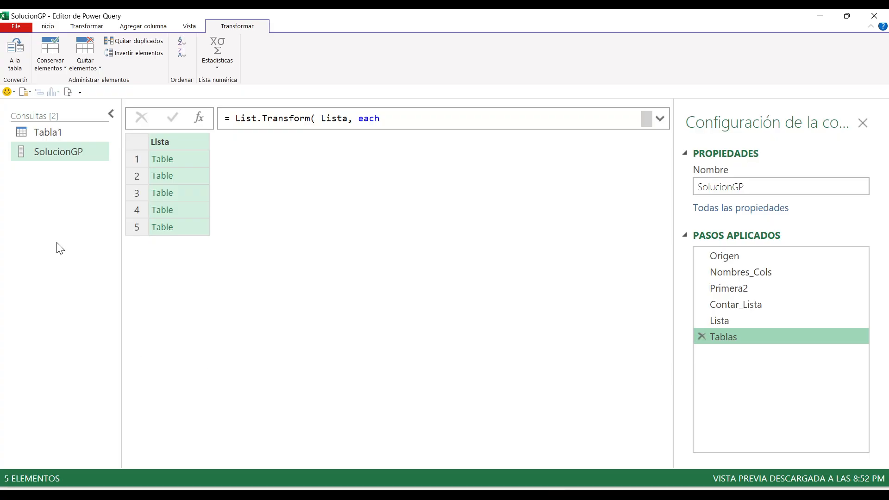
click(68, 92)
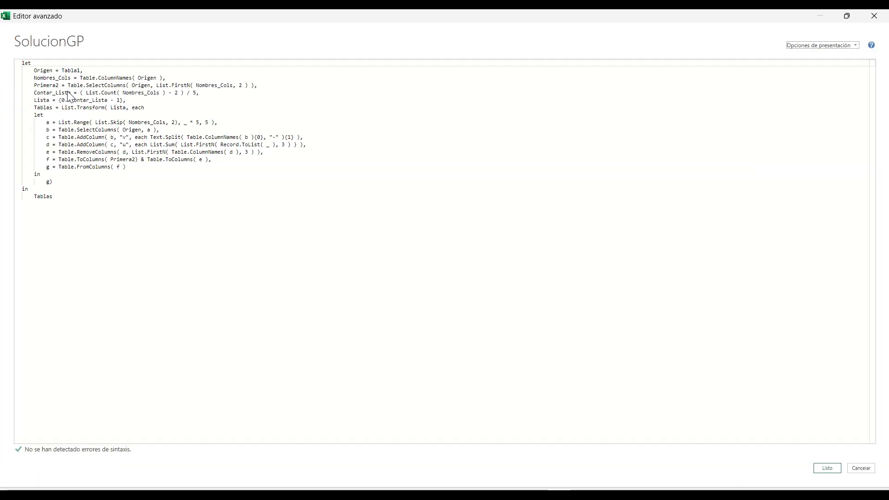
click(210, 287)
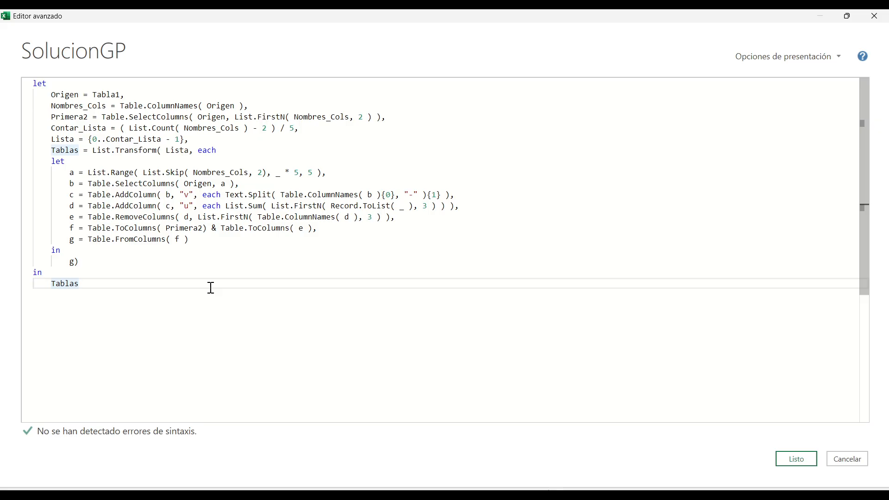
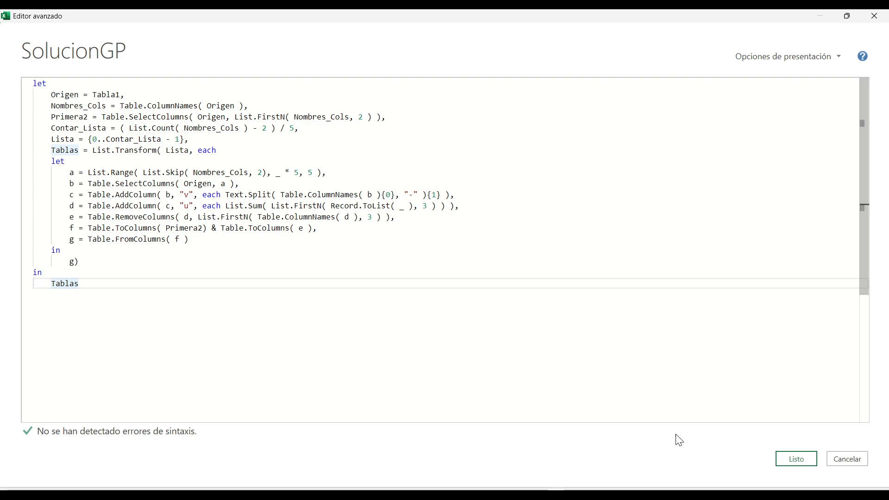
click(794, 459)
click(176, 159)
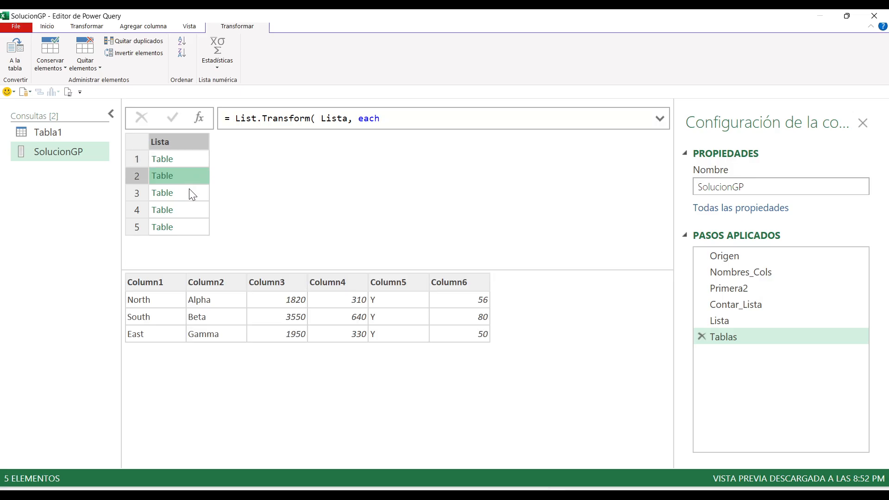
Add a column-name list to Table.FromColumns in g, beginning with "Regon", "Product", "Sales" and "Profict".
click(66, 92)
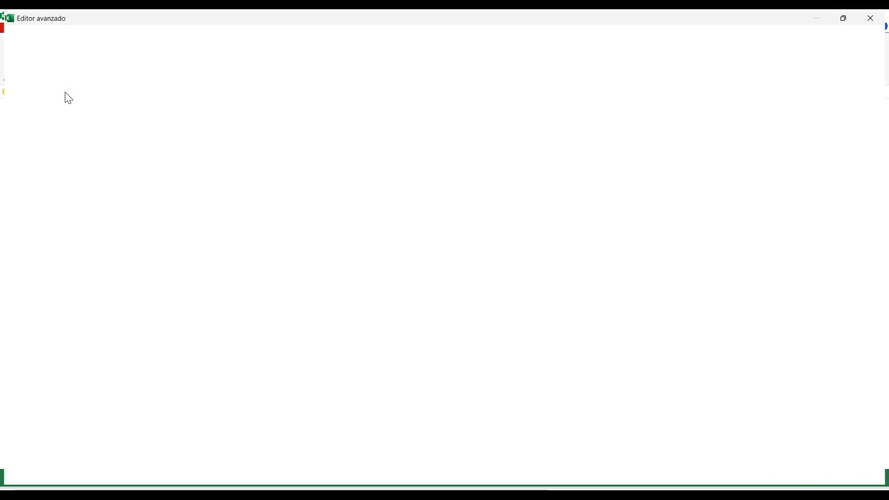
click(187, 240)
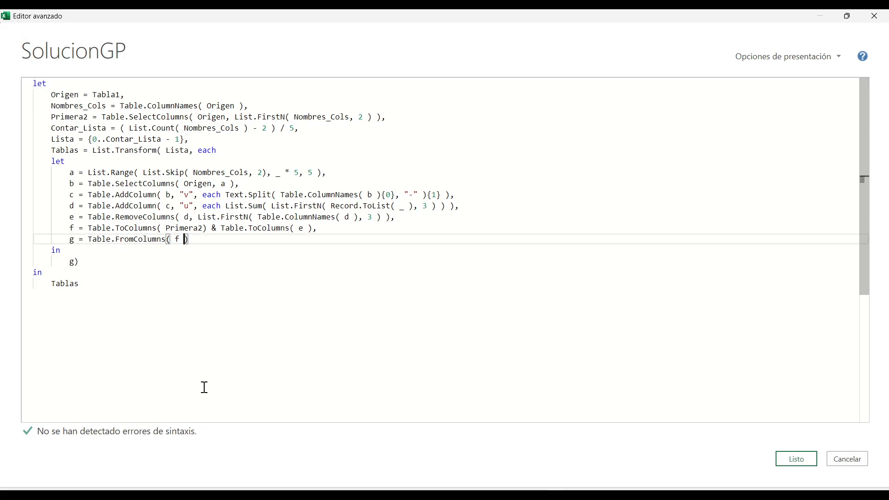
text(, {)
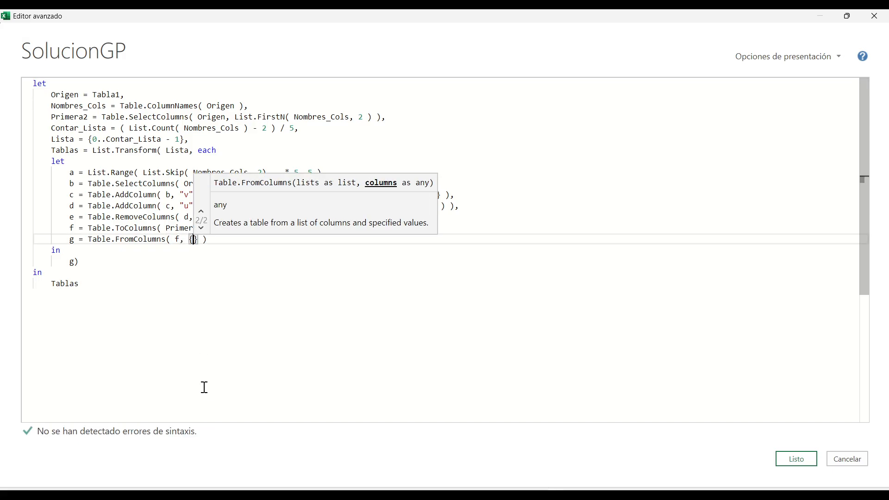
text("Rego)
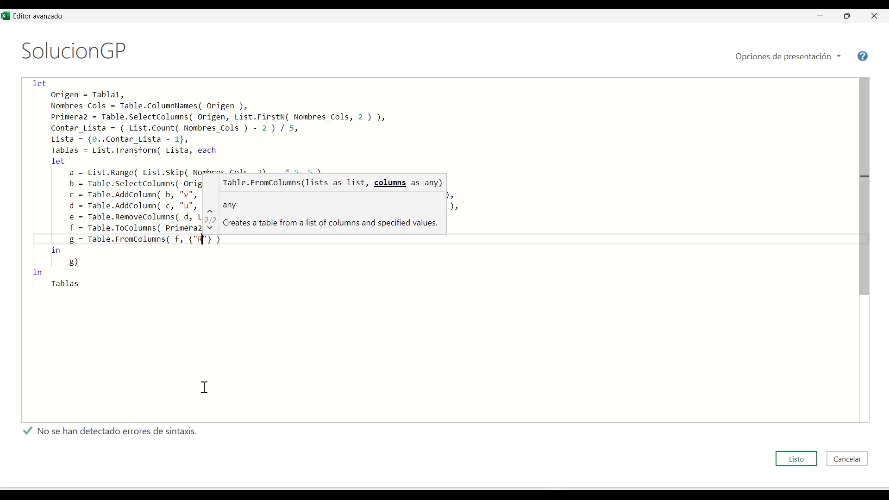
text(n", ")
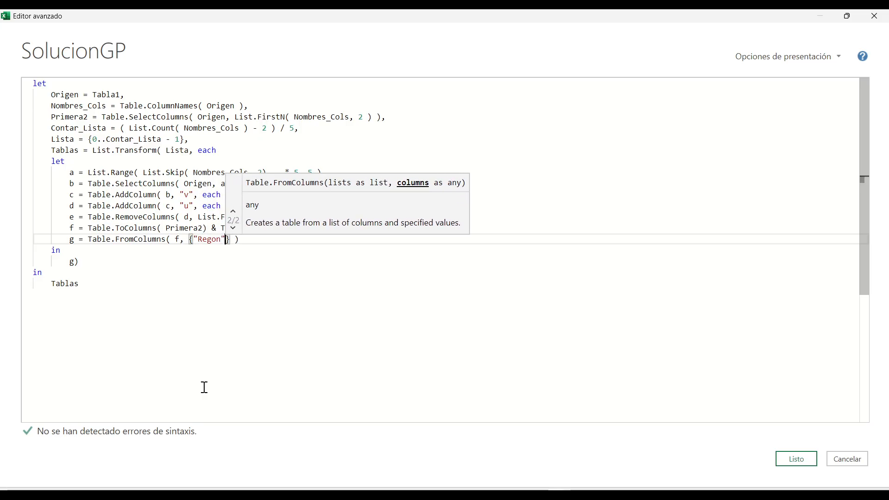
text(Proc)
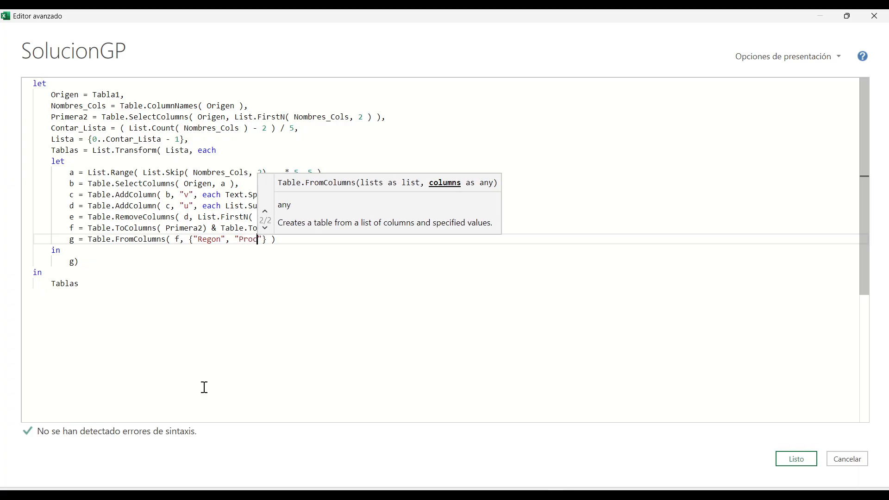
text(uct)
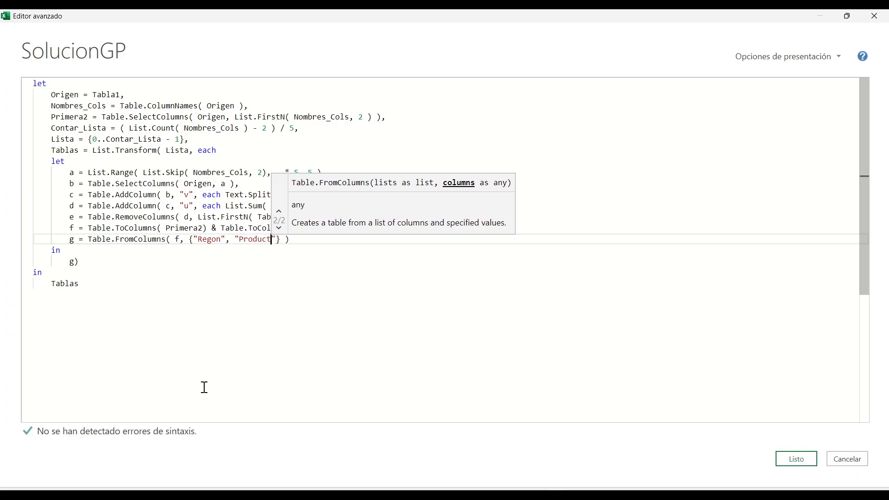
text(", ")
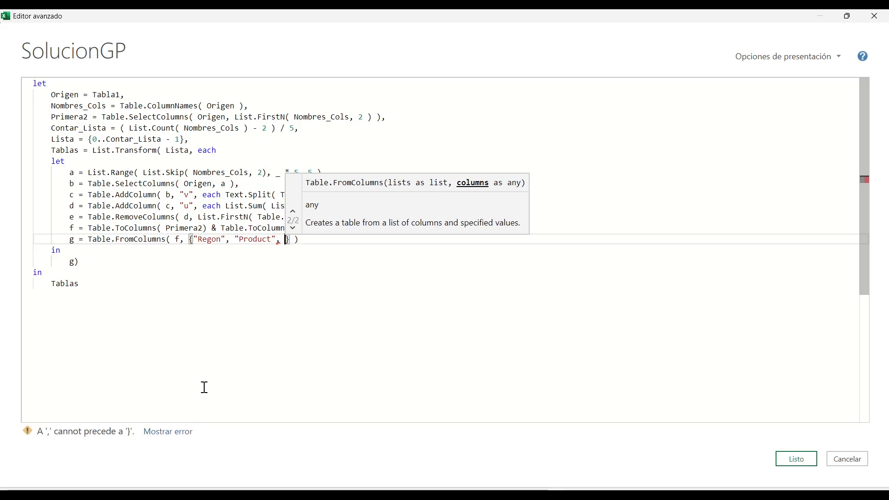
text(Sales)
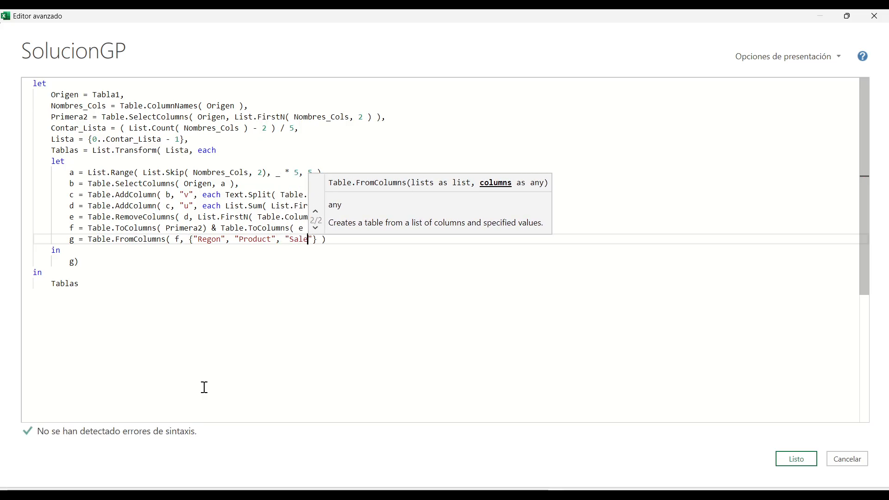
text(",")
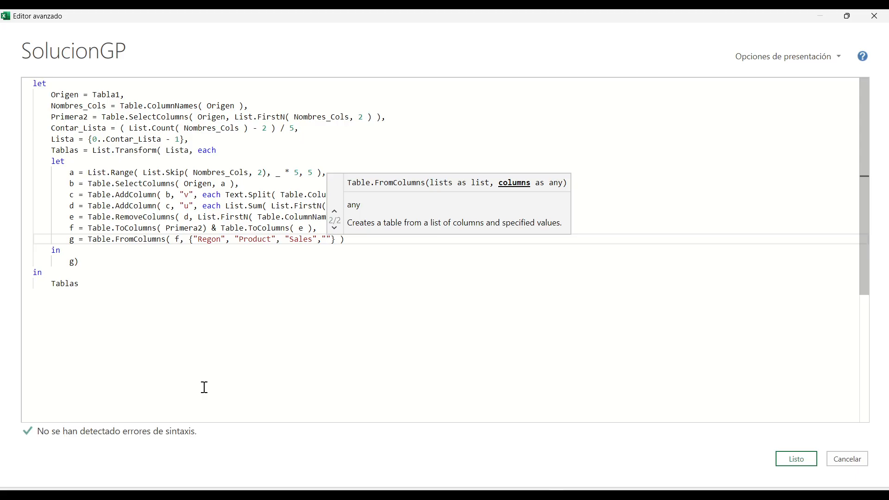
text(Pro)
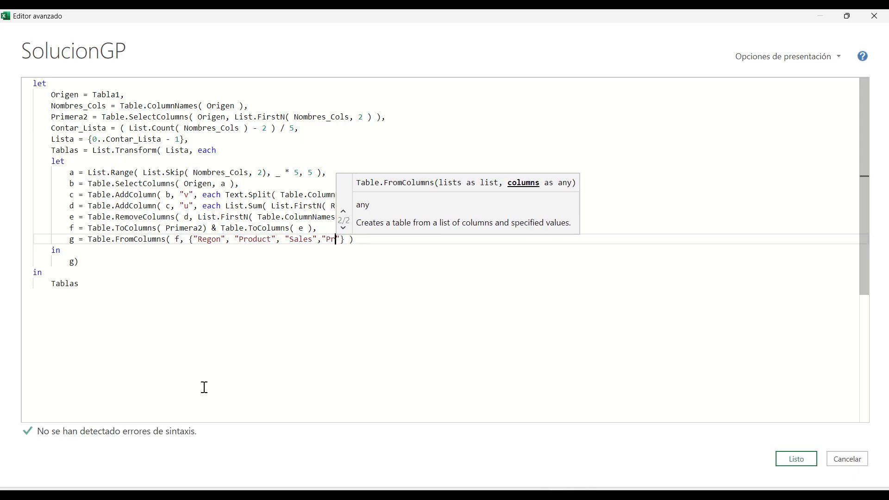
text(fict",)
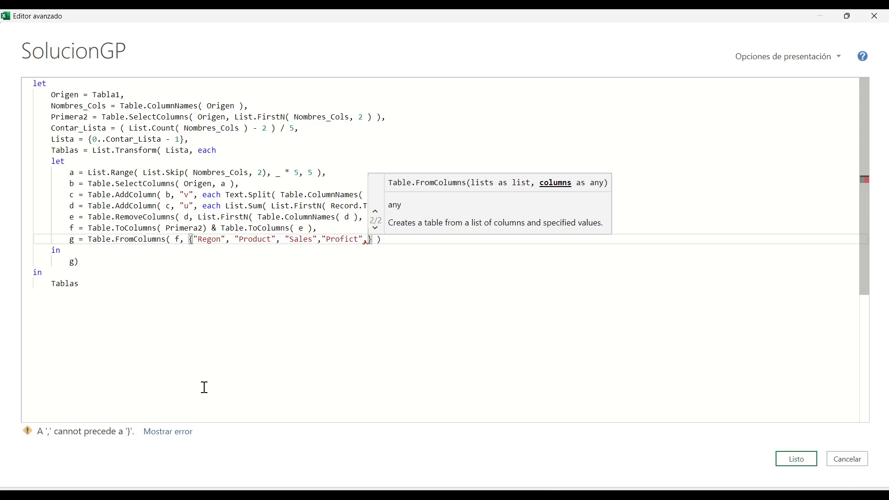
Complete the column-name list in g with "Inits" and "Units", and apply the query code.
text("Inuts)
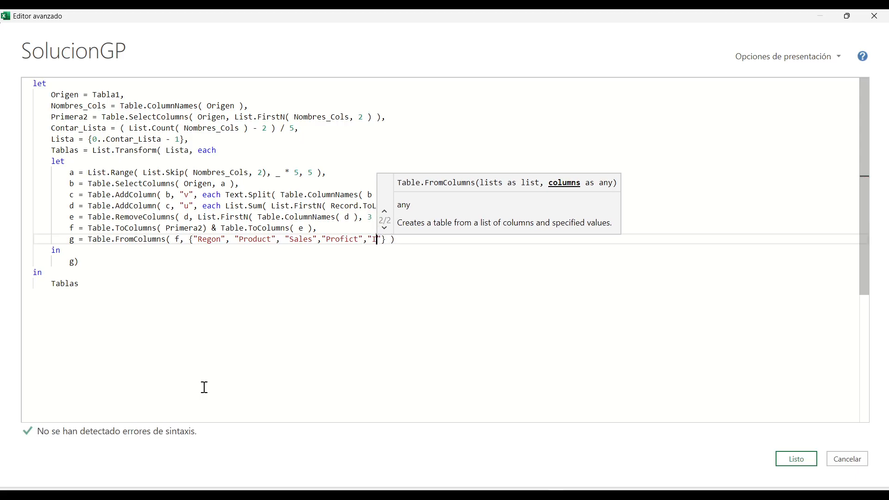
key(Left)
key(Left)
key(BackSpace)
text(o)
key(BackSpace)
text(i)
key(Right)
key(Right)
key(Right)
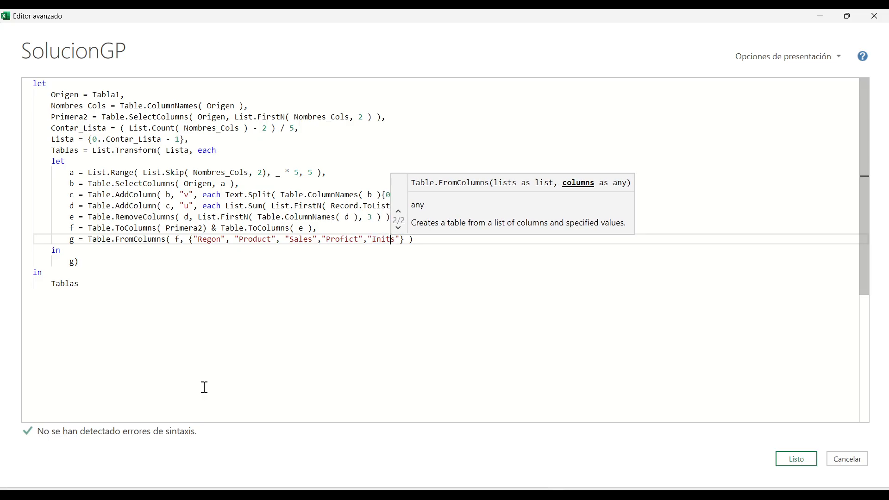
text(,)
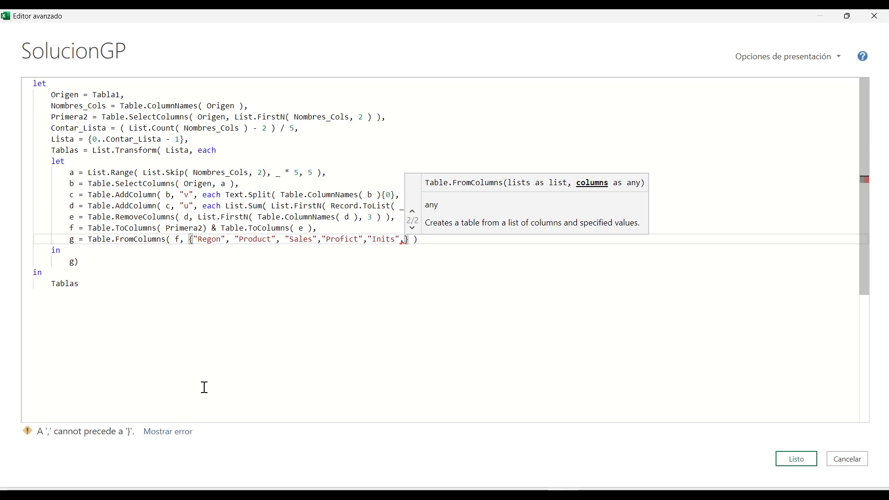
text(")
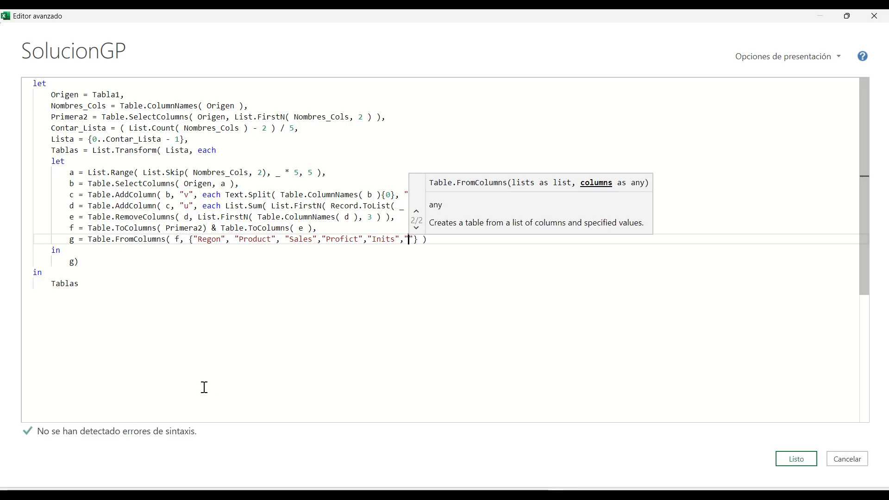
text(Units")
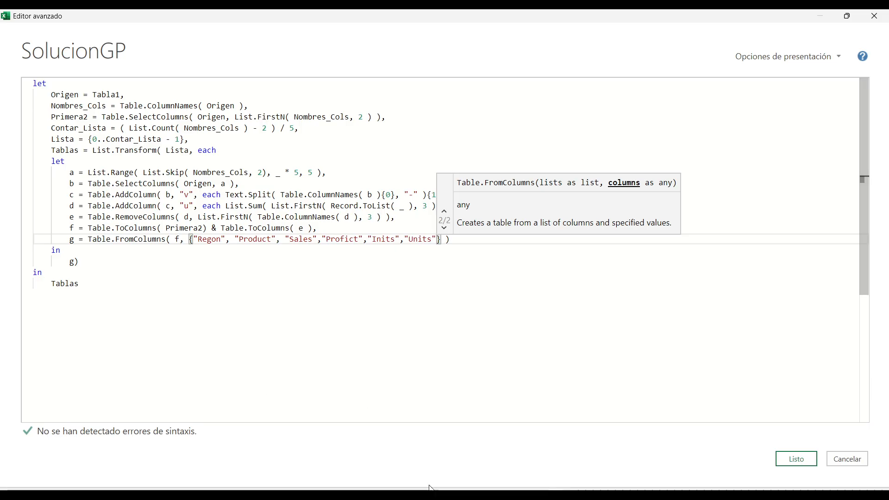
click(787, 459)
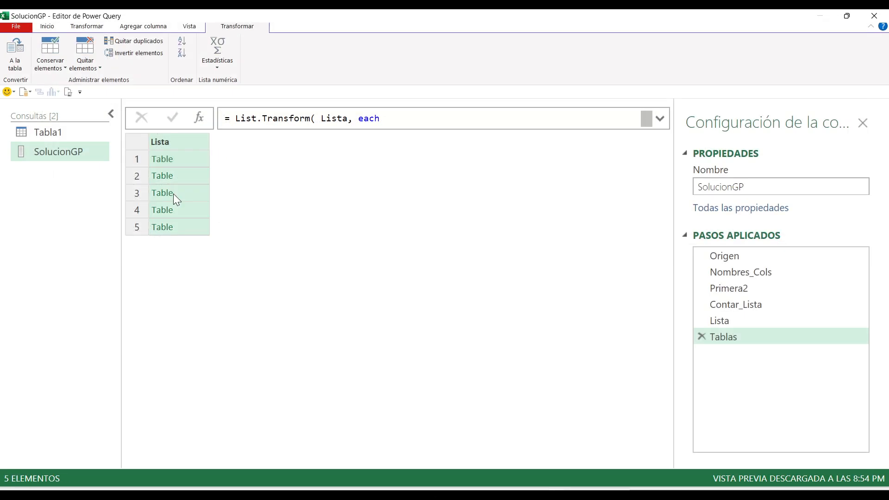
Check the column headers of the first table in the Tablas step.
click(181, 162)
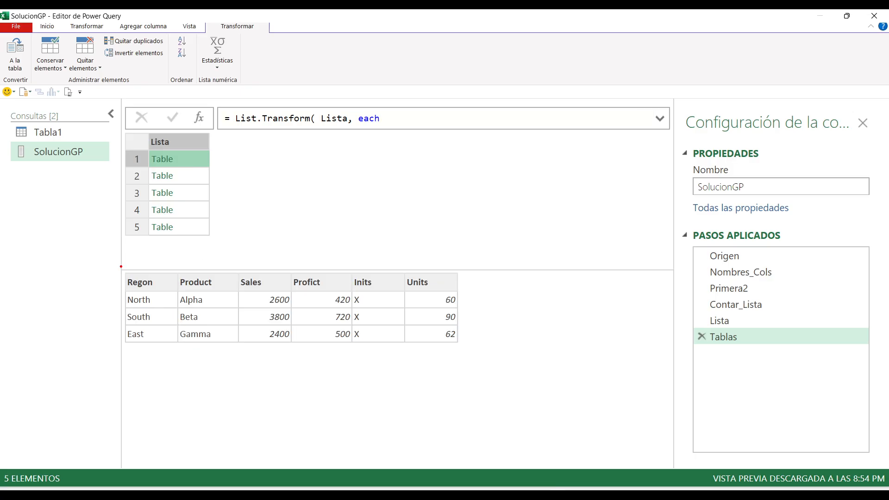
mouse_move(120, 266)
mouse_down()
mouse_move(346, 303)
mouse_move(365, 292)
mouse_move(484, 301)
mouse_move(481, 292)
mouse_up()
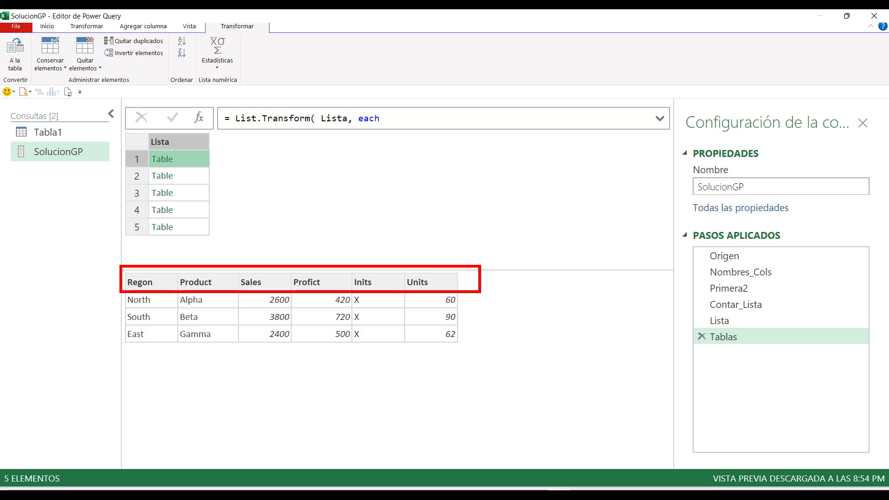
key(Escape)
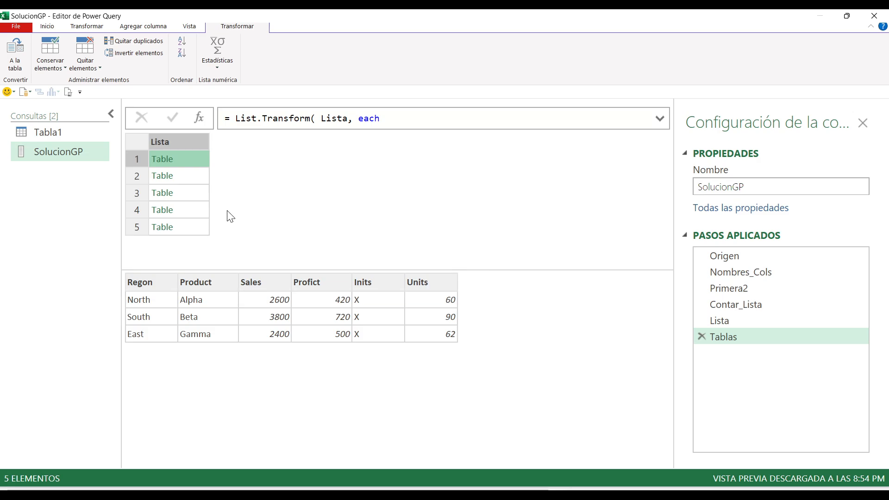
Correct "Profict" to "Profit" and replace "Inits" with "variant" in g, then apply the code and preview the first table.
click(65, 92)
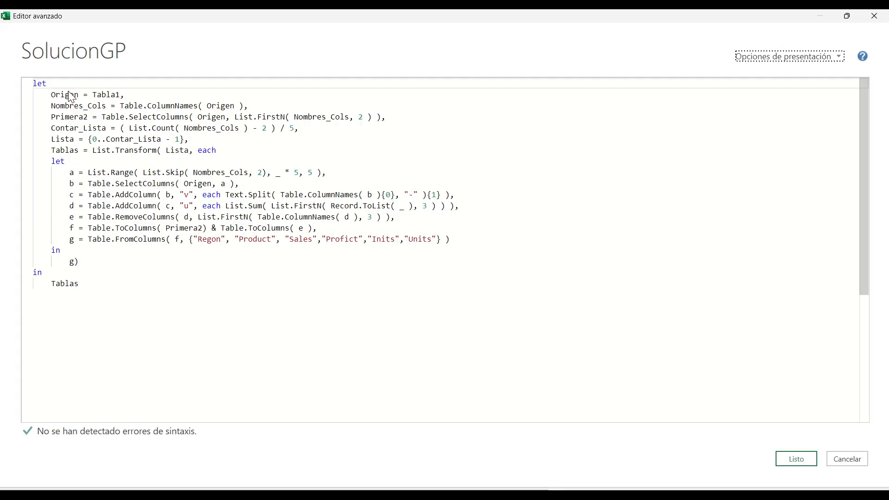
click(354, 239)
key(Right)
key(Right)
key(Right)
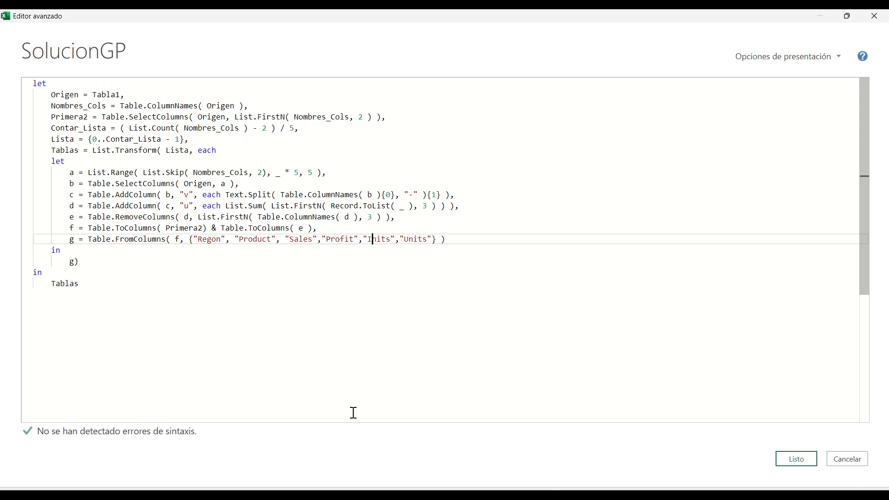
key(shift+Right)
key(shift+Right)
key(shift+Right)
key(shift+Right)
key(shift+Right)
text(variant)
key(Right)
key(Right)
click(795, 458)
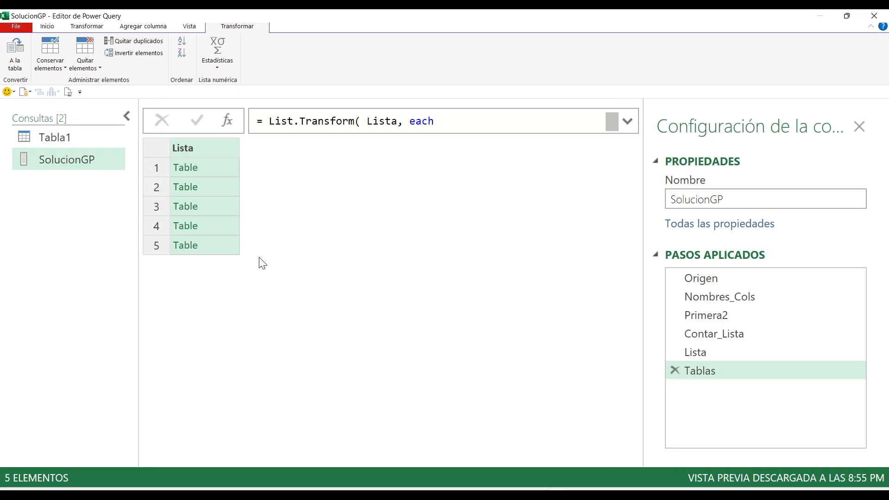
click(220, 172)
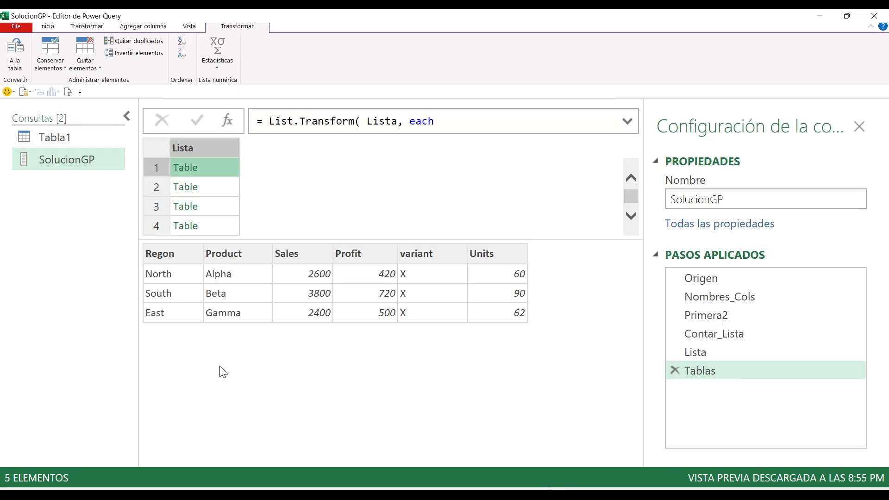
Correct "Regon" to "Region" in g's column-name list and apply the query code.
click(69, 92)
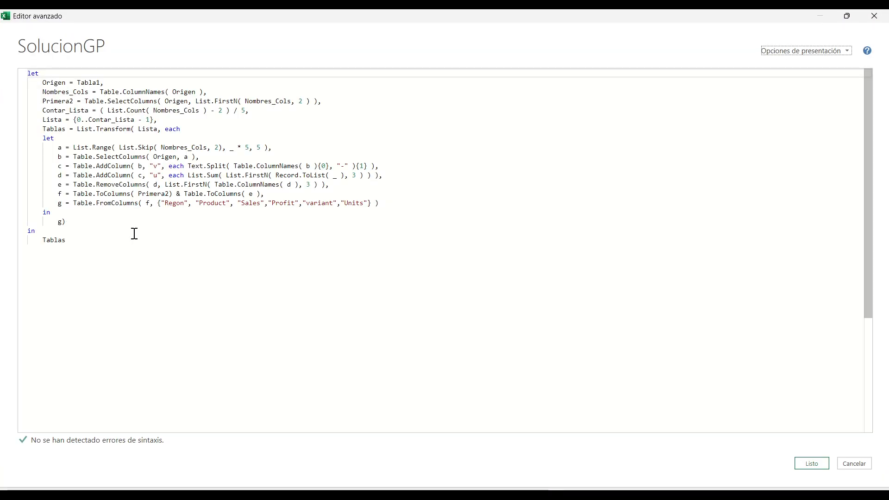
click(211, 239)
text(i)
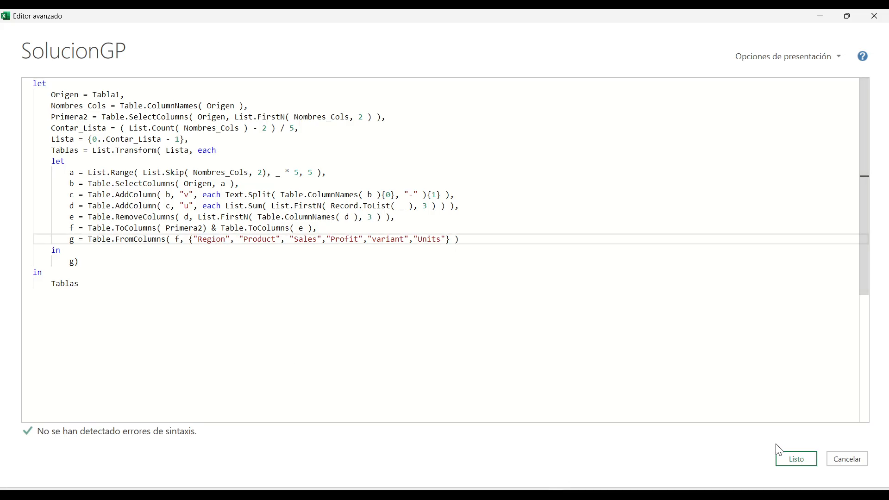
click(789, 458)
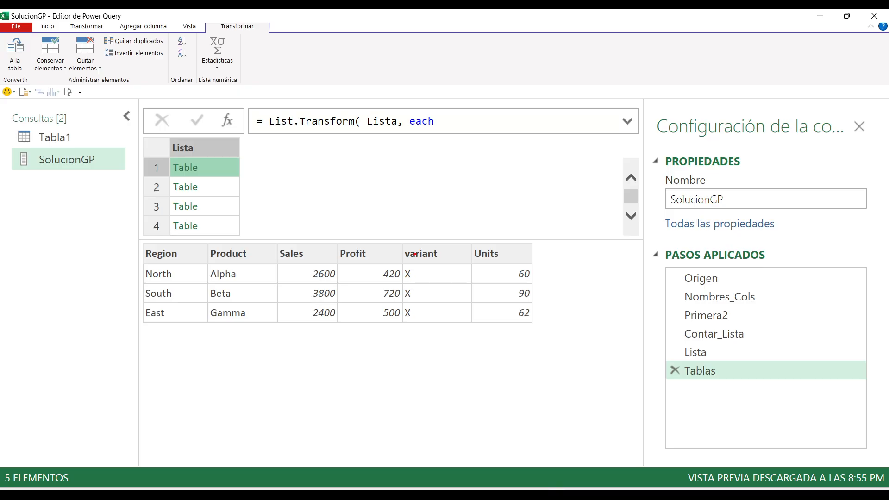
Examine where the variant and Units columns sit relative to Sales and Profit in the first table.
drag(403, 234, 540, 331)
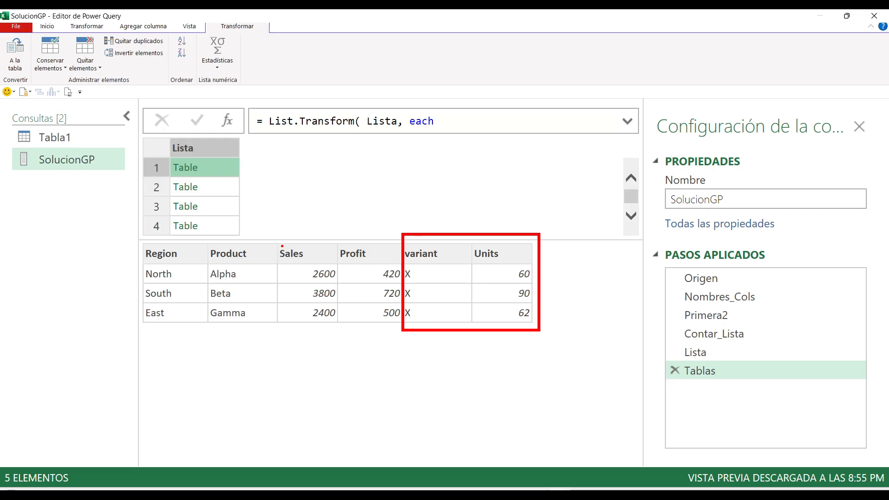
drag(282, 246, 290, 209)
drag(314, 256, 334, 224)
drag(375, 257, 380, 239)
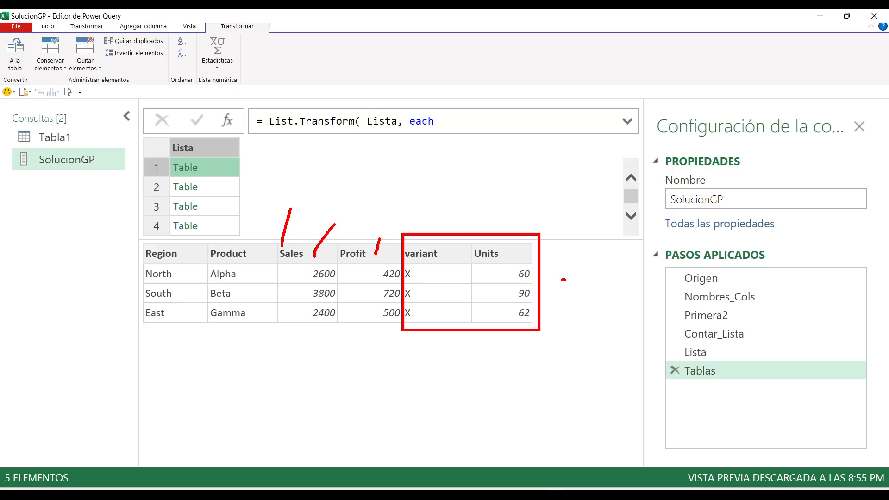
key(Escape)
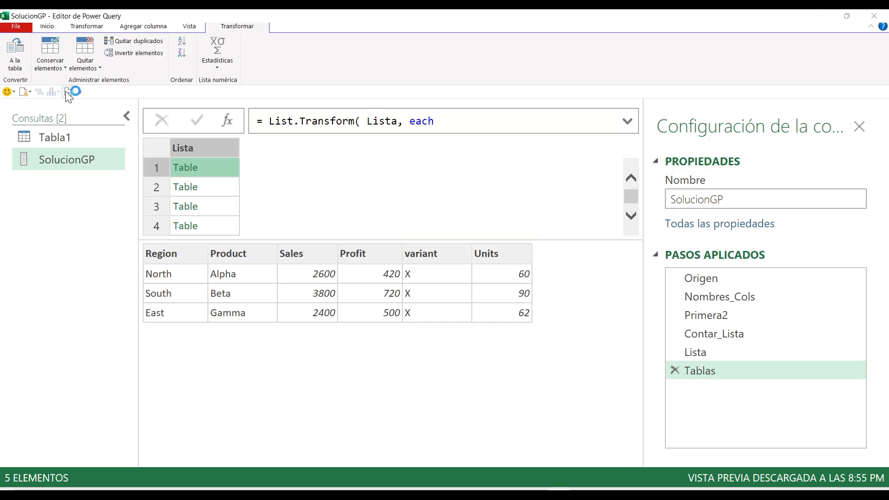
Add a new variable h after g in the inner let expression of the query code.
click(68, 92)
click(491, 242)
text(,)
key(Return)
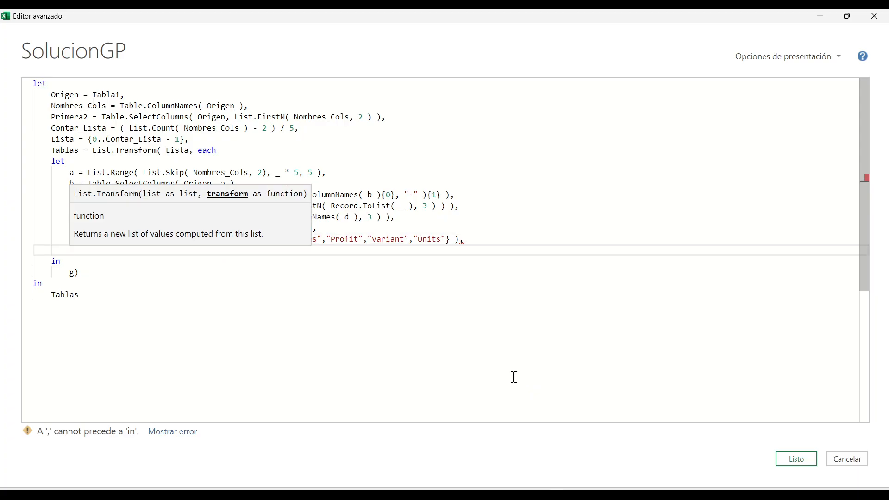
key(Escape)
text(h =)
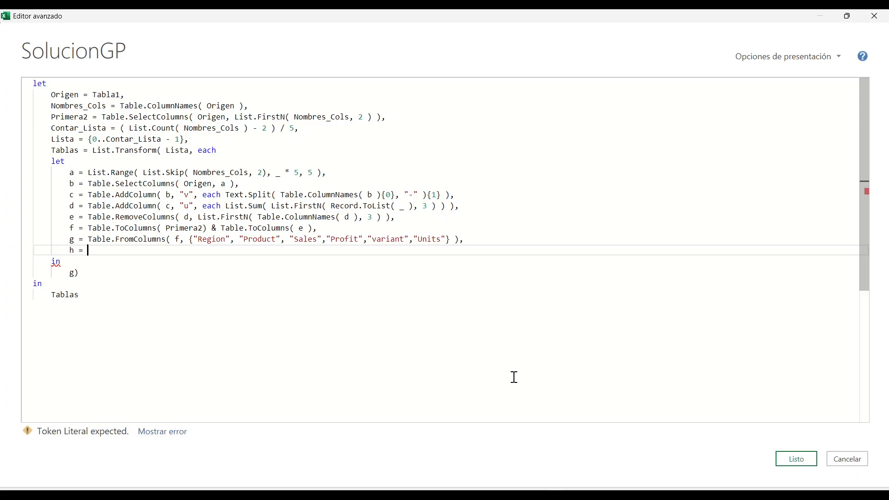
Capitalize "variant" as "Variant" in g's column-name list and add a space before it.
click(380, 239)
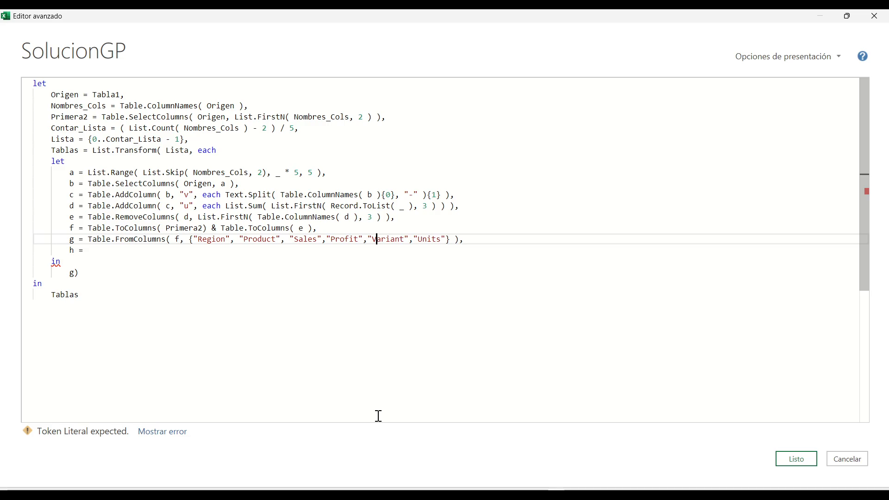
key(Left)
key(Down)
Define h with the Table.ReorderColumns function, using g as its table argument.
text(tablereor)
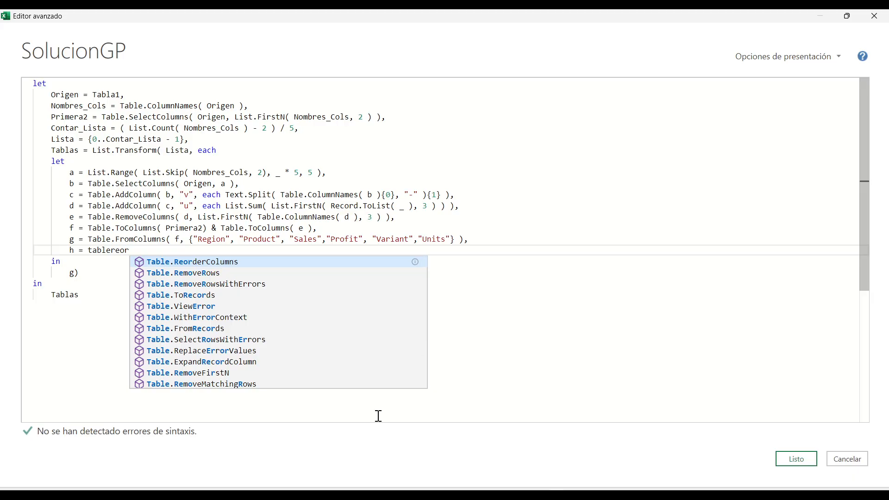
key(Tab)
text(( )
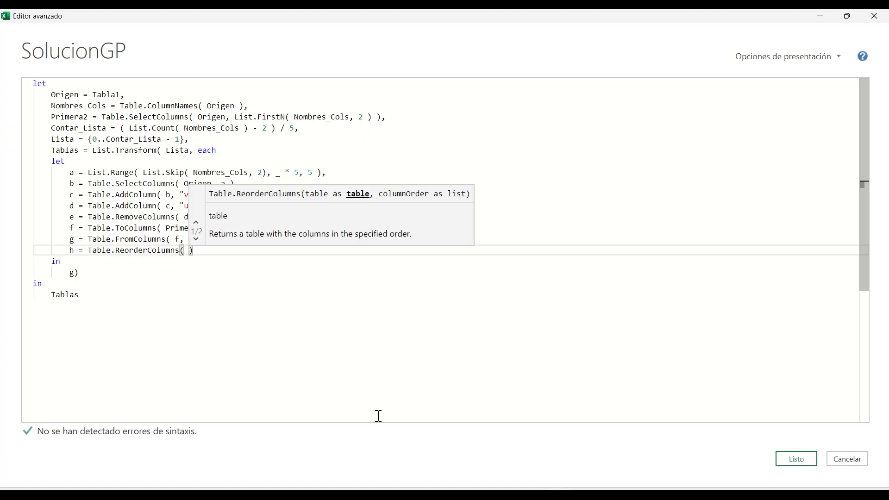
text(g,)
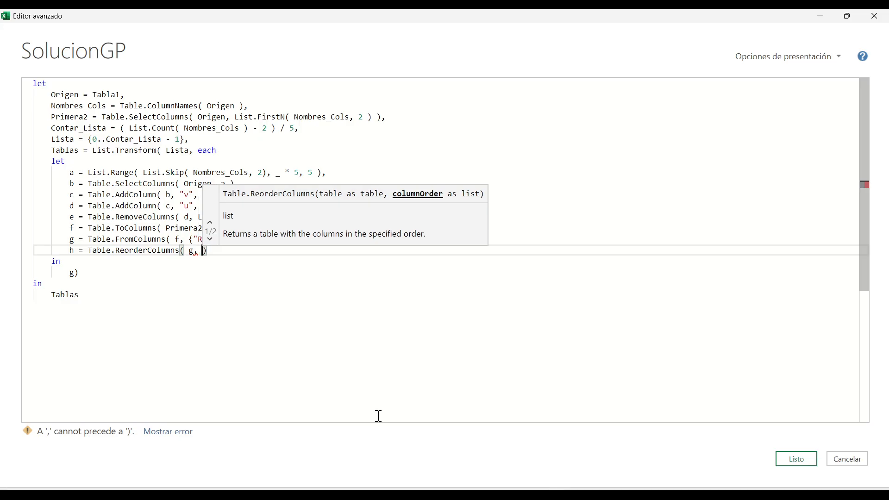
Copy the column-name list from g into h as the column order argument.
key(Escape)
key(Up)
key(Left)
key(Left)
key(Left)
key(shift+End)
key(shift+Left)
key(shift+Left)
key(shift+Left)
key(ctrl+c)
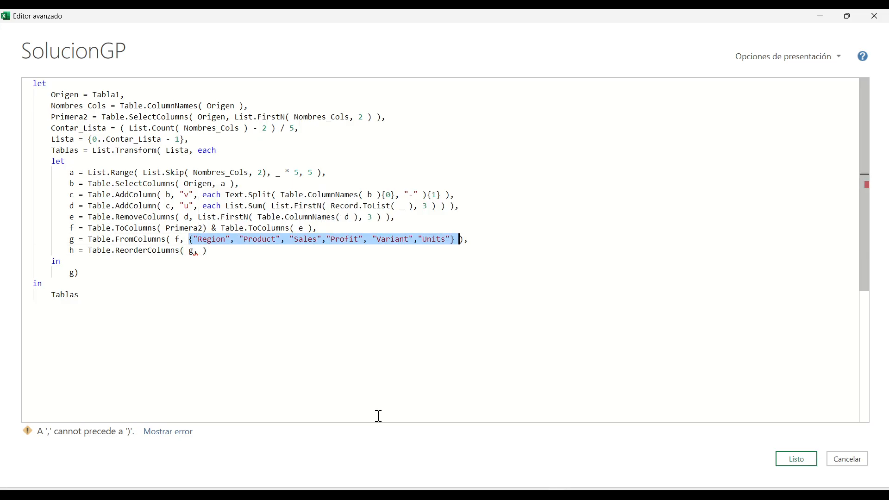
key(Down)
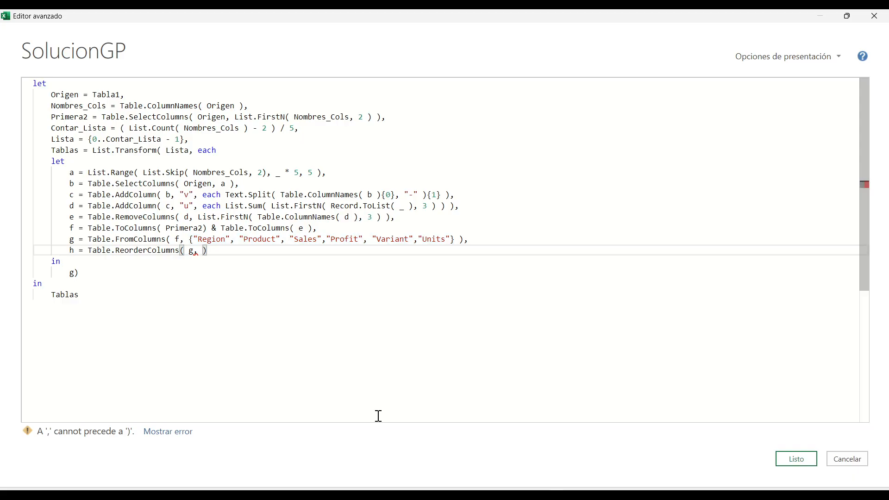
key(ctrl+v)
Move "Variant" and "Units" ahead of "Sales" in h's column list, separating the names with commas.
key(Left)
key(Left)
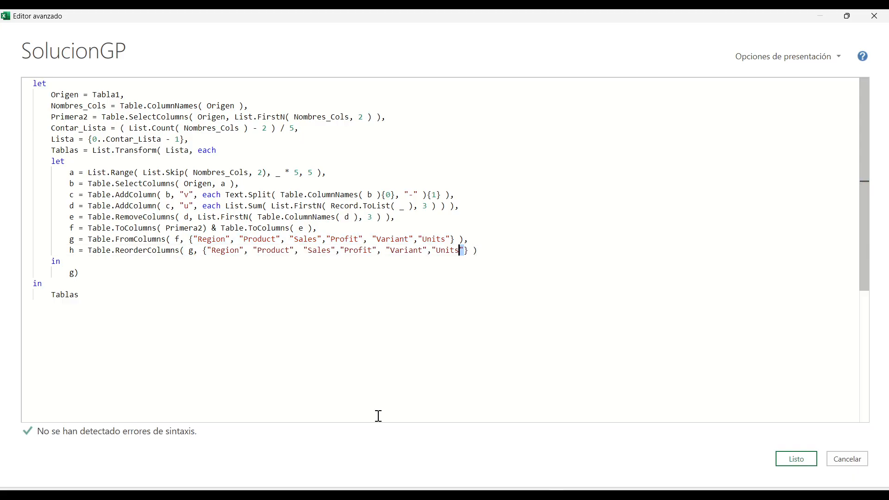
key(shift+Left)
key(shift+Left)
key(shift+Left)
key(shift+Left)
key(shift+Left)
key(shift+Left)
key(shift+Left)
key(shift+Left)
key(shift+Left)
key(shift+Left)
key(shift+Left)
key(shift+Left)
key(shift+Left)
key(shift+Left)
key(shift+Left)
key(shift+Left)
key(ctrl+x)
key(BackSpace)
key(BackSpace)
key(Left)
key(Left)
key(Left)
key(Left)
key(Left)
key(Left)
key(Left)
key(Left)
key(Left)
key(Left)
key(Left)
key(Left)
key(Left)
key(Left)
key(Left)
key(Left)
key(Left)
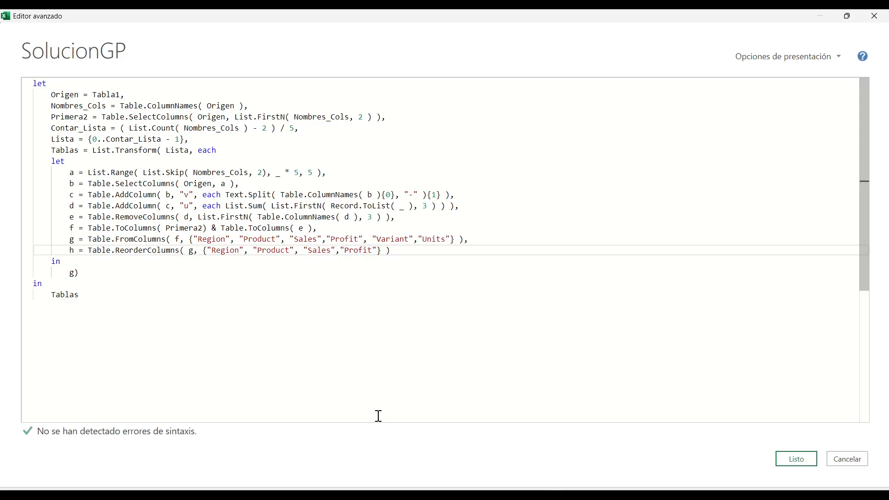
key(ctrl+v)
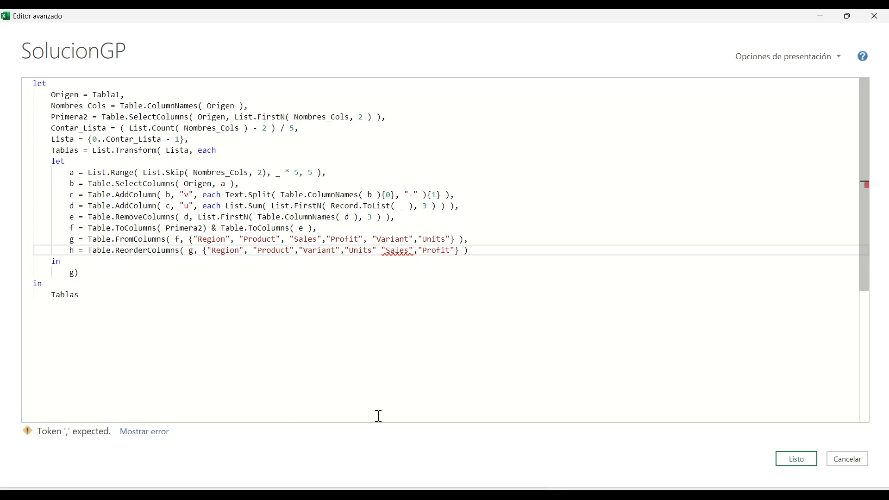
text(,)
key(End)
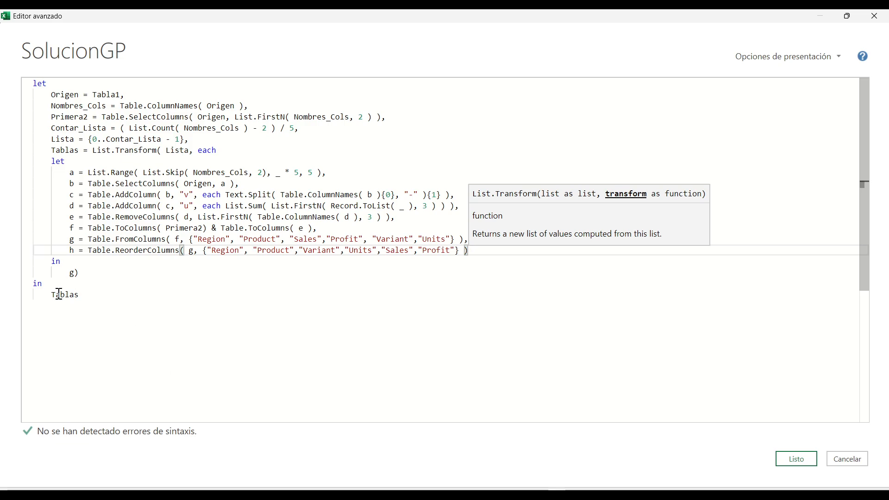
Return h instead of g from the inner let expression and apply the query code.
double_click(73, 273)
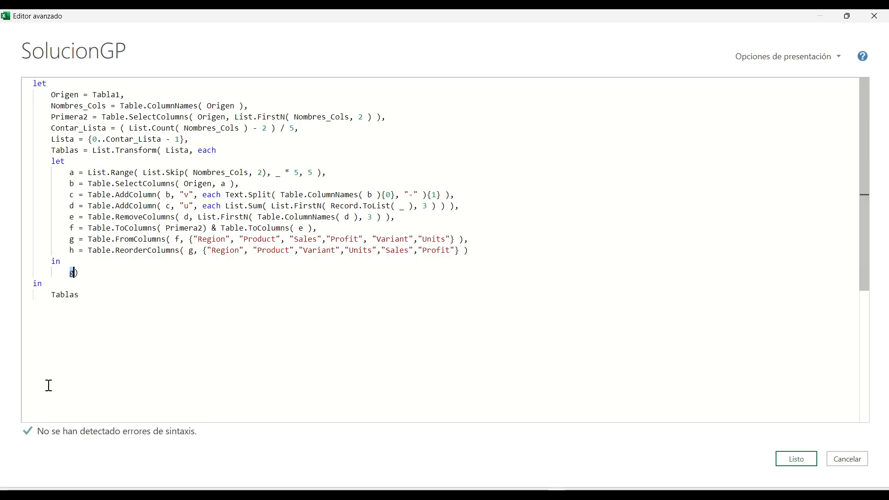
text(h)
click(555, 347)
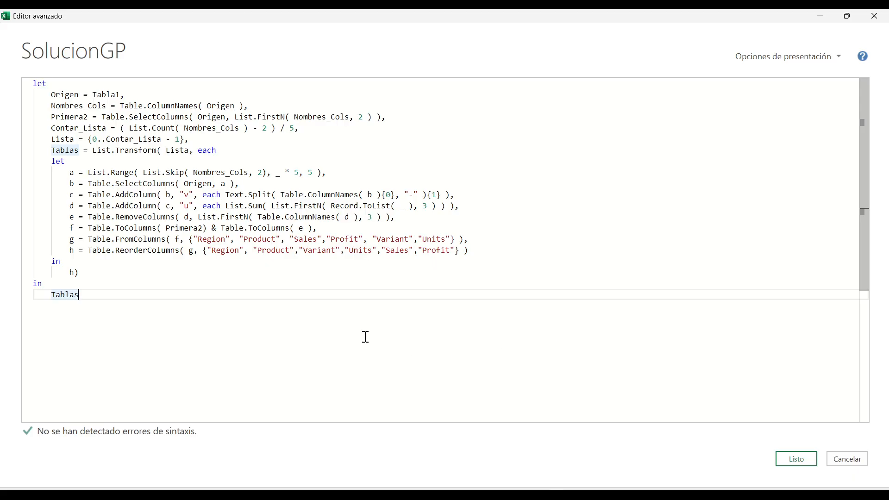
click(795, 459)
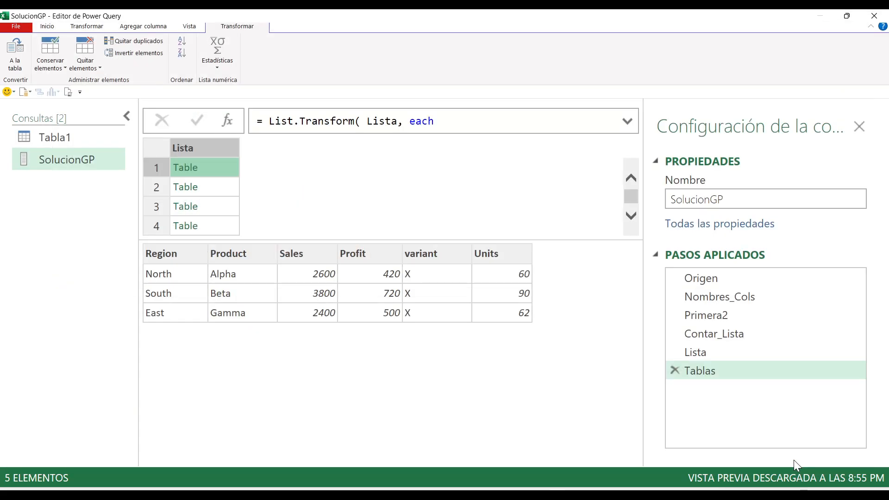
Preview the tables in the list from the first to the fifth and check their column order.
click(229, 166)
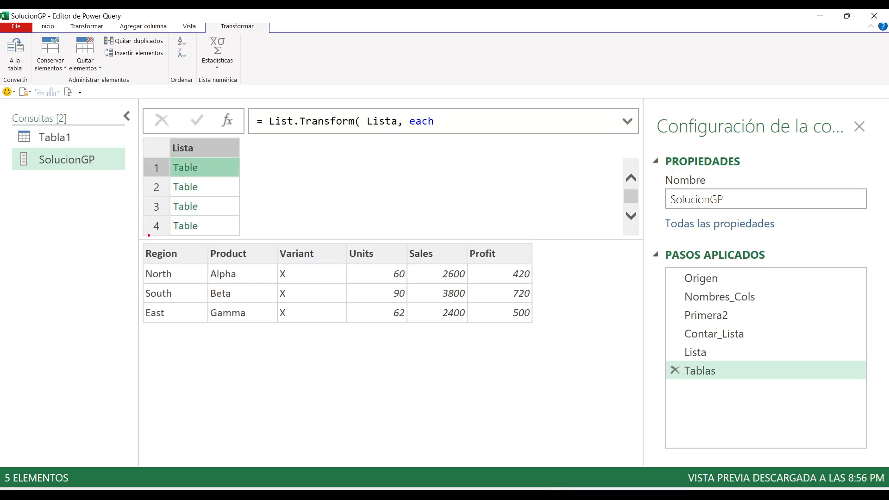
mouse_move(136, 233)
mouse_down()
mouse_move(208, 263)
mouse_move(534, 266)
mouse_up()
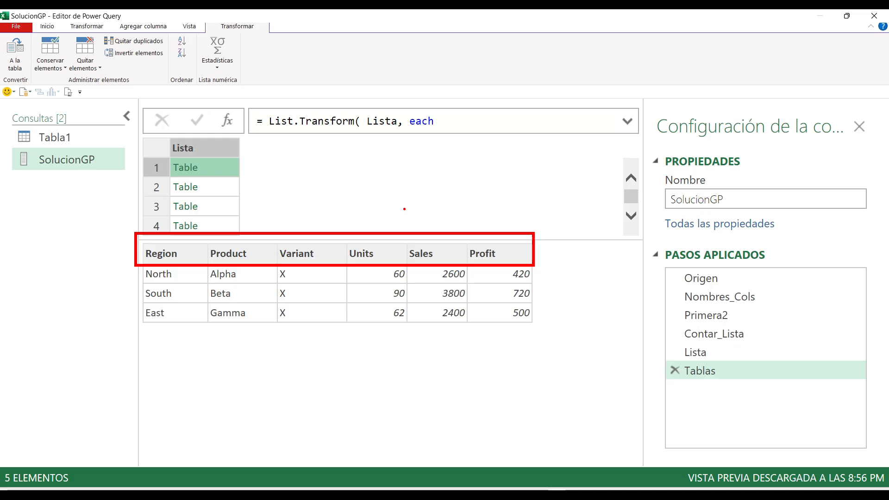
key(Escape)
click(210, 190)
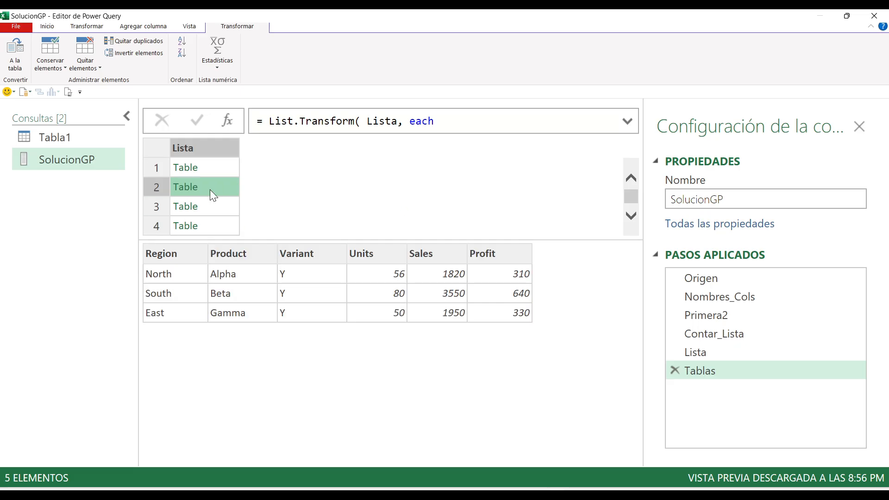
key(Down)
key(Down)
key(Down)
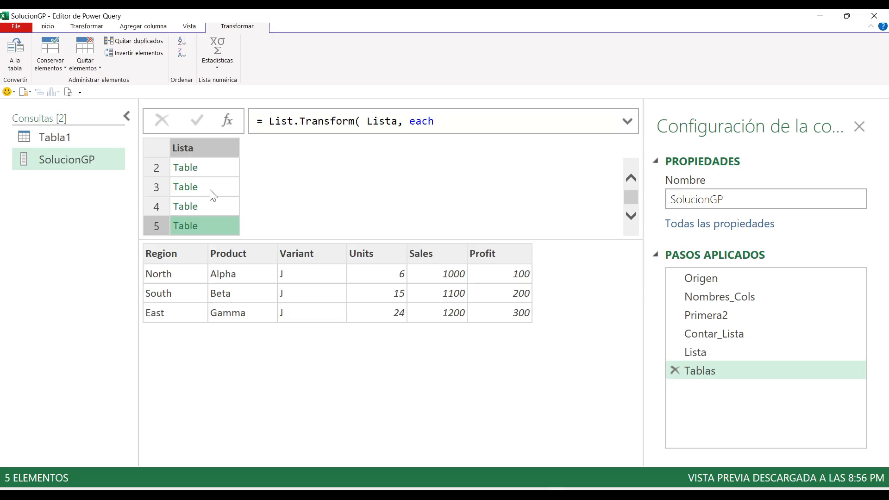
Review the full query code, from Contar_Lista and List.Transform through inner variables a to h, and close the editor.
key(ctrl+minus)
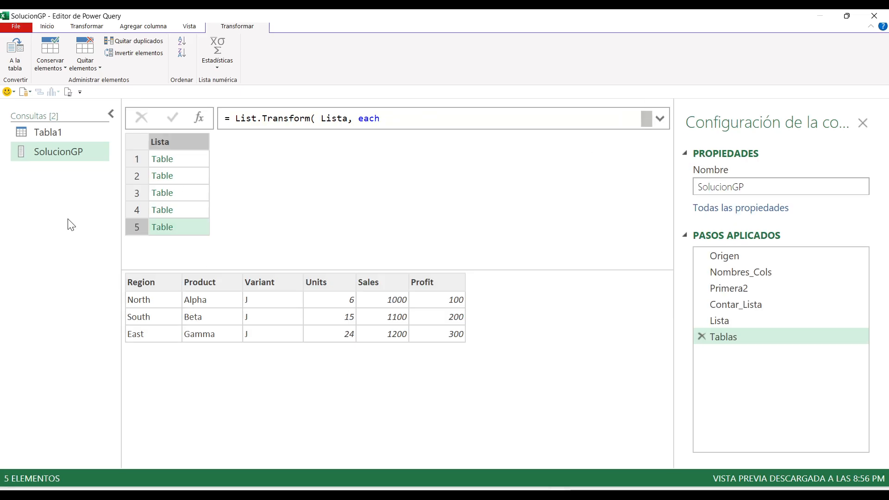
click(68, 91)
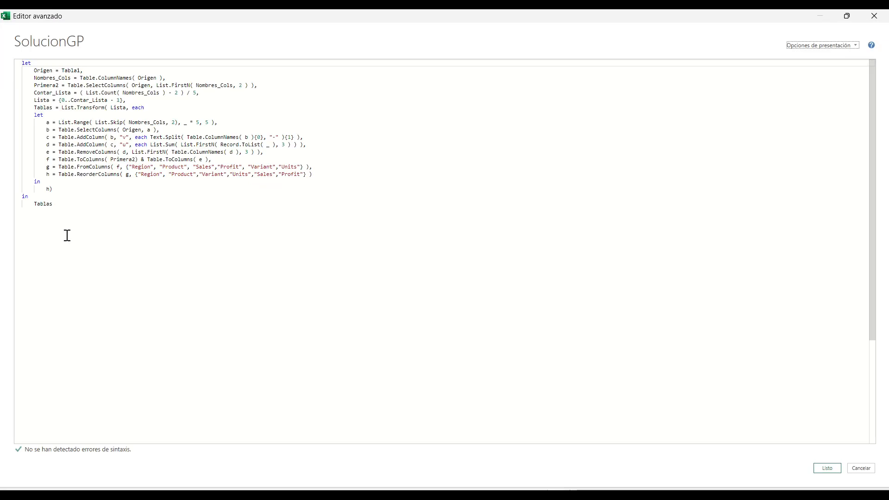
click(147, 303)
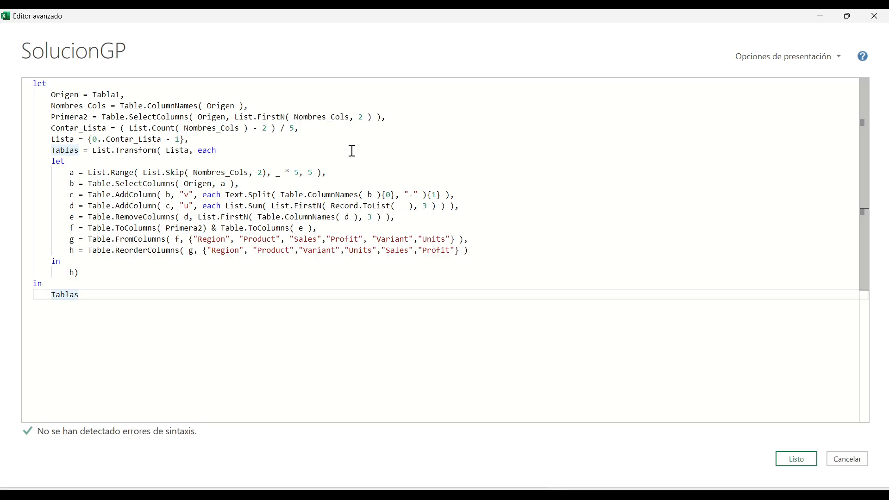
click(313, 127)
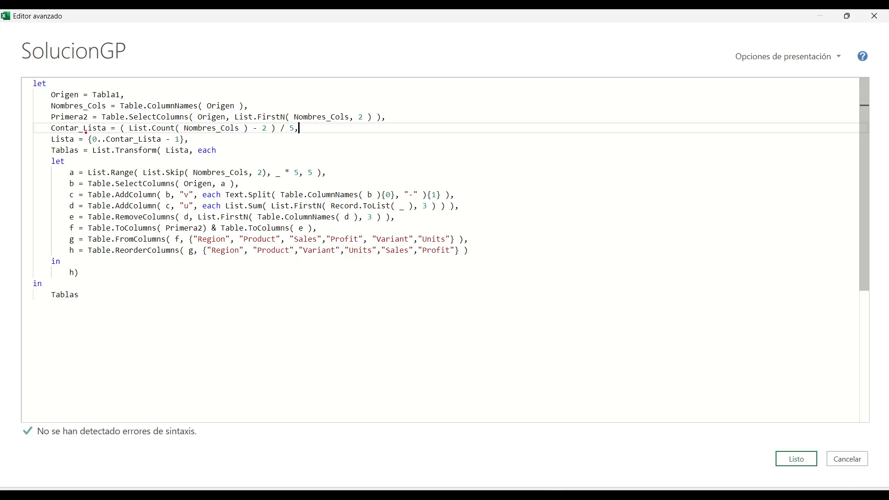
mouse_move(117, 119)
mouse_down()
mouse_move(140, 129)
mouse_move(309, 136)
mouse_up()
key(Escape)
click(199, 138)
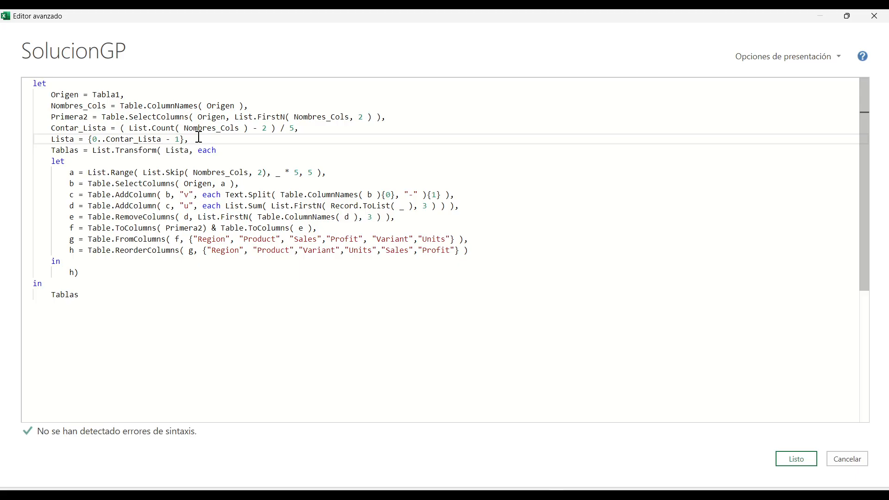
key(ctrl+2)
drag(89, 147, 167, 158)
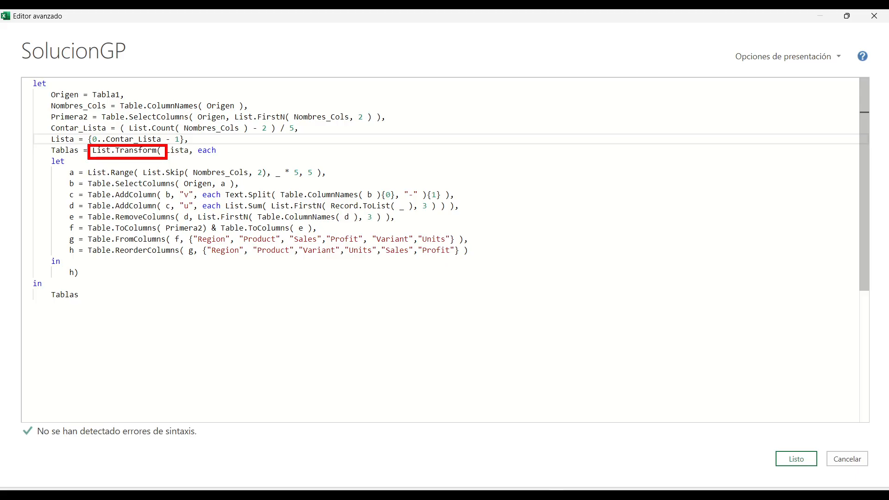
key(Escape)
key(ctrl+2)
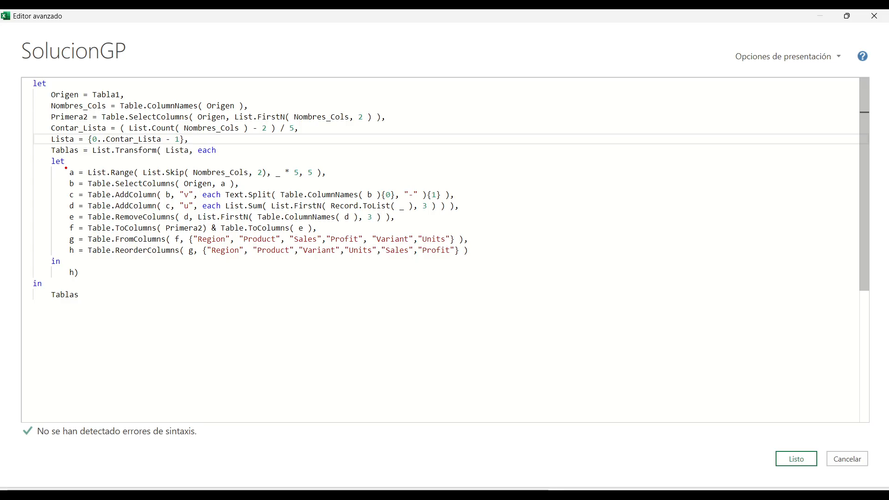
mouse_move(65, 163)
mouse_down()
mouse_move(67, 248)
mouse_move(79, 263)
mouse_move(481, 263)
mouse_up()
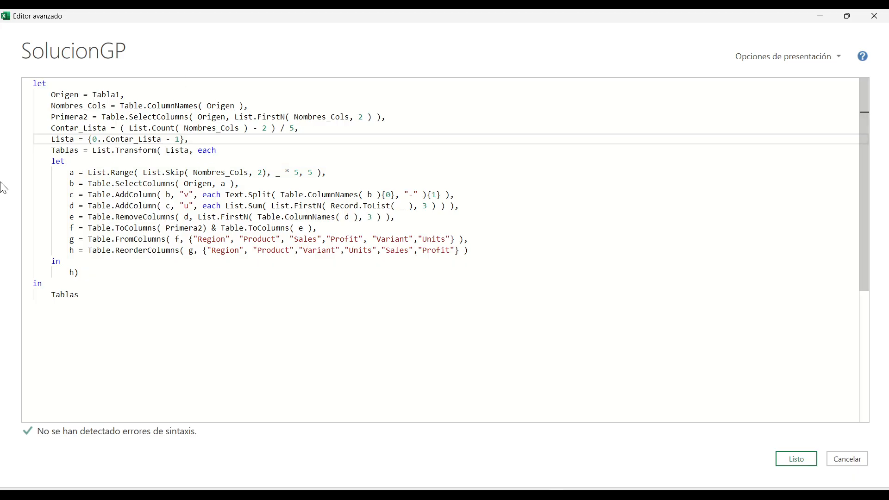
click(422, 316)
click(784, 460)
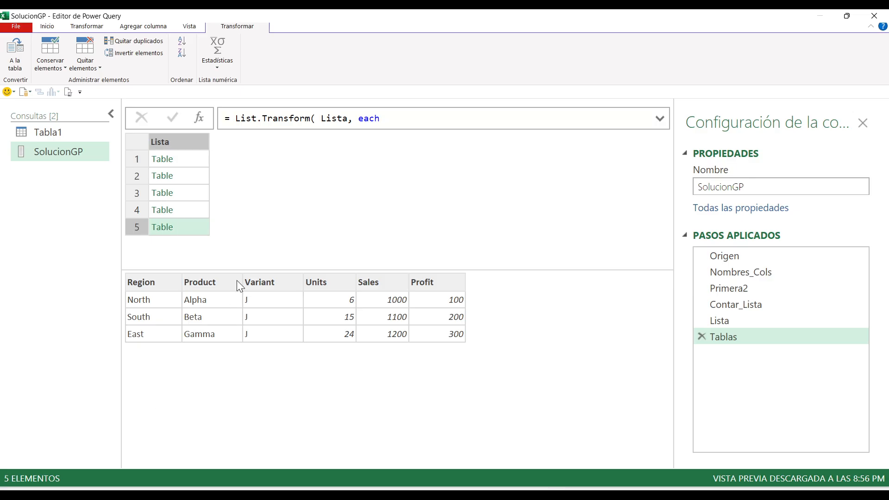
Add a query step that merges the list of tables with the formula Table.Combine( Tablas ).
key(ctrl+minus)
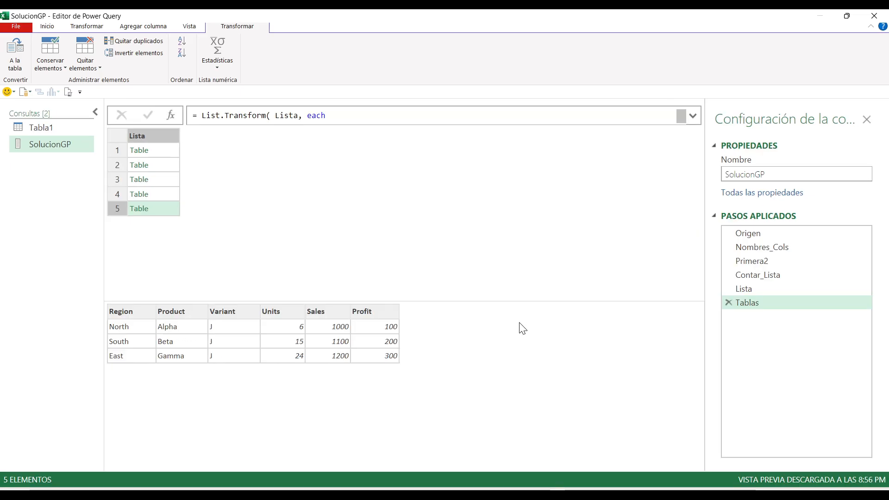
click(170, 115)
click(195, 119)
text(ta)
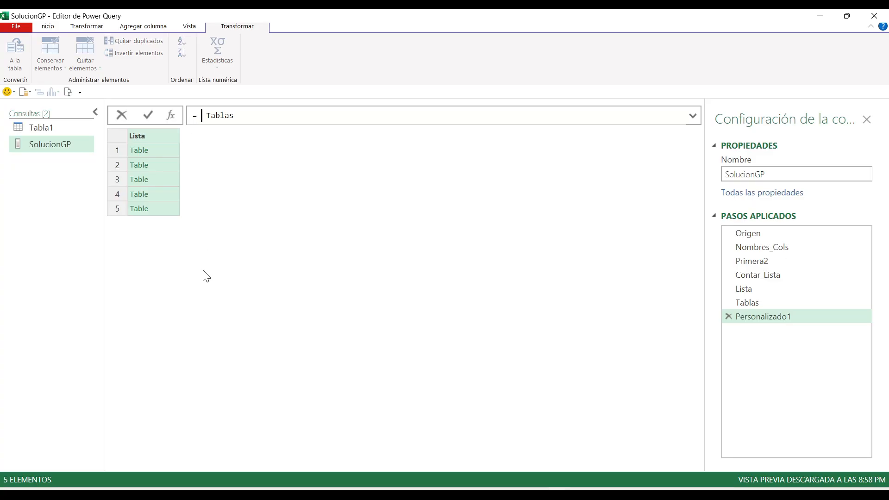
text(ble)
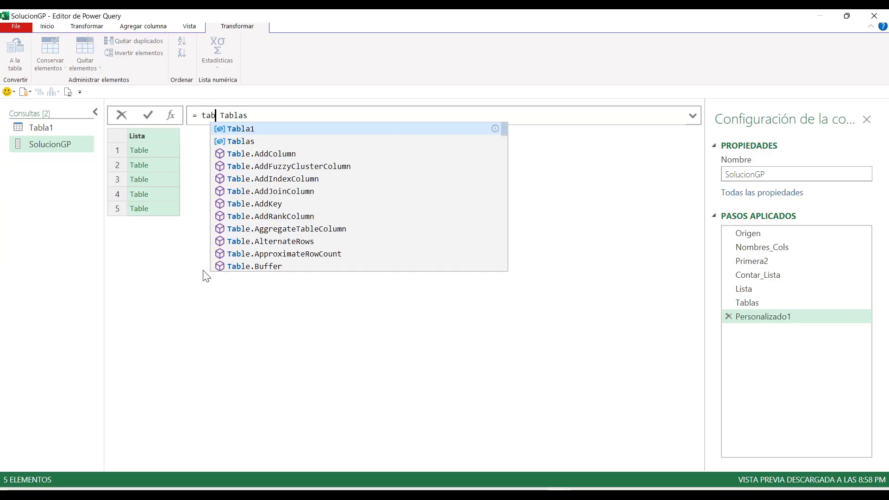
text(com)
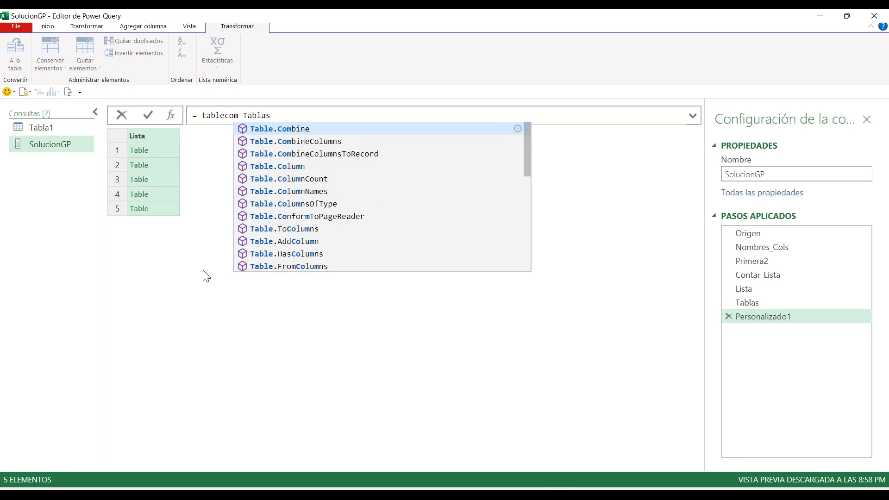
key(Tab)
text(()
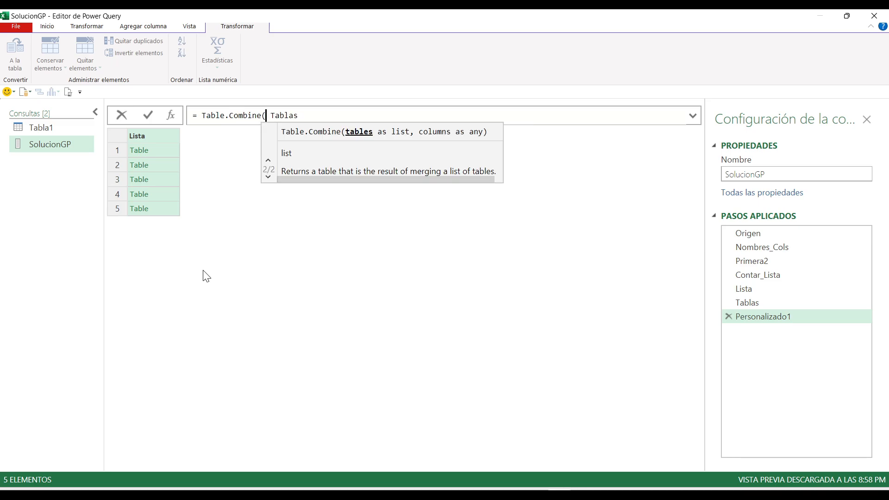
key(End)
text())
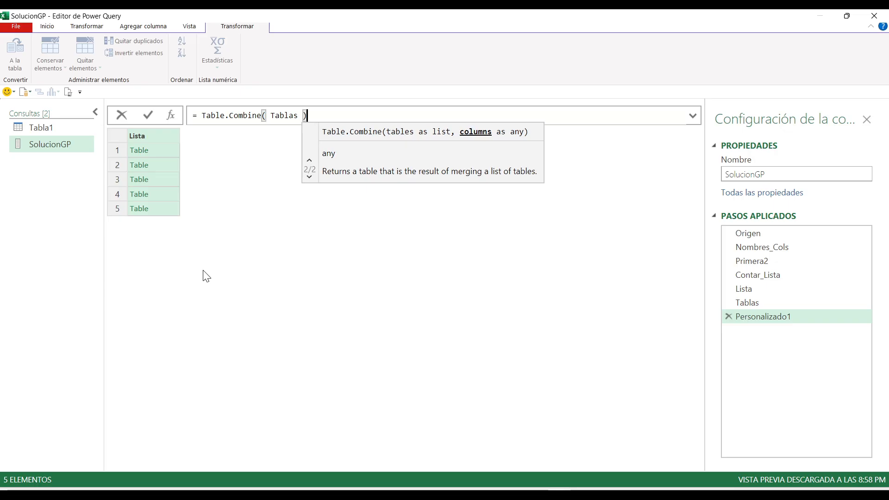
key(Return)
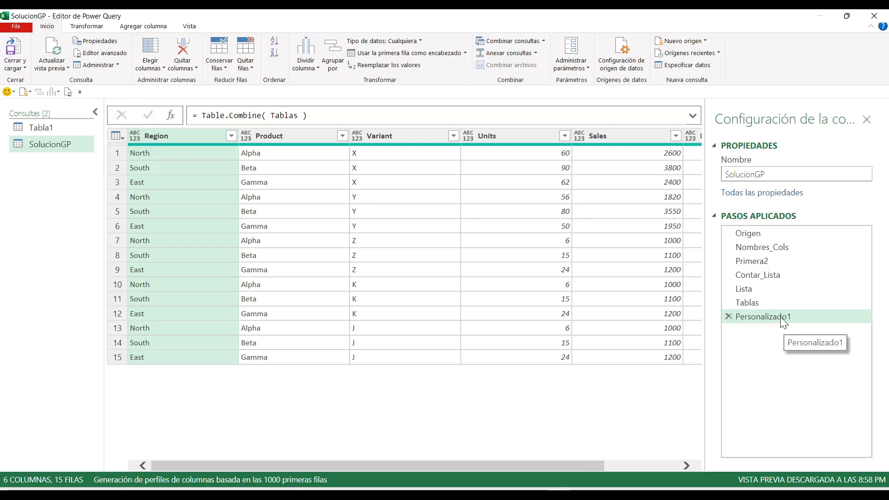
Rename the table-combining step as Combinadas.
key(F2)
text(Comb)
text(i)
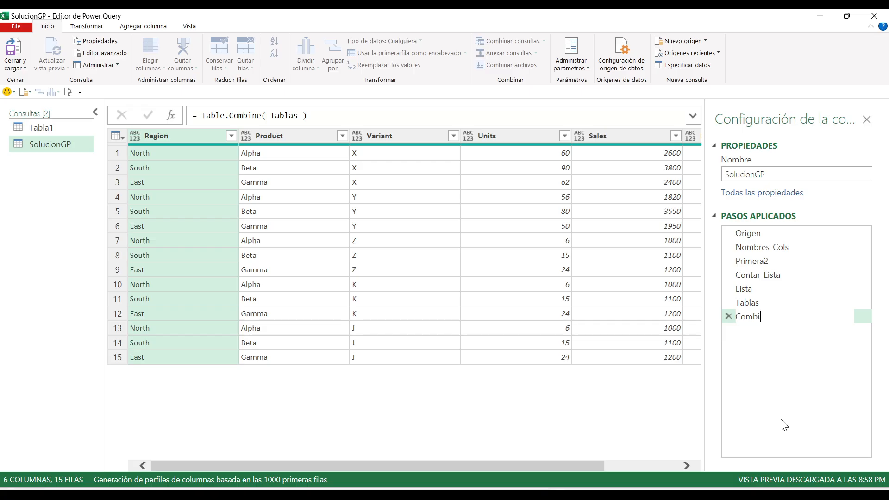
text(nadas)
key(Return)
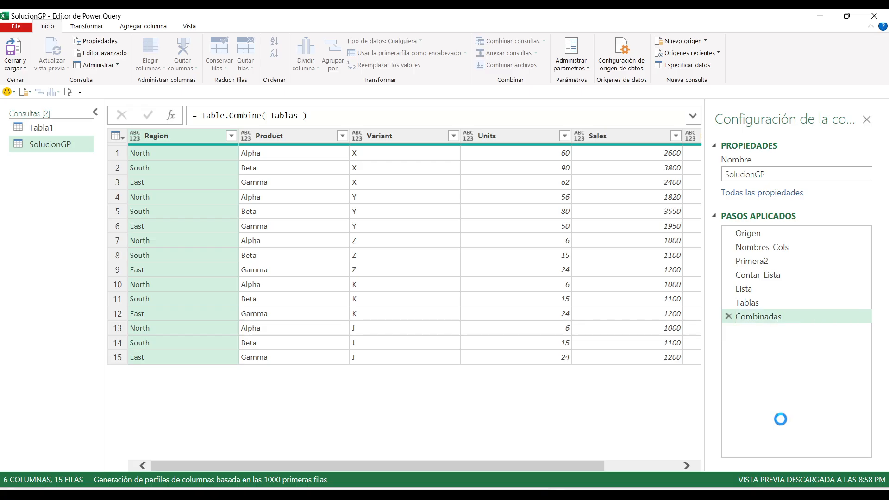
Compare the first three tables in the Tablas step with the combined table in the Combinadas step.
click(656, 464)
drag(657, 463, 443, 468)
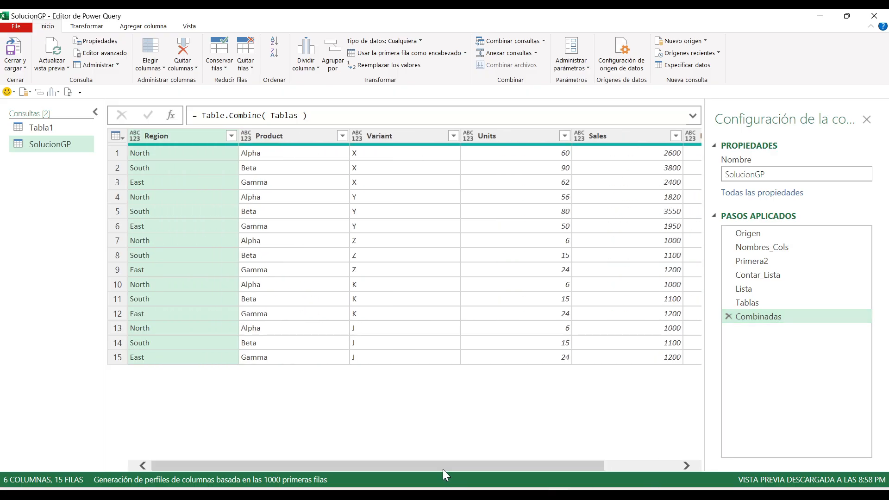
click(779, 304)
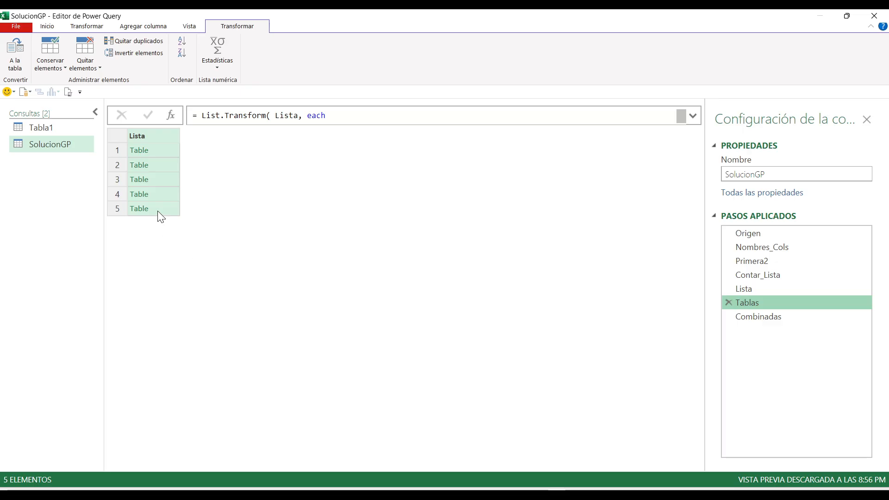
click(173, 151)
click(170, 165)
click(170, 179)
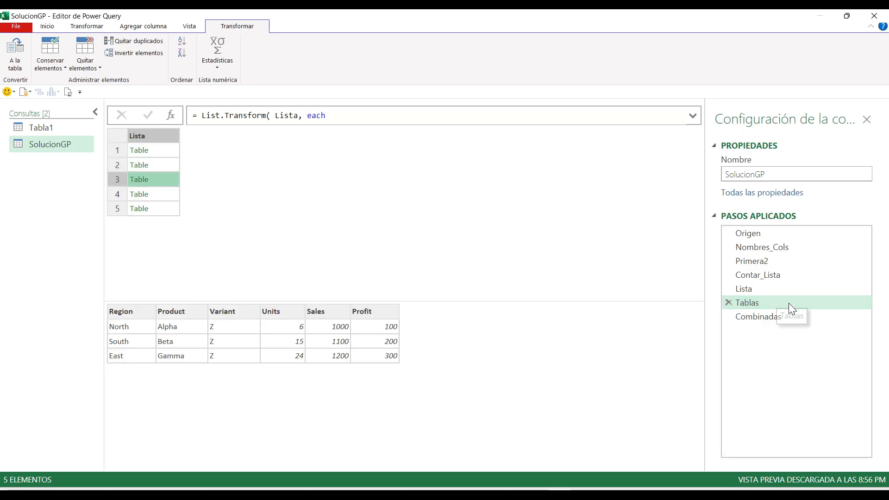
click(780, 315)
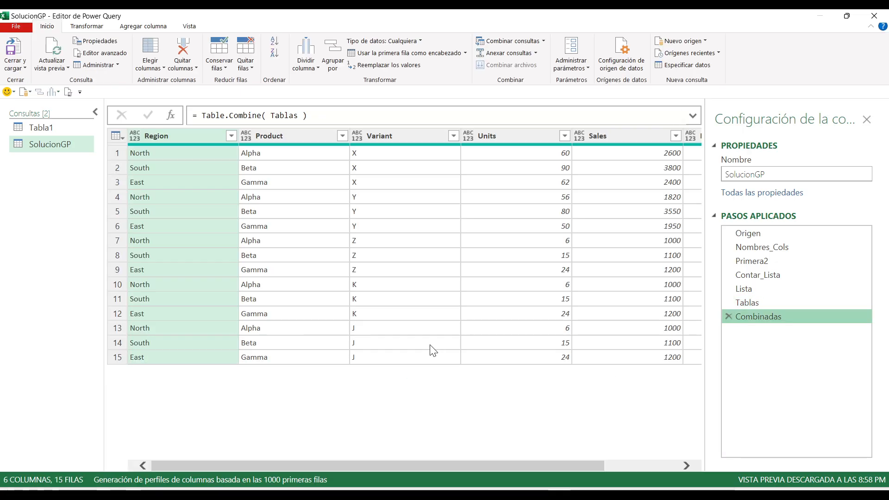
click(308, 382)
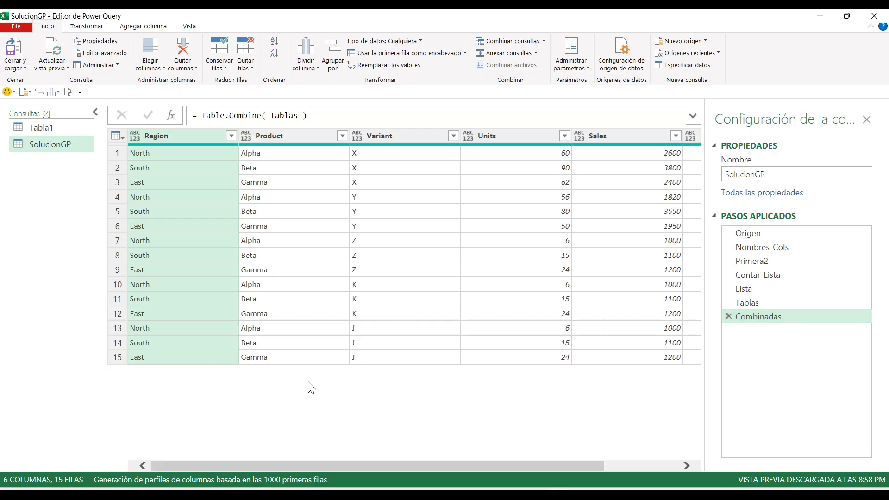
Examine the combined table across all its columns, from Region, Product, Variant and Units to Sales and Profit.
key(ctrl+minus)
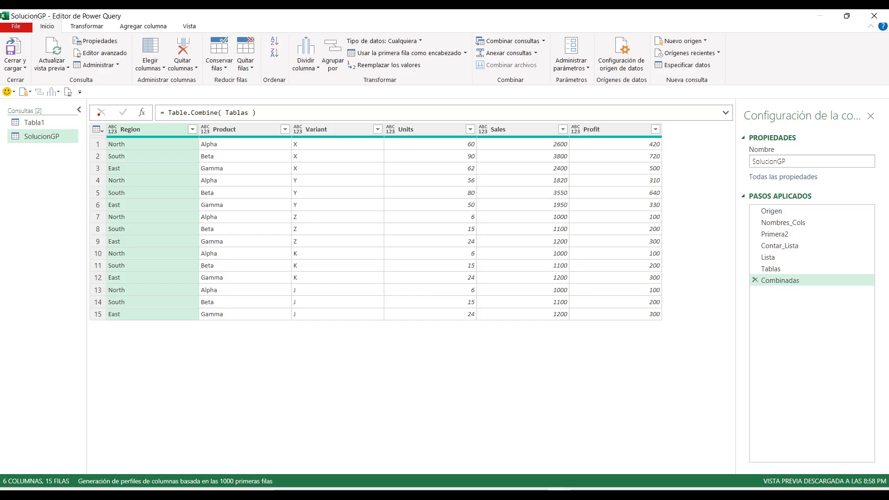
mouse_move(99, 115)
mouse_down()
mouse_move(208, 293)
mouse_move(265, 331)
mouse_up()
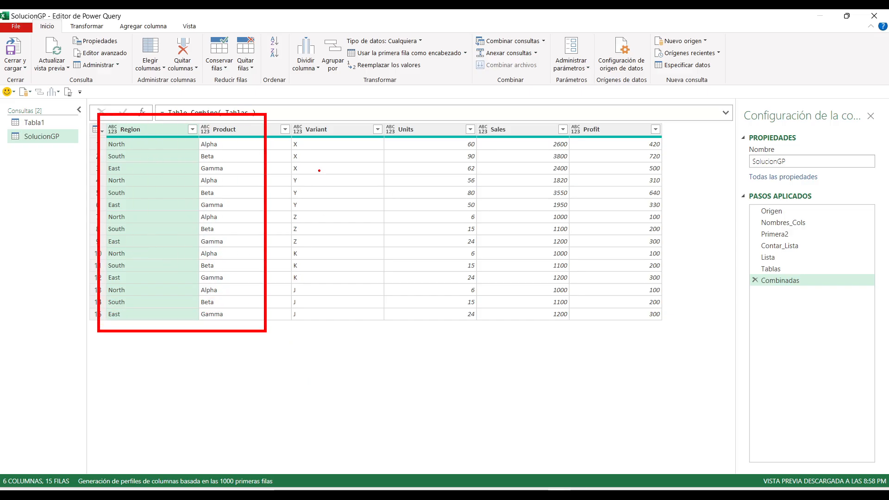
mouse_move(270, 114)
mouse_down()
mouse_move(380, 291)
mouse_move(372, 328)
mouse_up()
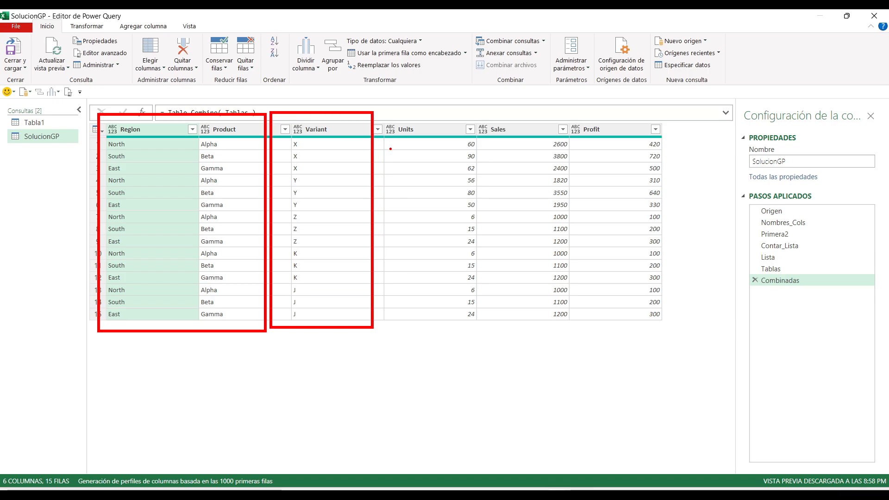
drag(382, 110, 484, 328)
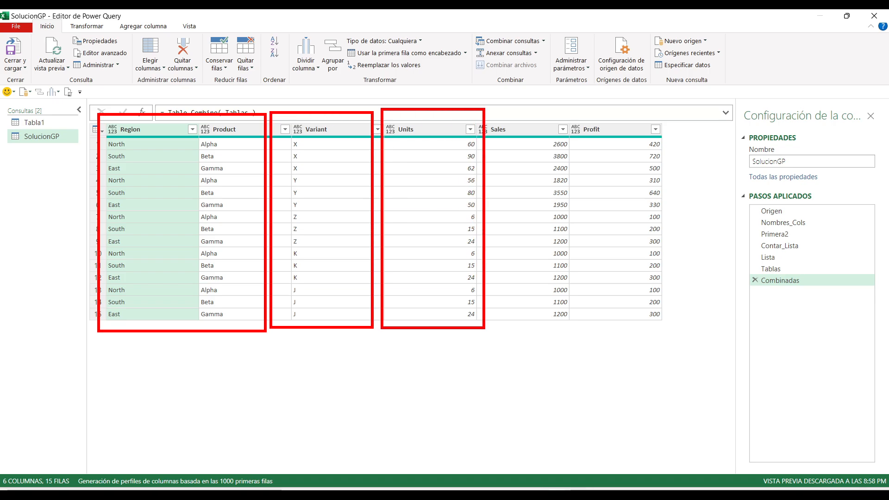
drag(486, 108, 679, 325)
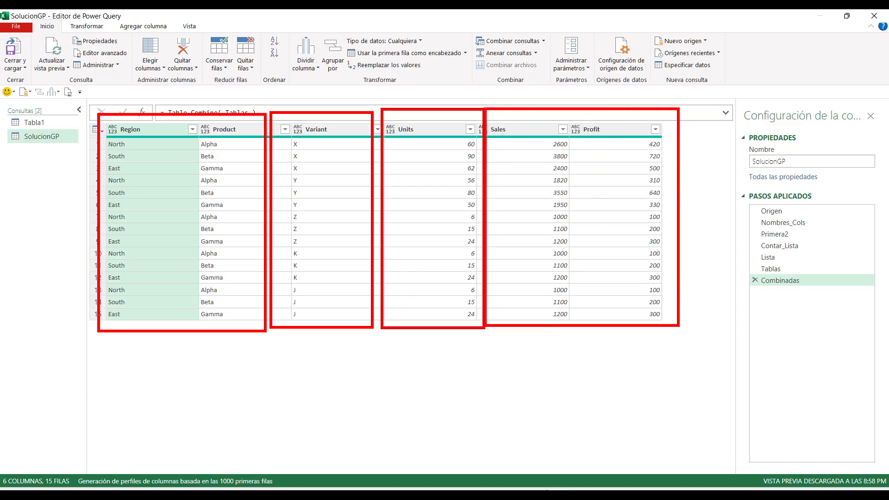
key(Escape)
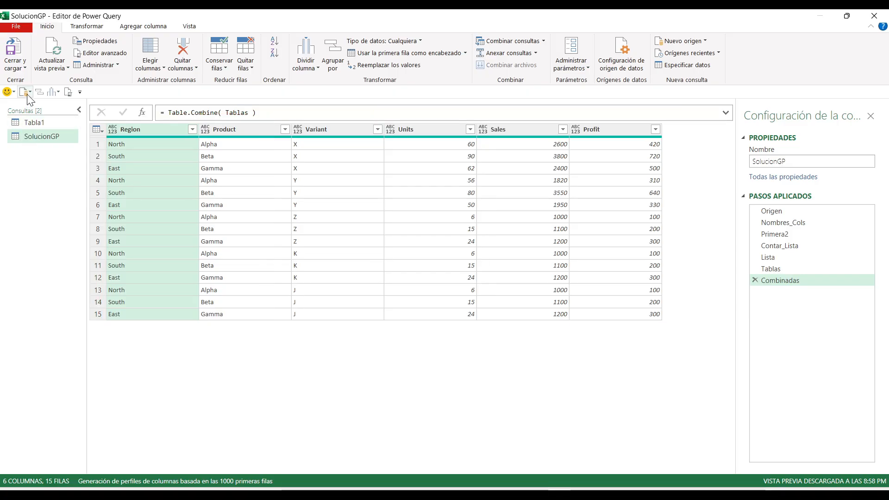
Close the query editor and load the queries to the workbook as connections only.
click(26, 68)
click(42, 94)
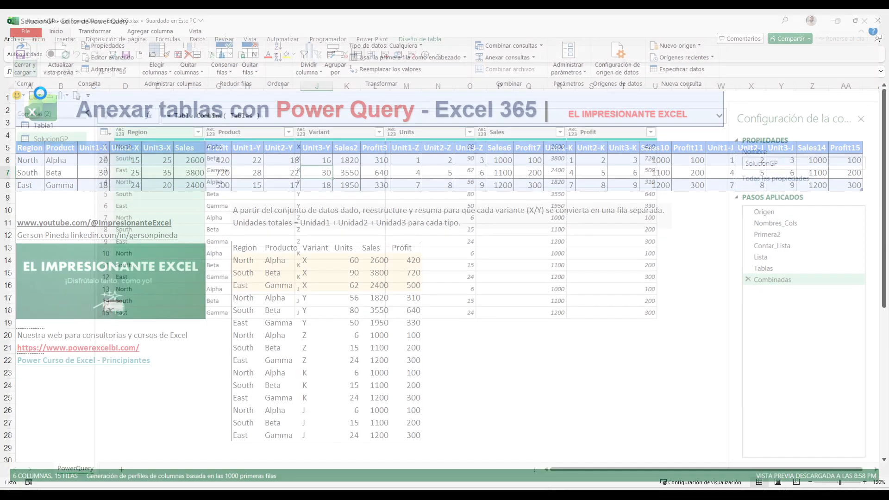
click(328, 289)
click(340, 353)
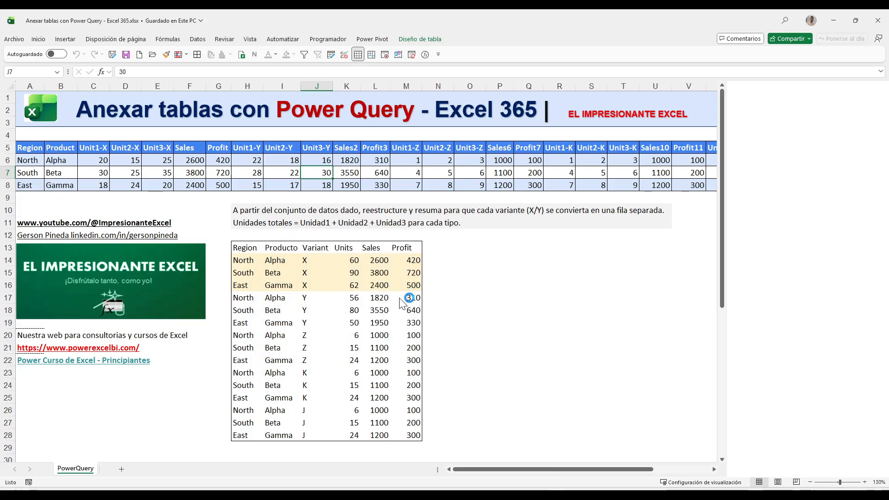
Load the SolucionGP query as a table on the existing worksheet, starting at cell O13.
click(438, 260)
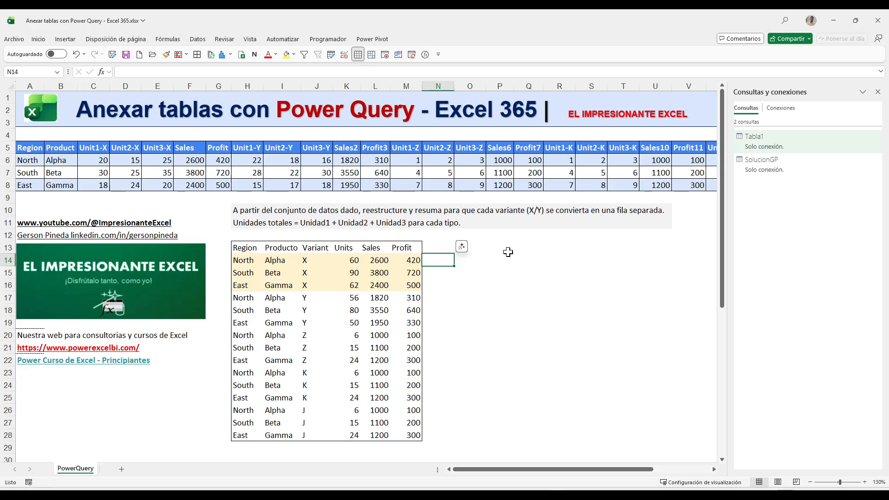
click(490, 250)
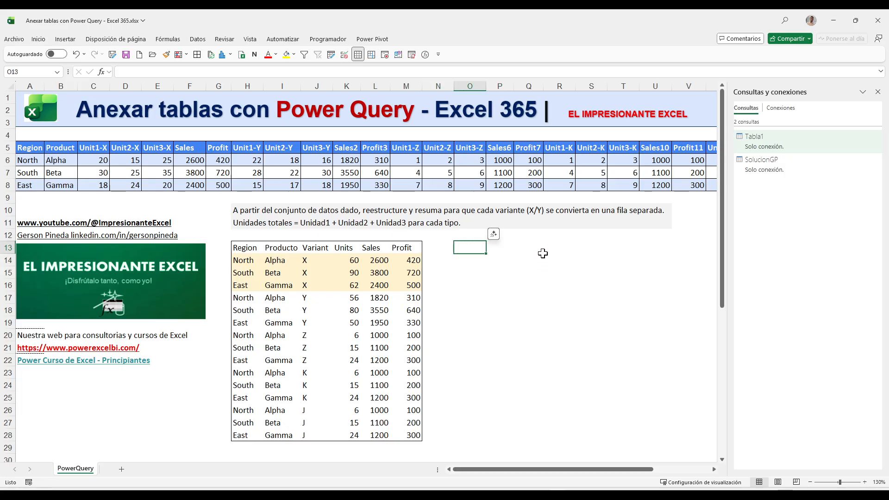
right_click(760, 165)
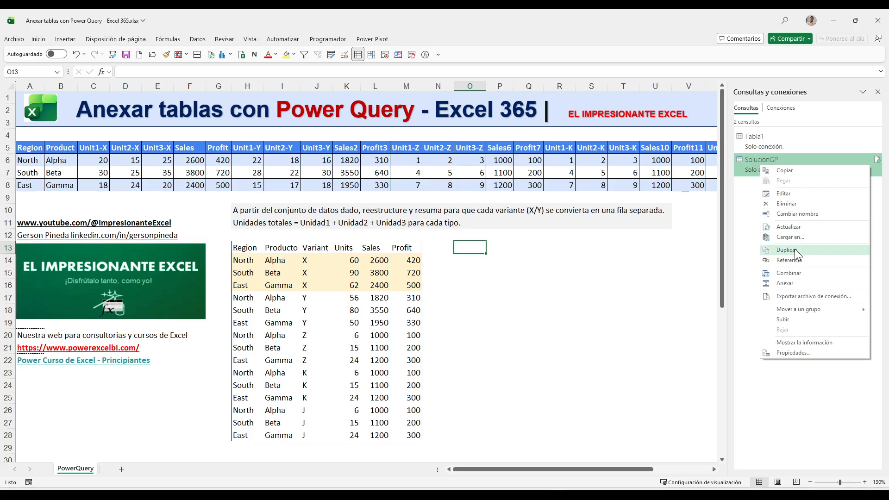
click(799, 244)
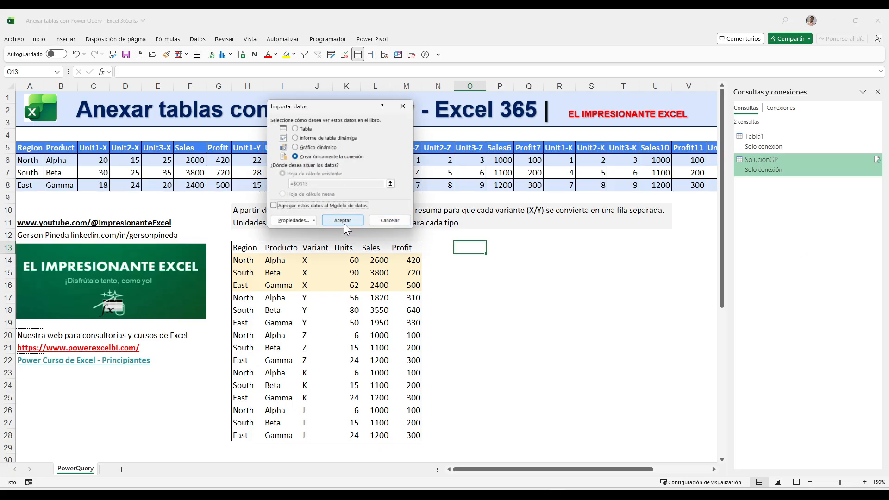
click(295, 128)
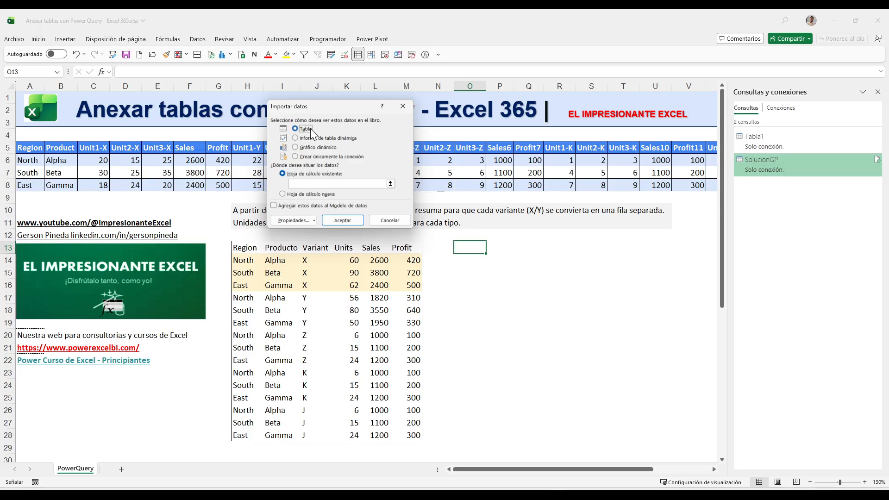
click(347, 219)
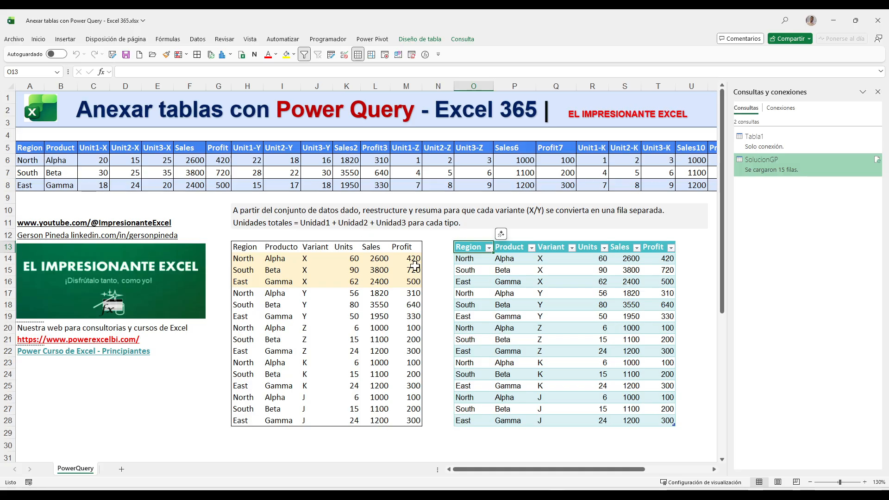
Remove the filter buttons from the loaded table and autofit the widths of columns O to T.
click(304, 54)
drag(467, 85, 648, 85)
double_click(642, 86)
click(482, 250)
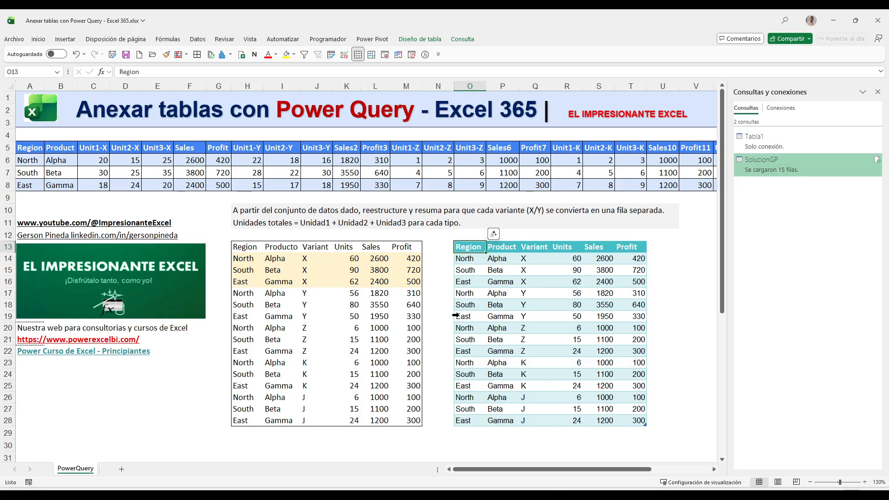
click(556, 494)
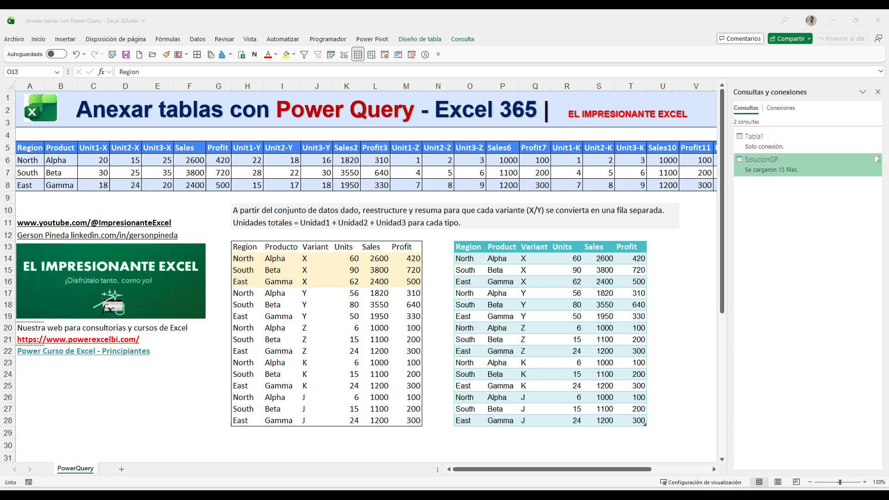